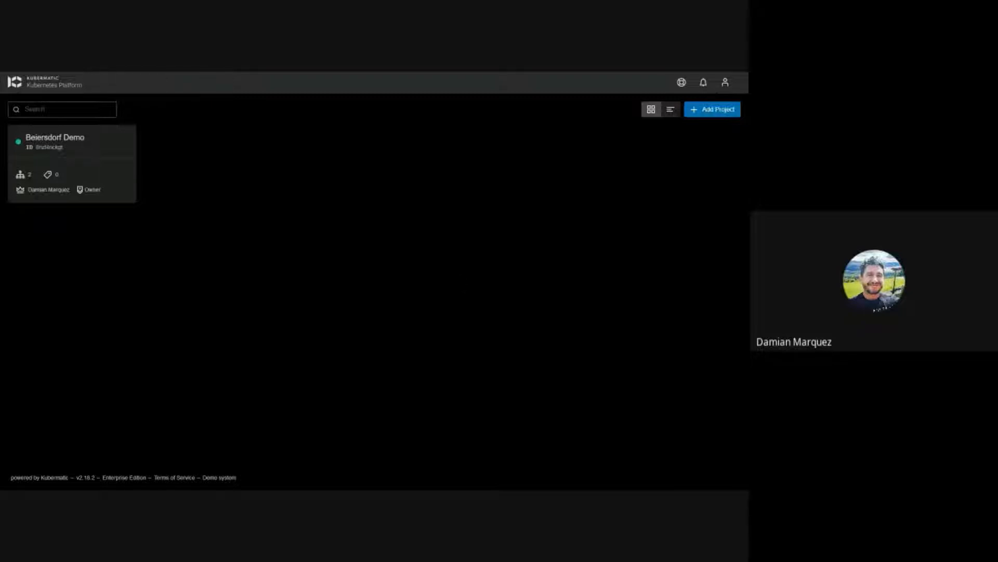
Step: Look through the account menu, notifications list and help options, closing each one
{"action": "mouse_move", "coordinate": [65, 156]}
{"action": "mouse_move", "coordinate": [126, 140]}
{"action": "left_click", "coordinate": [726, 84]}
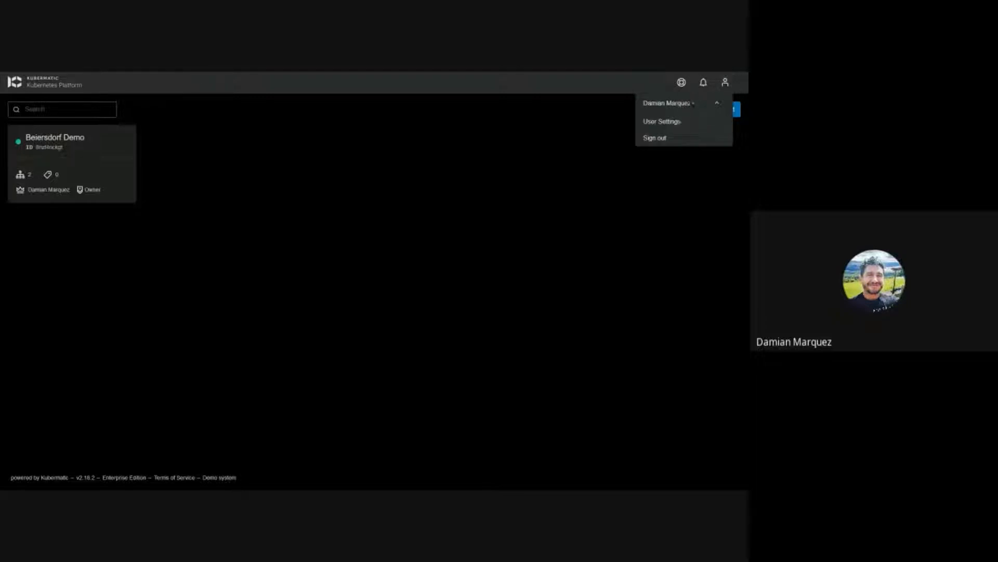
{"action": "left_click", "coordinate": [703, 82]}
{"action": "left_click", "coordinate": [703, 83]}
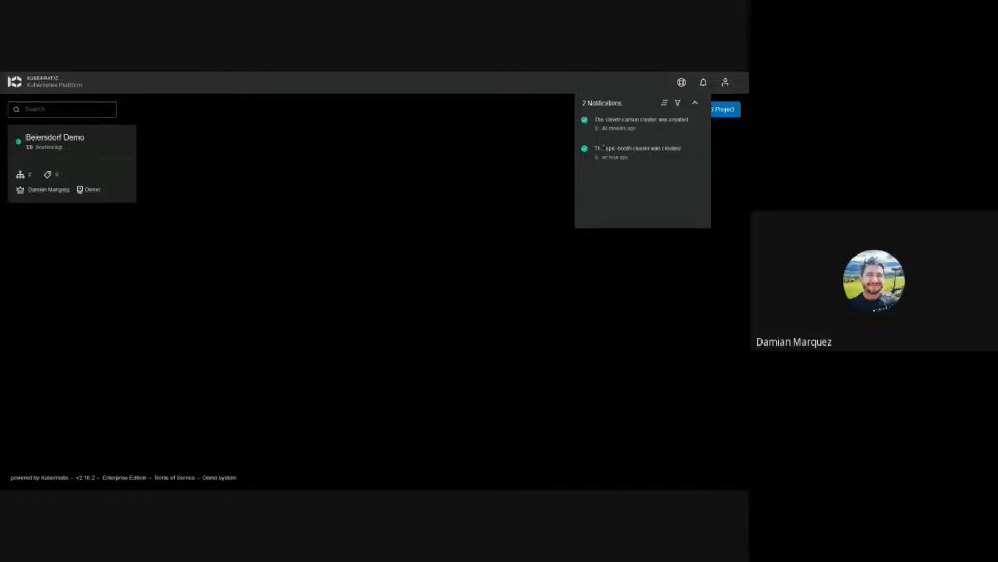
{"action": "left_click", "coordinate": [662, 91]}
{"action": "left_click", "coordinate": [681, 82]}
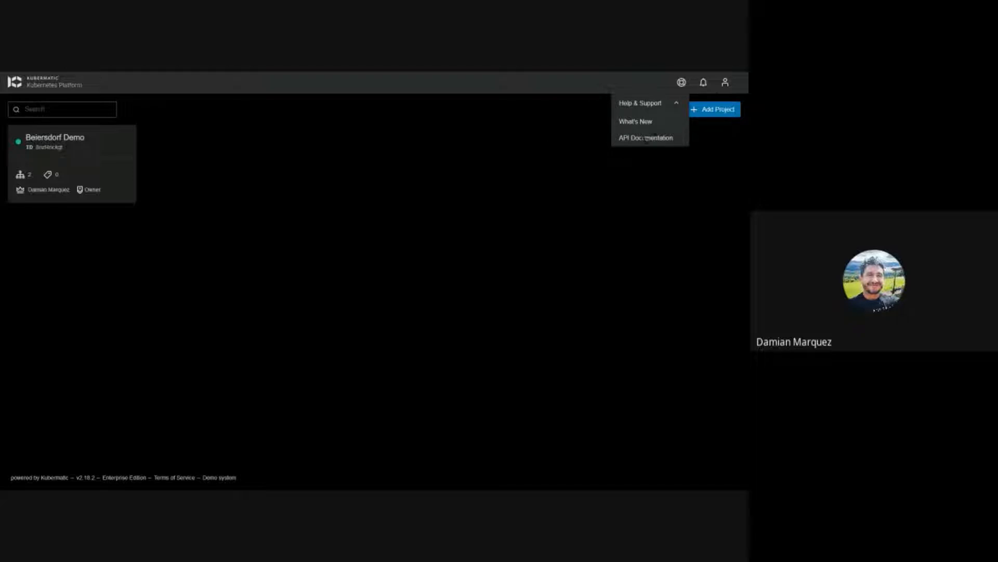
{"action": "left_click", "coordinate": [536, 154]}
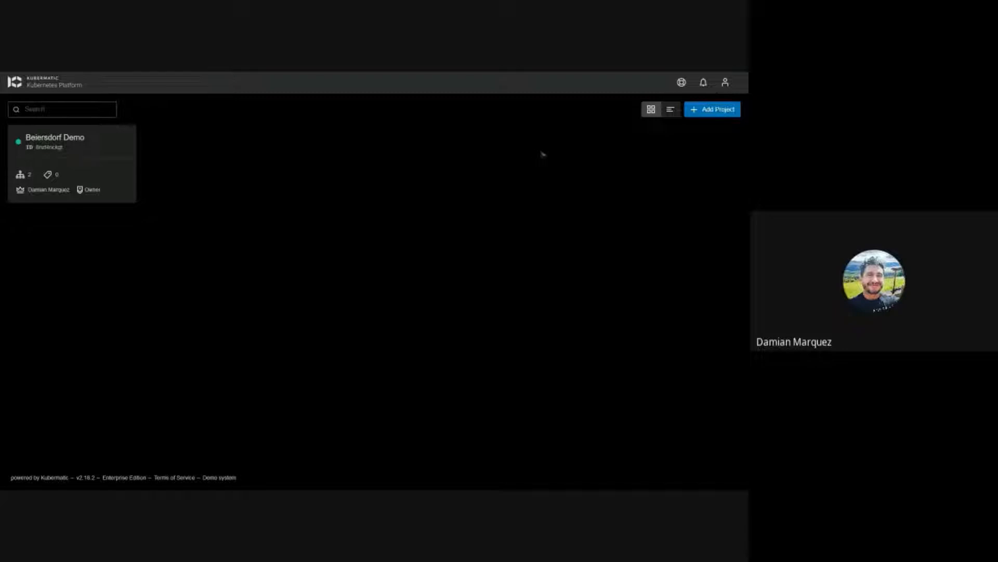
Step: Create a new project named 'Demo 29/11'
{"action": "left_click", "coordinate": [711, 112]}
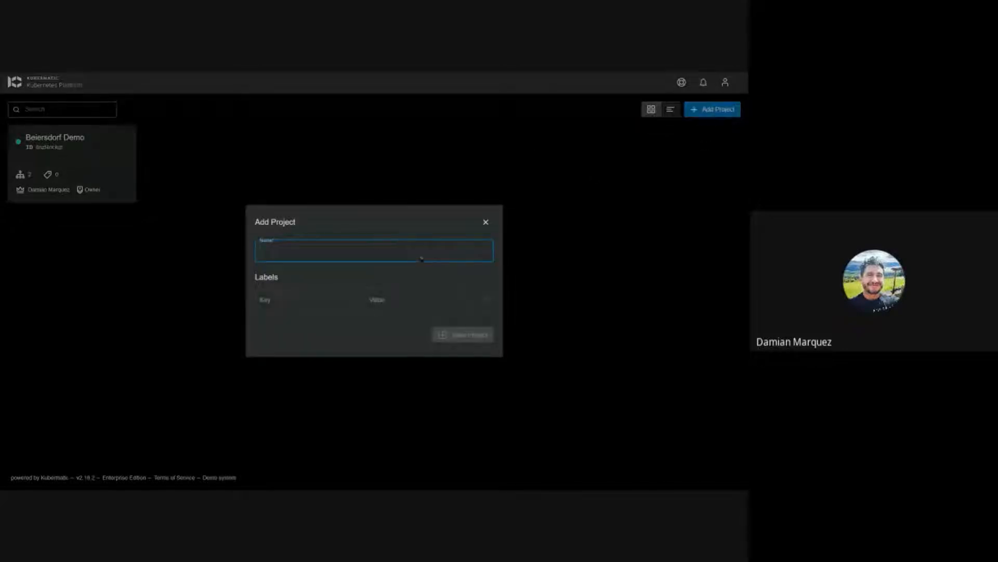
{"action": "type", "text": "D"}
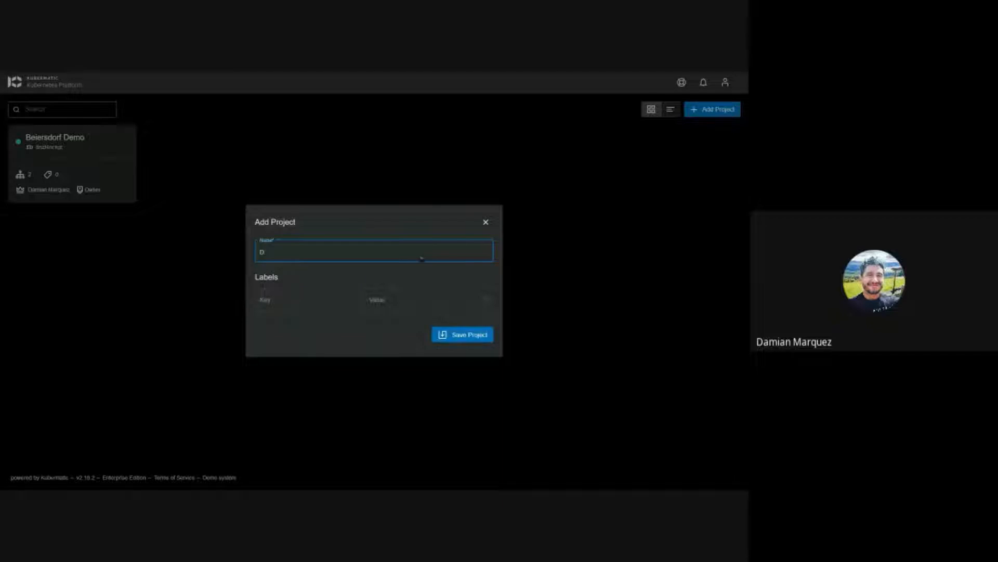
{"action": "type", "text": "emo 29/11"}
{"action": "left_click", "coordinate": [445, 337]}
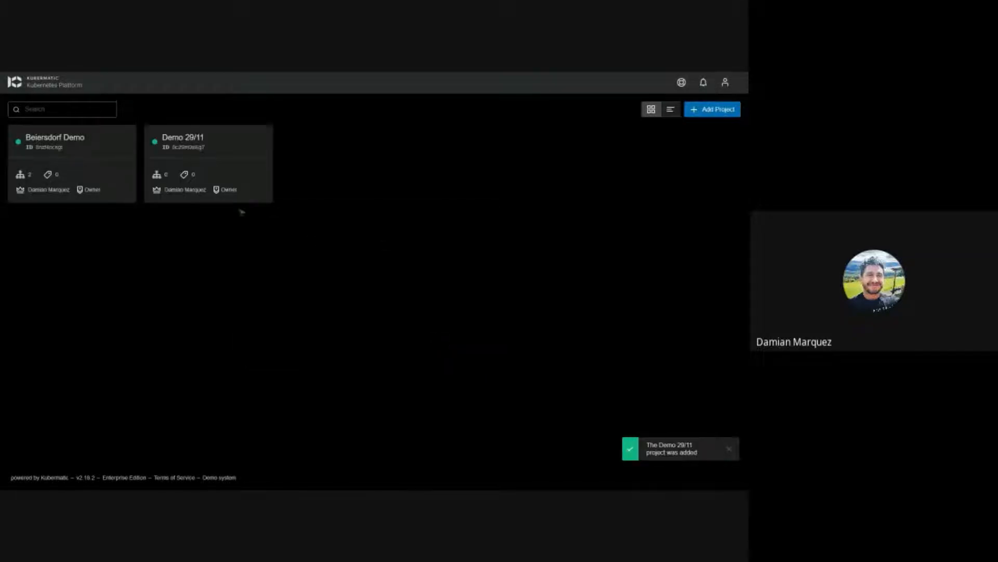
{"action": "mouse_move", "coordinate": [229, 145]}
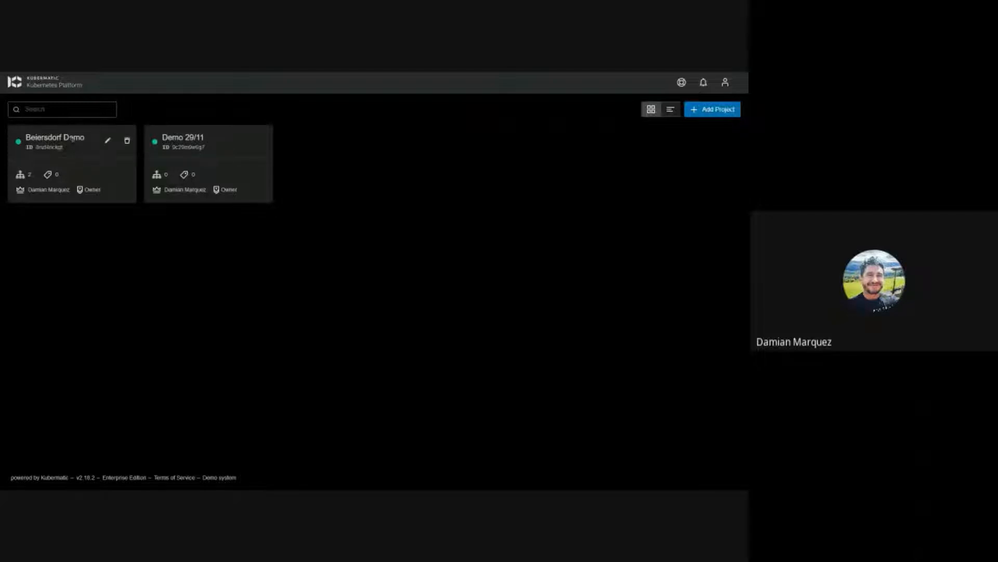
Step: Open Beiersdorf Demo and list its templates: Test, gke-small-cluster, kubevirt-cluster, rhel-cluster-aws
{"action": "left_click", "coordinate": [72, 138]}
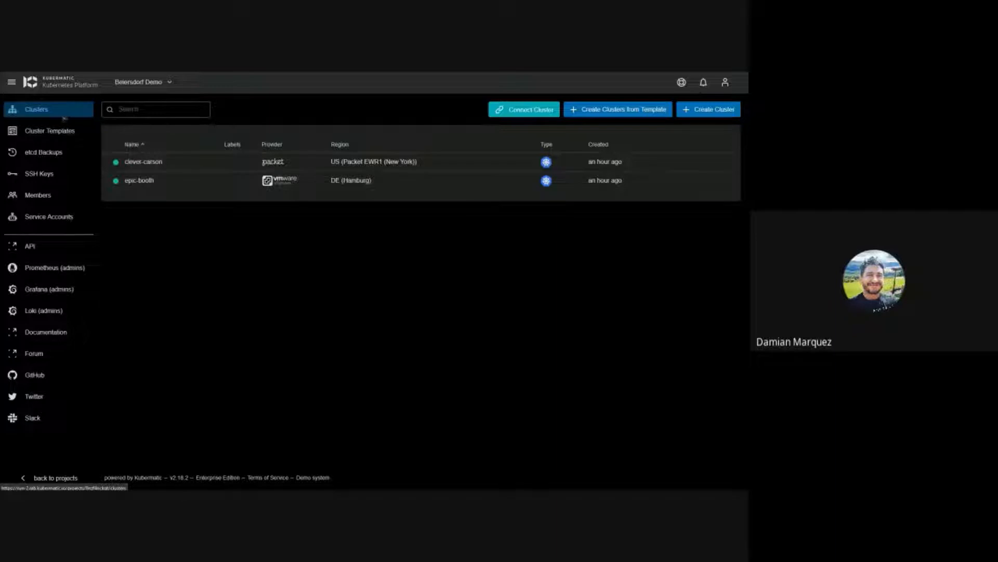
{"action": "left_click", "coordinate": [58, 131]}
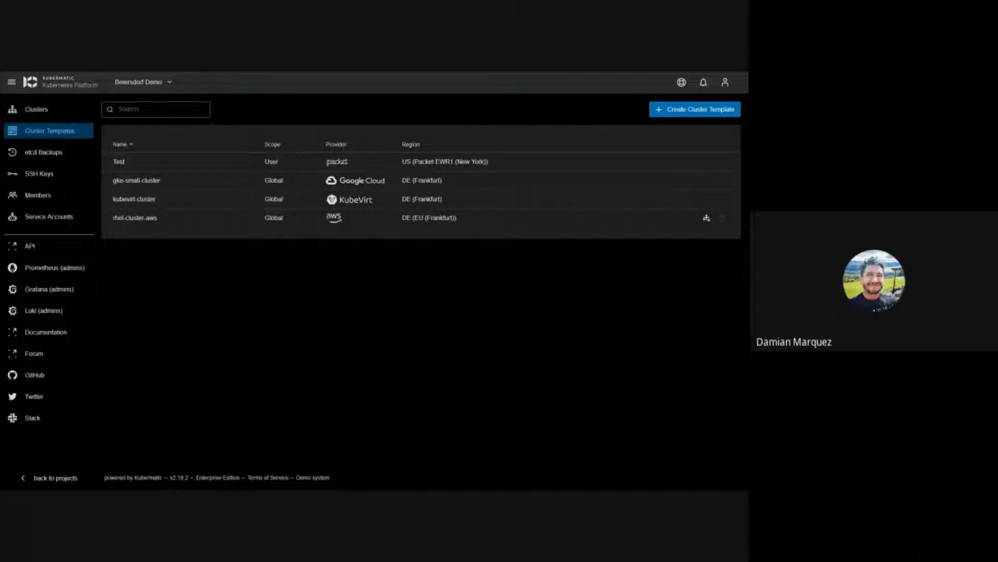
Step: Browse the etcd Backups snapshots and restores, then the project's SSH Keys page
{"action": "left_click", "coordinate": [73, 159]}
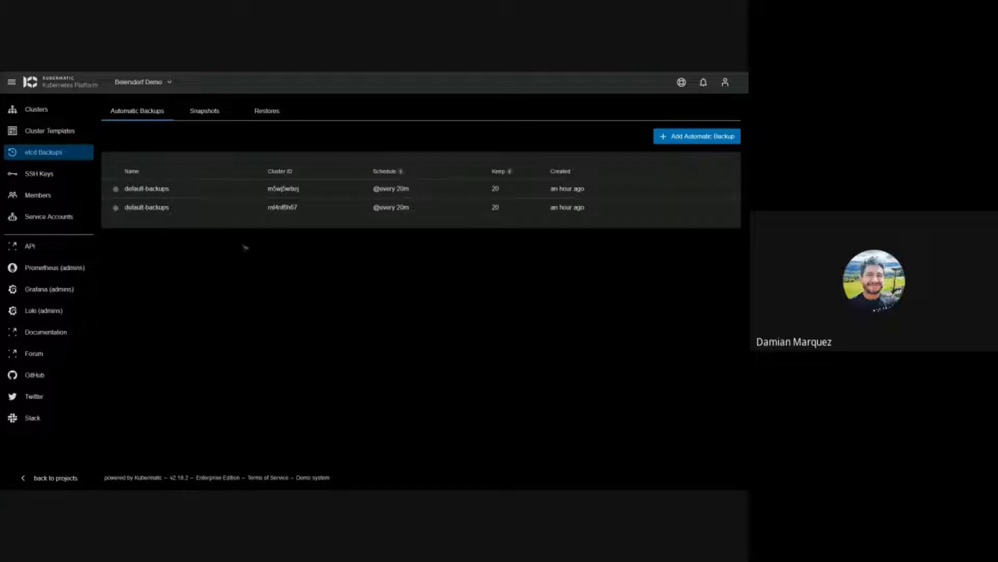
{"action": "left_click", "coordinate": [196, 116]}
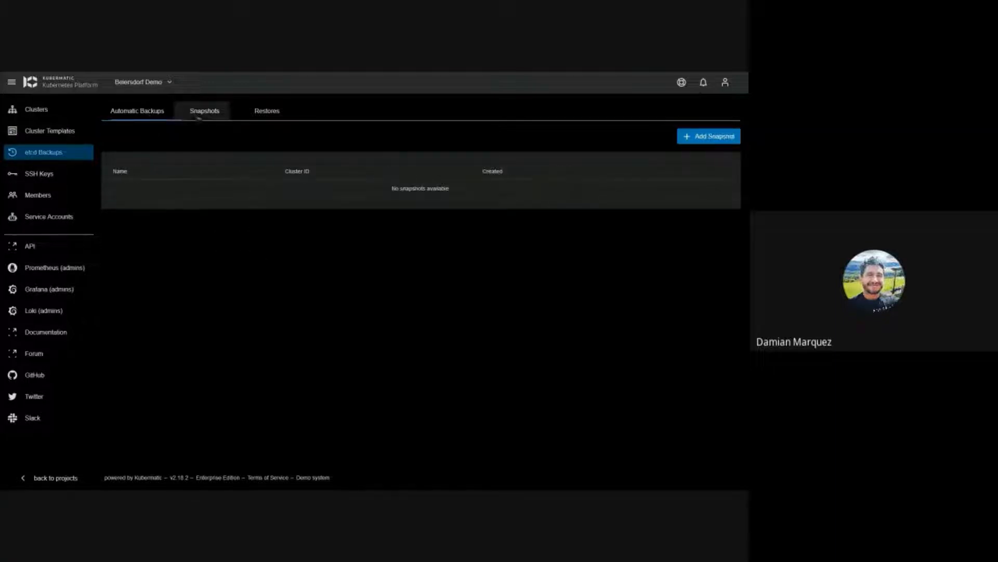
{"action": "left_click", "coordinate": [271, 117]}
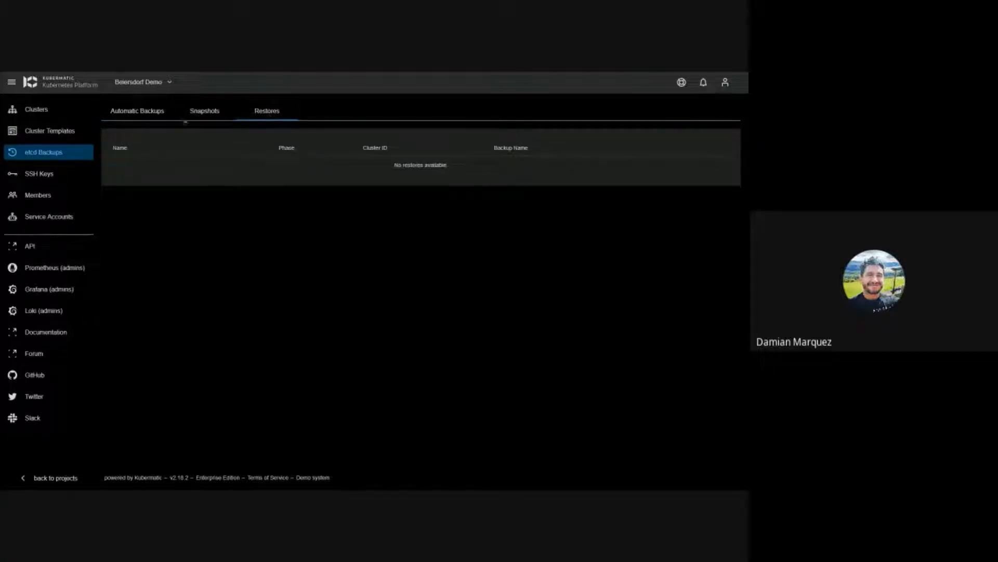
{"action": "left_click", "coordinate": [58, 176]}
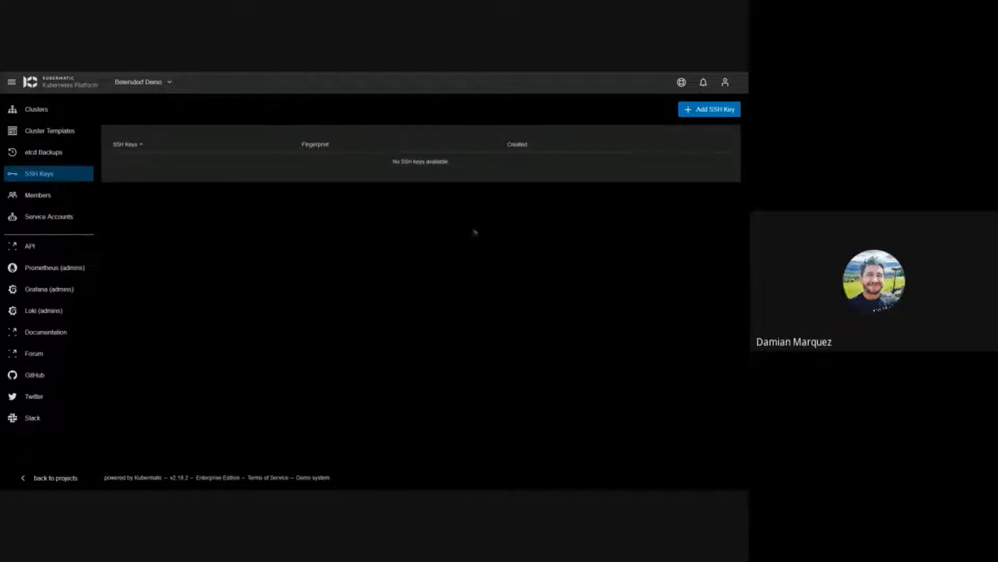
Step: On the Members page, try the Editor and Viewer groups in Add Member, then cancel
{"action": "left_click", "coordinate": [47, 195]}
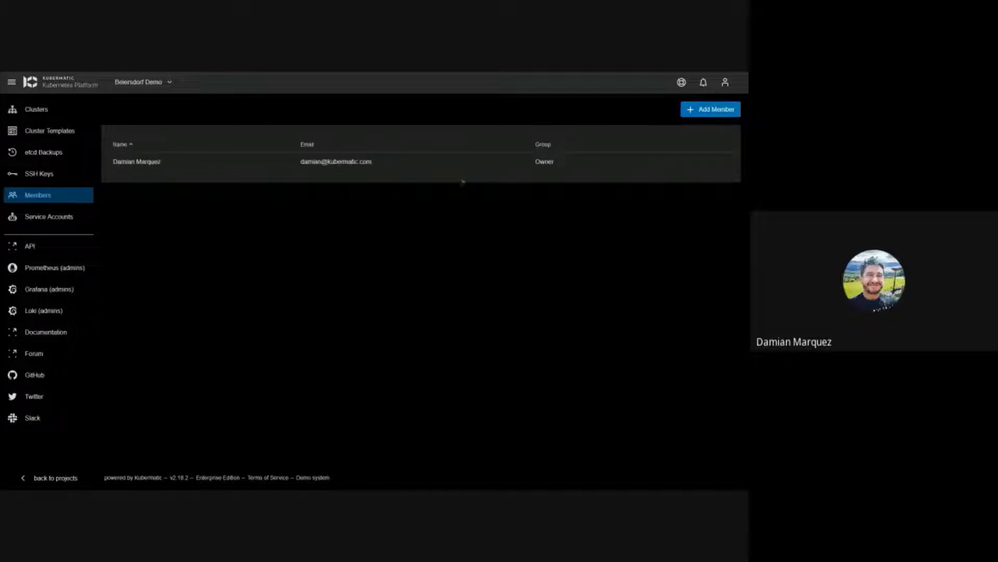
{"action": "left_click", "coordinate": [689, 111]}
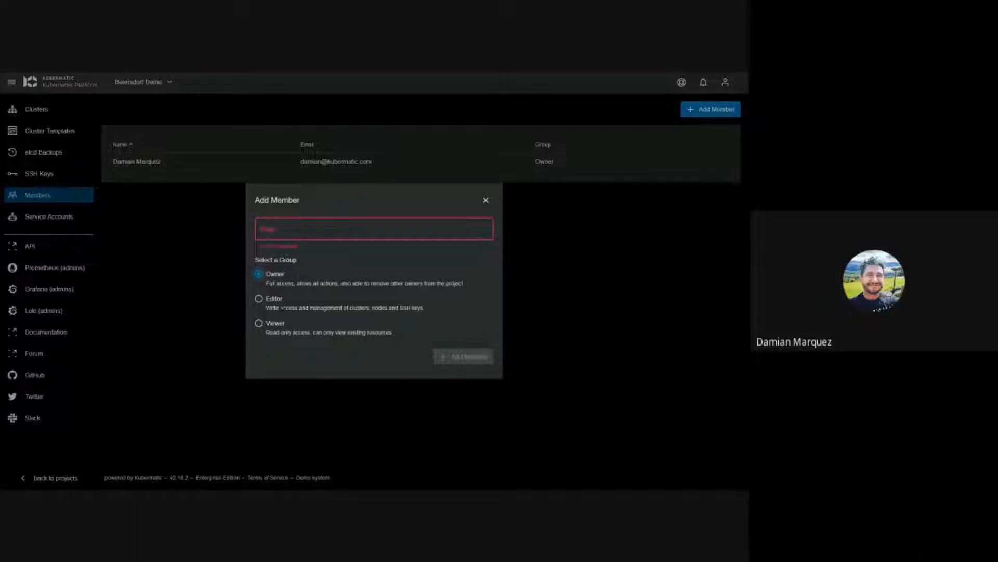
{"action": "left_click", "coordinate": [274, 299]}
{"action": "left_click", "coordinate": [270, 323]}
{"action": "left_click", "coordinate": [486, 200]}
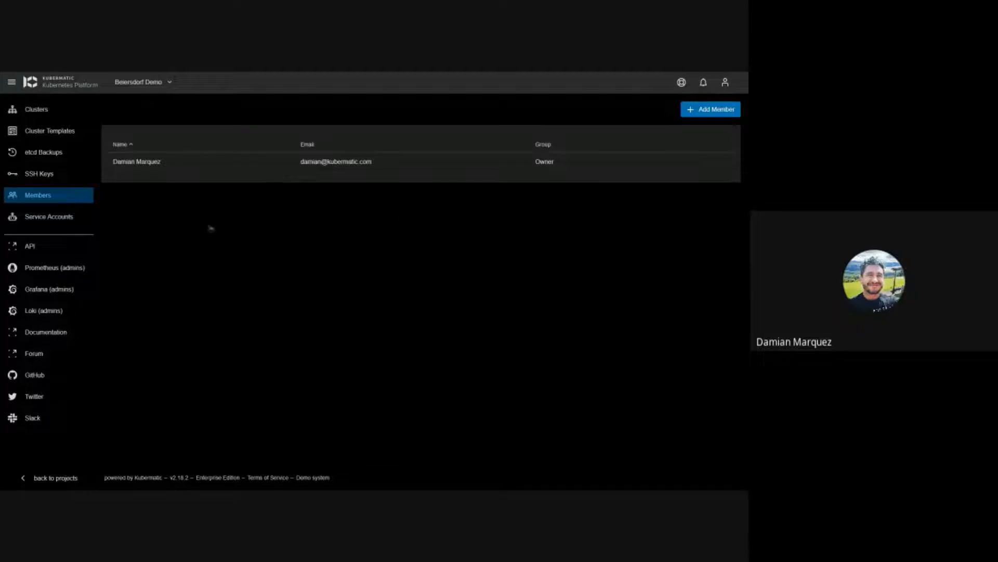
Step: Open Service Accounts and cancel the Add Service Account dialog unused
{"action": "left_click", "coordinate": [61, 217]}
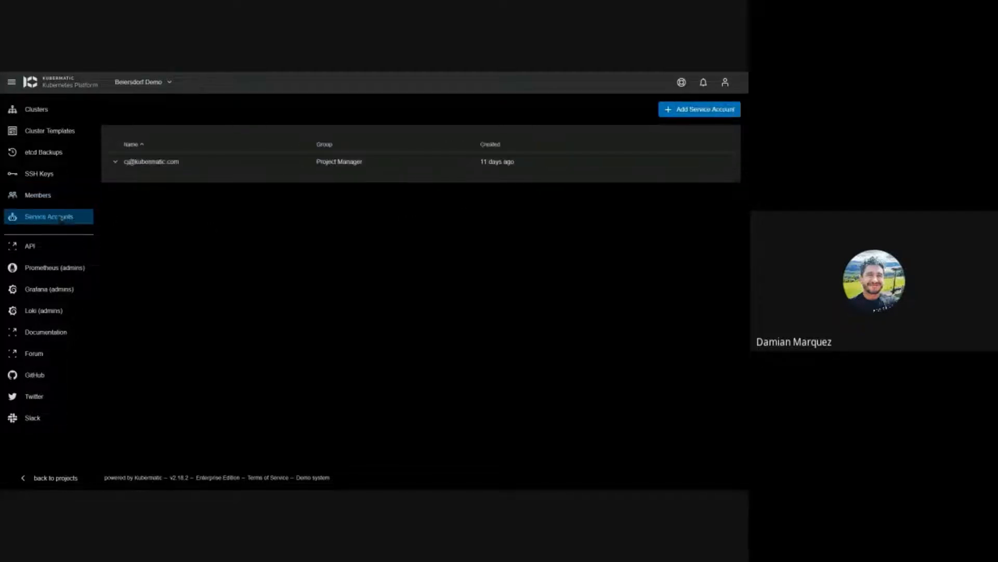
{"action": "left_click", "coordinate": [683, 111]}
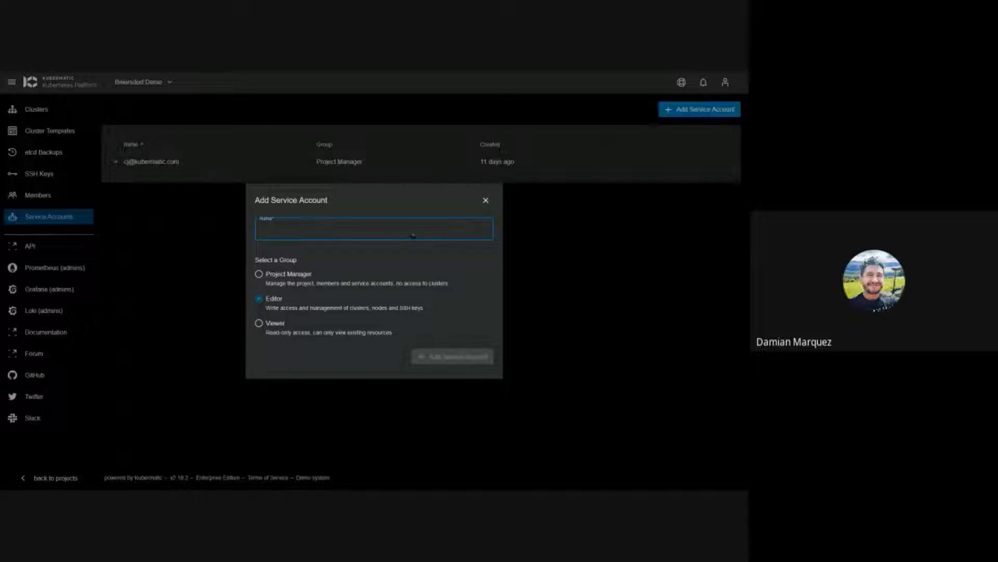
{"action": "left_click", "coordinate": [486, 200]}
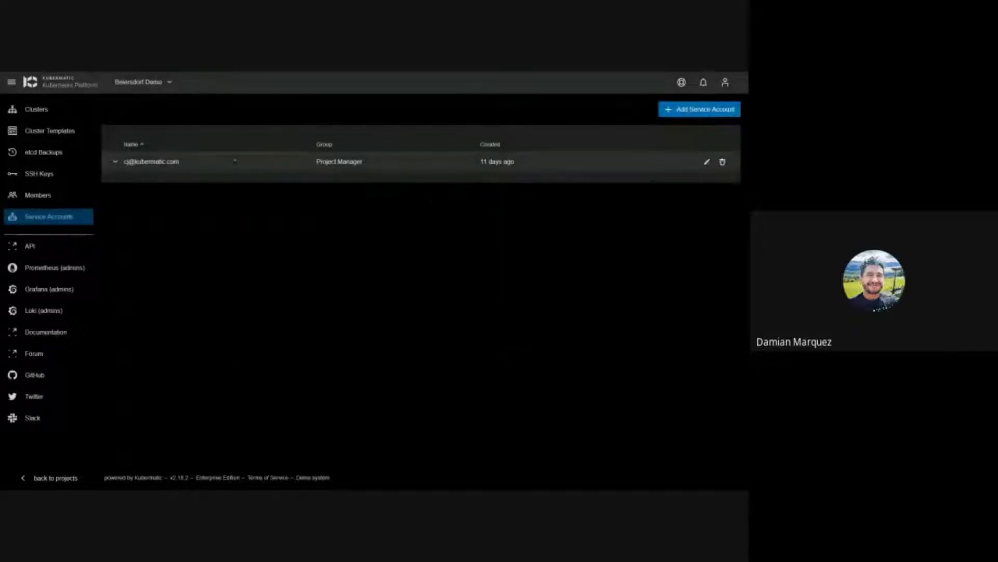
Step: Regenerate the Project Manager service account's ASD token, then go to the API documentation
{"action": "left_click", "coordinate": [153, 162]}
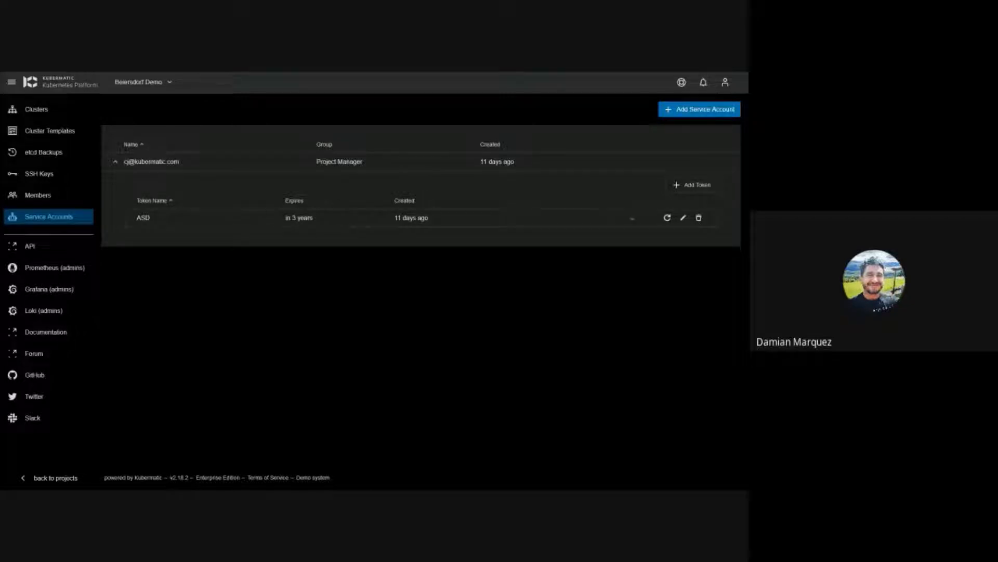
{"action": "left_click", "coordinate": [667, 218]}
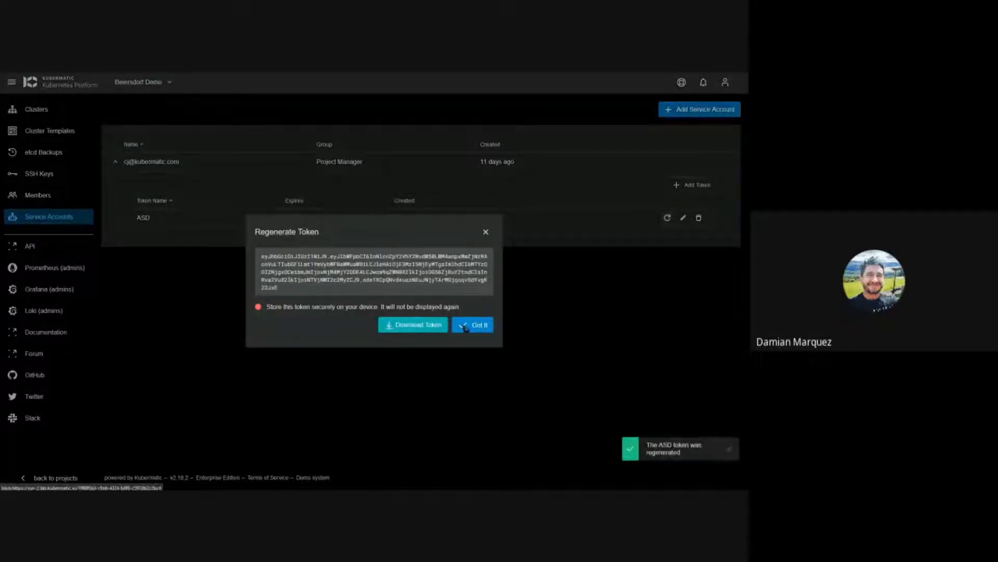
{"action": "left_click", "coordinate": [486, 232]}
{"action": "left_click", "coordinate": [730, 449]}
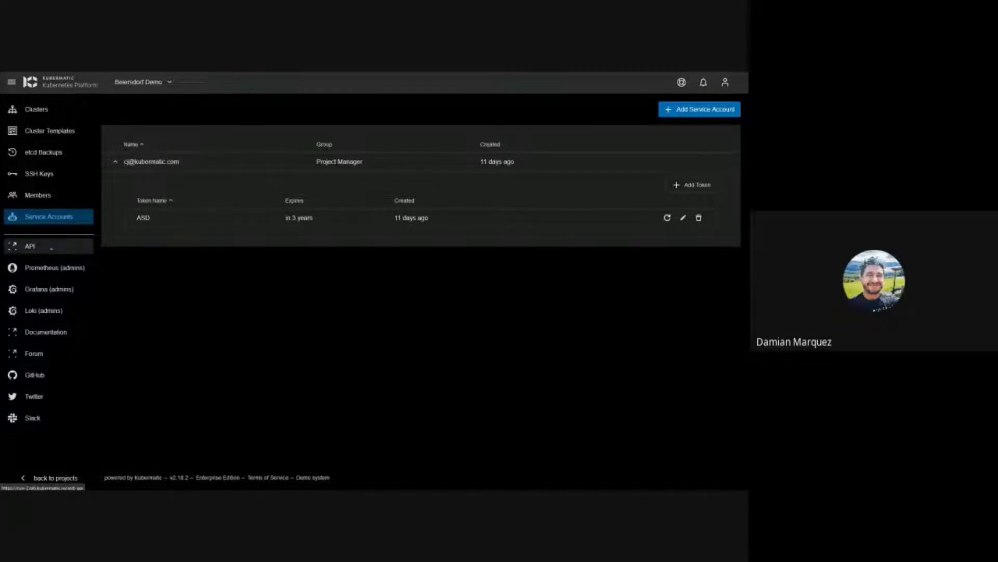
{"action": "left_click", "coordinate": [29, 246]}
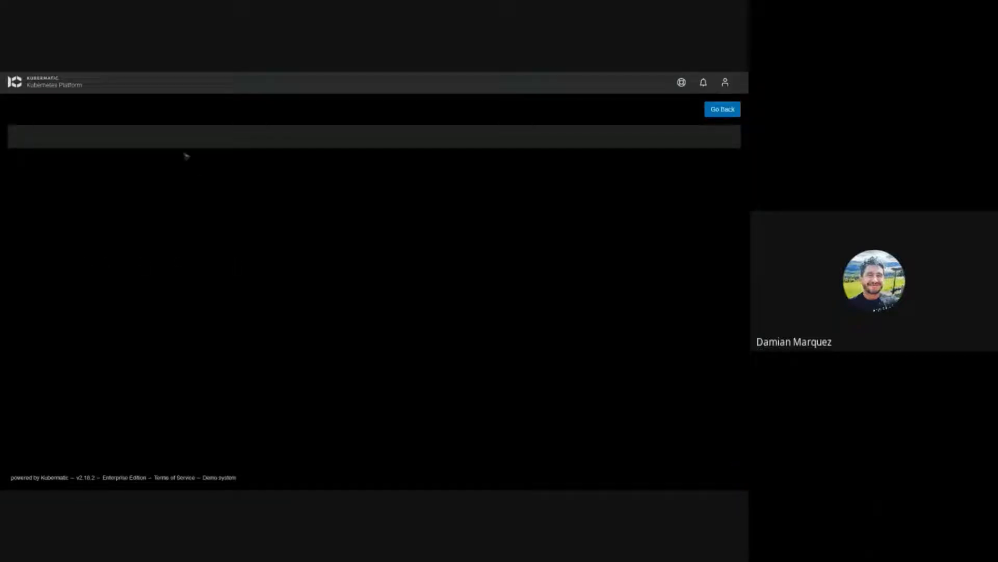
Step: Collapse the project, default, addon and admin endpoint sections, briefly viewing the metering reports endpoint
{"action": "mouse_move", "coordinate": [176, 76]}
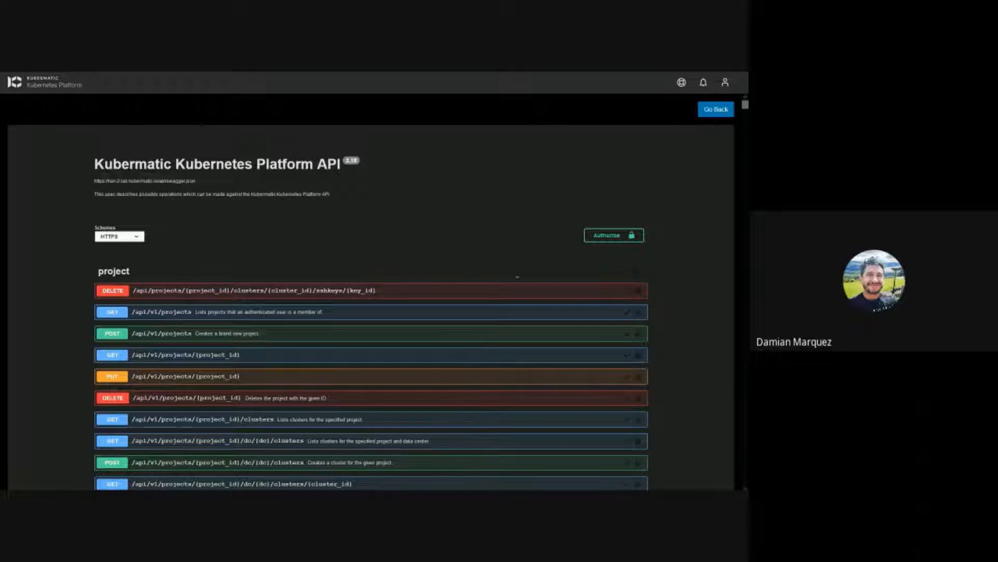
{"action": "left_click", "coordinate": [640, 276]}
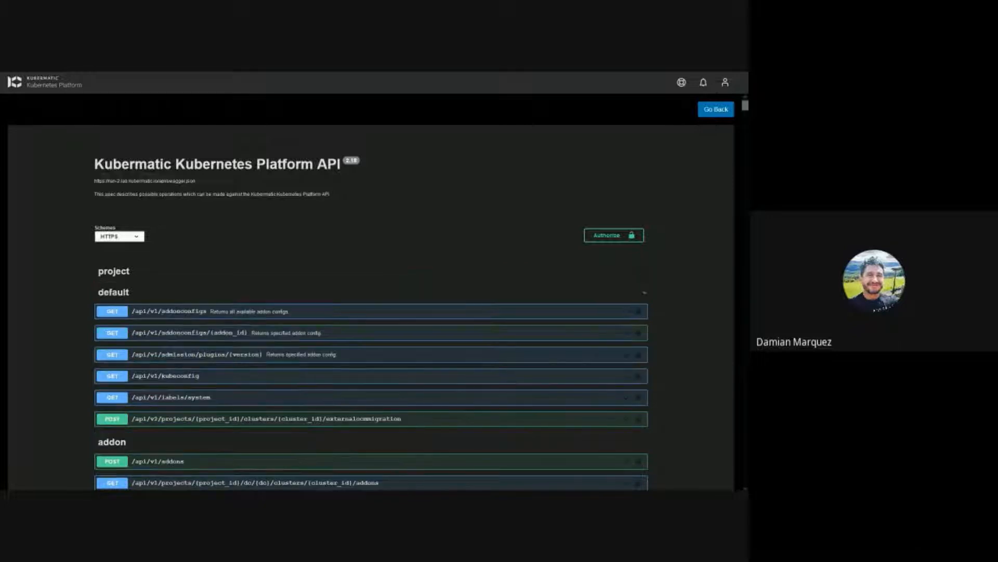
{"action": "left_click", "coordinate": [644, 292]}
{"action": "scroll", "coordinate": [636, 316], "scroll_direction": "down", "scroll_amount": 1}
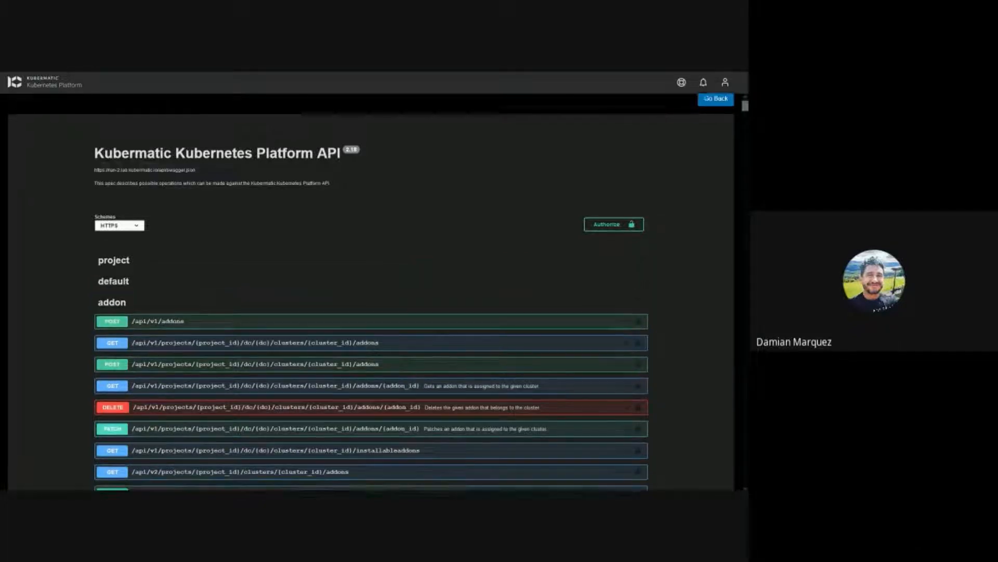
{"action": "scroll", "coordinate": [621, 278], "scroll_direction": "down", "scroll_amount": 1}
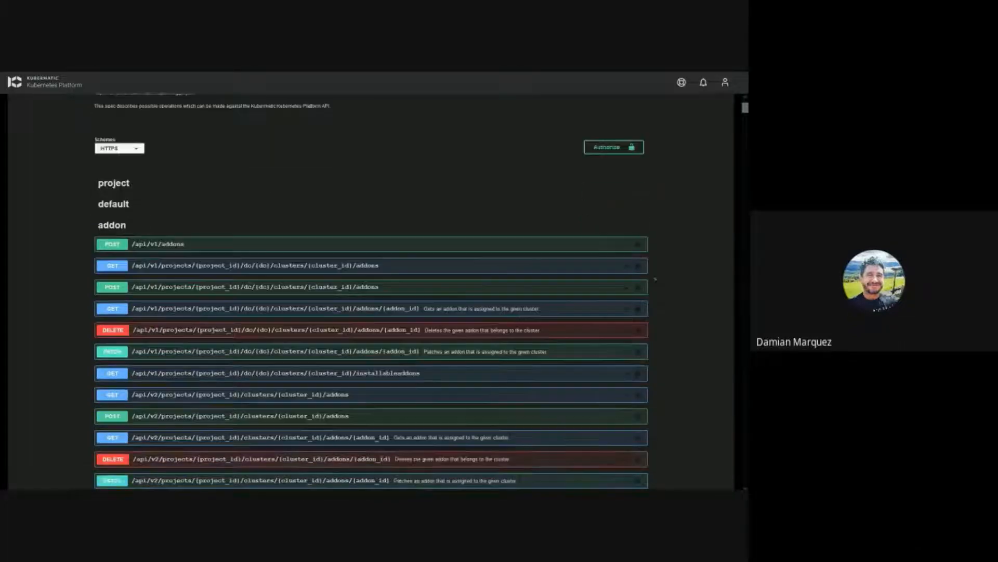
{"action": "scroll", "coordinate": [646, 221], "scroll_direction": "down", "scroll_amount": 1}
{"action": "left_click", "coordinate": [638, 182]}
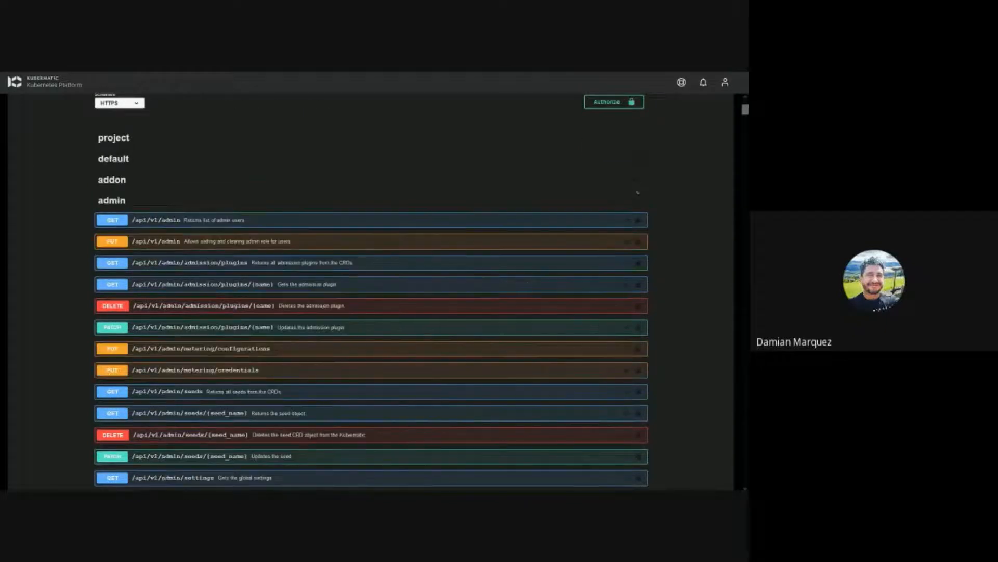
{"action": "left_click", "coordinate": [637, 204]}
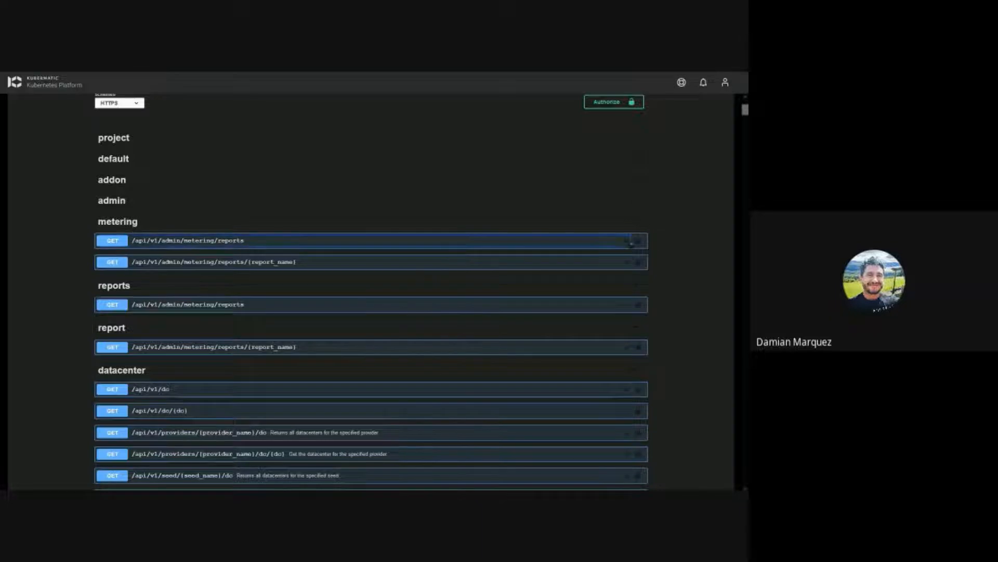
{"action": "left_click", "coordinate": [632, 241]}
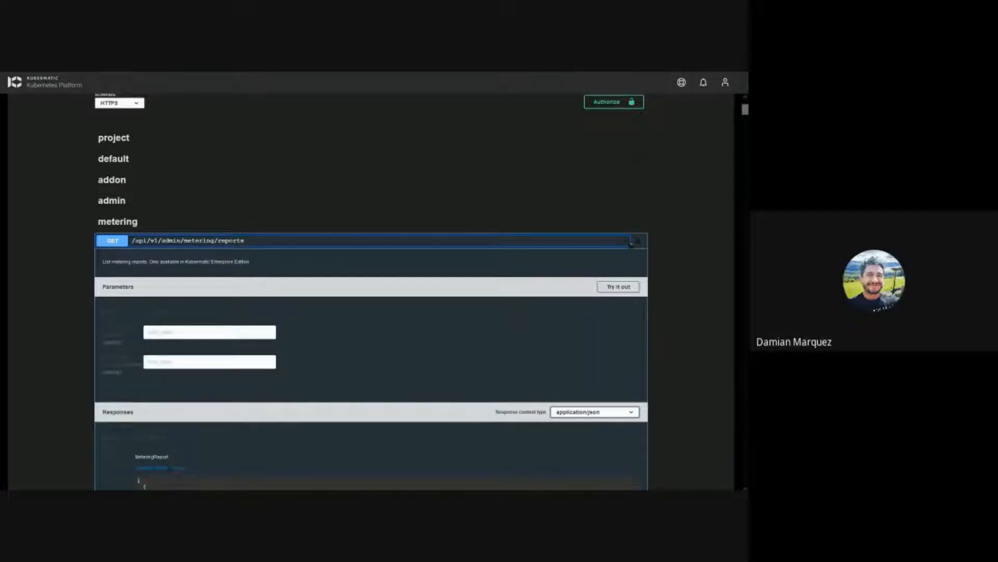
{"action": "left_click", "coordinate": [631, 241]}
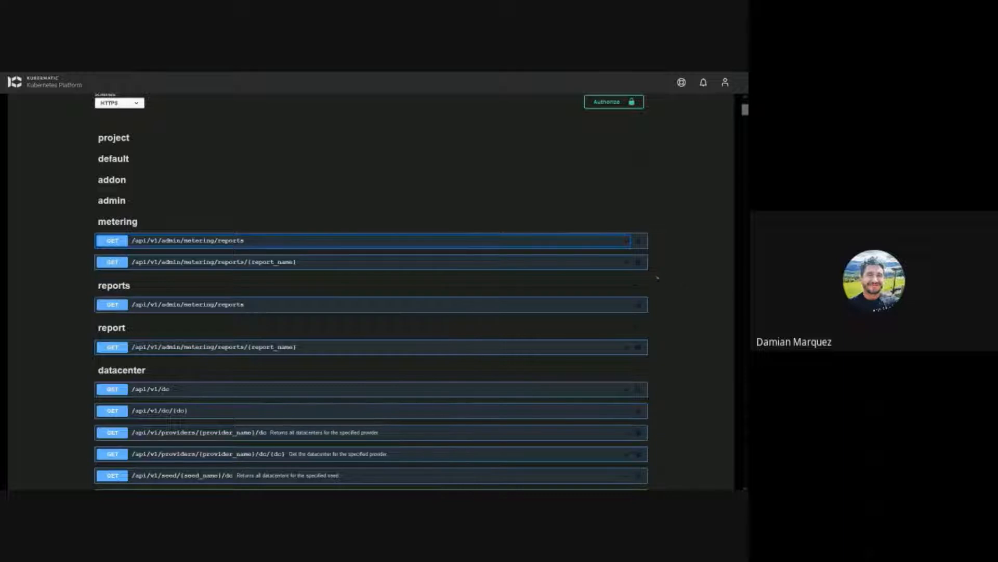
Step: Collapse the metering, reports, report, datacenter, users, settings, metric, alibaba, aws and azure groups
{"action": "left_click", "coordinate": [640, 227]}
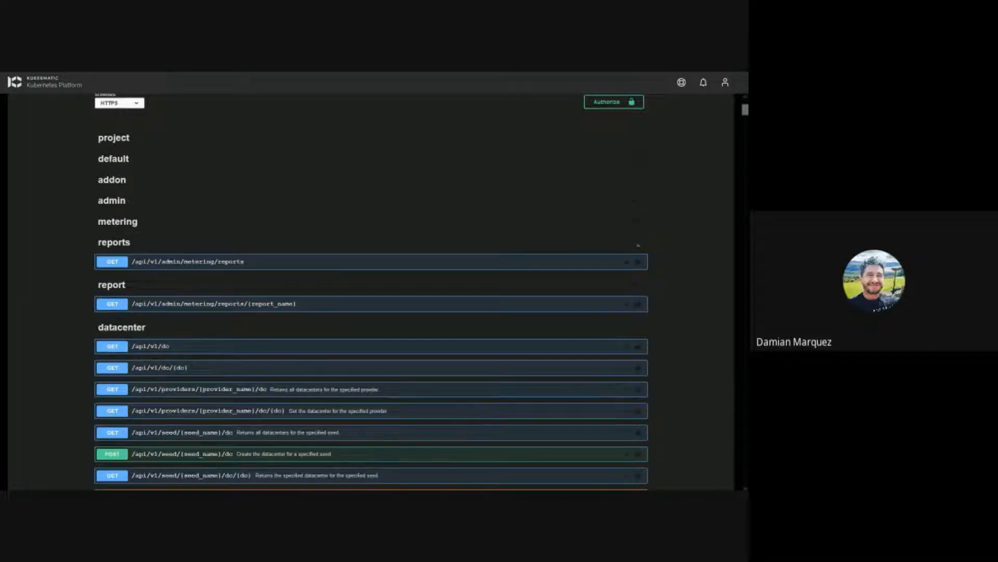
{"action": "left_click", "coordinate": [638, 244]}
{"action": "left_click", "coordinate": [644, 264]}
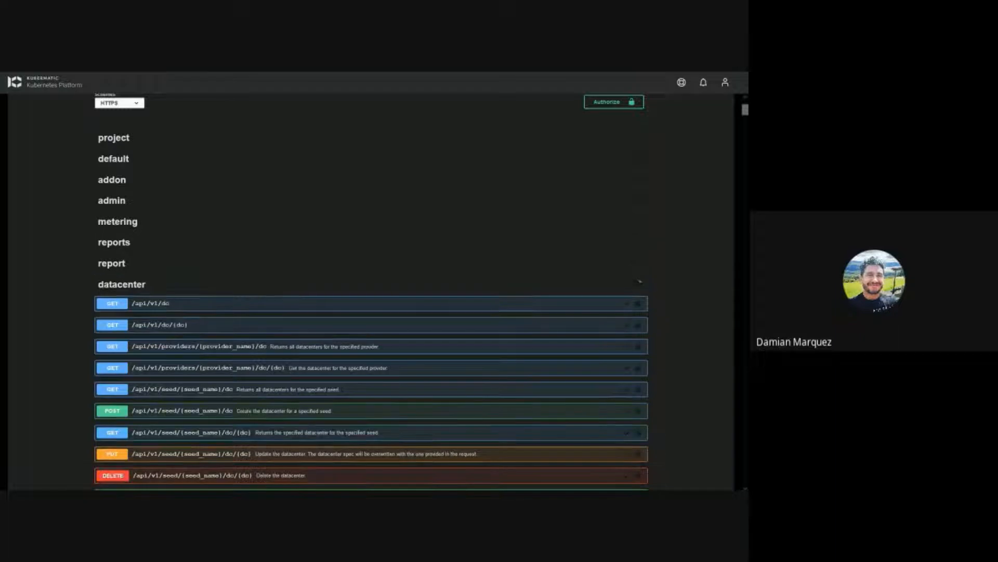
{"action": "left_click", "coordinate": [639, 284]}
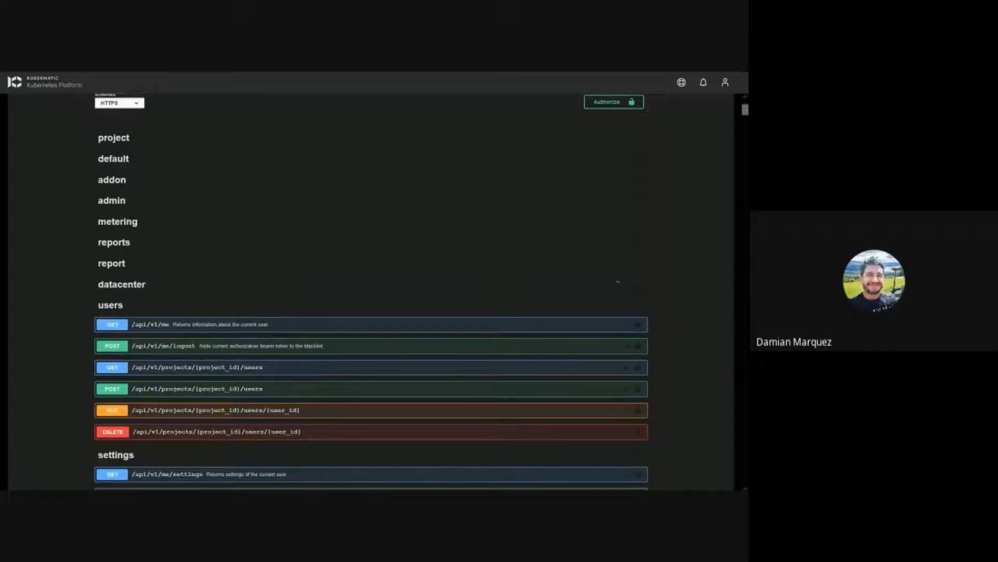
{"action": "left_click", "coordinate": [642, 307]}
{"action": "left_click", "coordinate": [638, 326]}
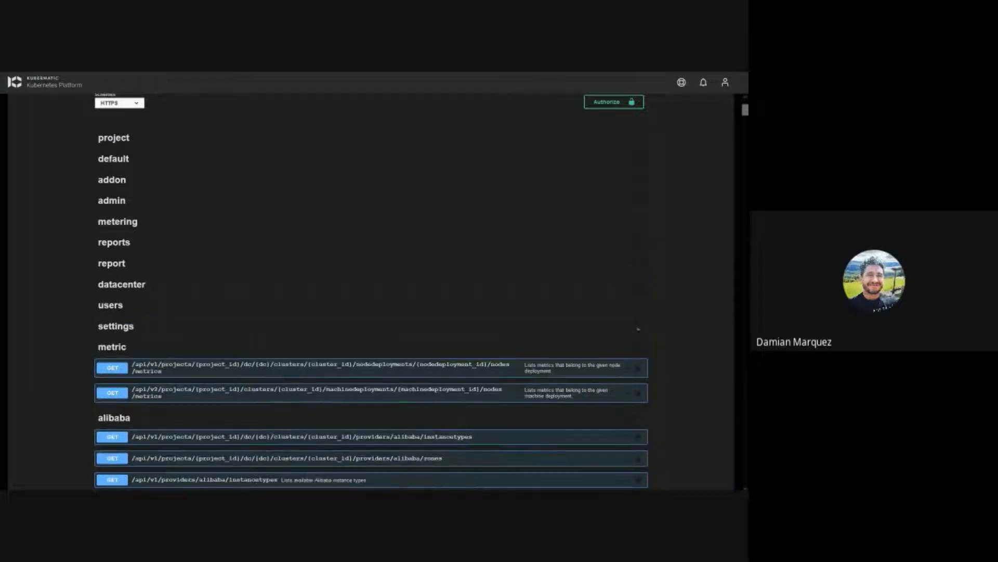
{"action": "left_click", "coordinate": [638, 345]}
{"action": "scroll", "coordinate": [639, 344], "scroll_direction": "down", "scroll_amount": 3}
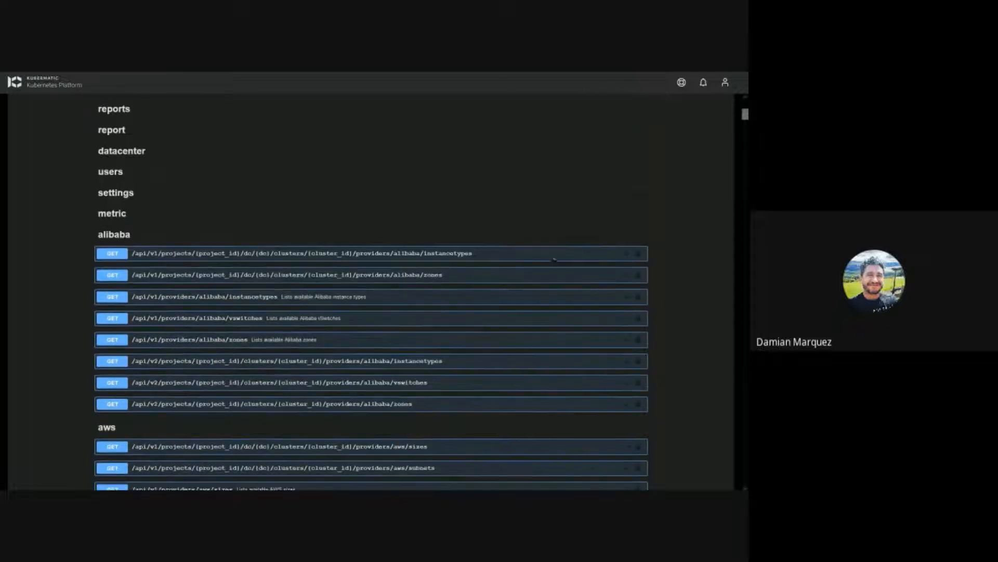
{"action": "left_click", "coordinate": [640, 238]}
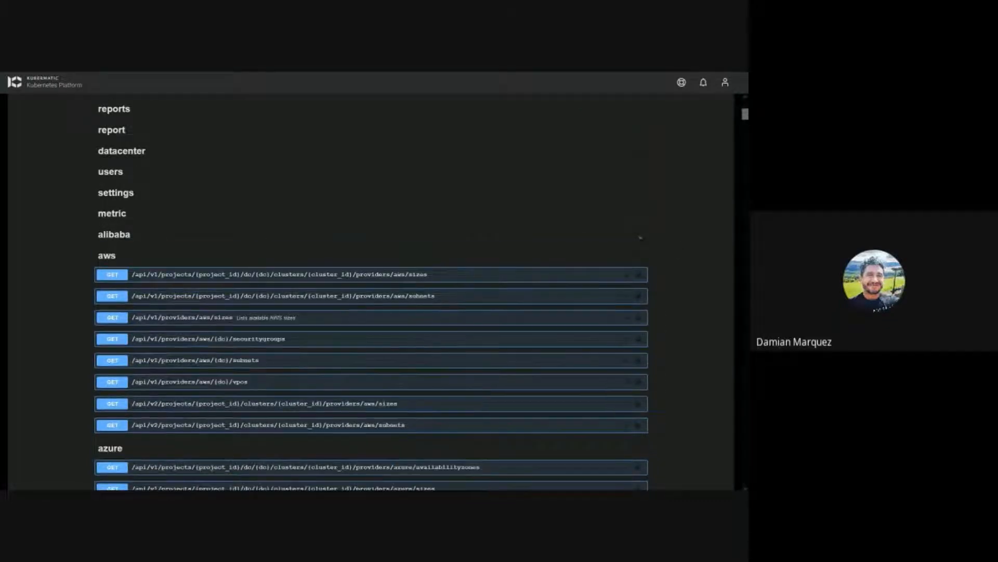
{"action": "left_click", "coordinate": [638, 256]}
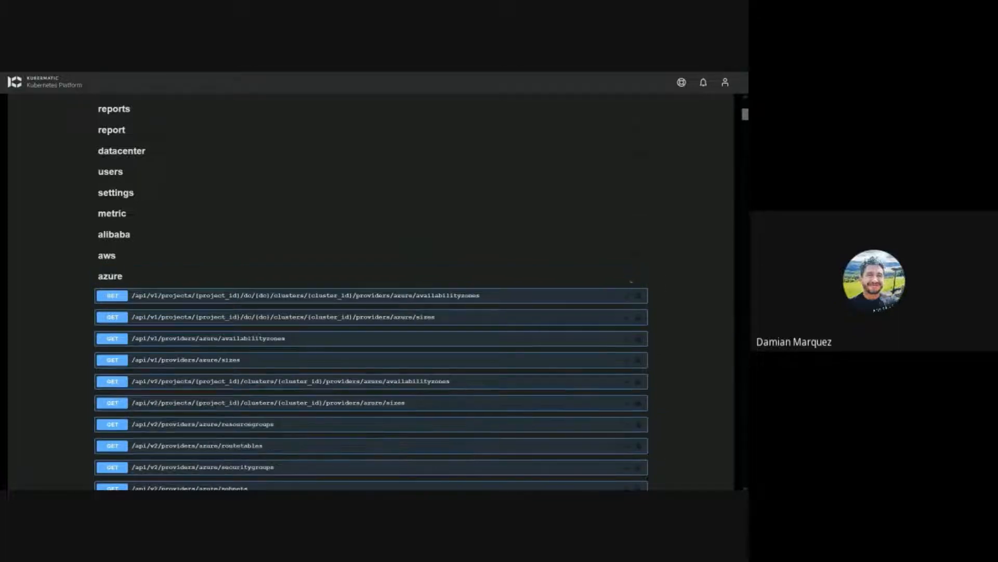
{"action": "left_click", "coordinate": [636, 280]}
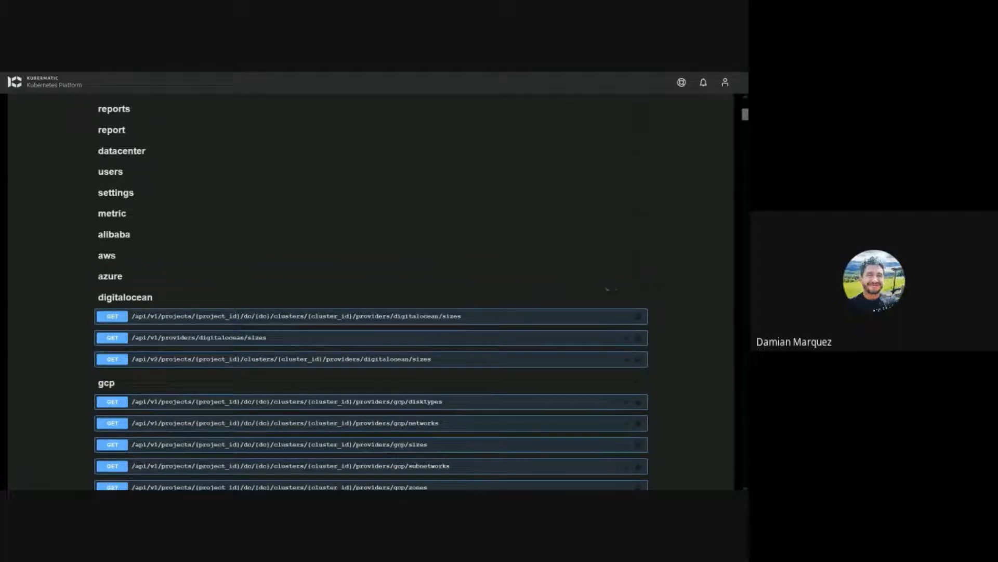
Step: Go back to the project's Service Accounts page
{"action": "scroll", "coordinate": [609, 289], "scroll_direction": "down", "scroll_amount": 6}
{"action": "scroll", "coordinate": [524, 287], "scroll_direction": "up", "scroll_amount": 2}
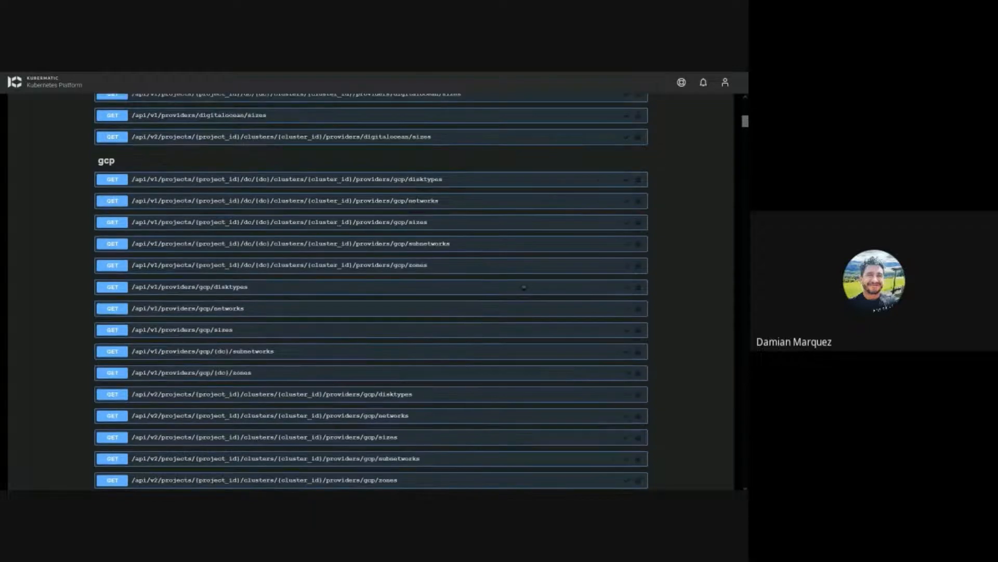
{"action": "scroll", "coordinate": [524, 287], "scroll_direction": "up", "scroll_amount": 15}
{"action": "left_click", "coordinate": [74, 78]}
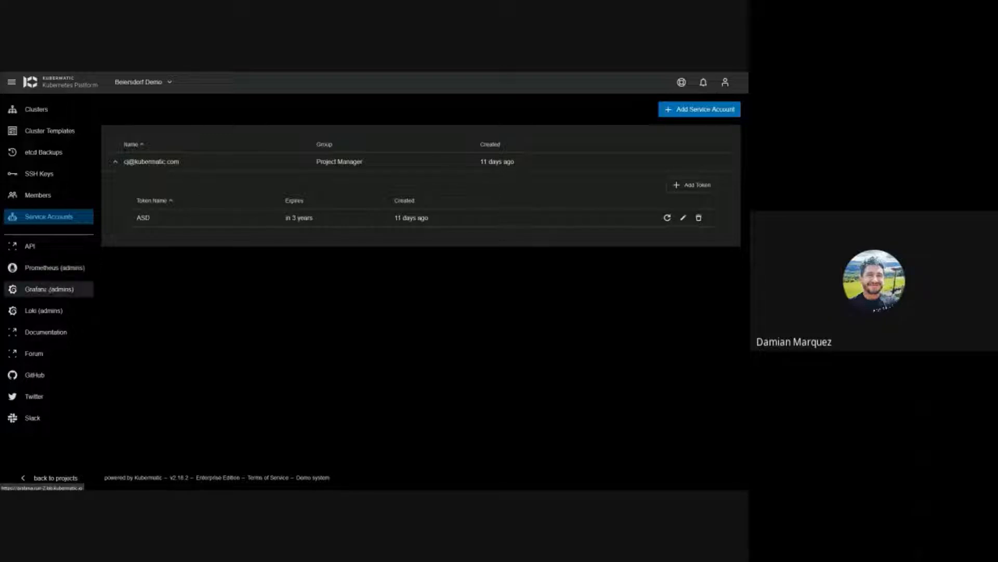
Step: Open Prometheus (admins) and log in with Google to reach the empty query page
{"action": "left_click", "coordinate": [57, 267]}
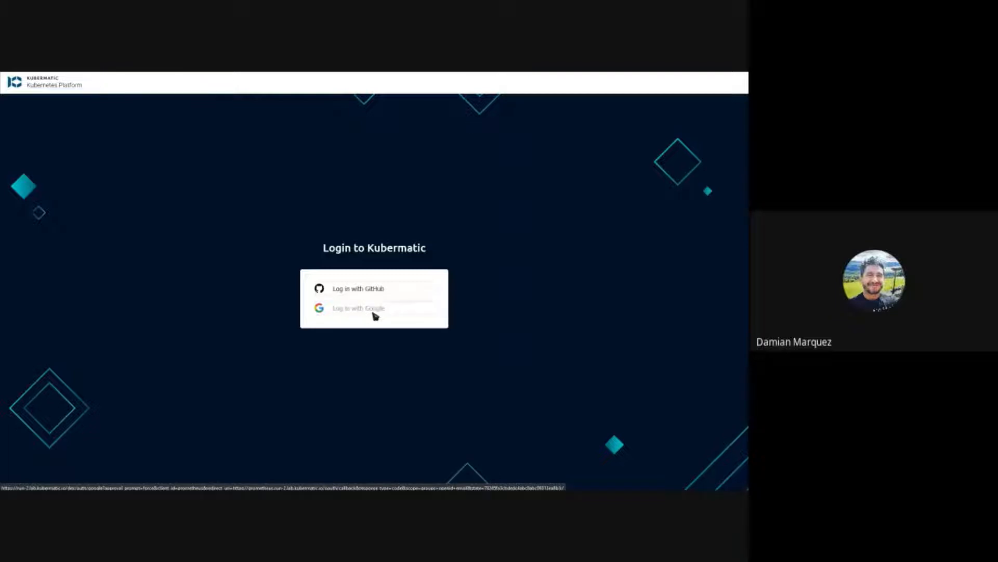
{"action": "left_click", "coordinate": [374, 315]}
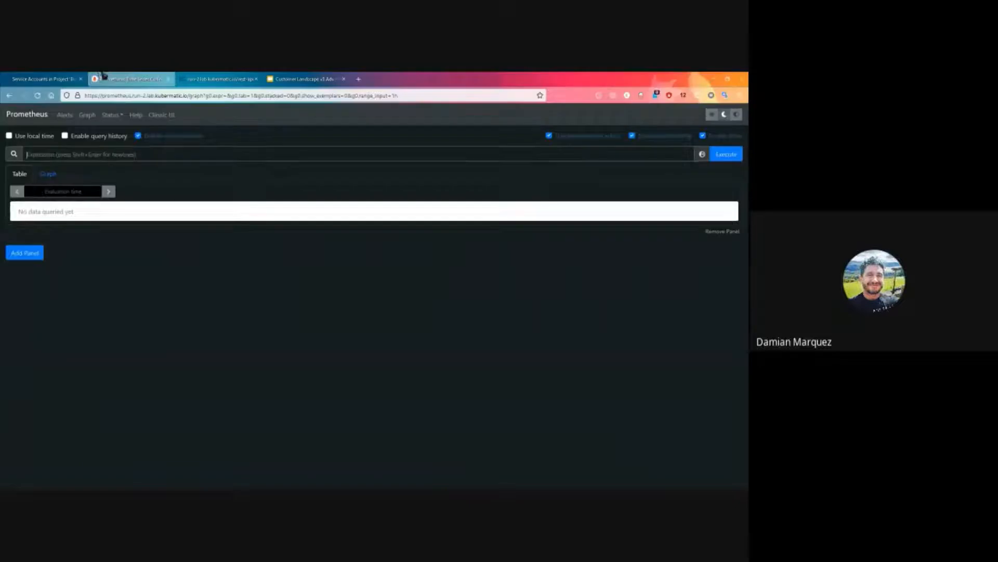
Step: Open Grafana (admins) from the Kubermatic sidebar and log in with Google
{"action": "left_click", "coordinate": [74, 77]}
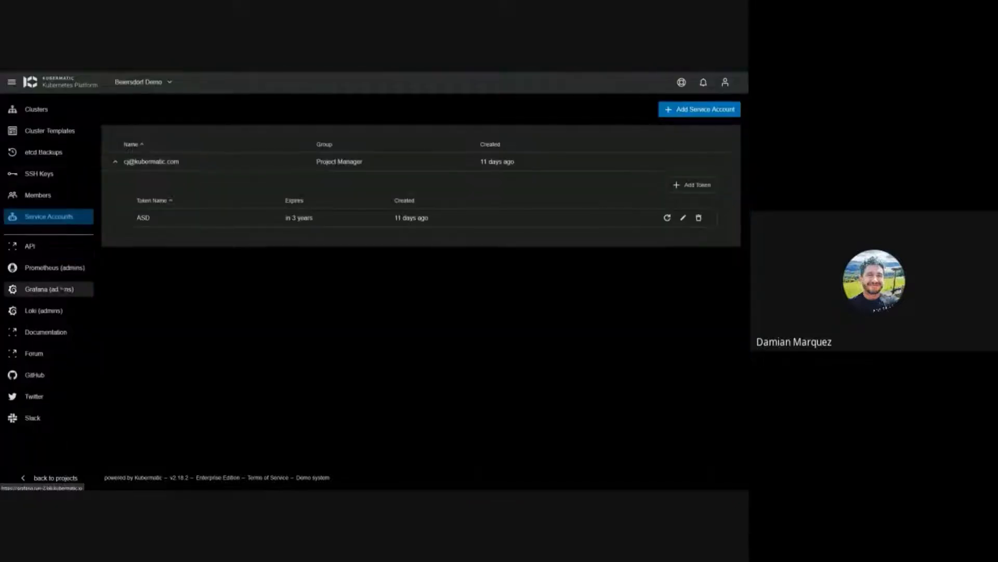
{"action": "left_click", "coordinate": [65, 287]}
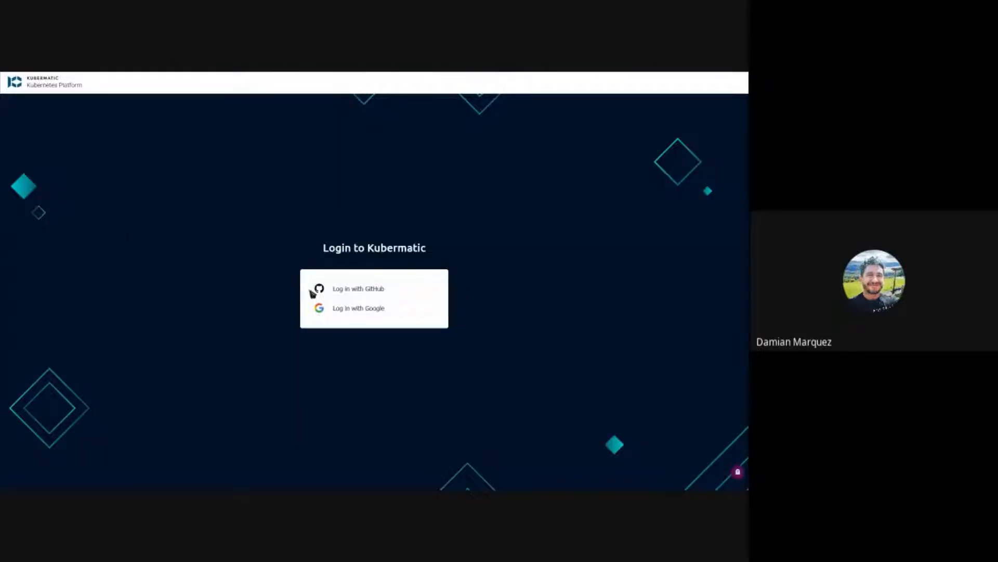
{"action": "left_click", "coordinate": [338, 310]}
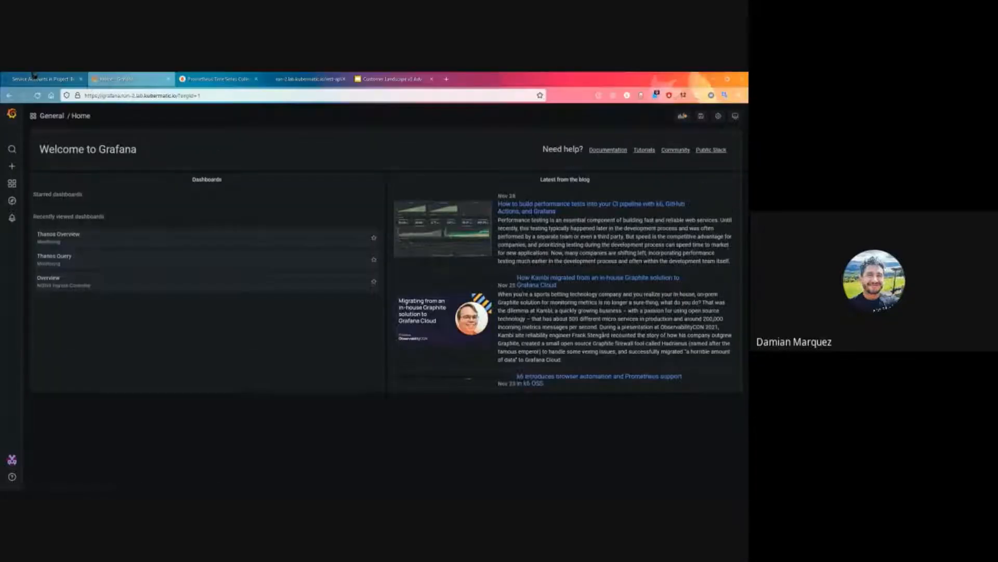
Step: Open Loki (admins), then return to Kubermatic and show the project's clusters clever-carson and epic-booth
{"action": "left_click", "coordinate": [33, 77]}
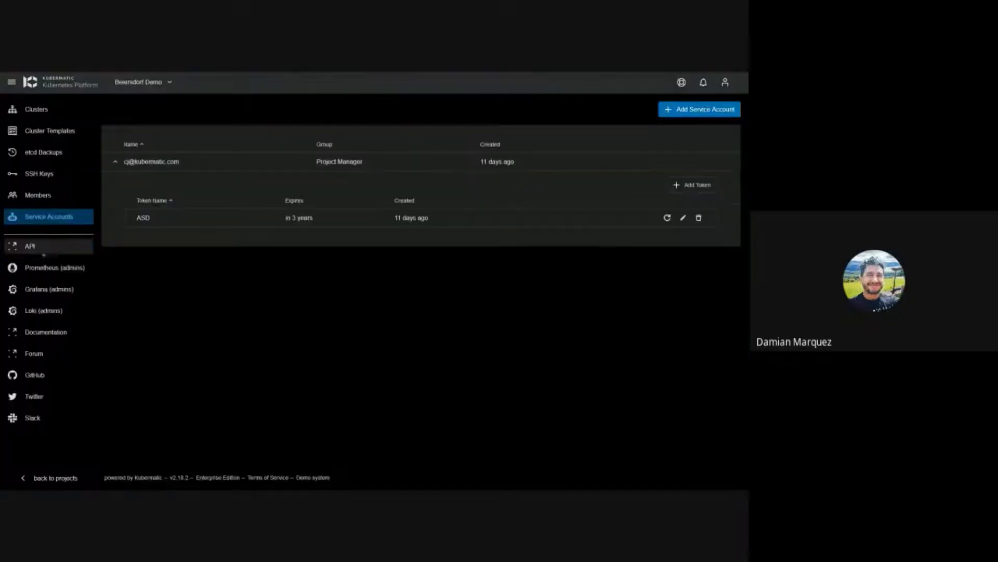
{"action": "left_click", "coordinate": [51, 312]}
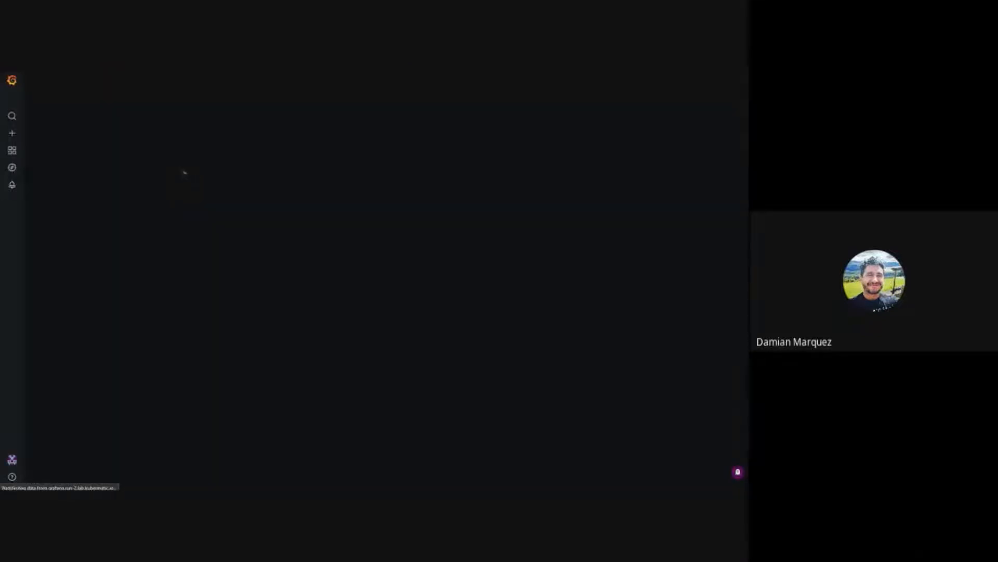
{"action": "left_click", "coordinate": [39, 77]}
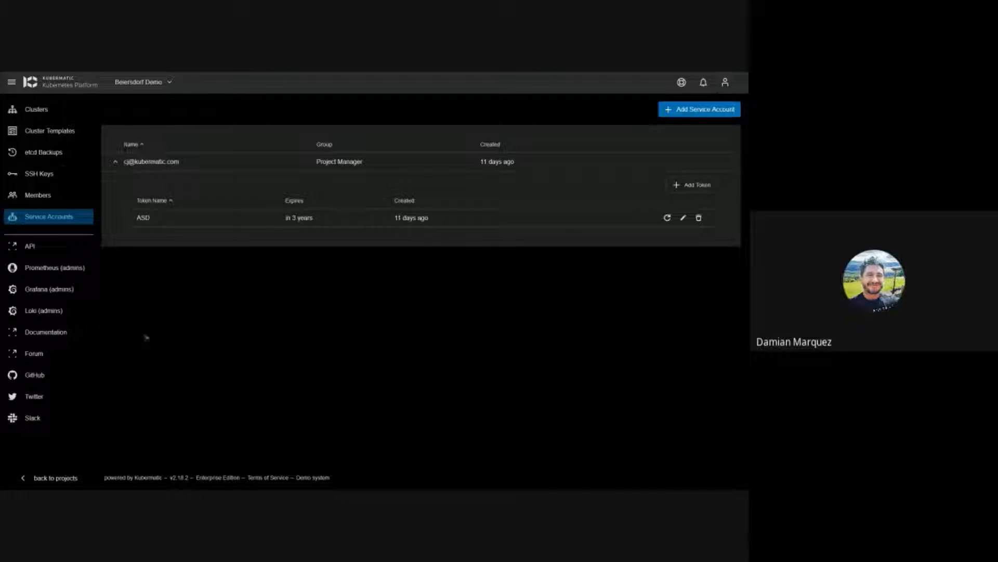
{"action": "left_click", "coordinate": [54, 111]}
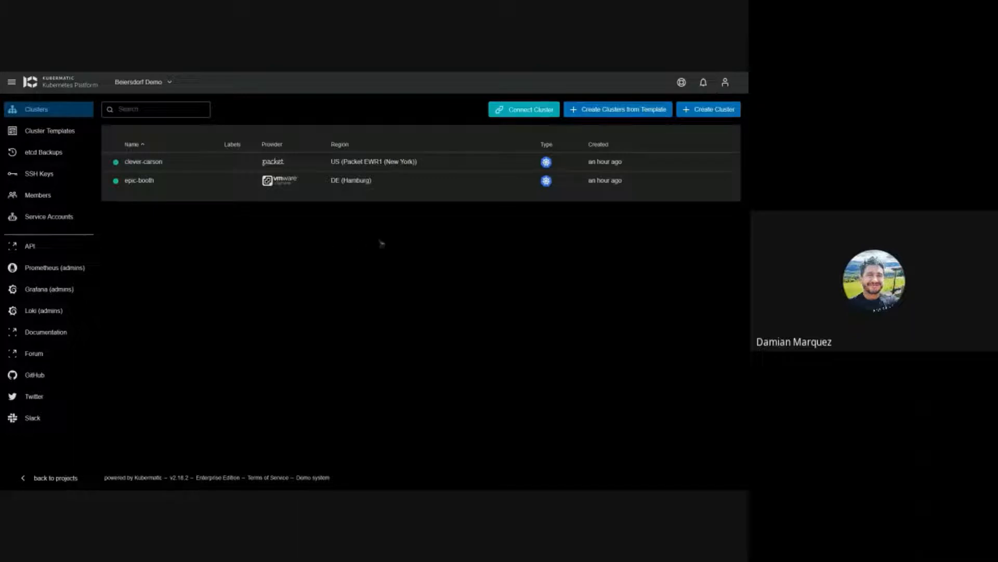
Step: Open the Connect Cluster form and close it without entering a kubeconfig
{"action": "left_click", "coordinate": [526, 116]}
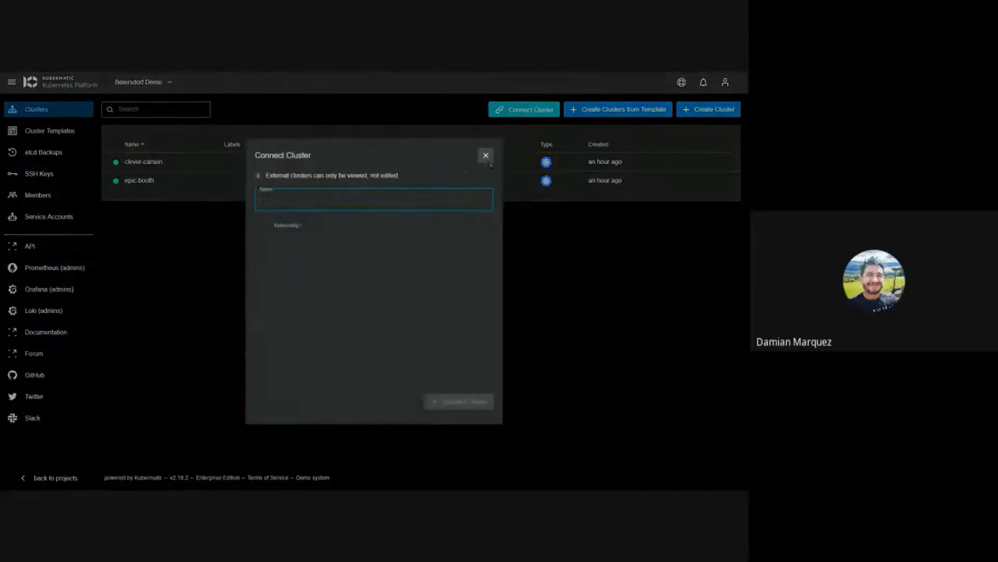
{"action": "left_click", "coordinate": [318, 255]}
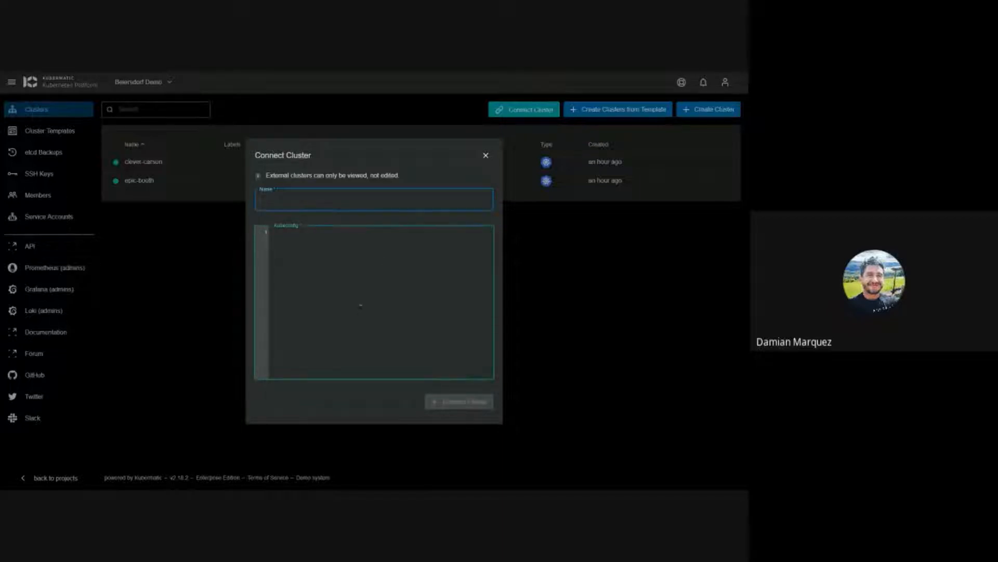
{"action": "left_click", "coordinate": [492, 162]}
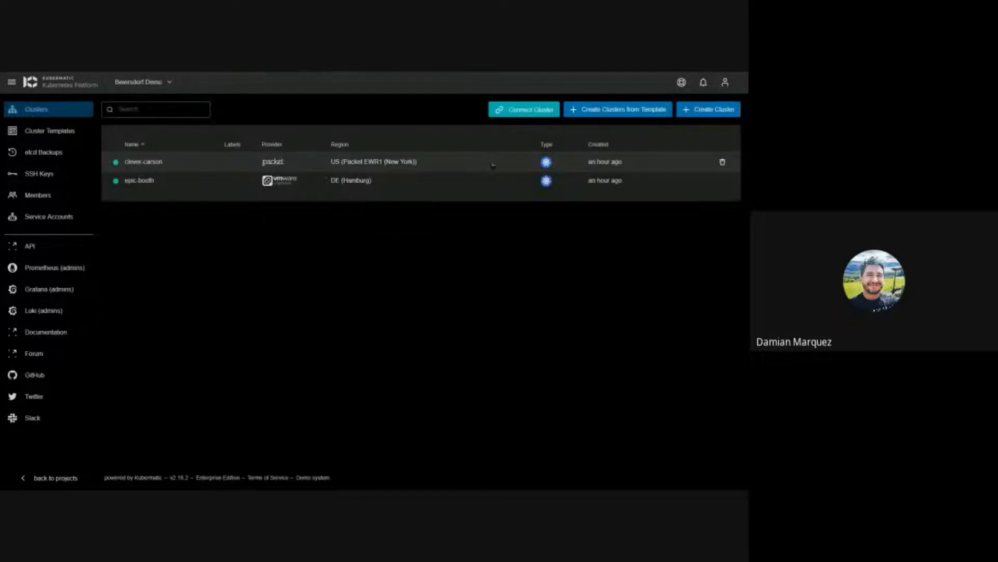
Step: Browse the cluster template list without creating a cluster, then open clever-carson's details
{"action": "left_click", "coordinate": [620, 112]}
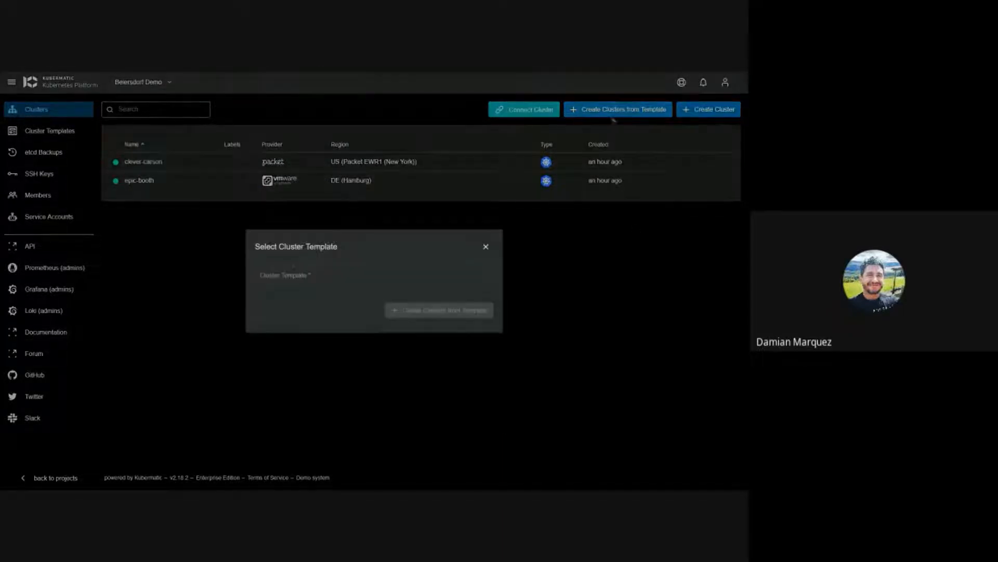
{"action": "left_click", "coordinate": [389, 278]}
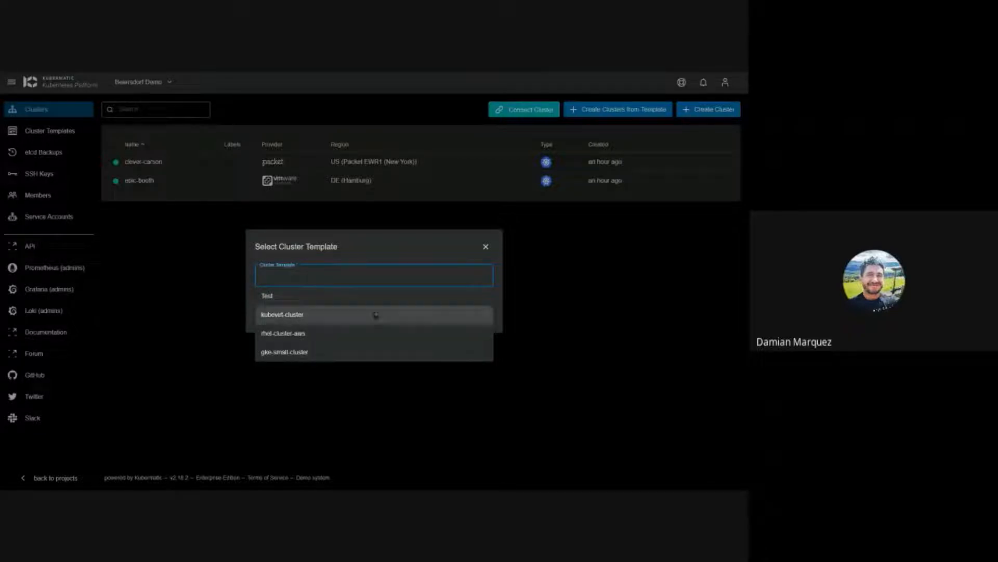
{"action": "left_click", "coordinate": [435, 249]}
{"action": "left_click", "coordinate": [485, 247]}
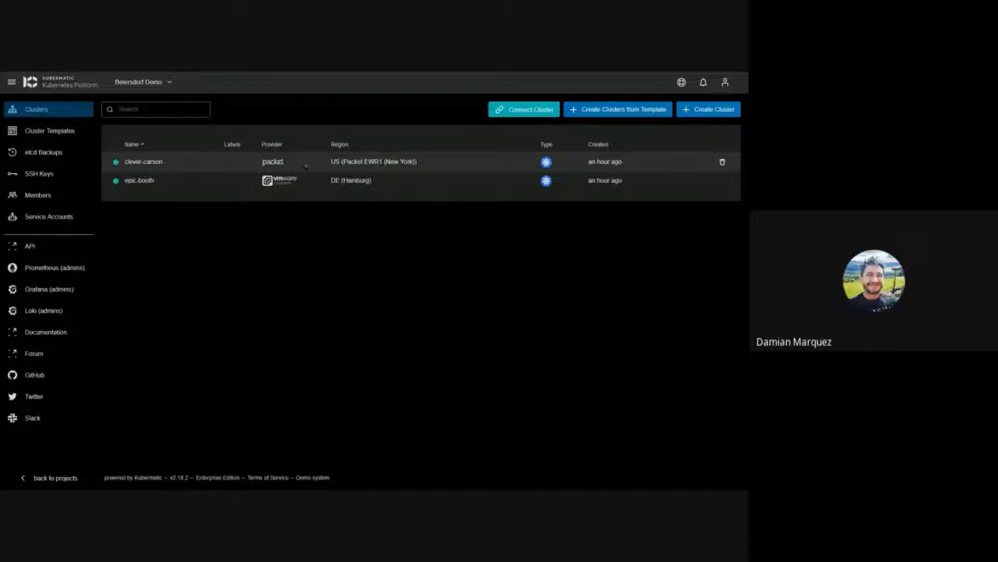
{"action": "left_click", "coordinate": [306, 165]}
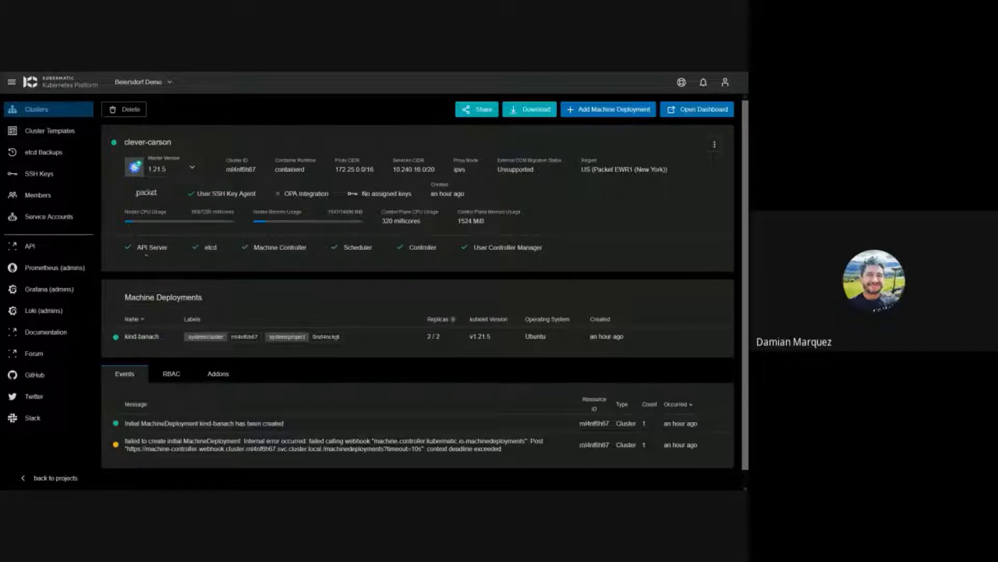
Step: Review the failed webhook-timeout and kind-banach created event messages, then show the RBAC bindings
{"action": "mouse_move", "coordinate": [142, 257]}
{"action": "scroll", "coordinate": [287, 250], "scroll_direction": "down", "scroll_amount": 1}
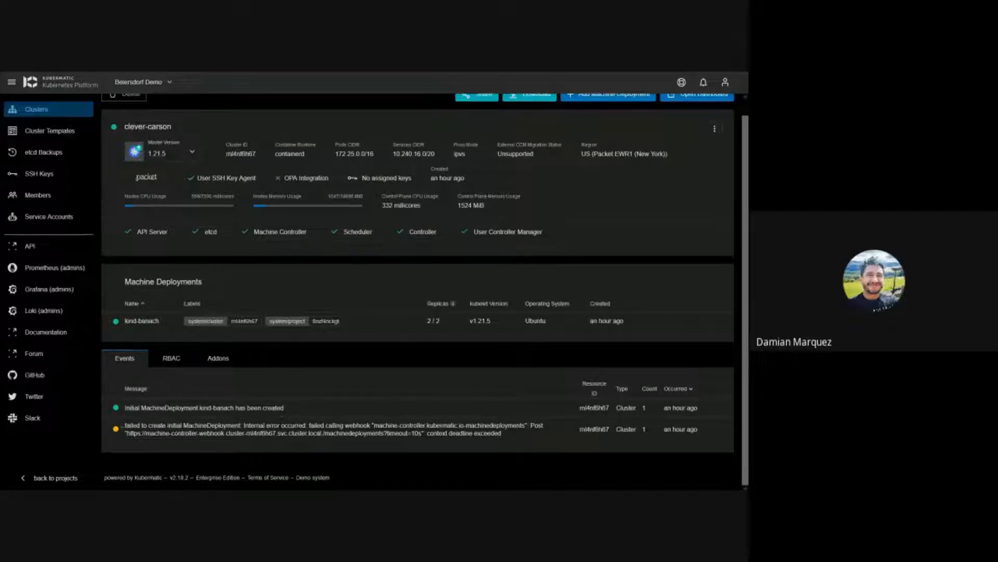
{"action": "mouse_move", "coordinate": [126, 425]}
{"action": "left_mouse_down"}
{"action": "mouse_move", "coordinate": [515, 440]}
{"action": "mouse_move", "coordinate": [128, 426]}
{"action": "mouse_move", "coordinate": [137, 426]}
{"action": "left_mouse_up"}
{"action": "left_click", "coordinate": [517, 439]}
{"action": "left_click", "coordinate": [137, 426]}
{"action": "left_click_drag", "start_coordinate": [284, 407], "coordinate": [124, 407]}
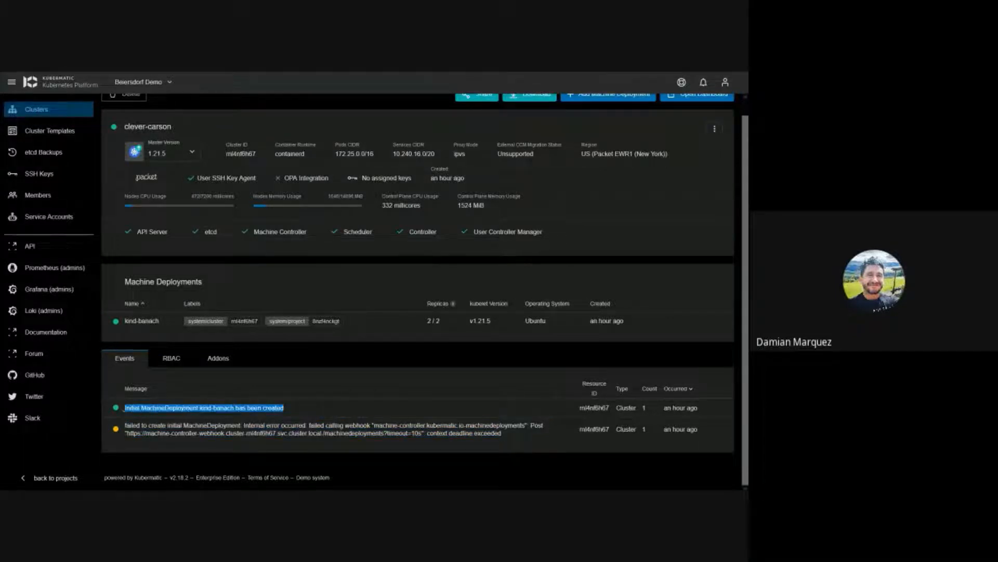
{"action": "left_click", "coordinate": [362, 410]}
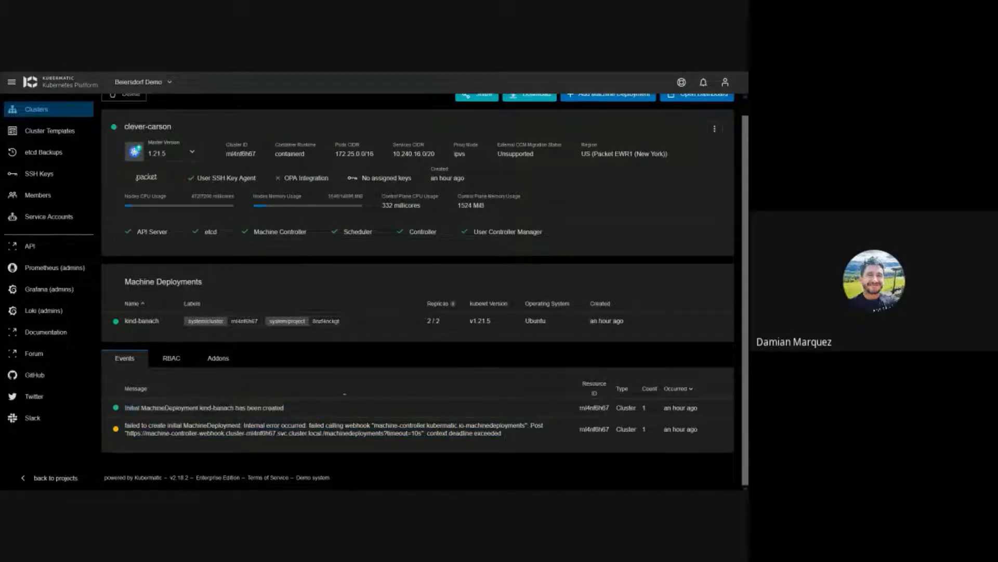
{"action": "left_click", "coordinate": [174, 359]}
Step: Start a new RBAC binding and enter the demo user's e-mail address
{"action": "scroll", "coordinate": [416, 312], "scroll_direction": "down", "scroll_amount": 2}
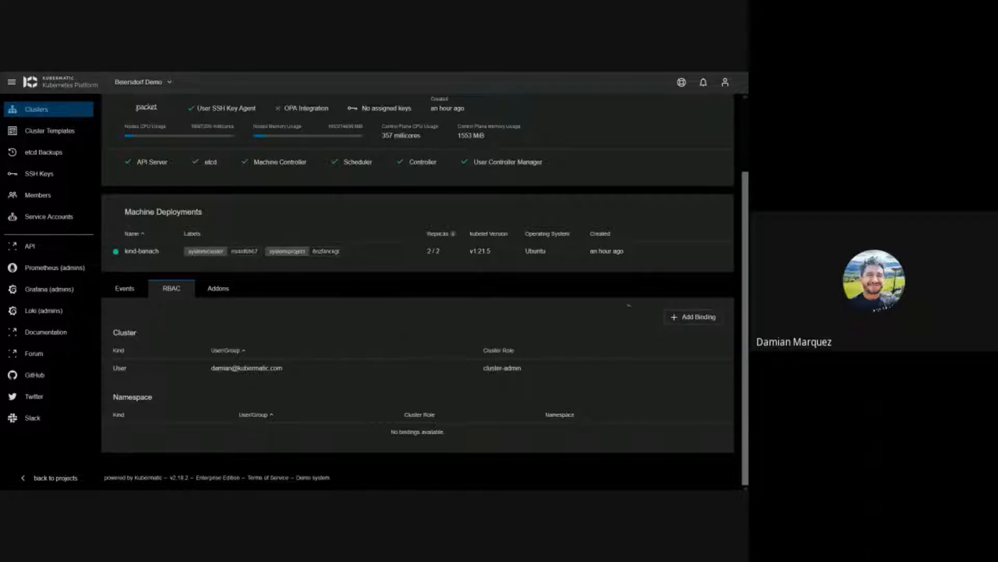
{"action": "left_click", "coordinate": [691, 318]}
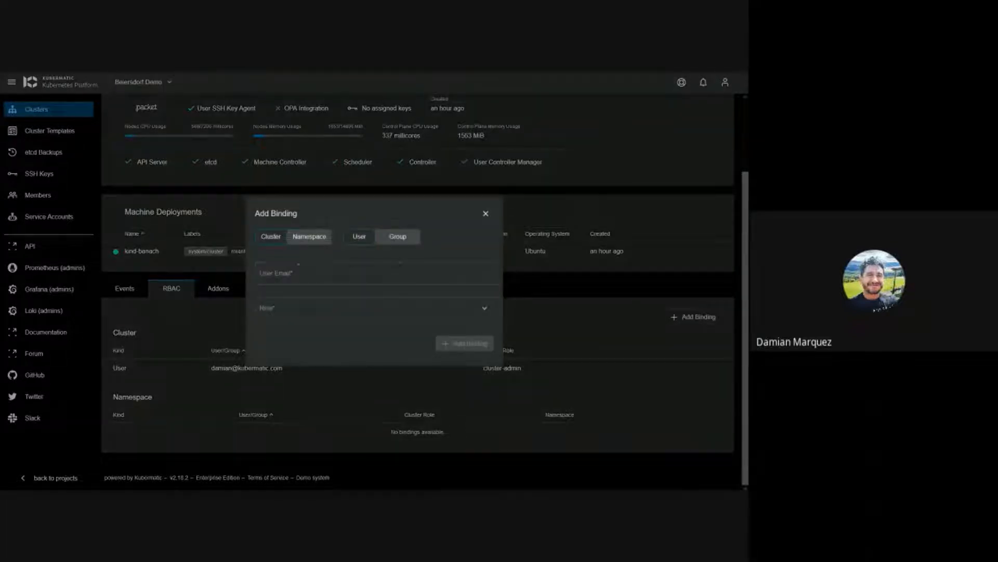
{"action": "left_click", "coordinate": [315, 238]}
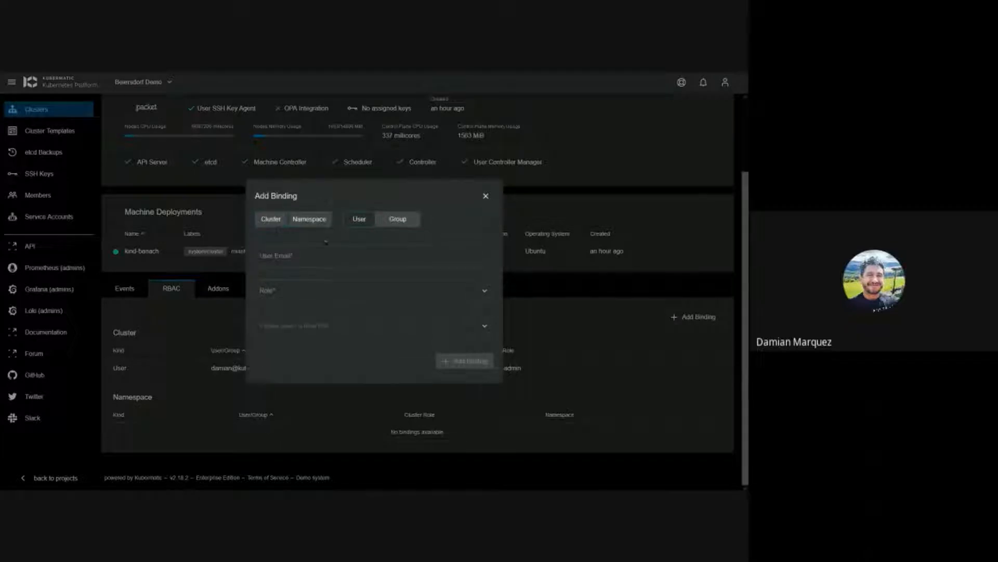
{"action": "left_click", "coordinate": [271, 219]}
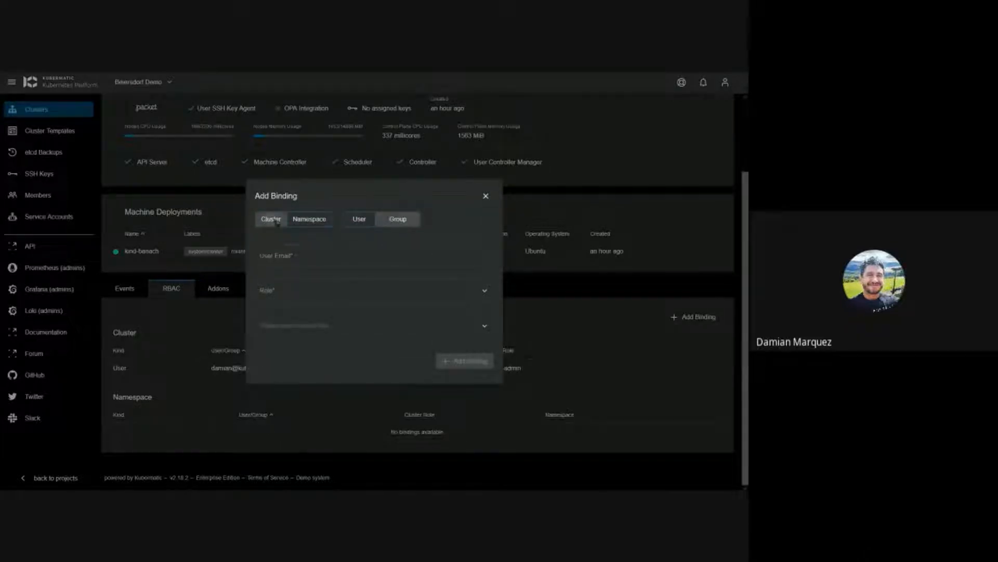
{"action": "left_click", "coordinate": [298, 277]}
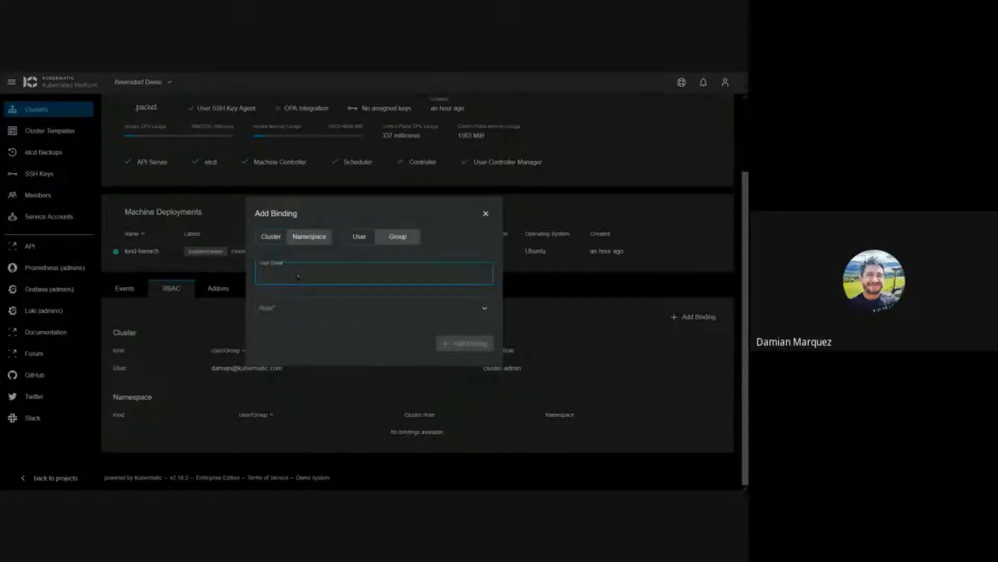
Step: Make it a namespace-admin binding on kubernetes-dashboard, add it, and show the addons list
{"action": "left_click", "coordinate": [320, 310]}
{"action": "left_click", "coordinate": [320, 299]}
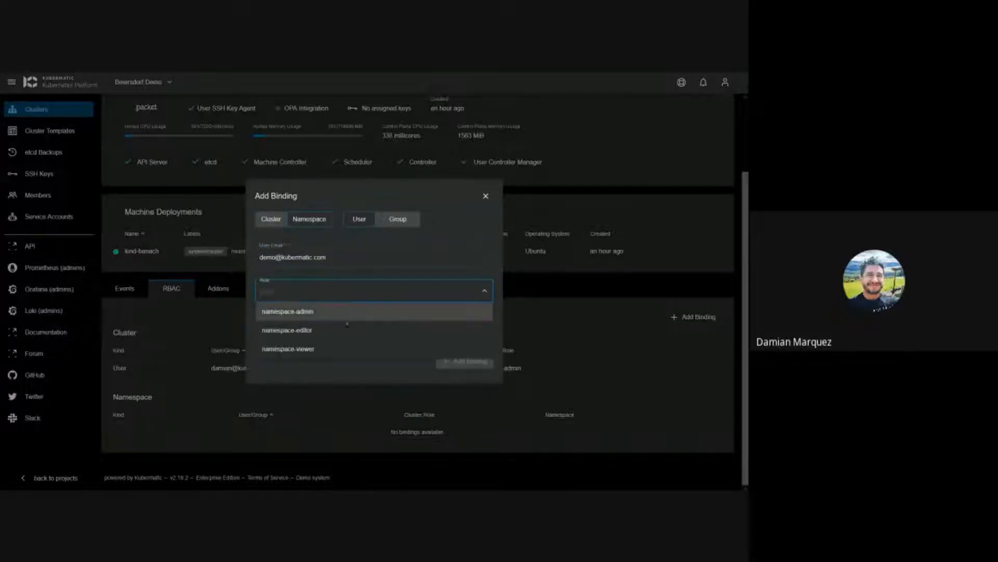
{"action": "left_click", "coordinate": [317, 311]}
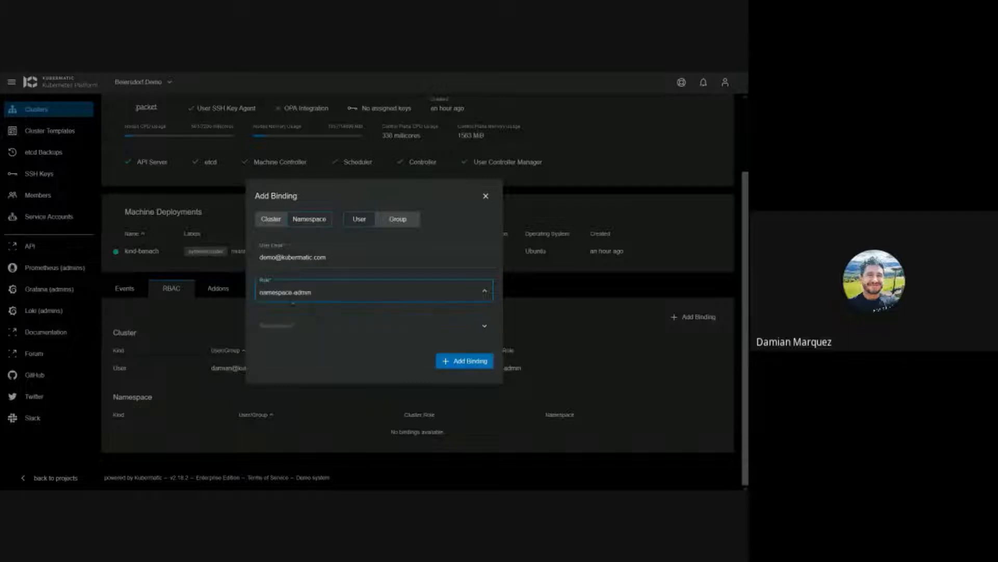
{"action": "left_click", "coordinate": [335, 333]}
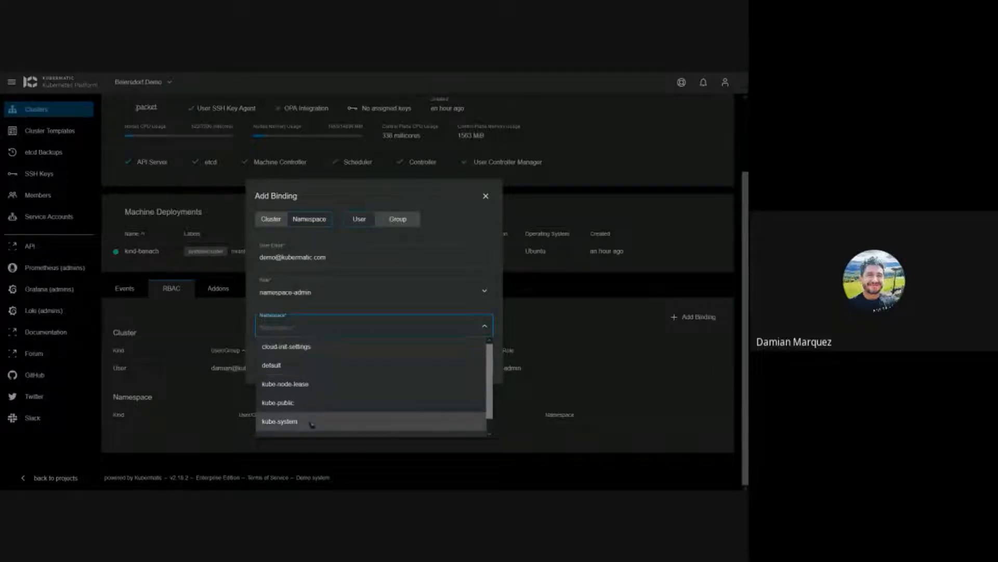
{"action": "scroll", "coordinate": [312, 384], "scroll_direction": "down", "scroll_amount": 1}
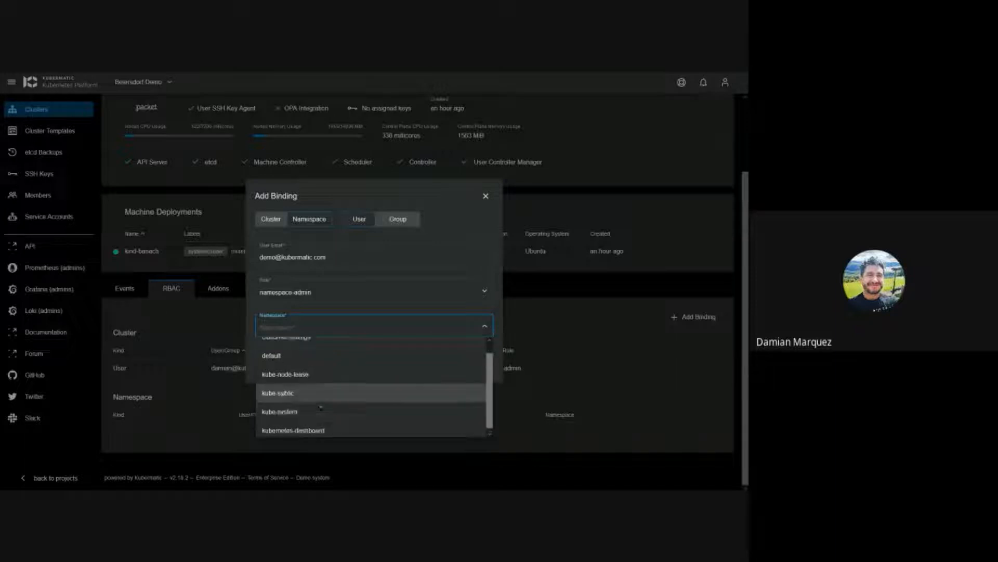
{"action": "left_click", "coordinate": [315, 427]}
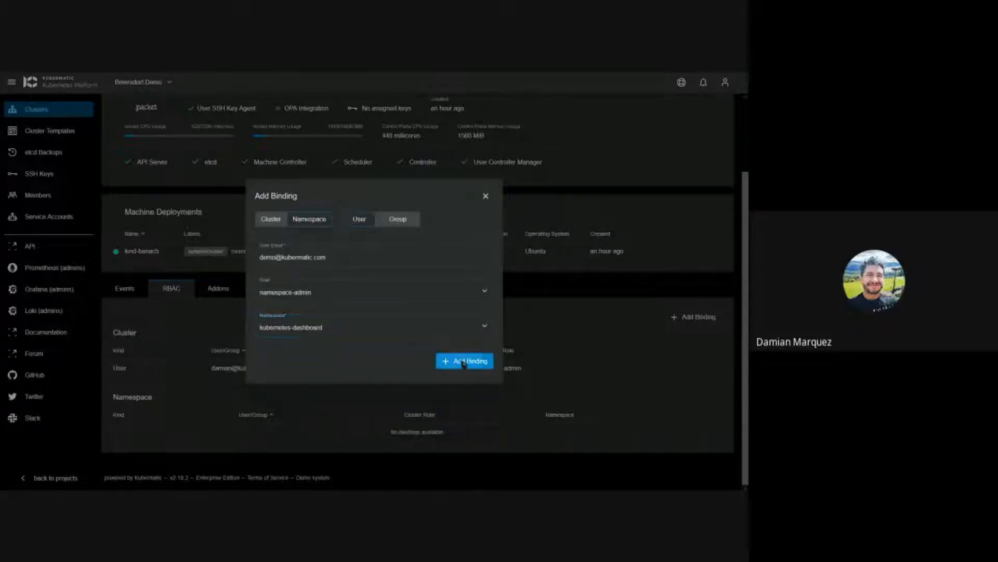
{"action": "left_click", "coordinate": [458, 360]}
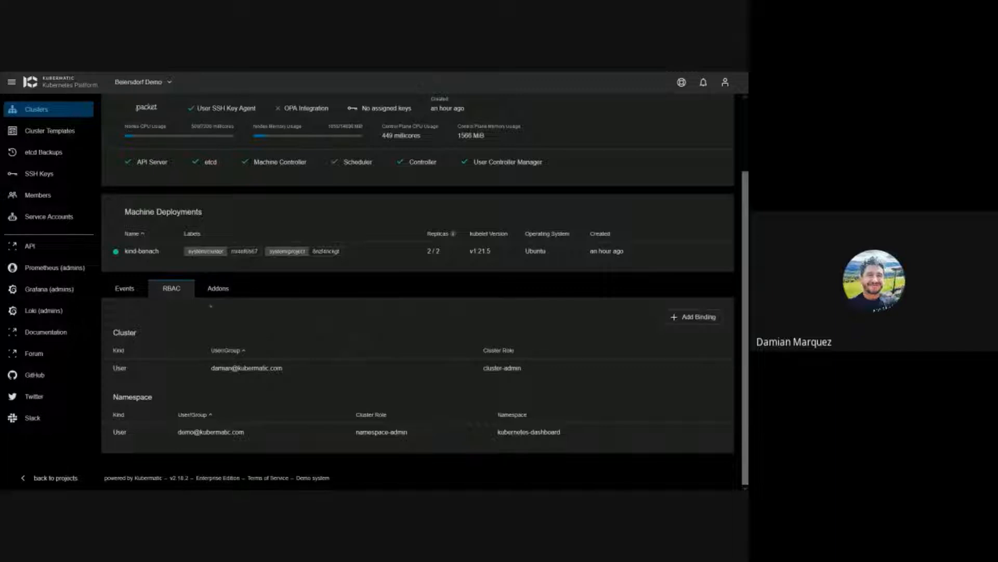
{"action": "left_click", "coordinate": [218, 288]}
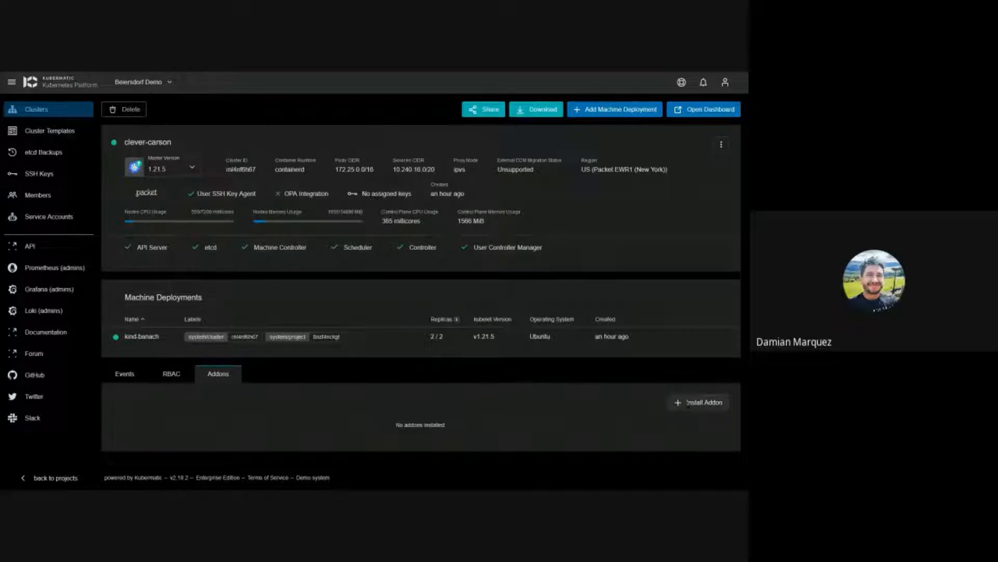
Step: Install the MetalLB addon with address pool range 120.0.0.1/10
{"action": "left_click", "coordinate": [689, 404]}
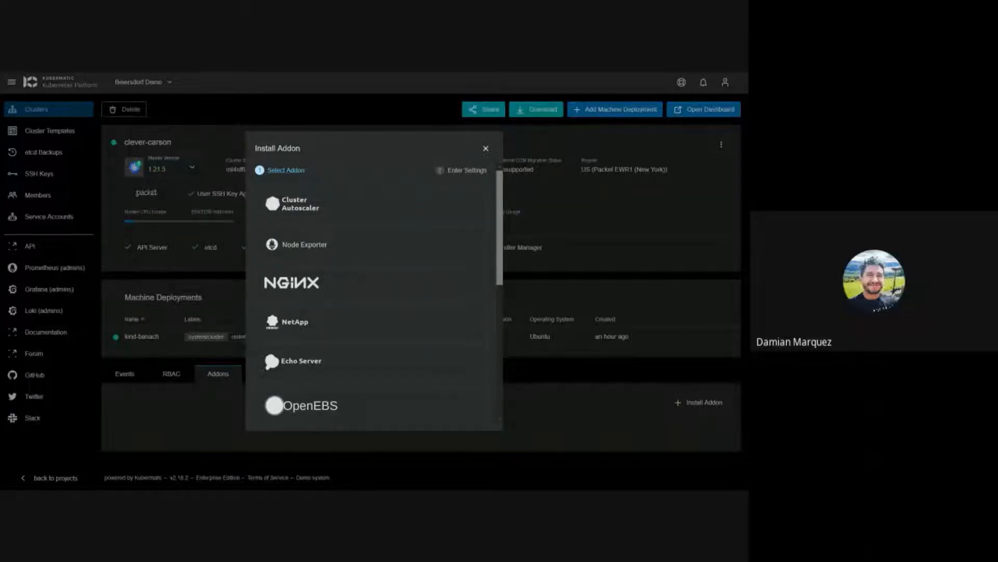
{"action": "left_click_drag", "start_coordinate": [500, 201], "coordinate": [500, 329]}
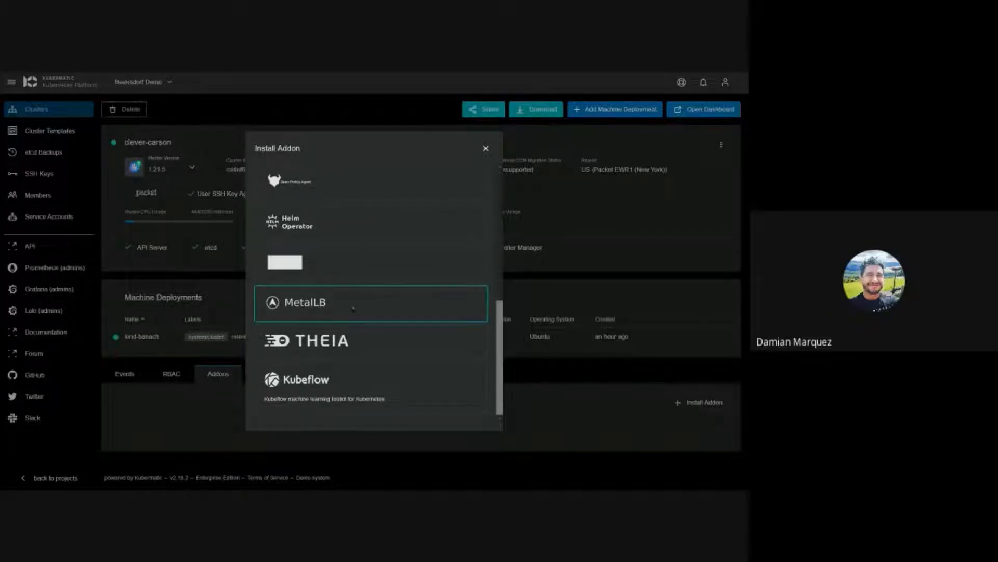
{"action": "left_click", "coordinate": [353, 308]}
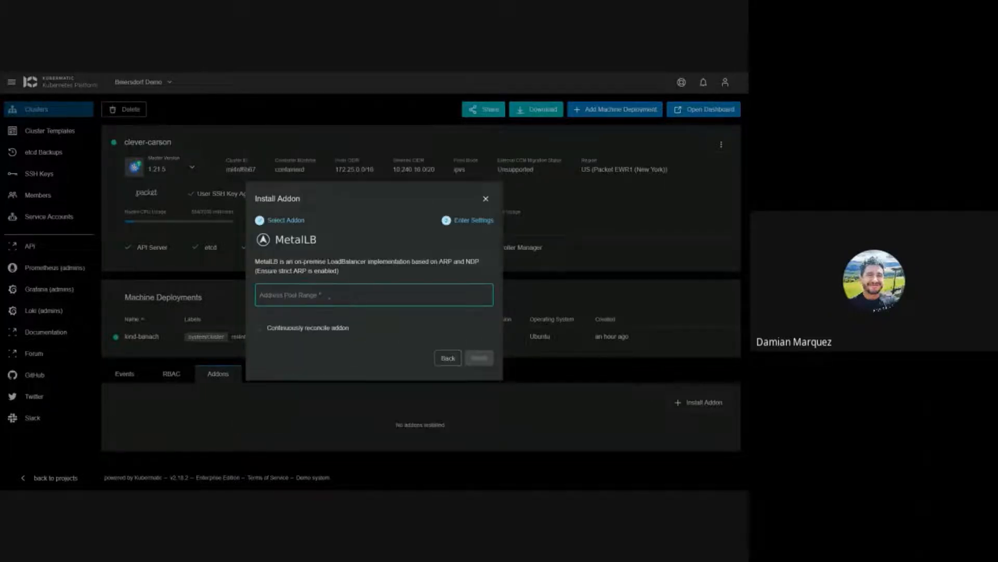
{"action": "left_click", "coordinate": [319, 295]}
{"action": "type", "text": "12"}
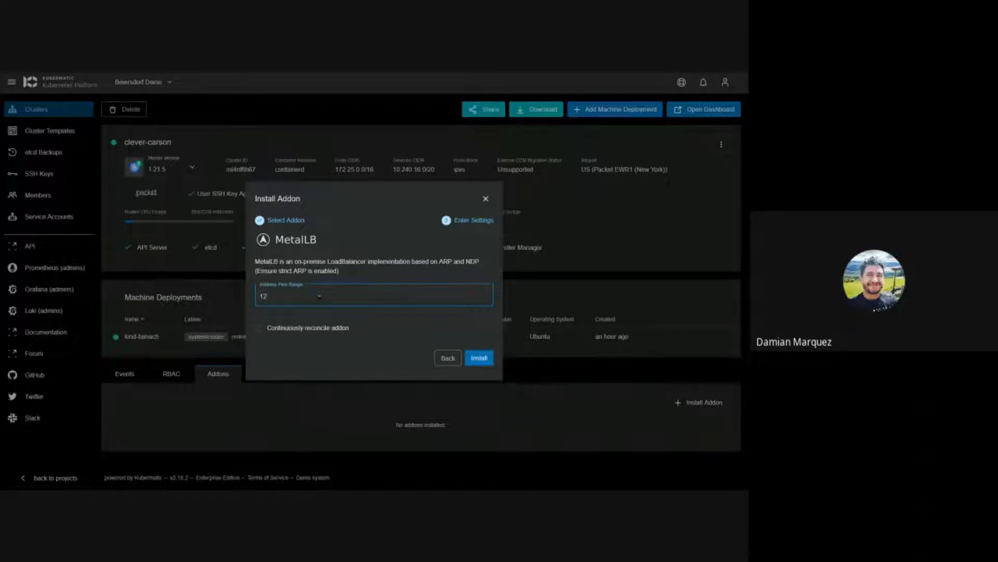
{"action": "type", "text": "0.0.0.1/10"}
{"action": "left_click", "coordinate": [479, 357]}
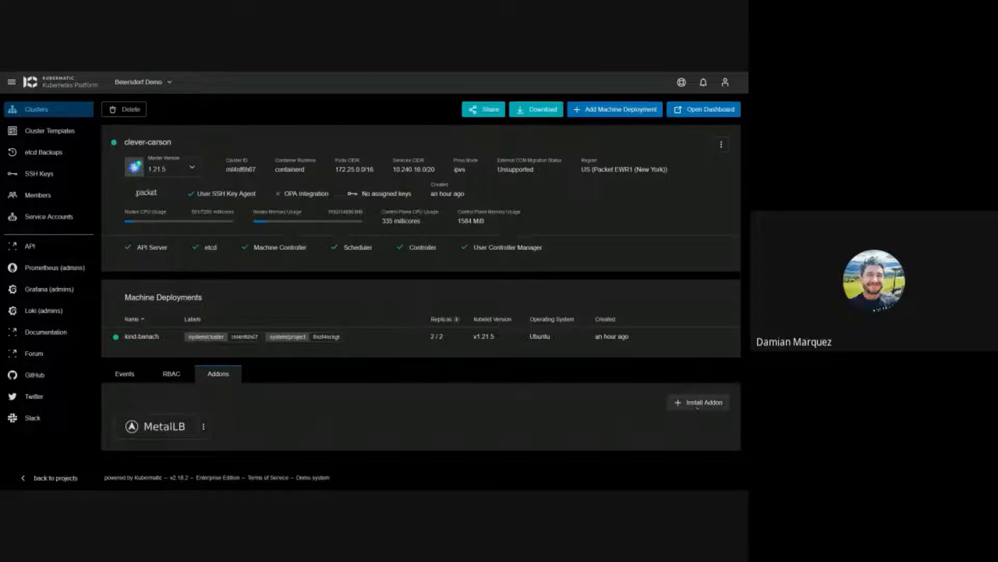
Step: Choose Helm Operator from the installable addons and proceed to install it
{"action": "left_click", "coordinate": [697, 405]}
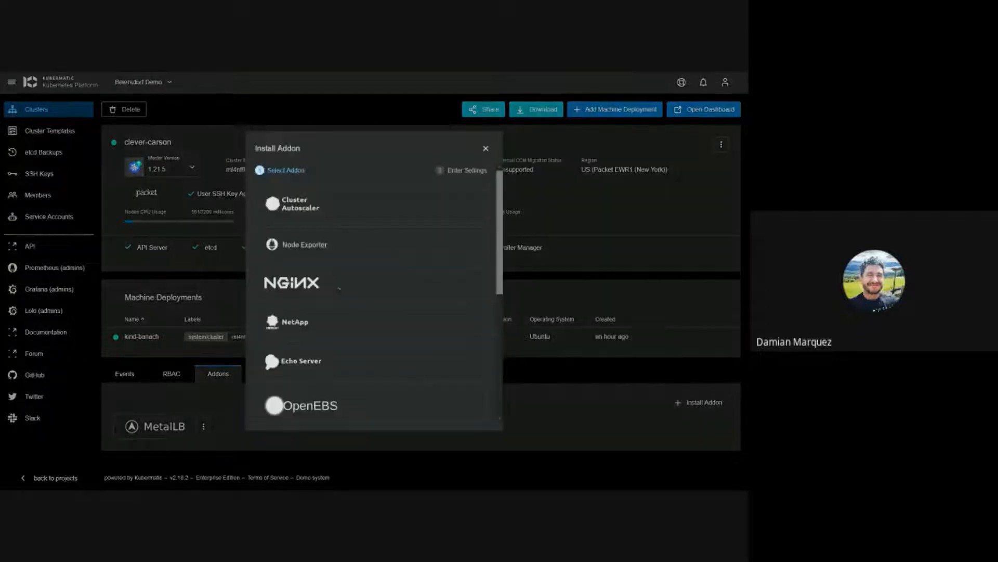
{"action": "scroll", "coordinate": [327, 223], "scroll_direction": "down", "scroll_amount": 4}
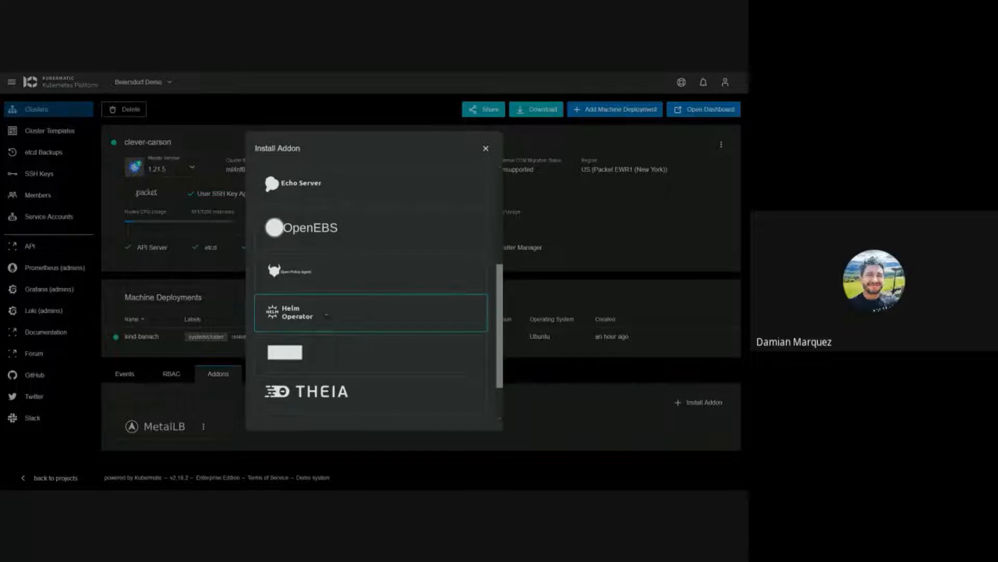
{"action": "left_click", "coordinate": [326, 314]}
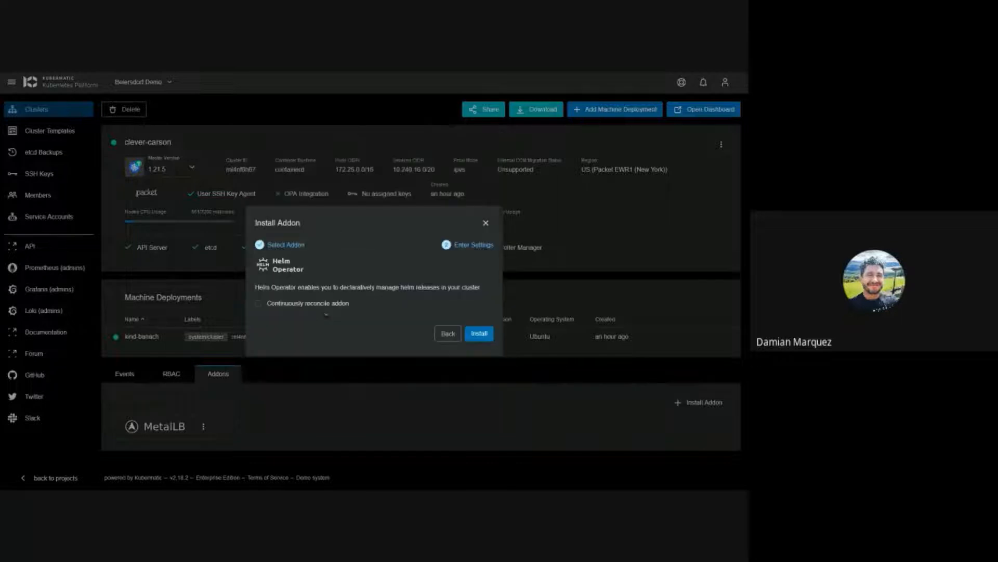
{"action": "left_click", "coordinate": [479, 334]}
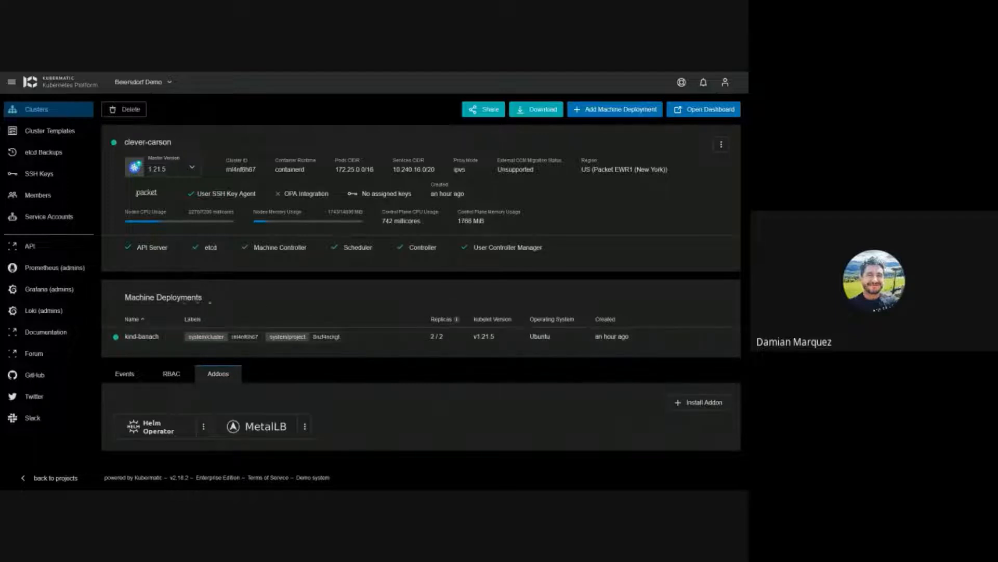
Step: Open the kind-banach machine deployment and expand both node rows to inspect their details
{"action": "left_click", "coordinate": [155, 336]}
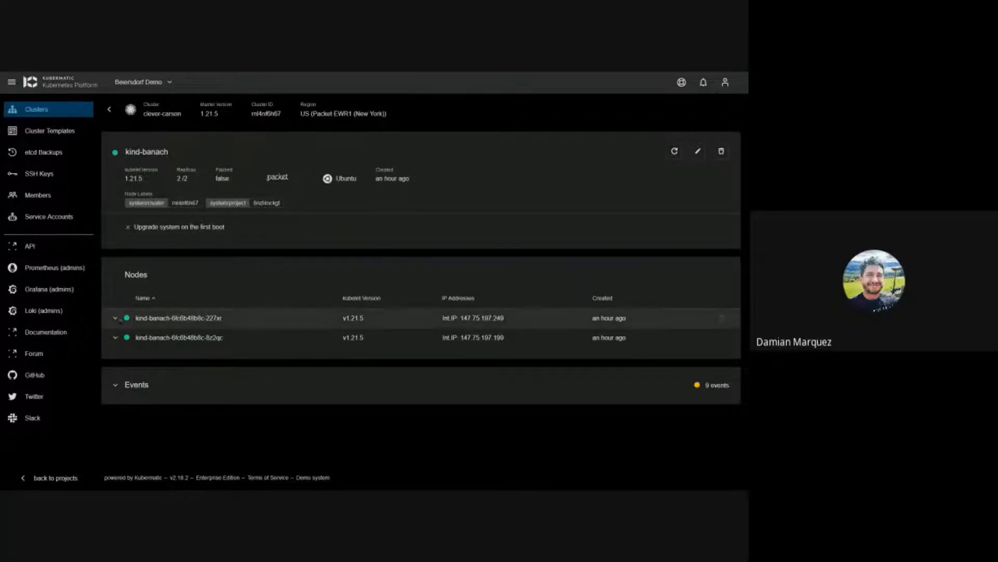
{"action": "left_click", "coordinate": [181, 317]}
{"action": "left_click", "coordinate": [123, 442]}
{"action": "scroll", "coordinate": [341, 368], "scroll_direction": "down", "scroll_amount": 3}
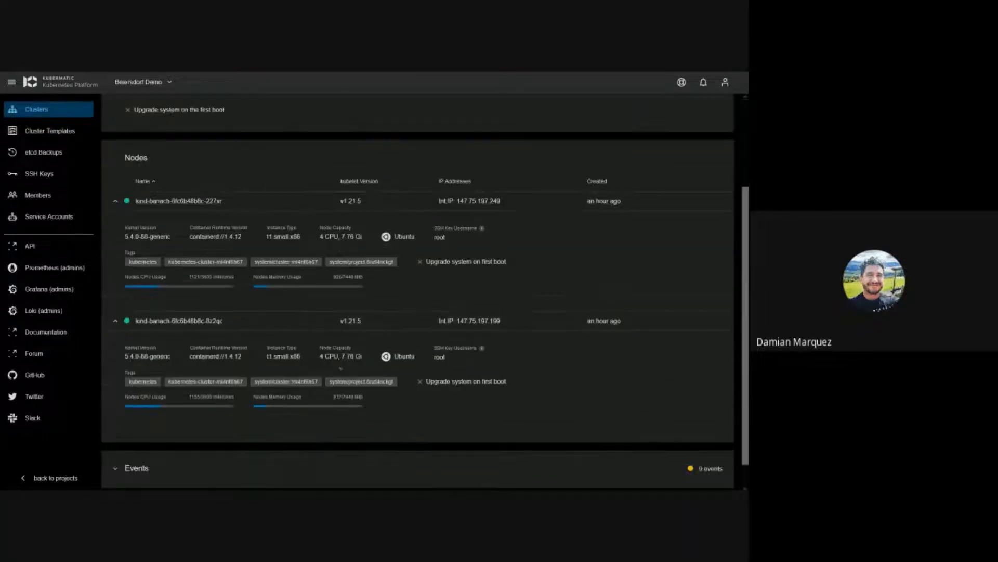
{"action": "scroll", "coordinate": [340, 369], "scroll_direction": "up", "scroll_amount": 2}
{"action": "scroll", "coordinate": [340, 369], "scroll_direction": "up", "scroll_amount": 1}
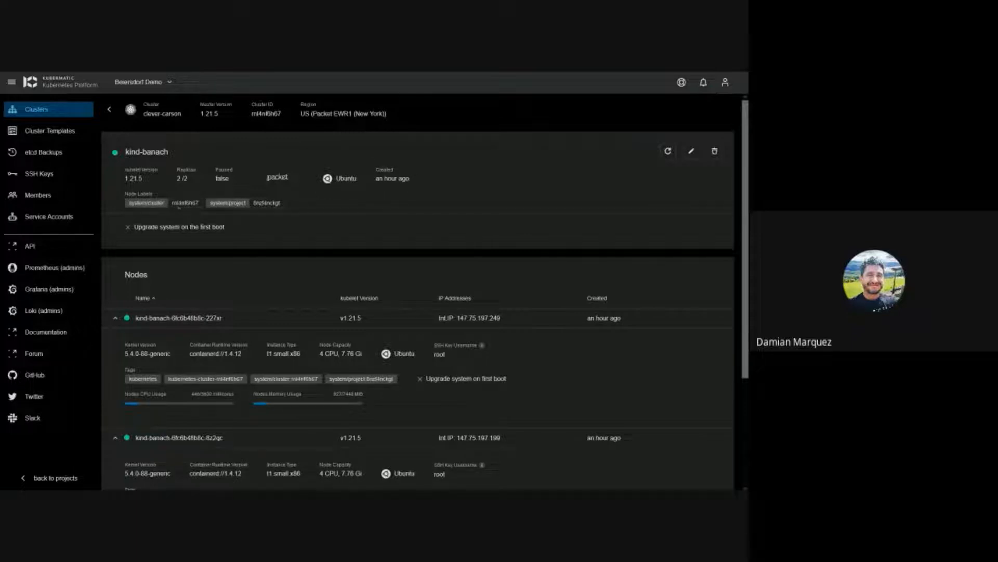
{"action": "left_click_drag", "start_coordinate": [173, 208], "coordinate": [204, 207]}
{"action": "left_click", "coordinate": [207, 211]}
Step: Expand the deployment's Events panel and scroll through all 9 events
{"action": "scroll", "coordinate": [416, 291], "scroll_direction": "down", "scroll_amount": 3}
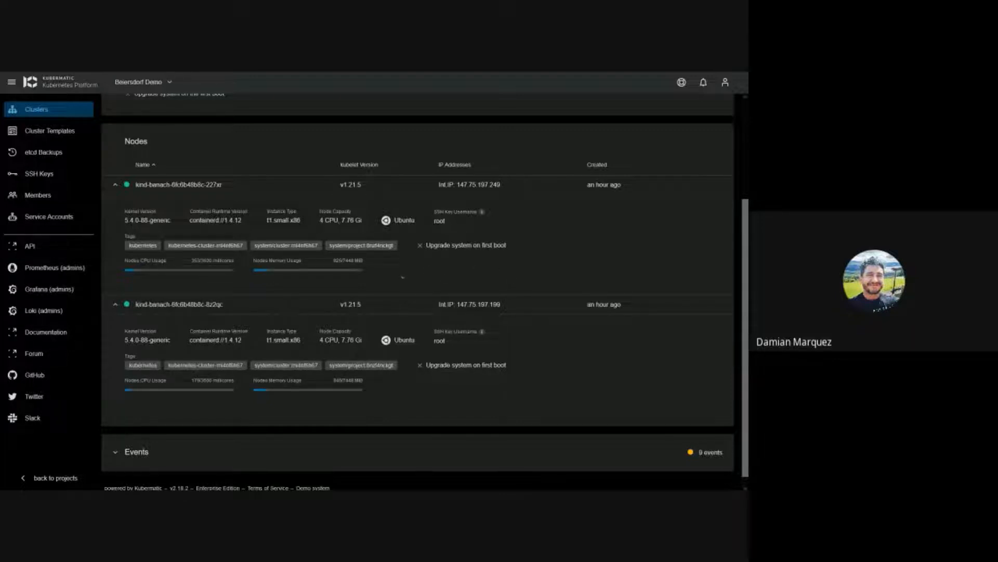
{"action": "scroll", "coordinate": [403, 278], "scroll_direction": "down", "scroll_amount": 1}
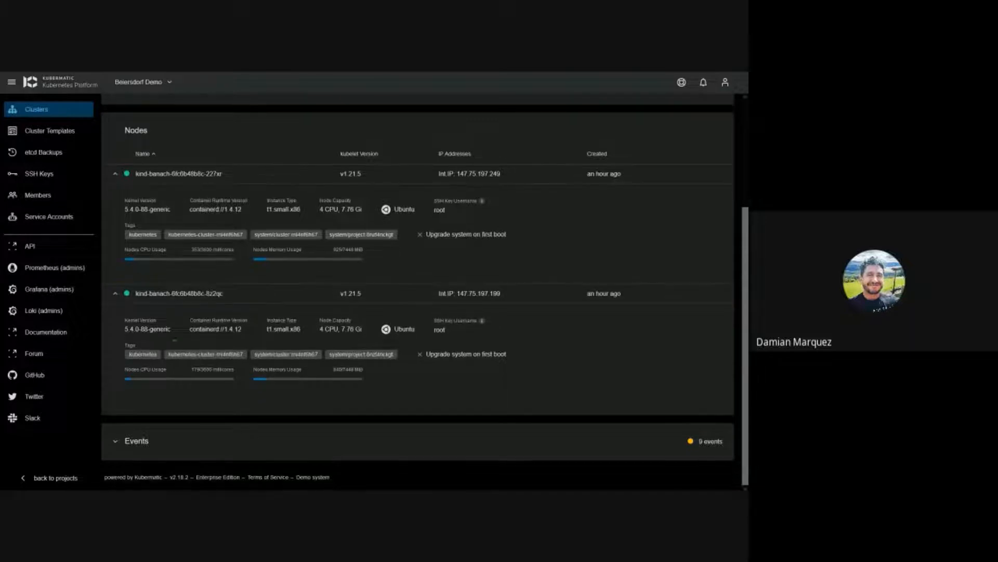
{"action": "left_click", "coordinate": [146, 441]}
{"action": "scroll", "coordinate": [308, 369], "scroll_direction": "down", "scroll_amount": 5}
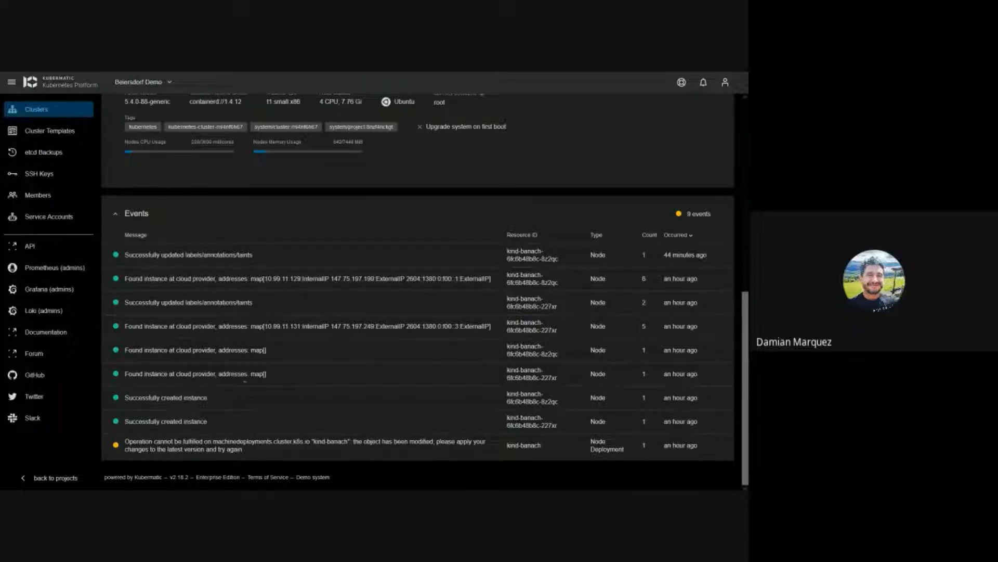
Step: Collapse both kind-banach node rows and the Events panel
{"action": "scroll", "coordinate": [240, 376], "scroll_direction": "up", "scroll_amount": 1}
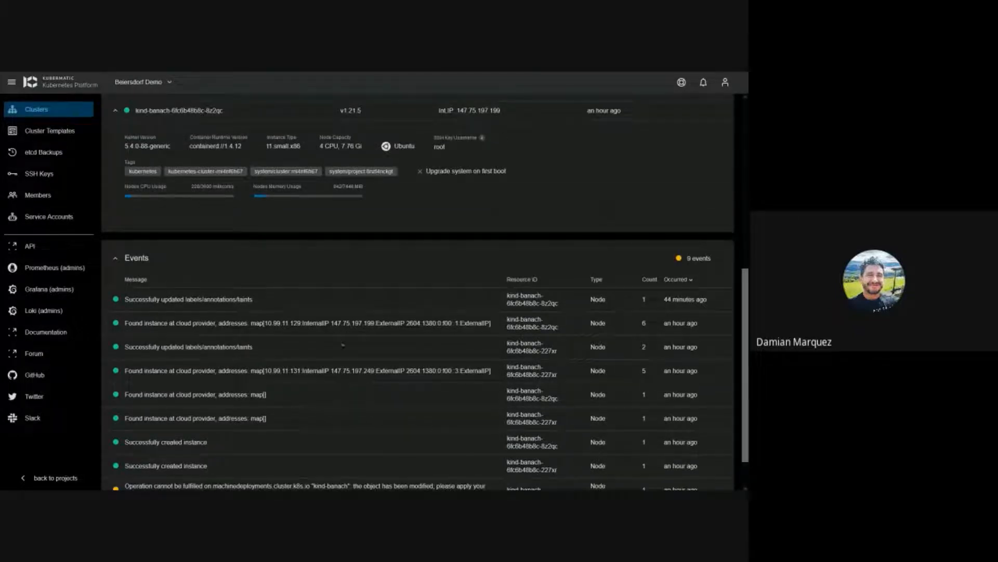
{"action": "scroll", "coordinate": [343, 345], "scroll_direction": "up", "scroll_amount": 7}
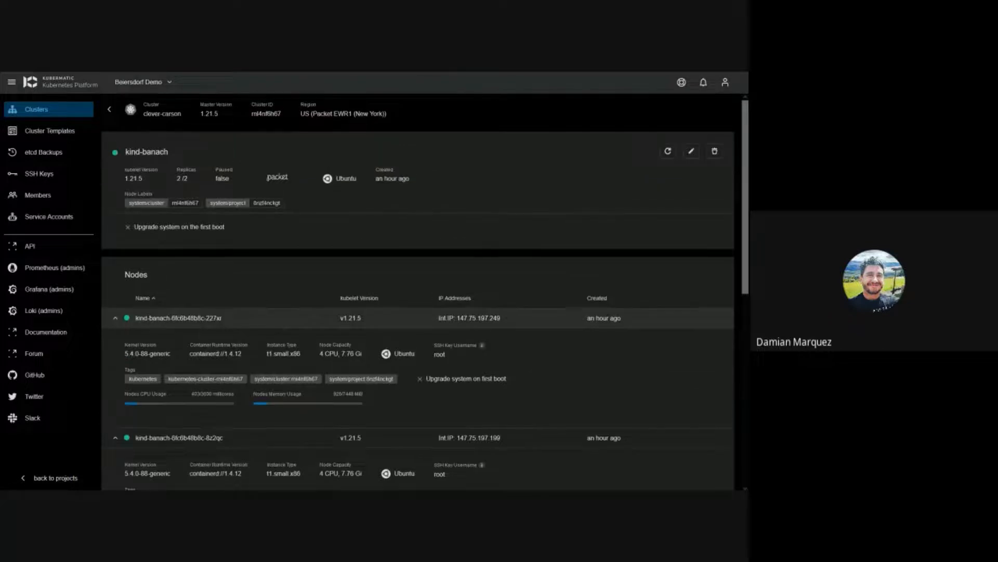
{"action": "left_click", "coordinate": [141, 319]}
{"action": "left_click", "coordinate": [140, 337]}
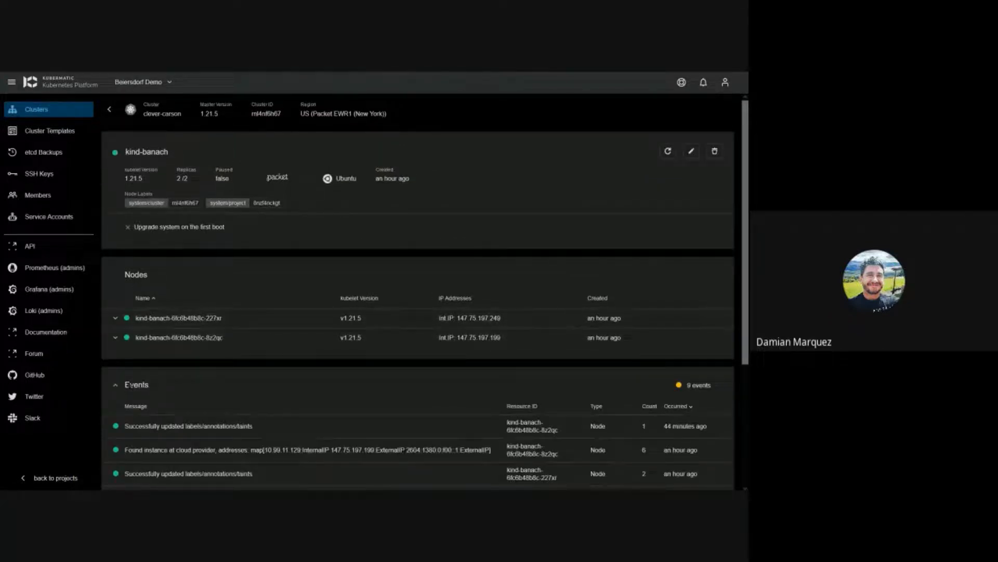
{"action": "left_click", "coordinate": [260, 385]}
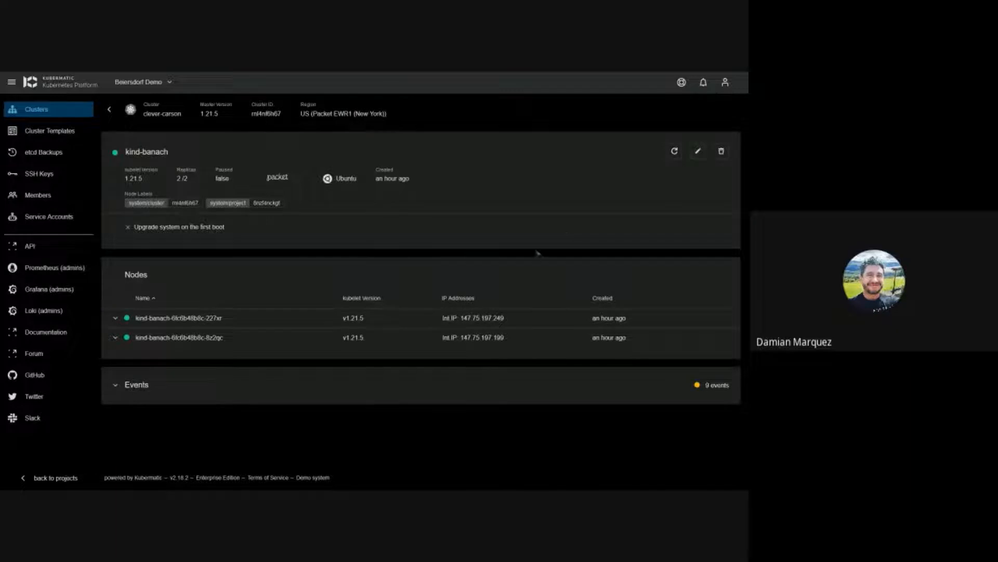
Step: Raise kind-banach to 4 replicas, keep kubelet 1.21.5 after trying 1.20.11, and save
{"action": "left_click", "coordinate": [698, 151]}
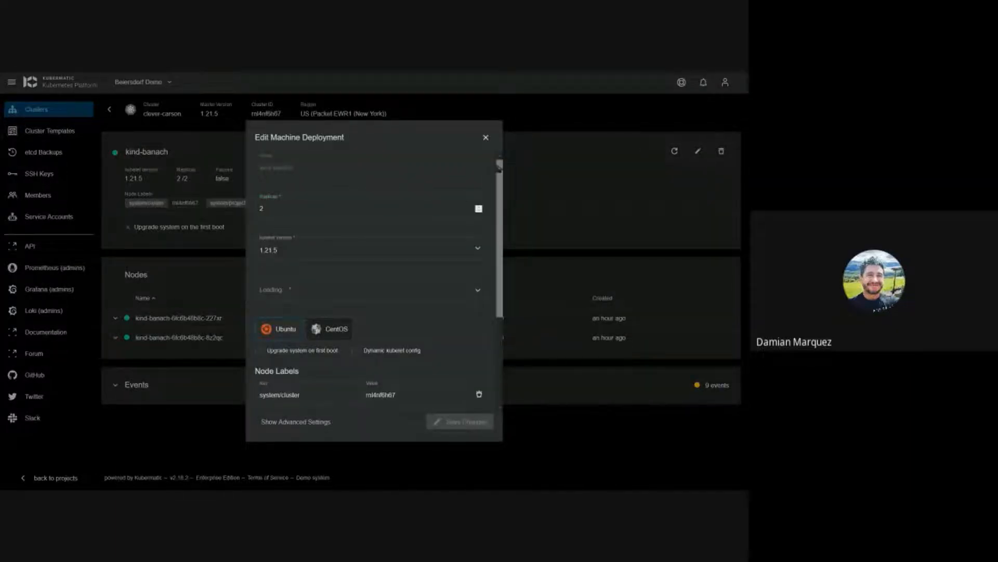
{"action": "left_click", "coordinate": [480, 207]}
{"action": "left_click", "coordinate": [480, 207]}
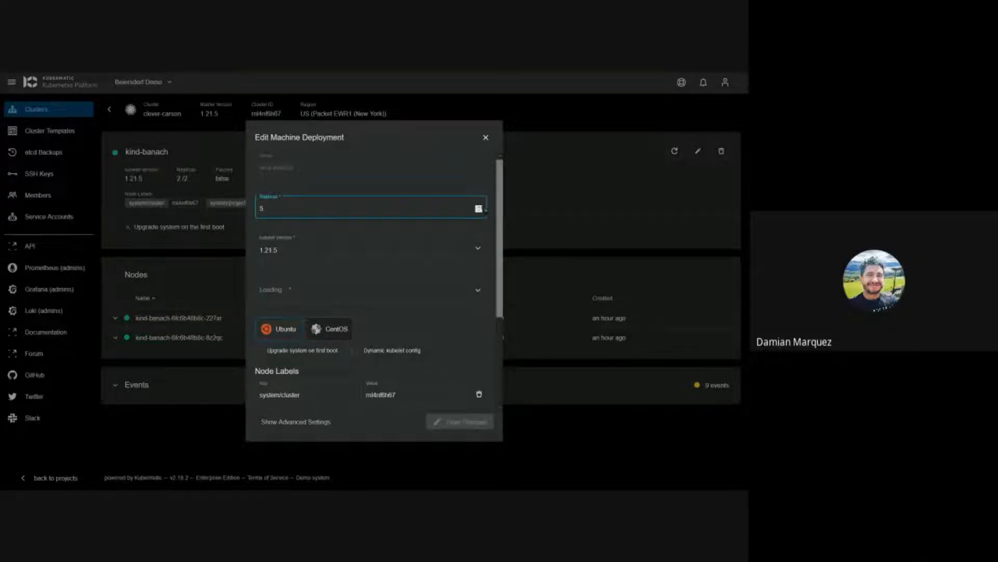
{"action": "left_click", "coordinate": [481, 207]}
{"action": "left_click", "coordinate": [481, 207]}
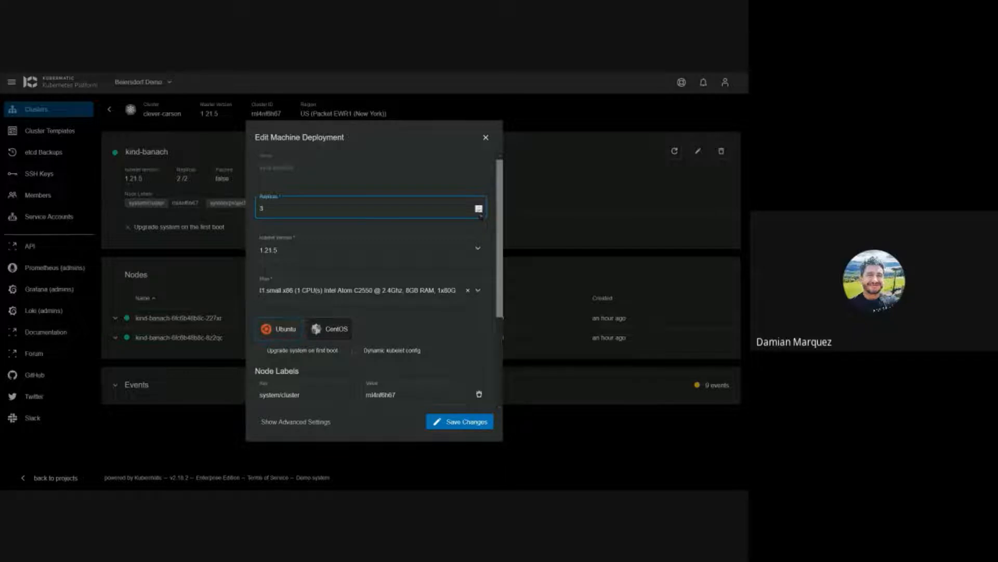
{"action": "left_click", "coordinate": [485, 251]}
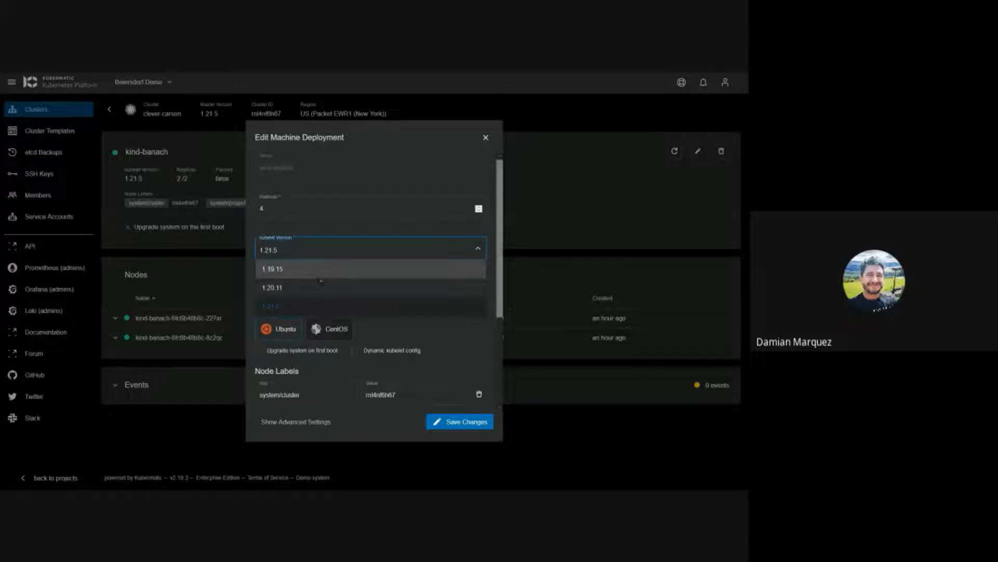
{"action": "left_click", "coordinate": [323, 287]}
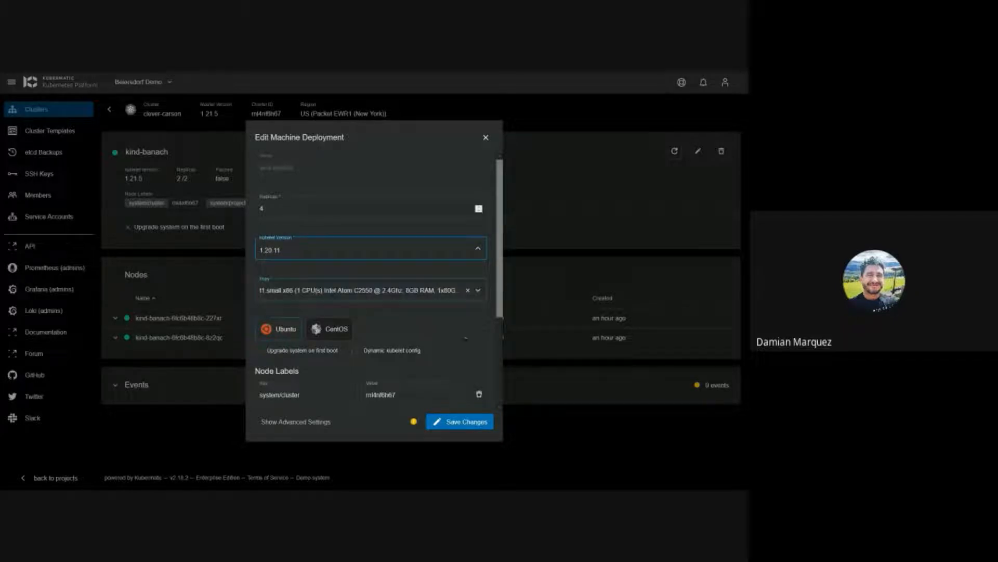
{"action": "scroll", "coordinate": [414, 324], "scroll_direction": "down", "scroll_amount": 3}
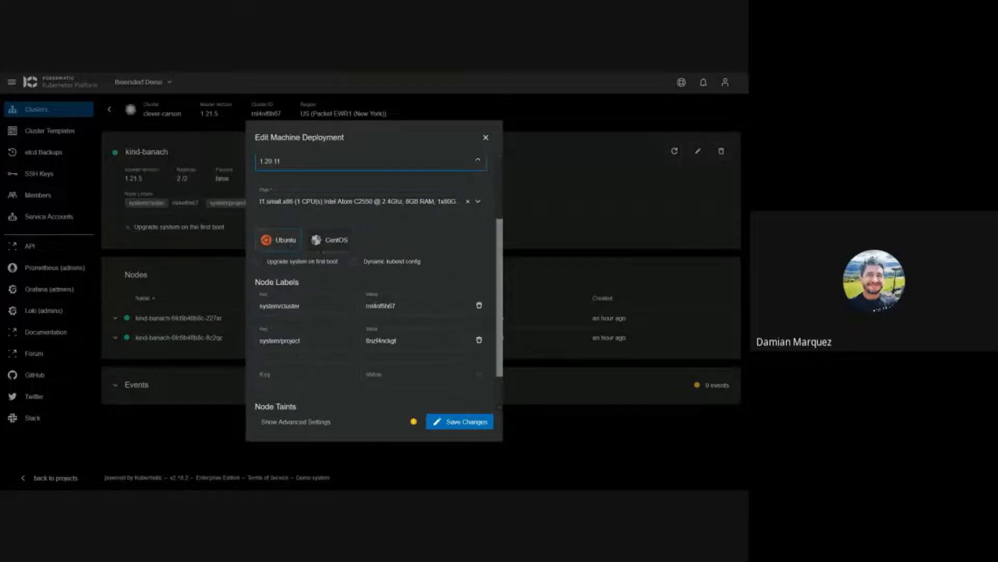
{"action": "scroll", "coordinate": [375, 280], "scroll_direction": "down", "scroll_amount": 1}
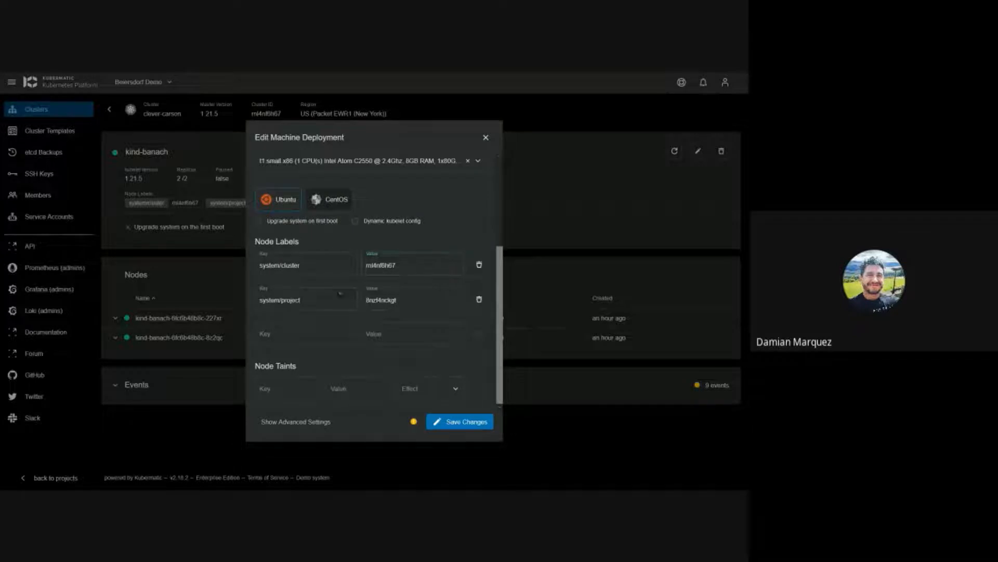
{"action": "left_click", "coordinate": [388, 265]}
{"action": "scroll", "coordinate": [393, 265], "scroll_direction": "up", "scroll_amount": 3}
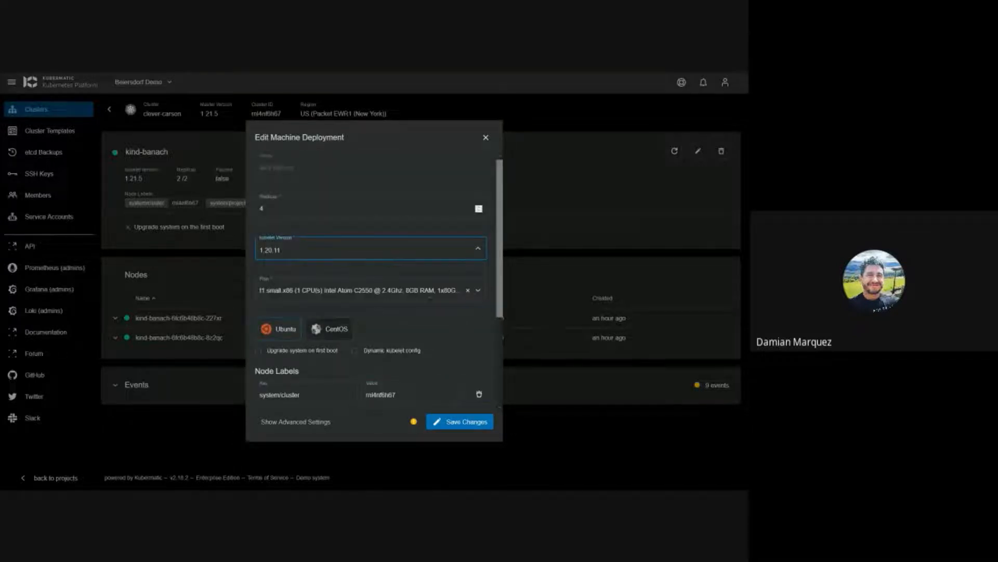
{"action": "left_click", "coordinate": [451, 258]}
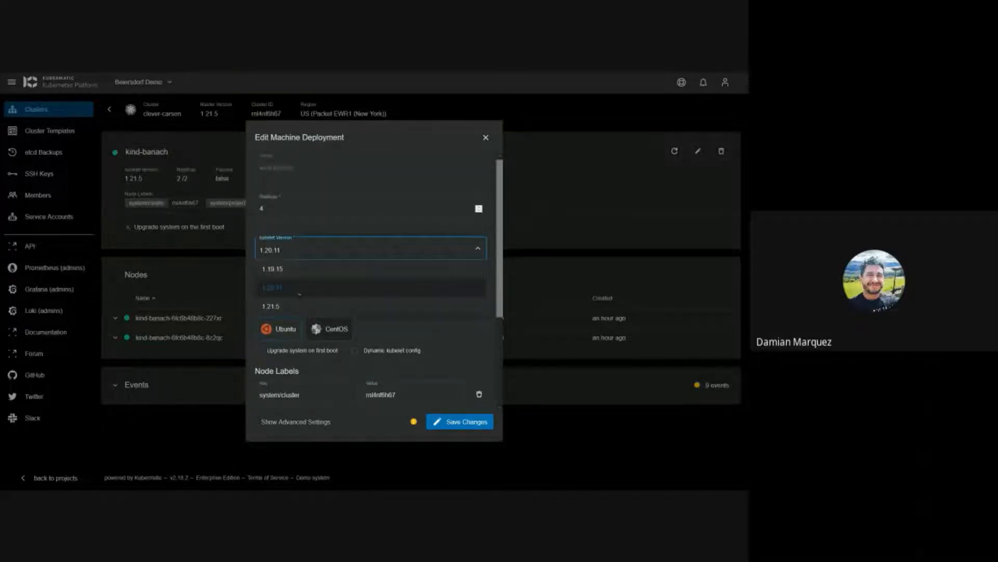
{"action": "left_click", "coordinate": [289, 308]}
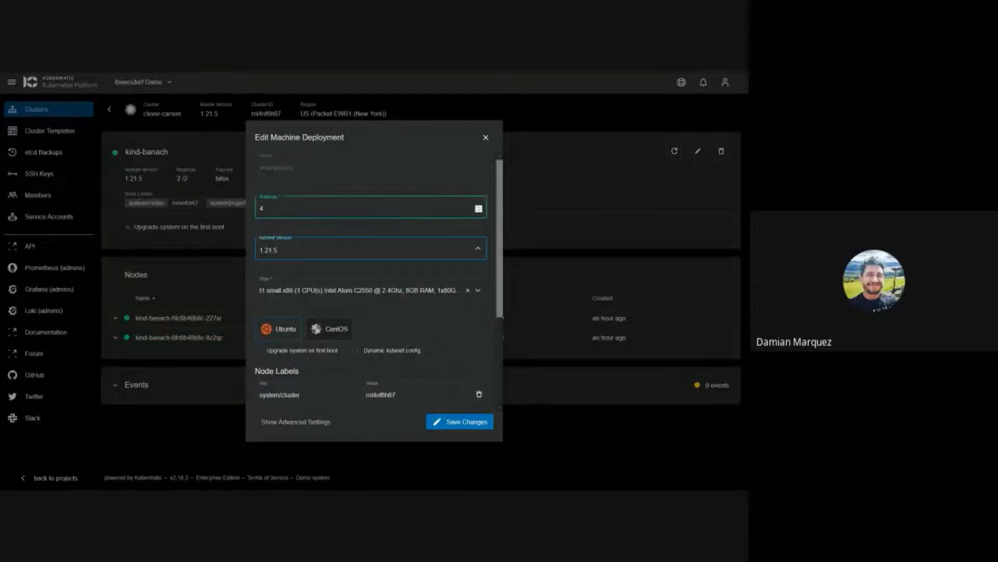
{"action": "left_click", "coordinate": [468, 423]}
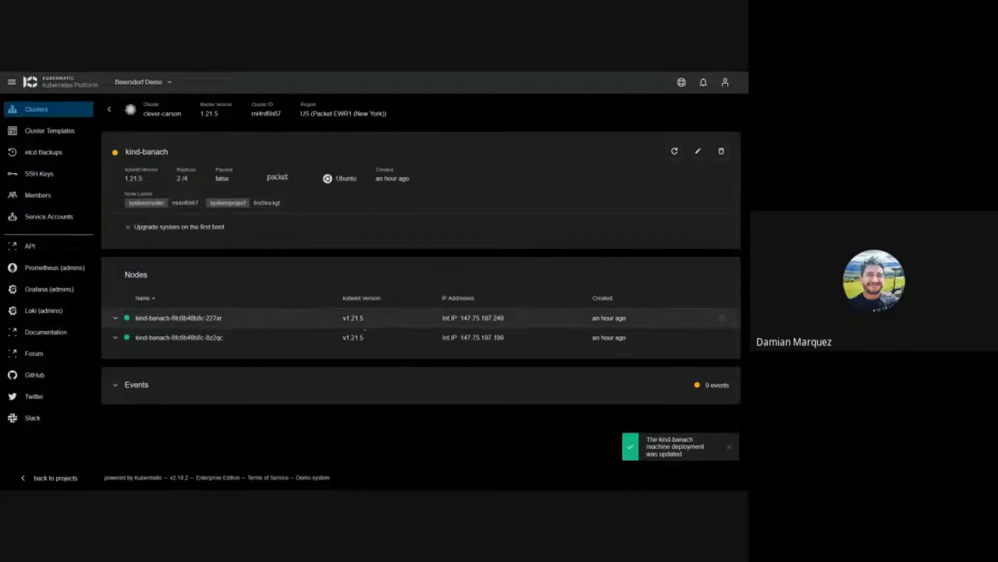
Step: Expand the deployment's events and cancel the Restart prompt without restarting
{"action": "left_click", "coordinate": [135, 384]}
{"action": "scroll", "coordinate": [208, 364], "scroll_direction": "down", "scroll_amount": 3}
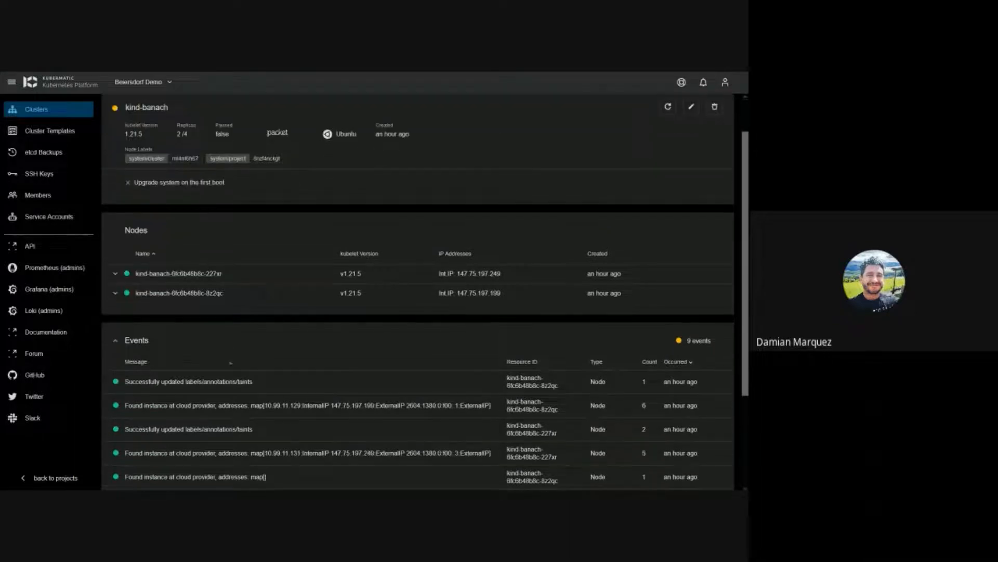
{"action": "scroll", "coordinate": [233, 363], "scroll_direction": "up", "scroll_amount": 3}
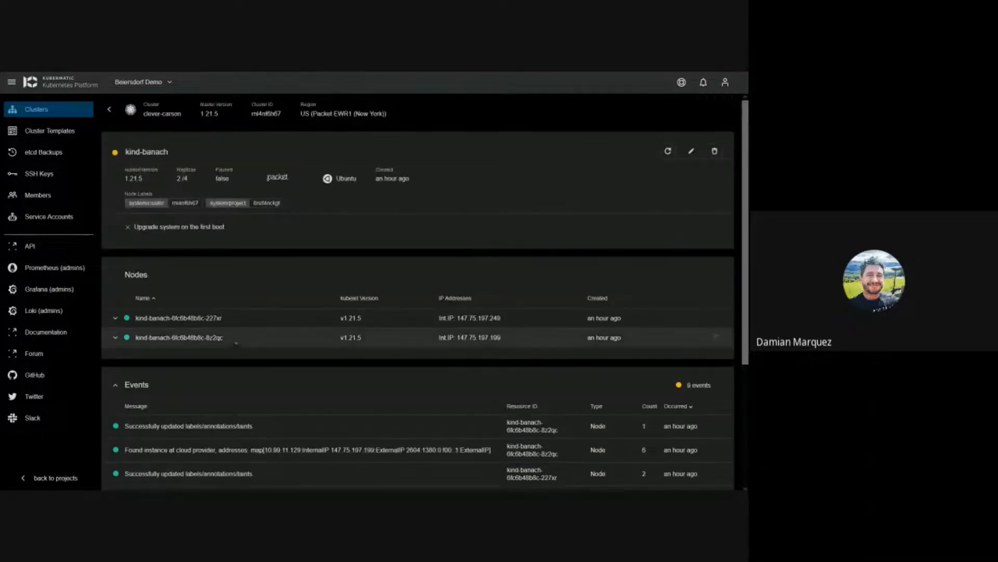
{"action": "left_click", "coordinate": [668, 151]}
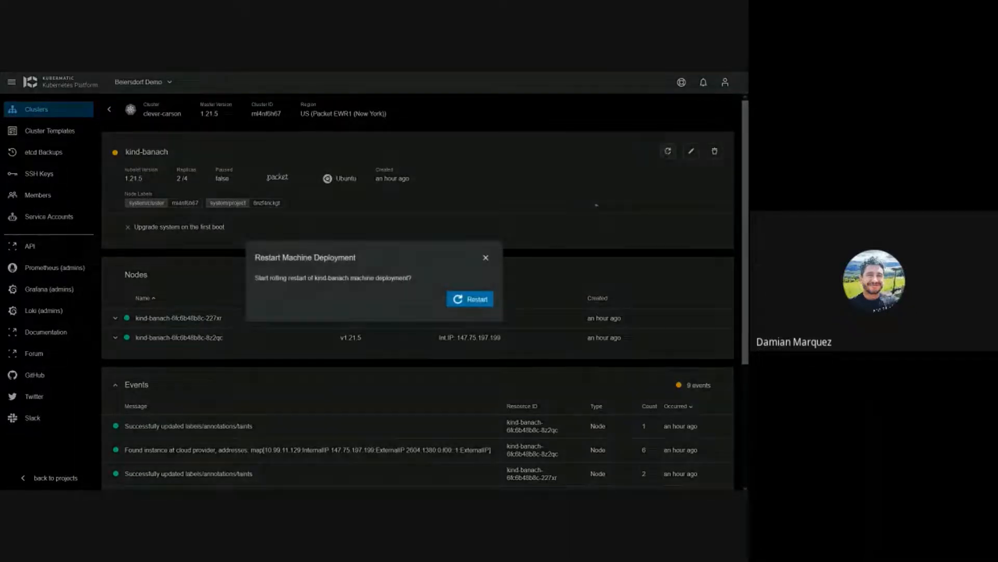
{"action": "left_click", "coordinate": [486, 259]}
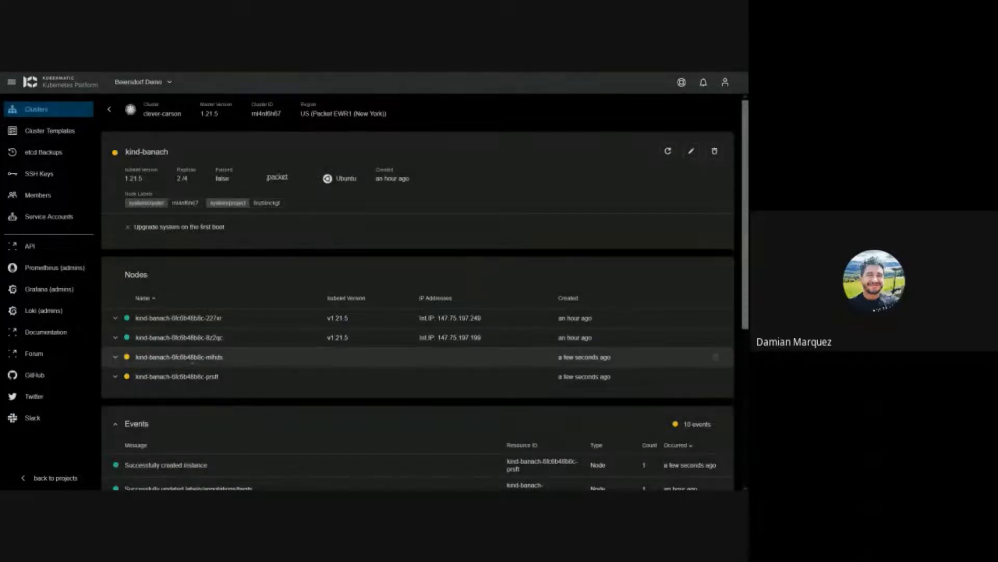
Step: Inspect the third and fourth node rows, collapse them, and return to clever-carson's cluster page
{"action": "left_click", "coordinate": [120, 363]}
{"action": "scroll", "coordinate": [120, 364], "scroll_direction": "down", "scroll_amount": 1}
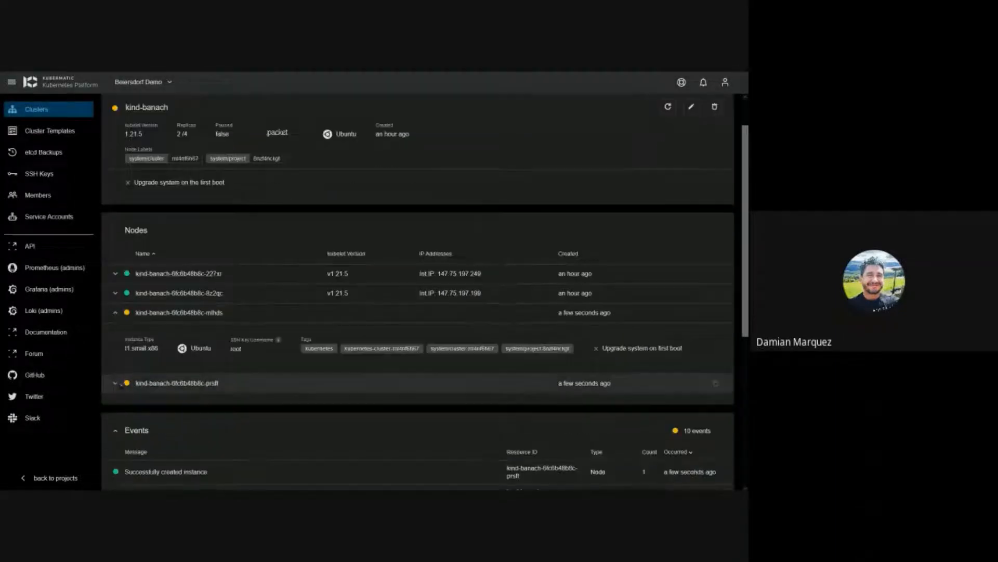
{"action": "left_click", "coordinate": [149, 383]}
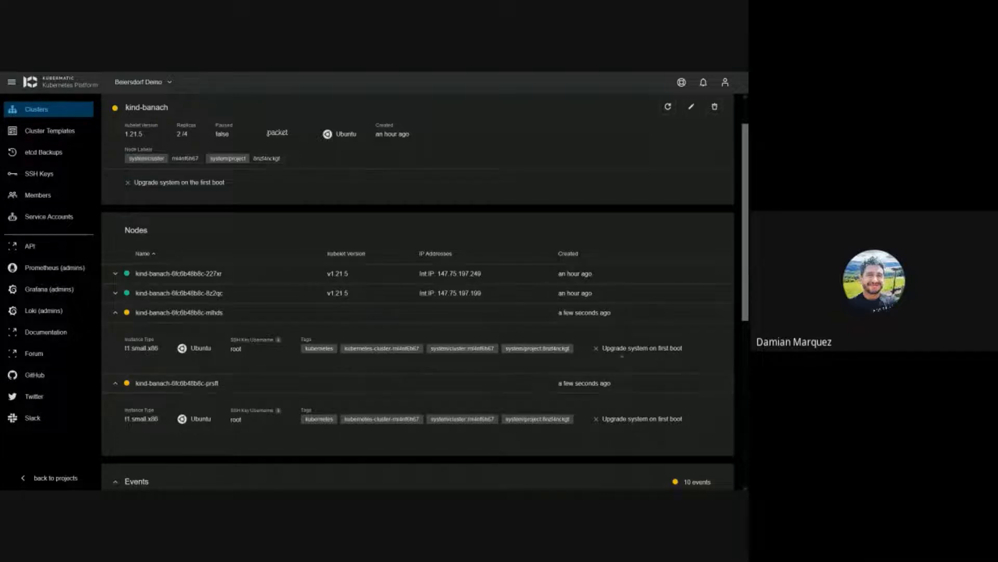
{"action": "left_click", "coordinate": [116, 384]}
{"action": "left_click", "coordinate": [117, 313]}
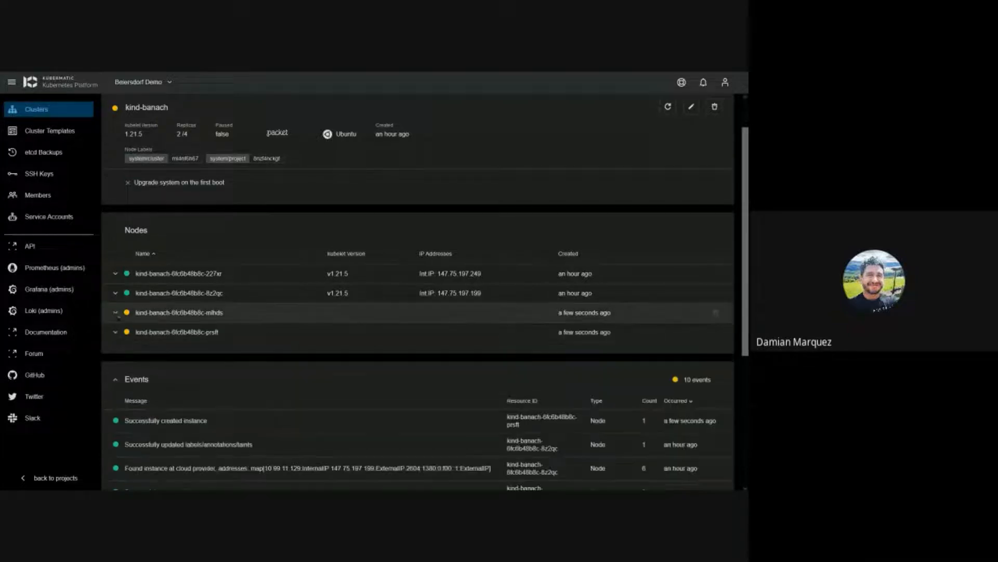
{"action": "scroll", "coordinate": [119, 316], "scroll_direction": "up", "scroll_amount": 1}
{"action": "left_click", "coordinate": [117, 116]}
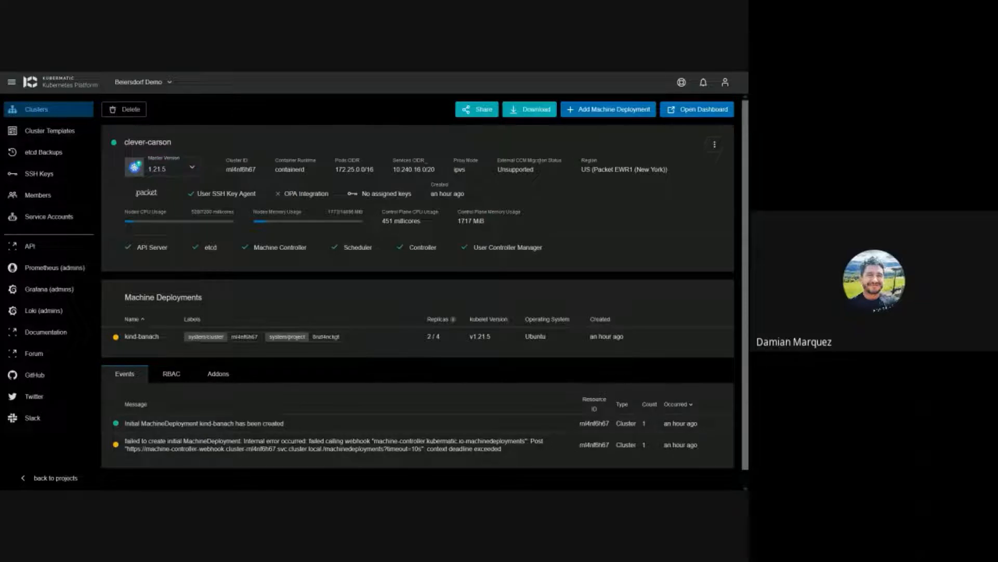
Step: Open the Change Version dialog from clever-carson's Master Version 1.21.5
{"action": "left_click", "coordinate": [192, 167]}
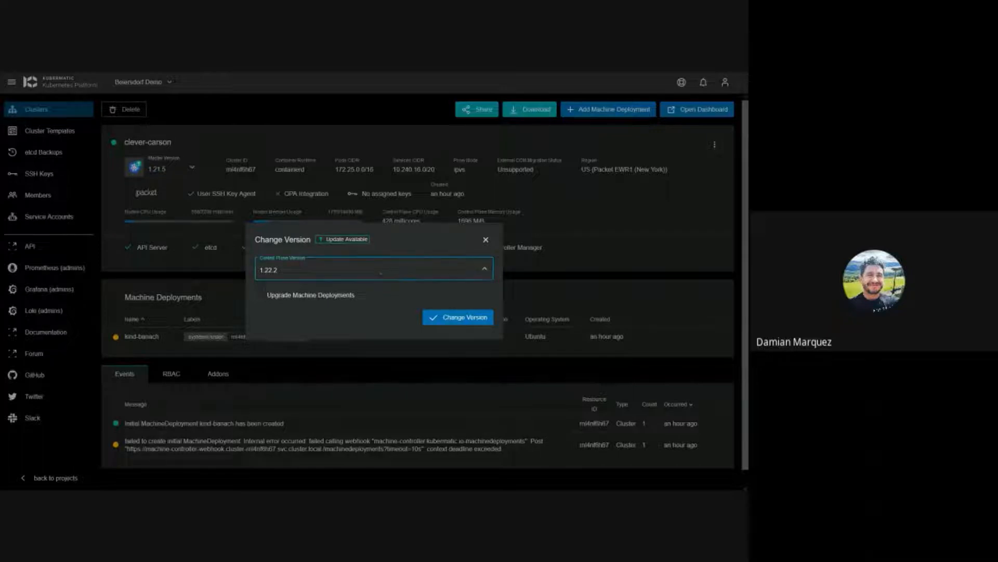
Step: Upgrade the control plane to 1.22.2 with Upgrade Machine Deployments left unchecked
{"action": "left_click", "coordinate": [378, 276]}
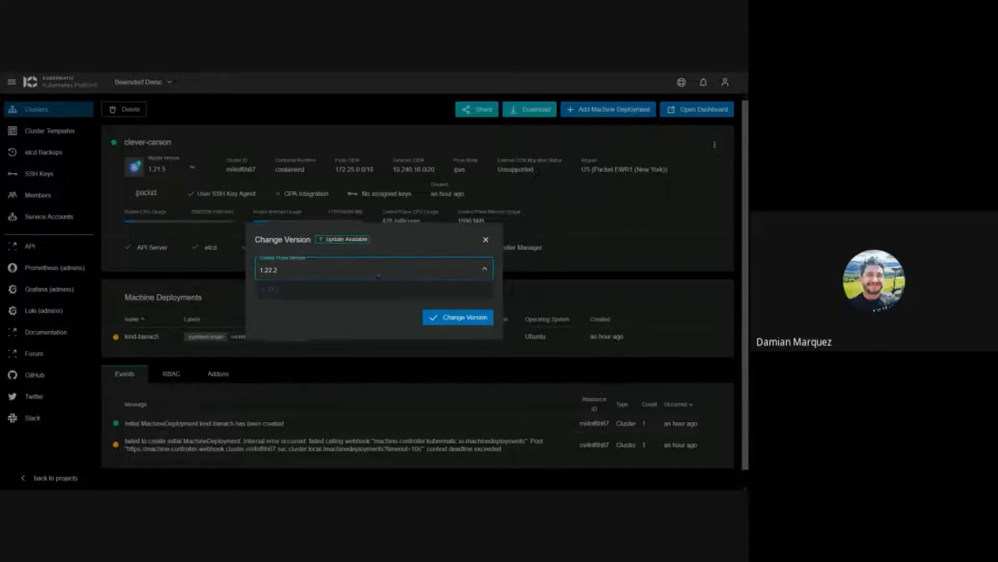
{"action": "left_click", "coordinate": [313, 293]}
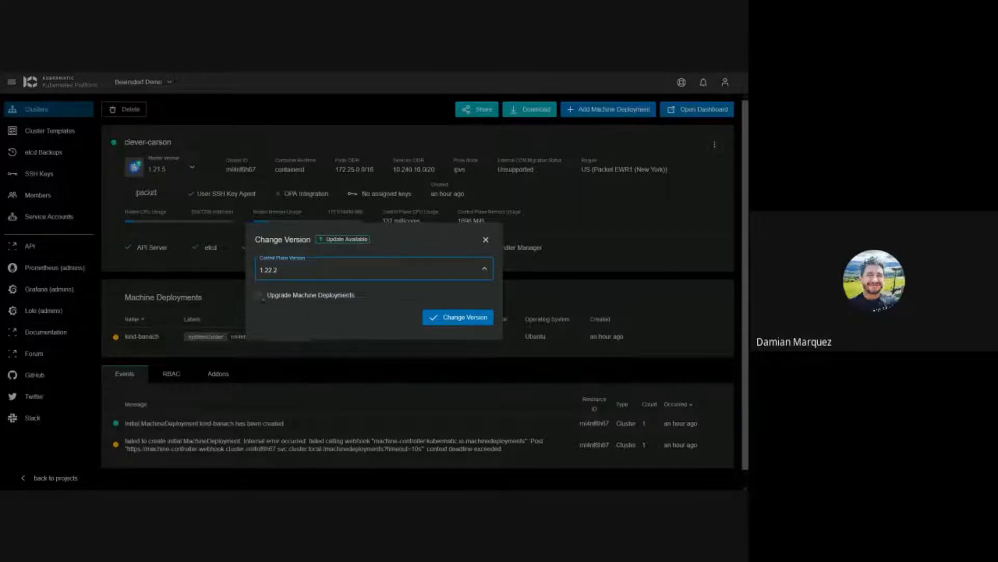
{"action": "left_click", "coordinate": [259, 296]}
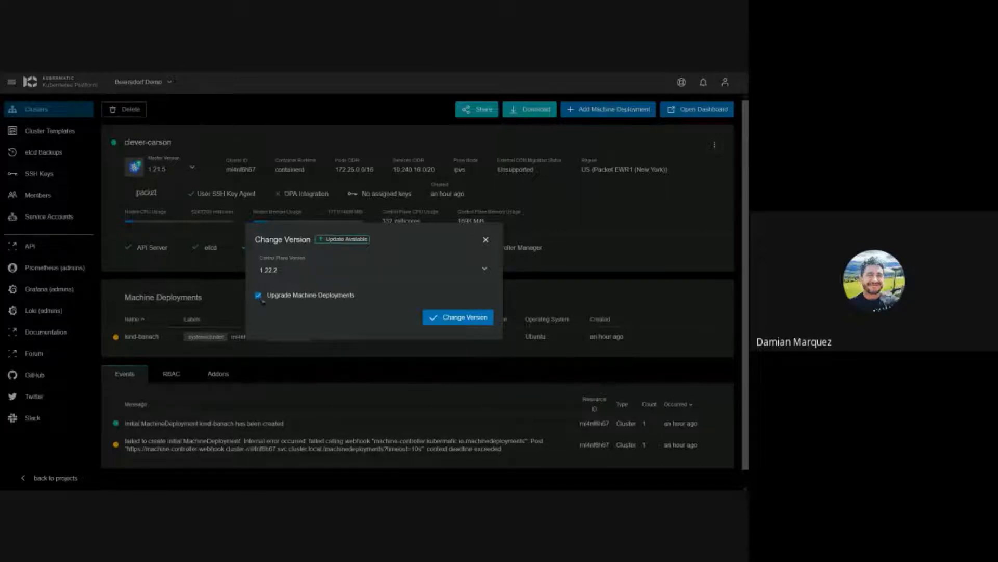
{"action": "left_click", "coordinate": [259, 296]}
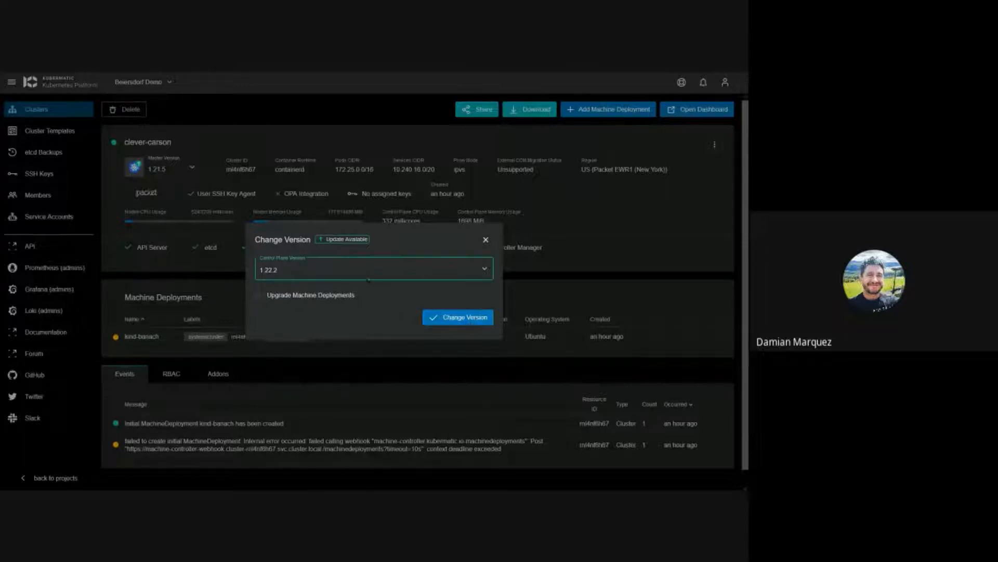
{"action": "left_click", "coordinate": [446, 320]}
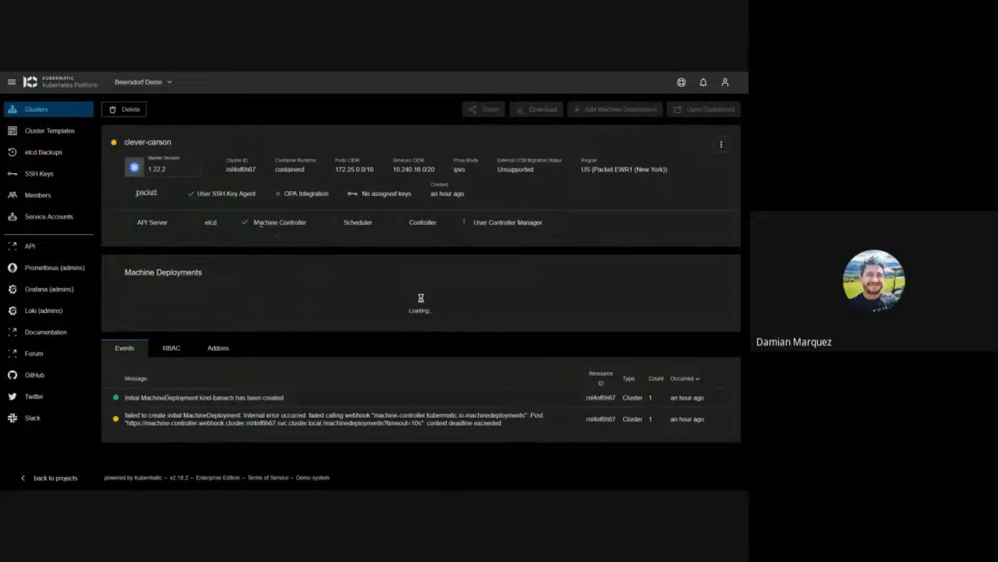
Step: Confirm the Machine Controller is Running, then return to the project's Clusters list
{"action": "left_click_drag", "start_coordinate": [254, 223], "coordinate": [312, 225]}
{"action": "double_click", "coordinate": [306, 224]}
{"action": "triple_click", "coordinate": [306, 224]}
{"action": "triple_click", "coordinate": [299, 224]}
{"action": "left_click", "coordinate": [314, 230]}
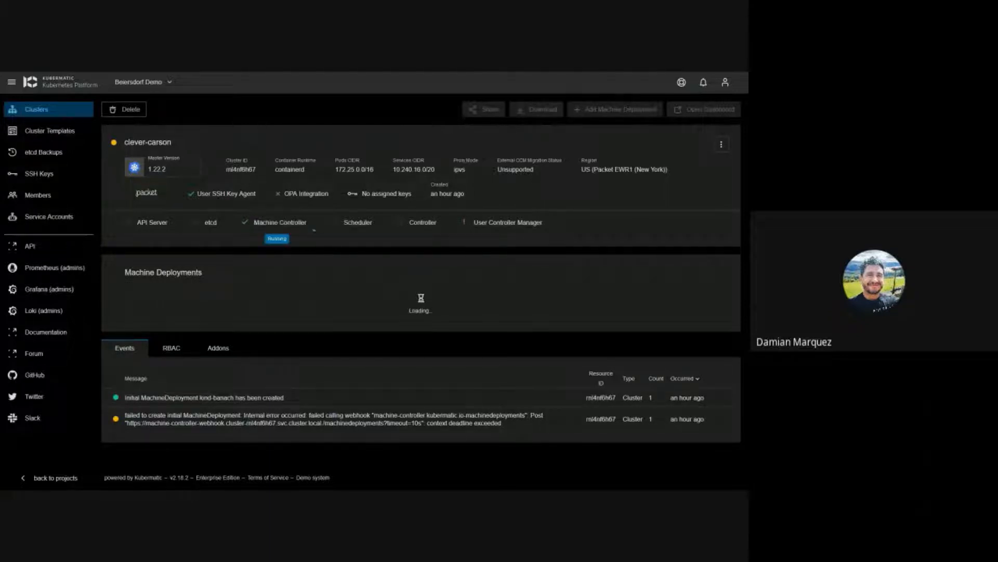
{"action": "left_click", "coordinate": [42, 113]}
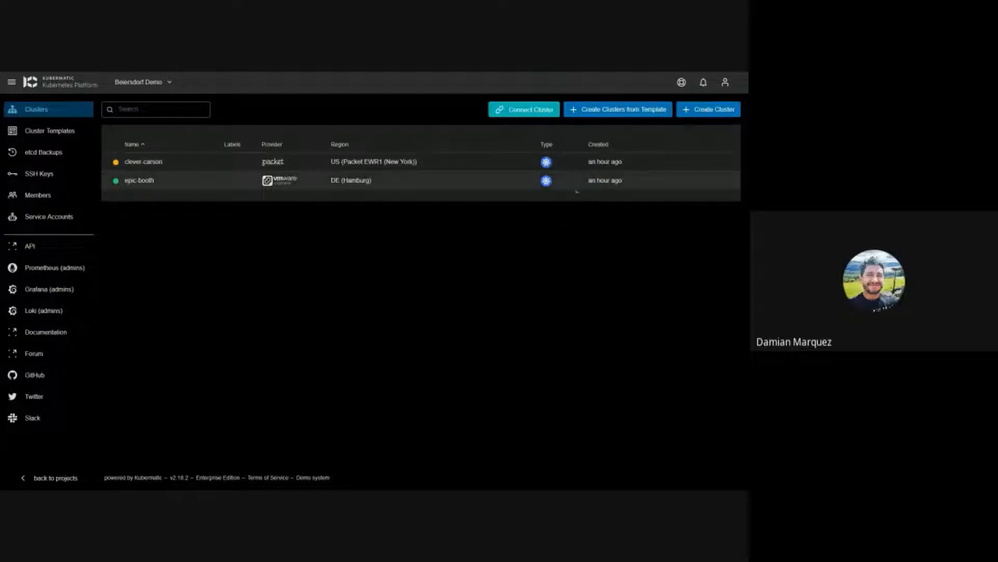
Step: Start a new cluster and browse the Alibaba, AWS, Azure, kubeadm, DigitalOcean and Google Cloud providers
{"action": "left_click", "coordinate": [697, 115]}
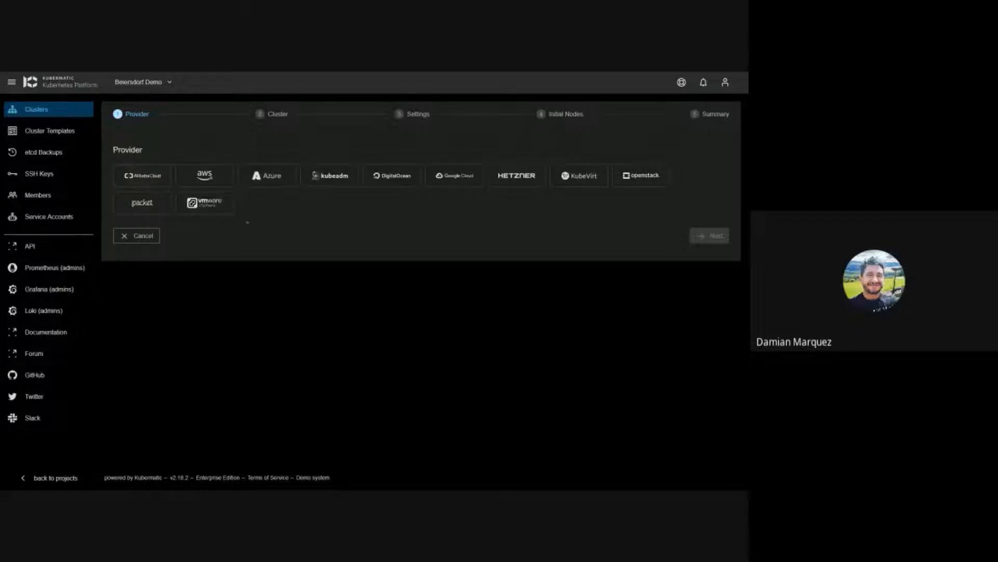
{"action": "left_click", "coordinate": [143, 176]}
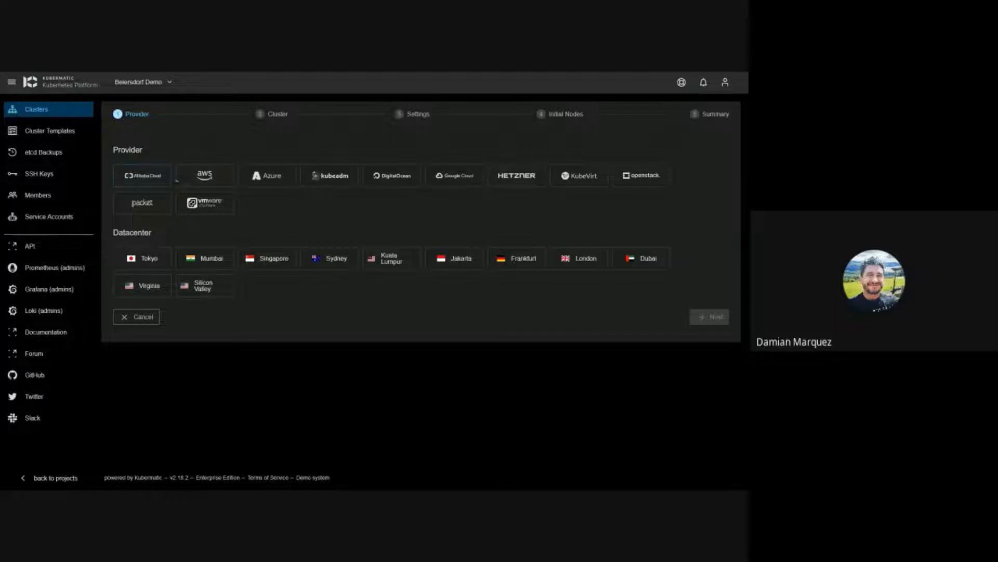
{"action": "left_click", "coordinate": [195, 177]}
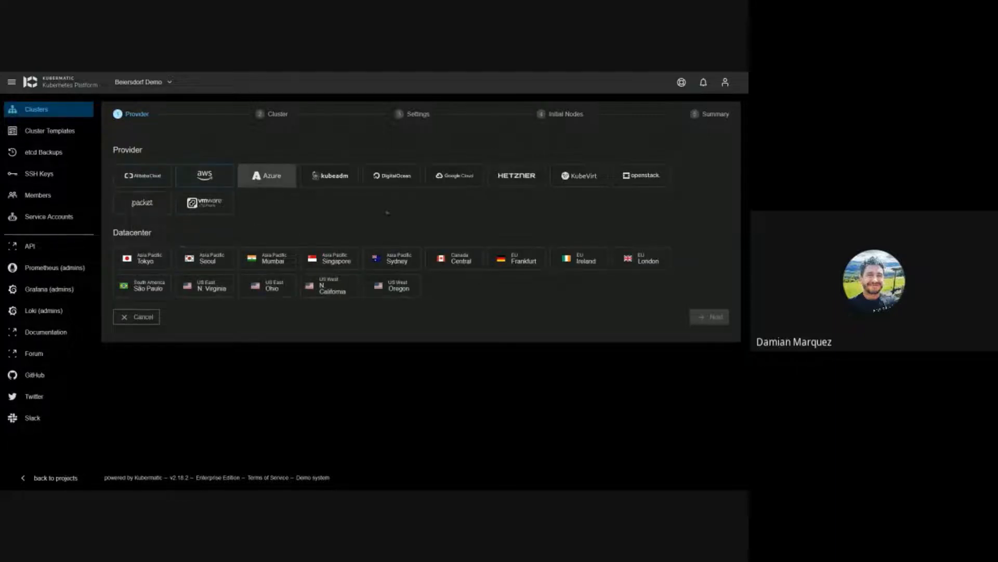
{"action": "left_click", "coordinate": [267, 177]}
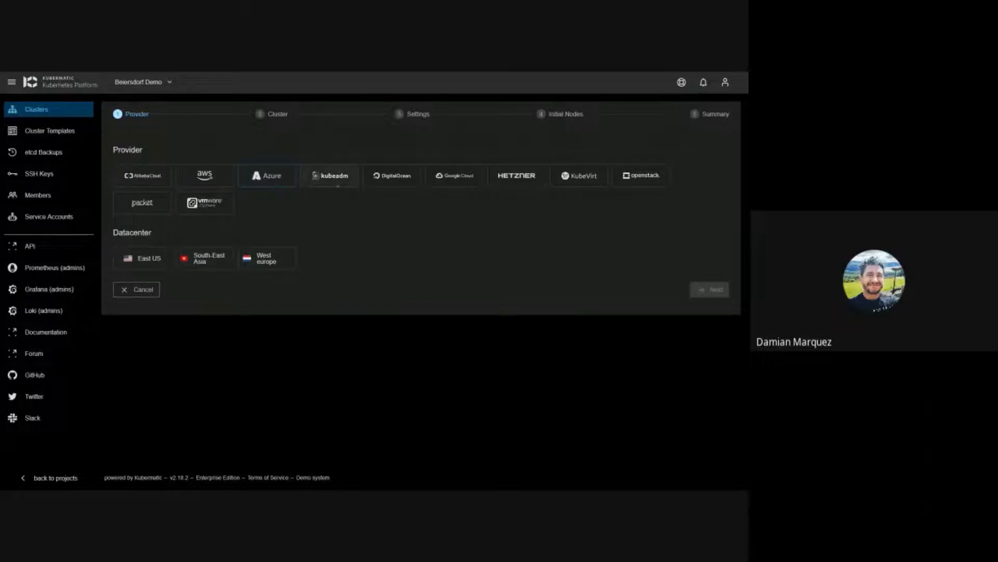
{"action": "left_click", "coordinate": [340, 179]}
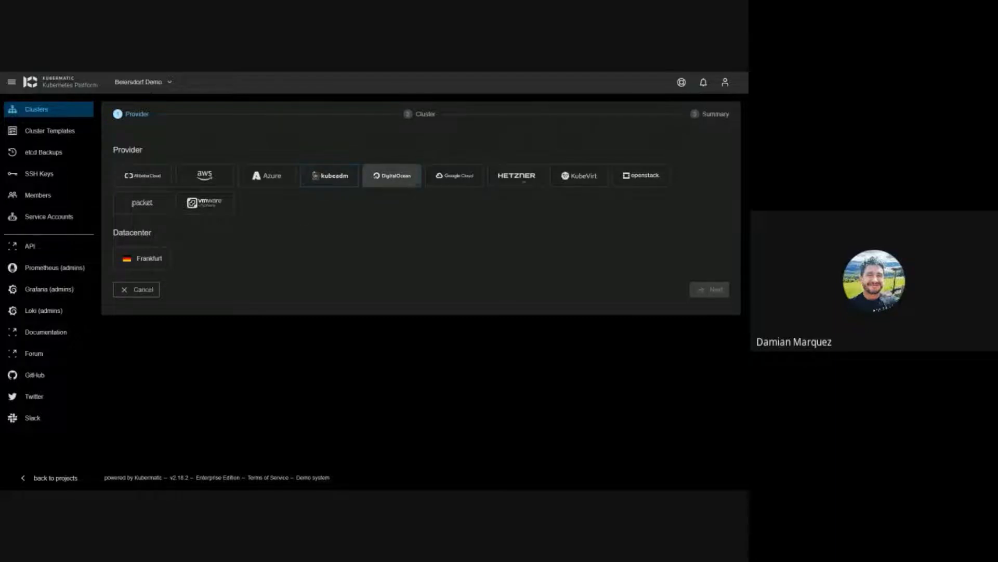
{"action": "left_click", "coordinate": [395, 179]}
{"action": "left_click", "coordinate": [455, 178]}
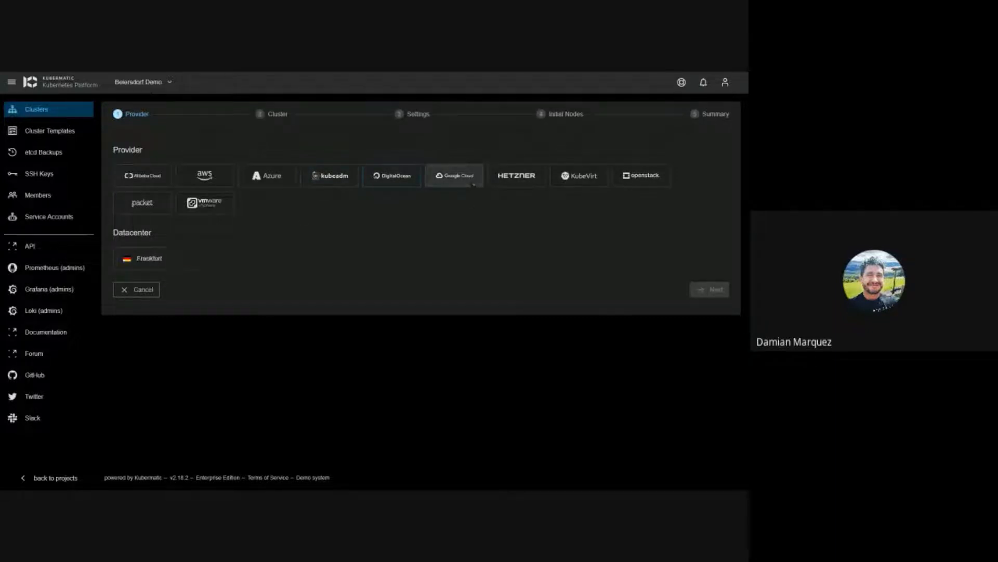
Step: Look over Hetzner, KubeVirt, openstack, packet and vSphere, then choose AWS in EU Frankfurt
{"action": "left_click", "coordinate": [515, 180]}
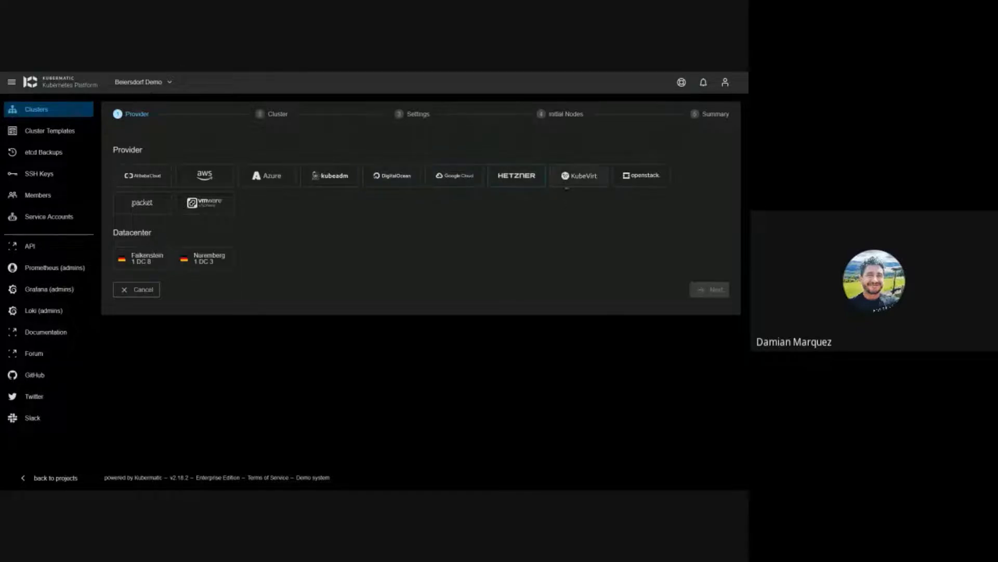
{"action": "left_click", "coordinate": [588, 182]}
{"action": "left_click", "coordinate": [641, 180]}
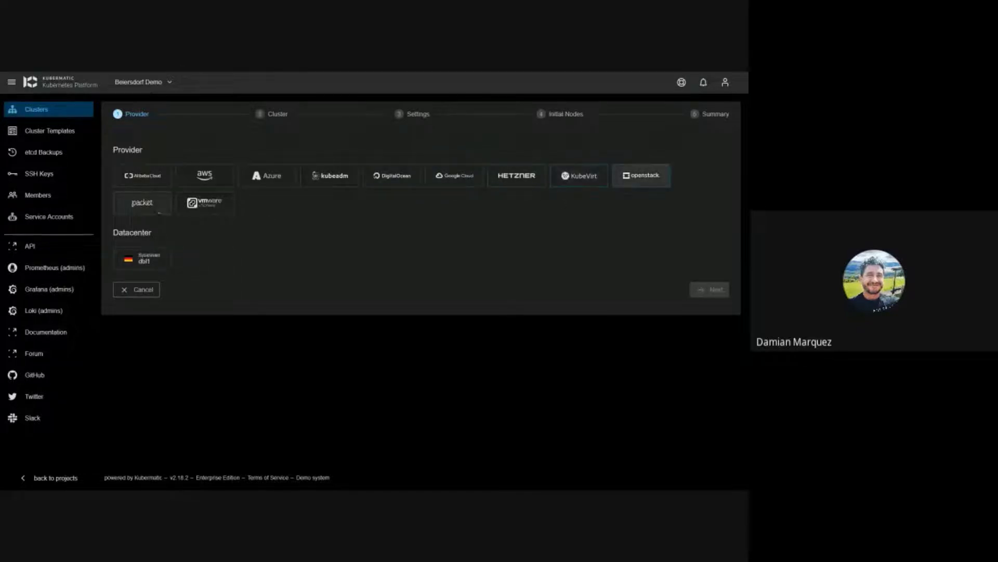
{"action": "left_click", "coordinate": [162, 211]}
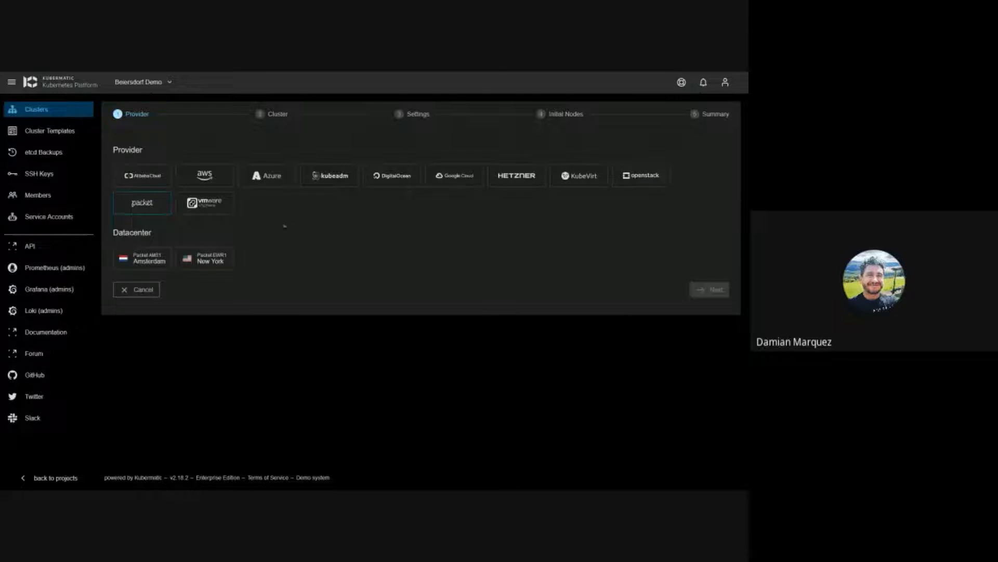
{"action": "left_click", "coordinate": [205, 203]}
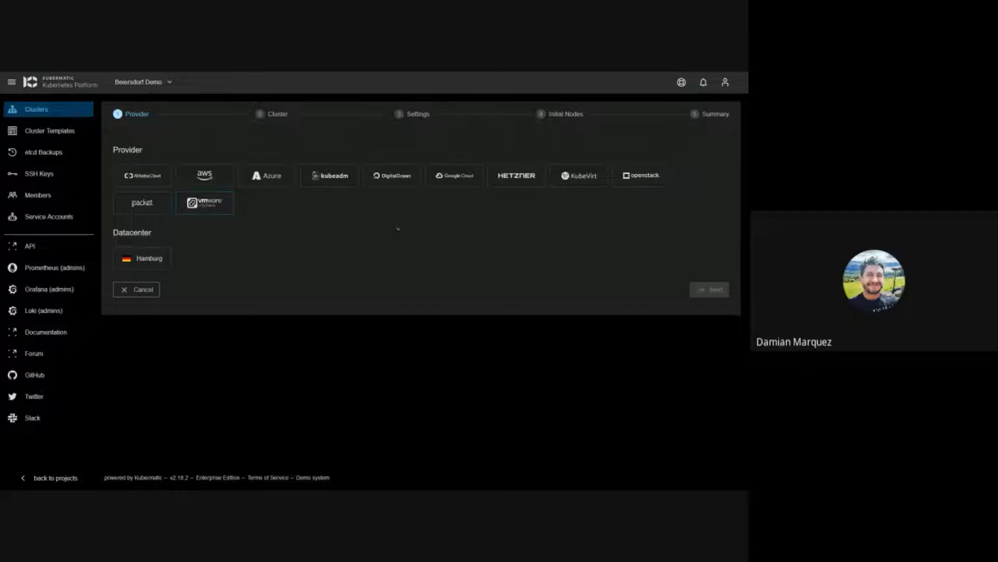
{"action": "left_click", "coordinate": [221, 183]}
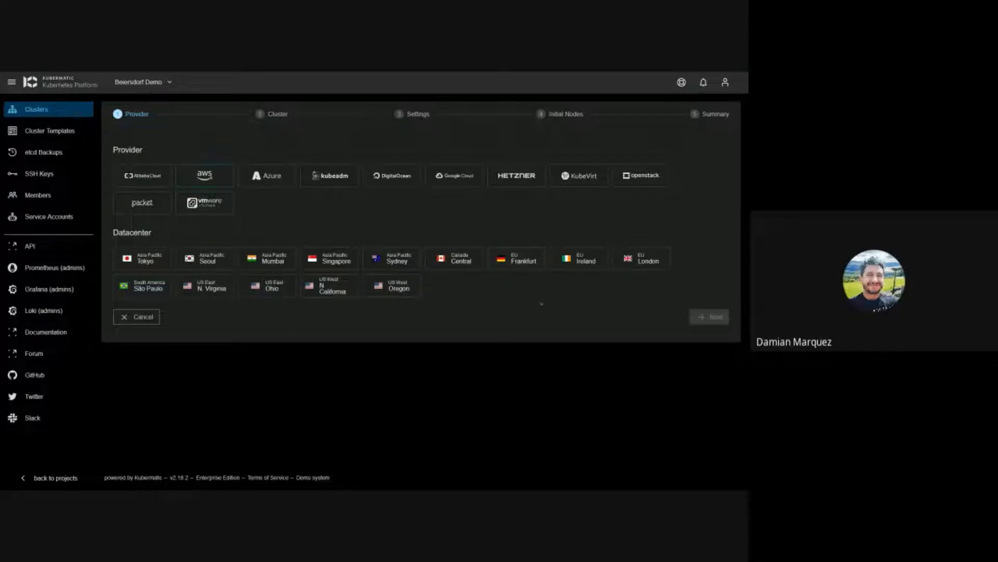
{"action": "left_click", "coordinate": [520, 260]}
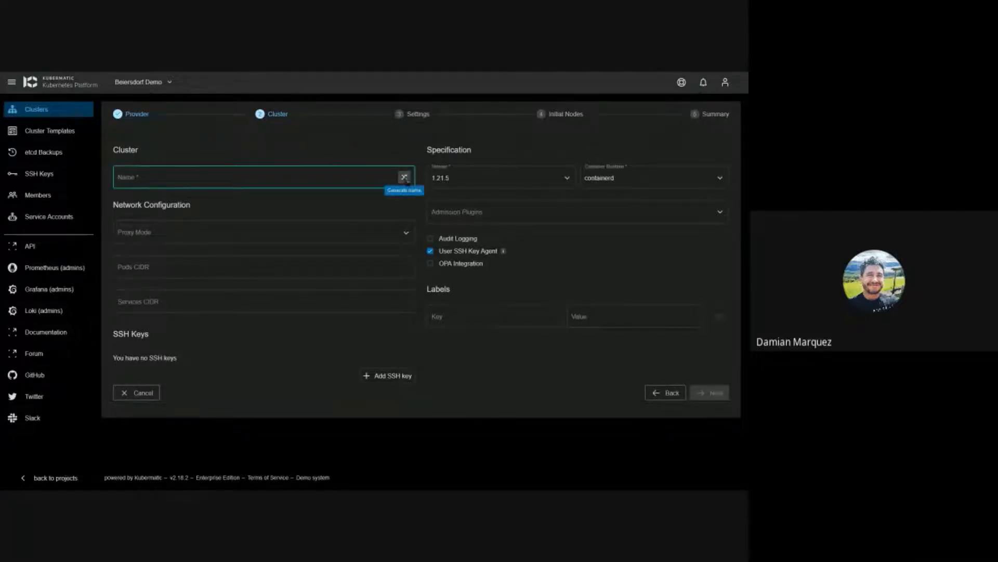
Step: Regenerate the cluster name until it reads nervous-lamport
{"action": "left_click", "coordinate": [404, 177]}
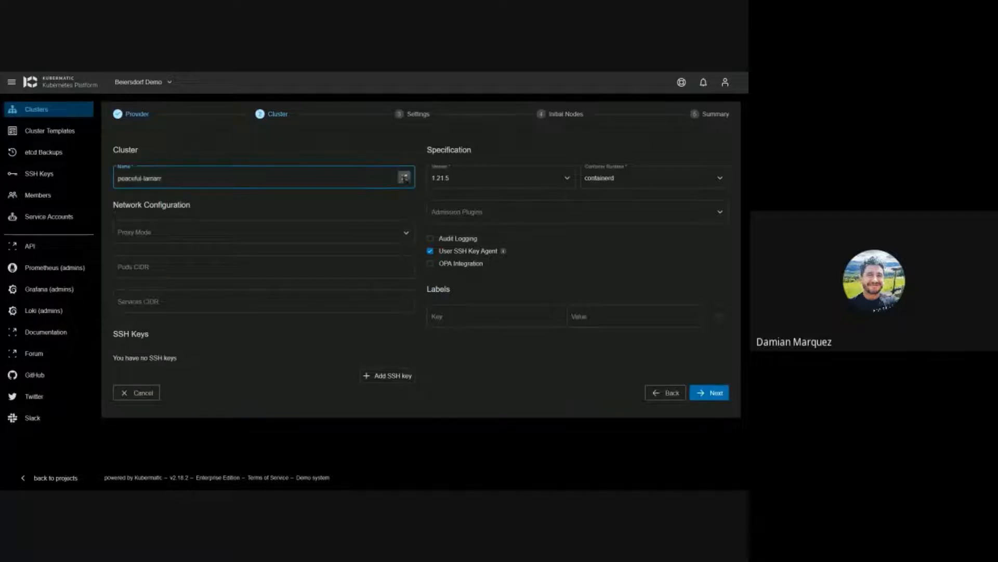
{"action": "left_click", "coordinate": [404, 177]}
{"action": "left_click", "coordinate": [404, 177]}
{"action": "left_click", "coordinate": [404, 177]}
{"action": "left_click", "coordinate": [404, 178]}
{"action": "left_click", "coordinate": [404, 177]}
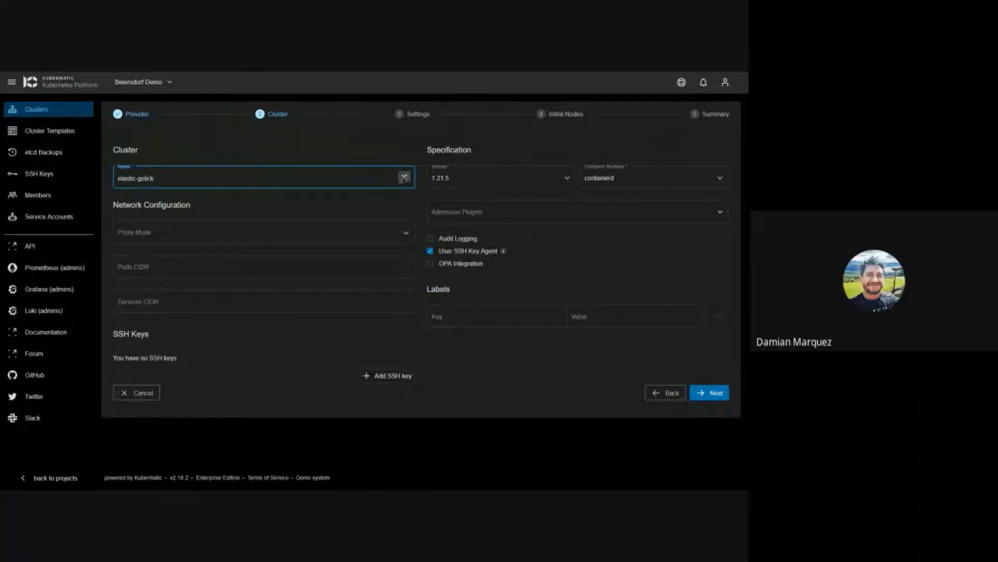
{"action": "left_click", "coordinate": [404, 177]}
{"action": "left_click", "coordinate": [404, 178]}
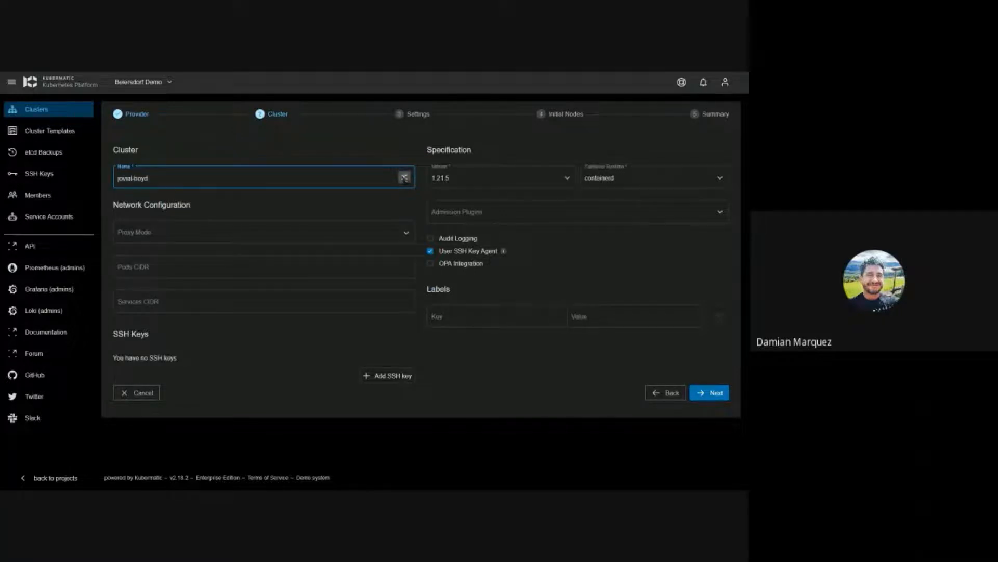
{"action": "left_click", "coordinate": [404, 177]}
Step: View the Proxy Mode options and close them without choosing a mode
{"action": "left_click", "coordinate": [560, 256]}
{"action": "left_click", "coordinate": [405, 232]}
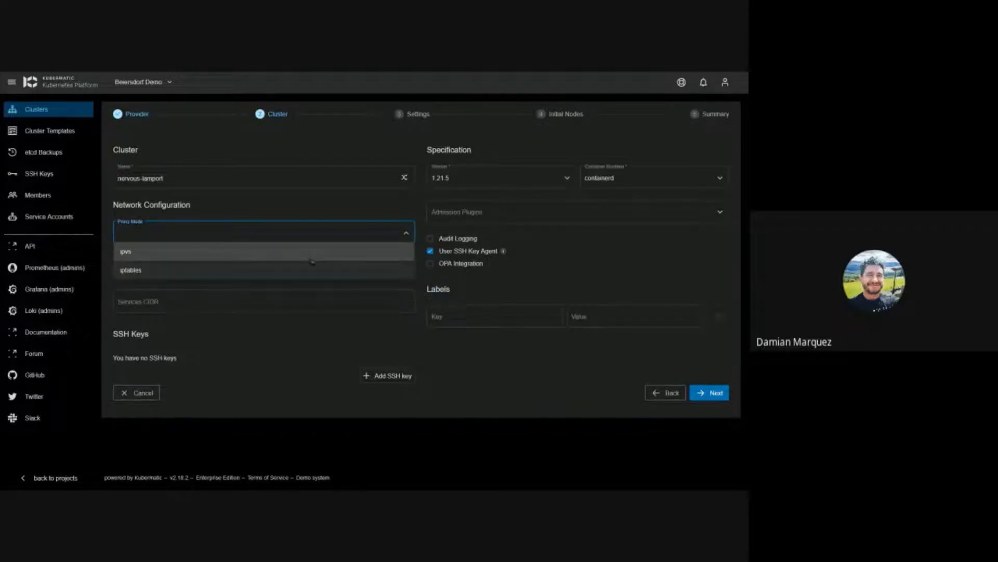
{"action": "left_click", "coordinate": [578, 255]}
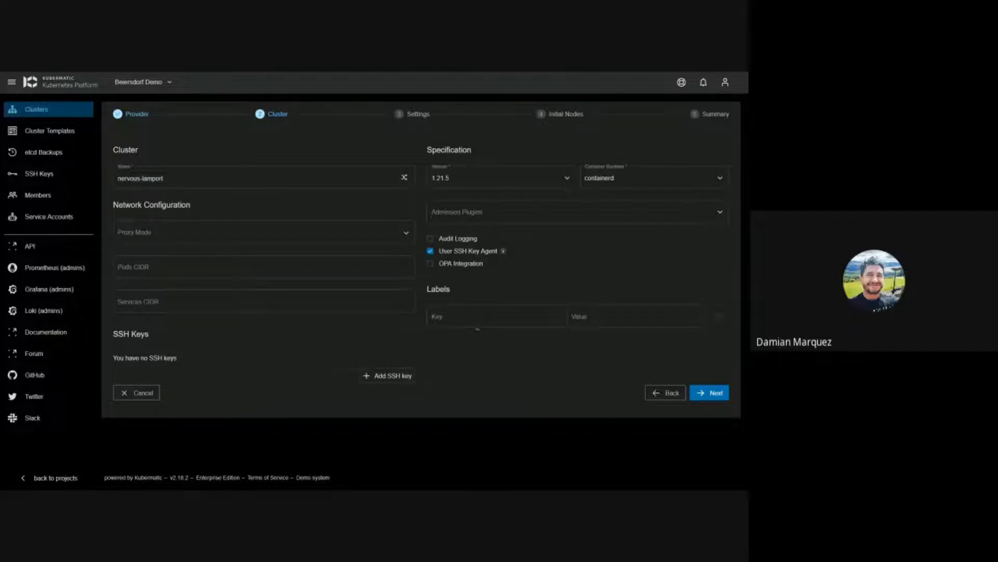
Step: Set the Kubernetes version to 1.19.15 and keep containerd as the container runtime
{"action": "left_click", "coordinate": [566, 178]}
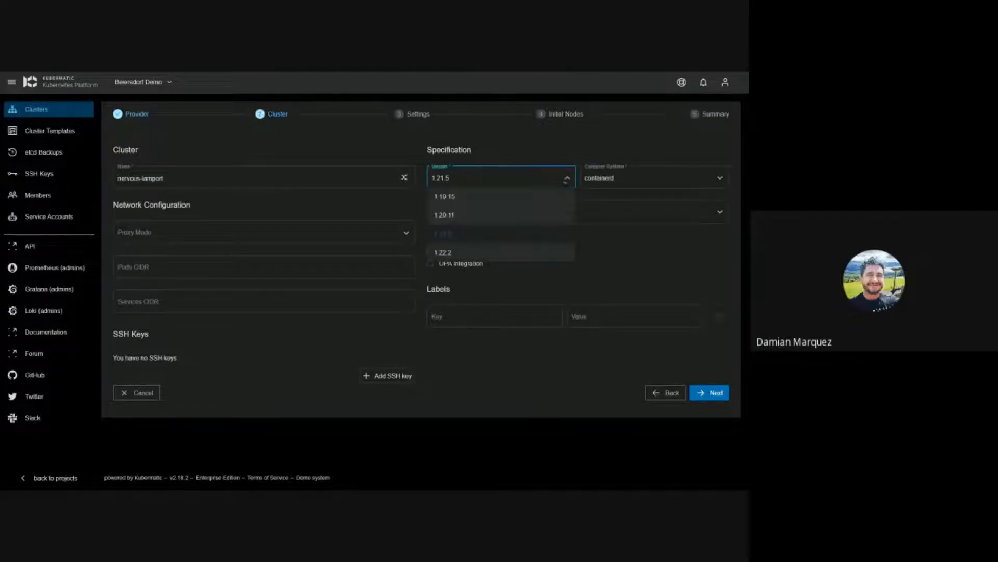
{"action": "left_click", "coordinate": [477, 197]}
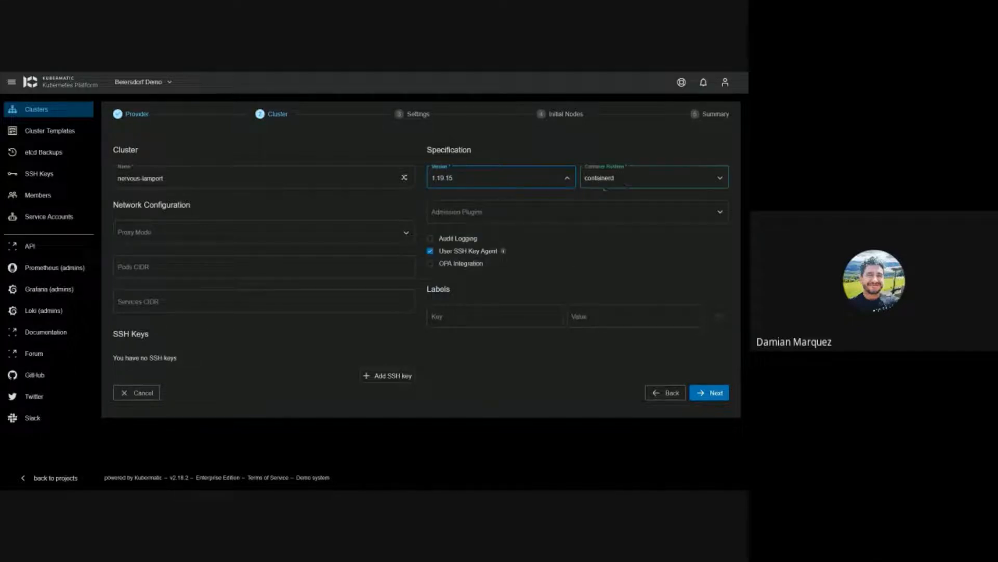
{"action": "left_click", "coordinate": [631, 184]}
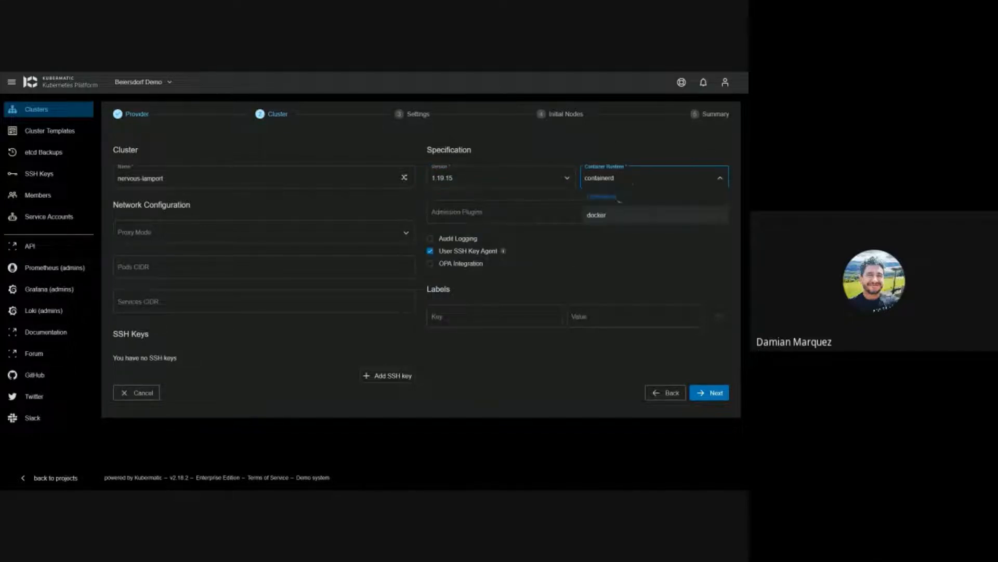
{"action": "left_click", "coordinate": [617, 196]}
{"action": "left_click", "coordinate": [621, 178]}
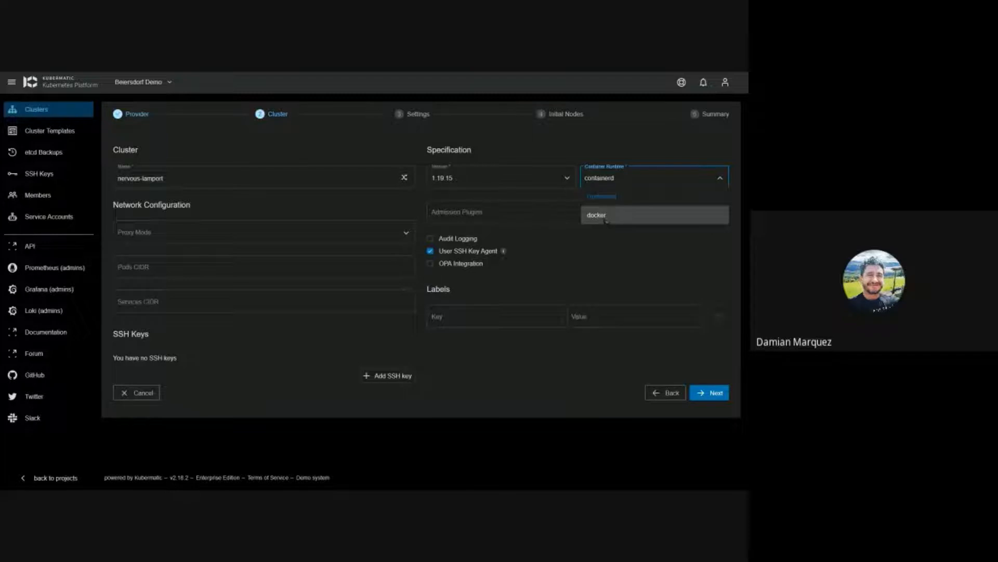
{"action": "left_click", "coordinate": [565, 275]}
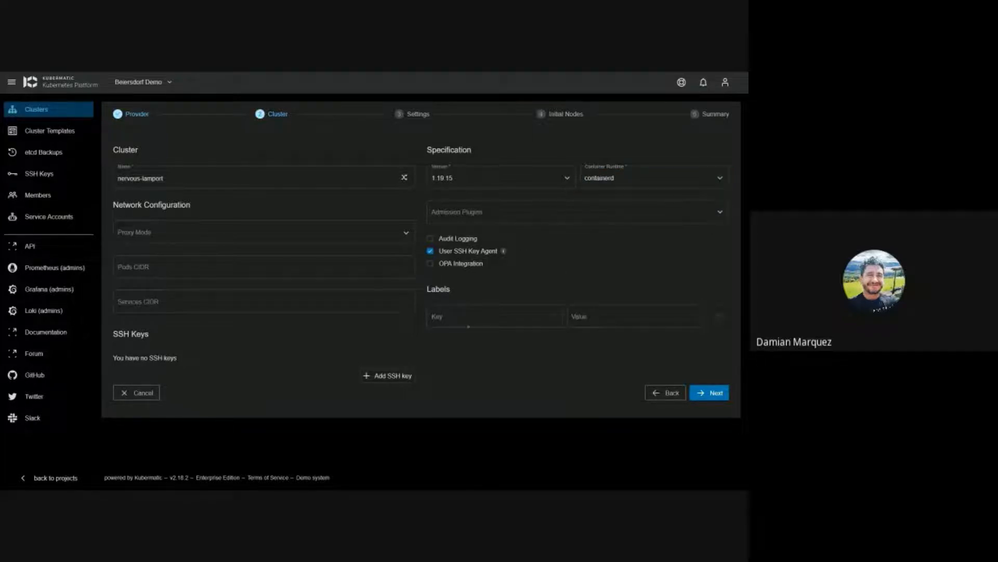
{"action": "left_click", "coordinate": [476, 326]}
Step: On the Settings step, apply the kubermatic-com provider preset and continue to Initial Nodes
{"action": "left_click", "coordinate": [716, 393]}
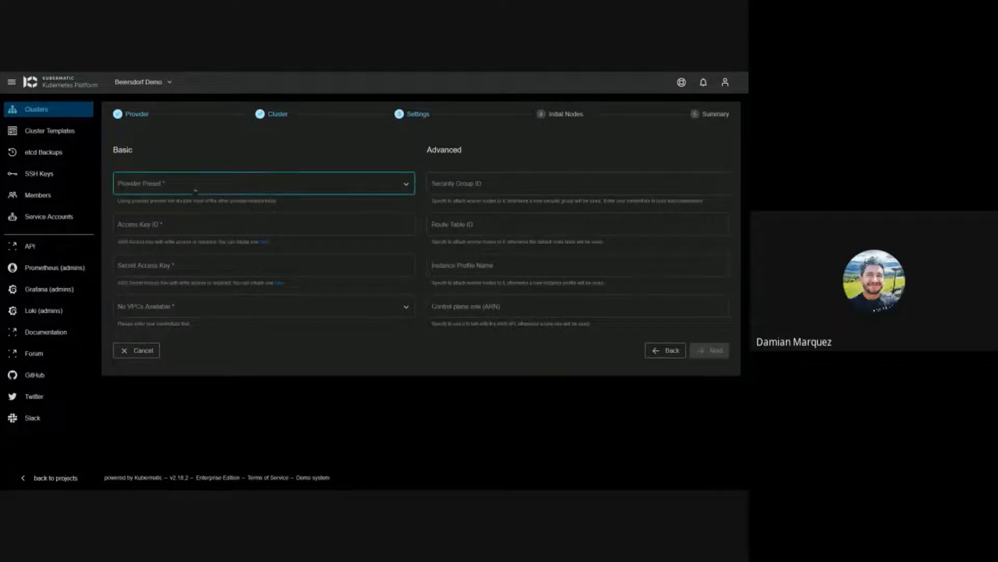
{"action": "left_click", "coordinate": [155, 225]}
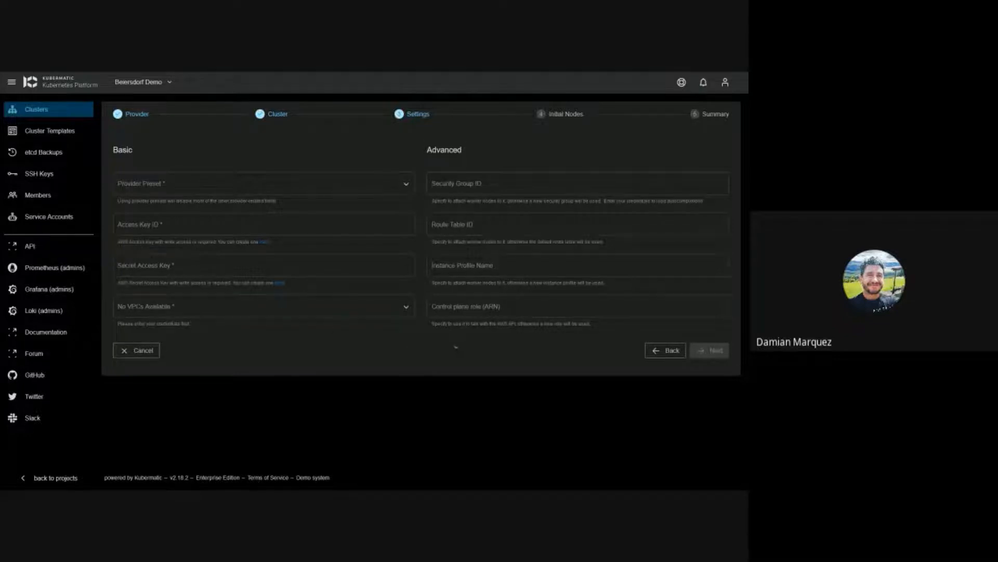
{"action": "left_click", "coordinate": [407, 184]}
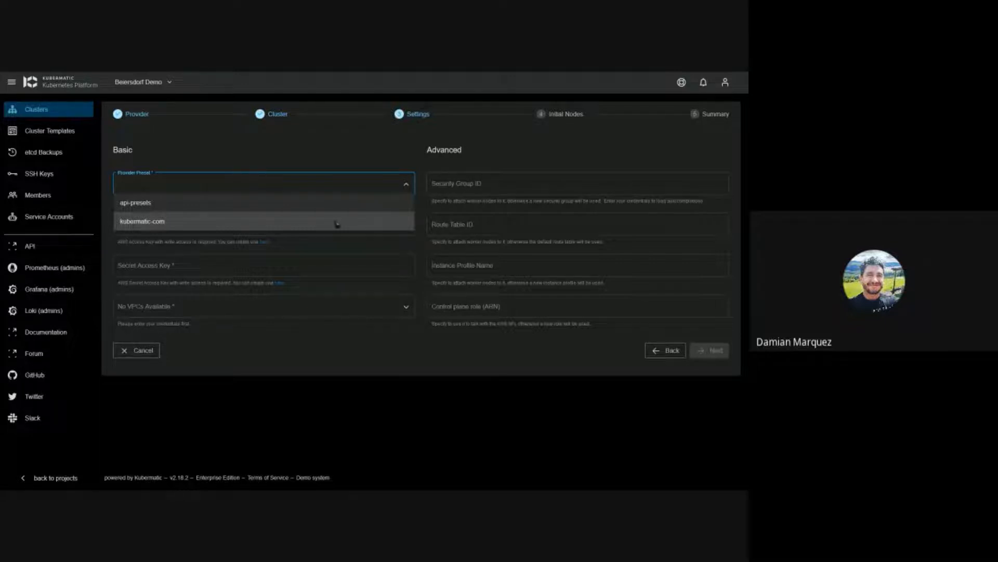
{"action": "left_click", "coordinate": [287, 314]}
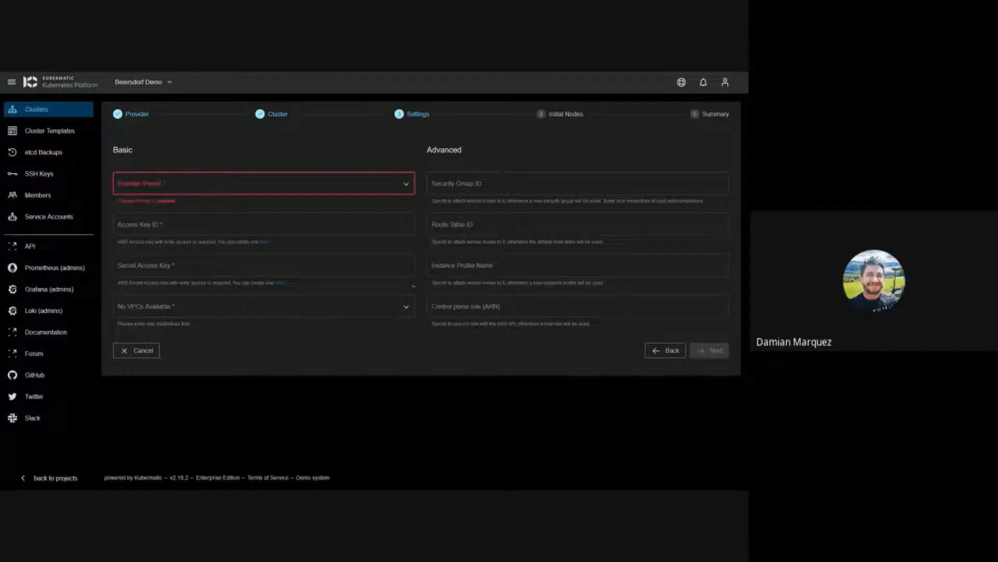
{"action": "left_click", "coordinate": [401, 194]}
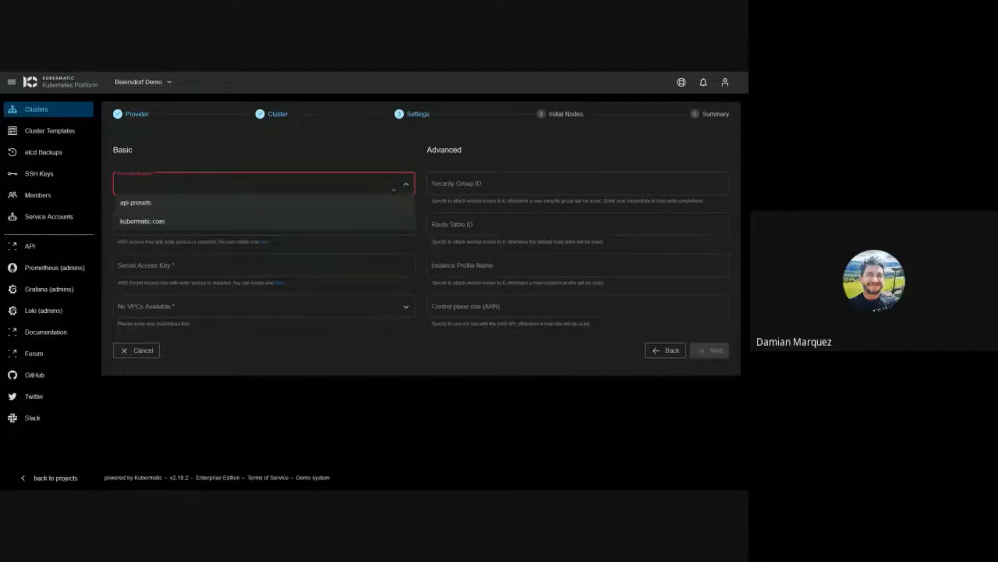
{"action": "left_click", "coordinate": [213, 222]}
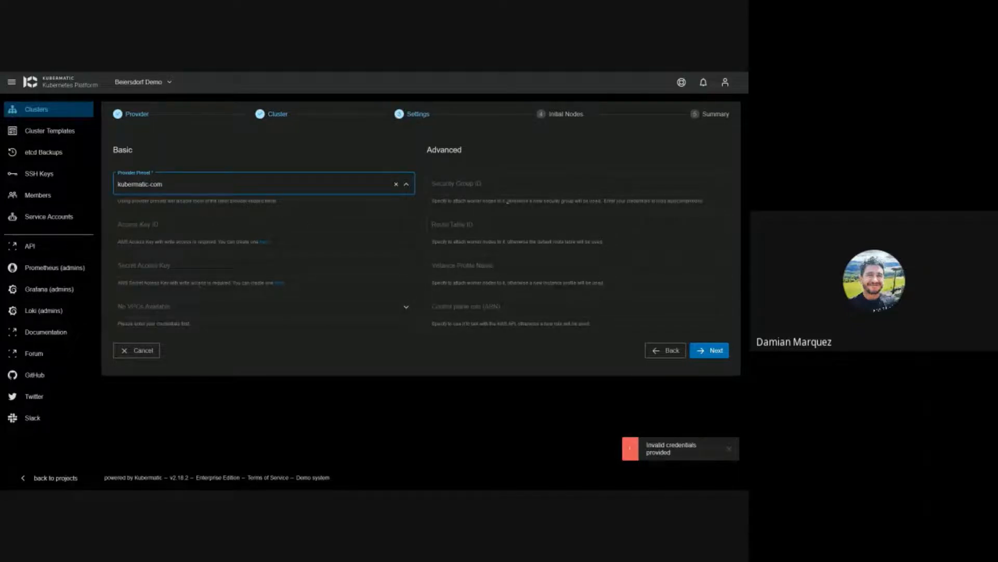
{"action": "left_click", "coordinate": [705, 352]}
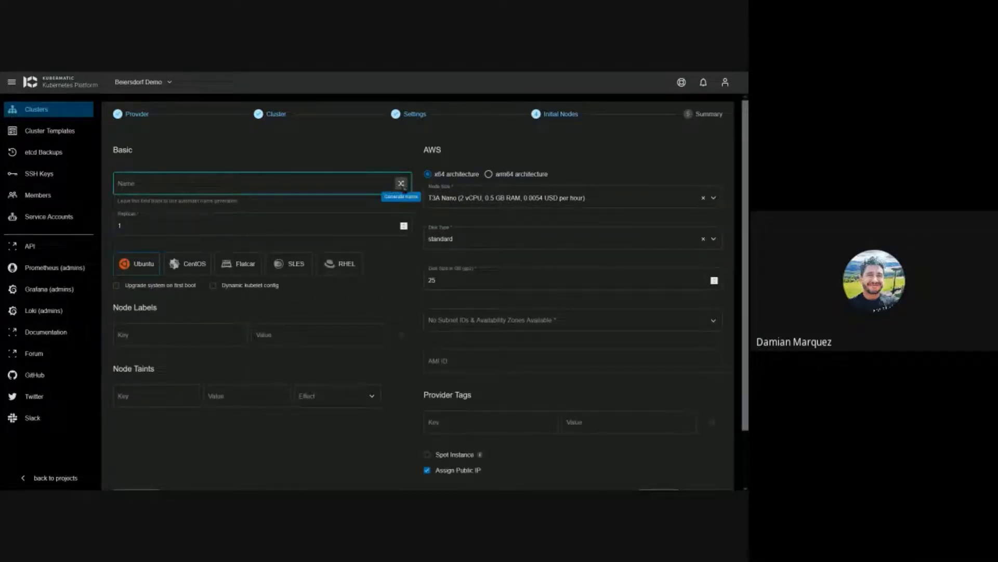
Step: Name the node deployment compassionate-goldstine and raise the replicas to 3
{"action": "left_click", "coordinate": [401, 183]}
{"action": "left_click", "coordinate": [401, 184]}
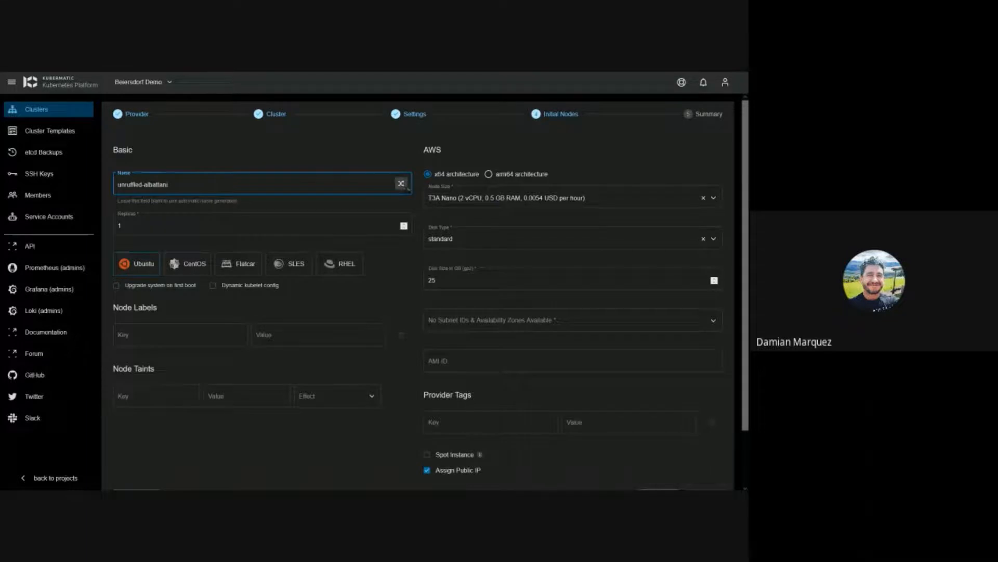
{"action": "left_click", "coordinate": [401, 183]}
{"action": "left_click", "coordinate": [402, 185]}
{"action": "left_click", "coordinate": [402, 185]}
{"action": "left_click", "coordinate": [403, 223]}
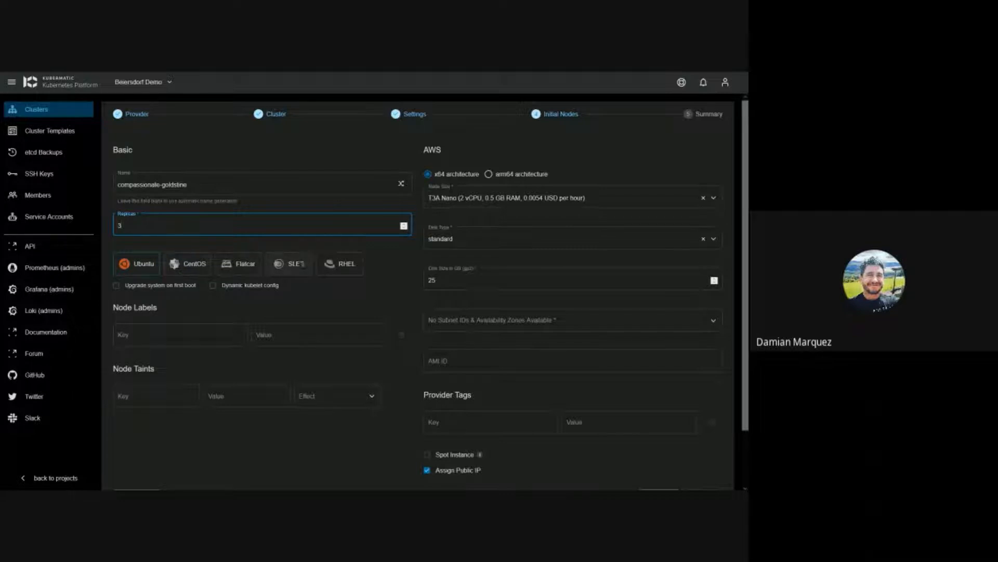
Step: Keep Ubuntu as the operating system and enable Upgrade system on first boot
{"action": "left_click", "coordinate": [194, 270]}
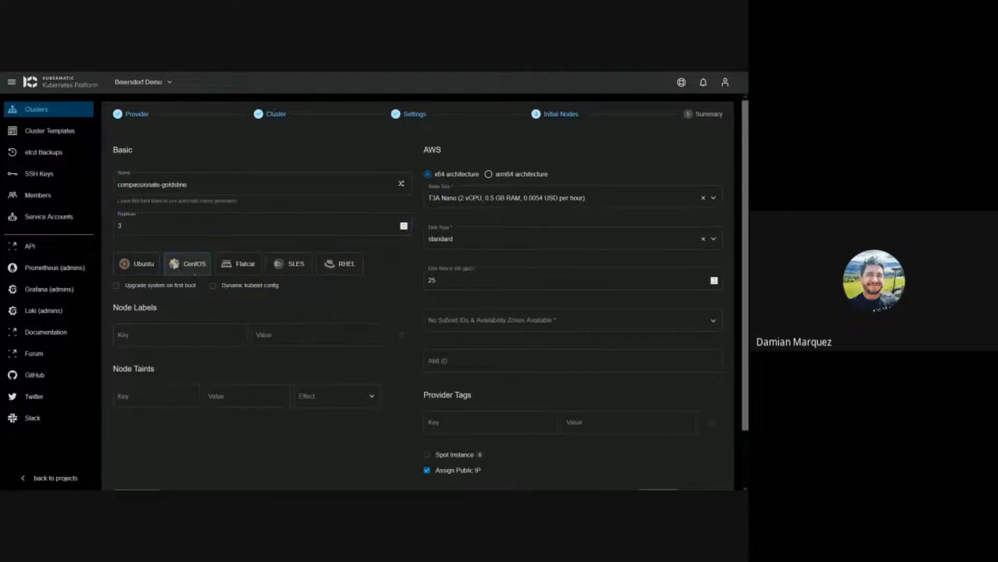
{"action": "left_click", "coordinate": [137, 264]}
{"action": "scroll", "coordinate": [326, 292], "scroll_direction": "down", "scroll_amount": 1}
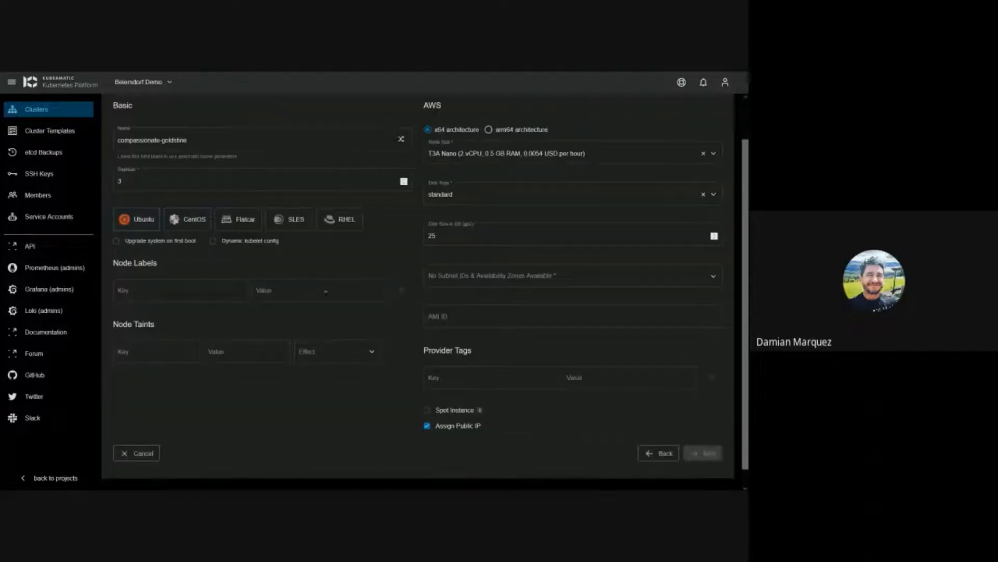
{"action": "scroll", "coordinate": [393, 281], "scroll_direction": "up", "scroll_amount": 1}
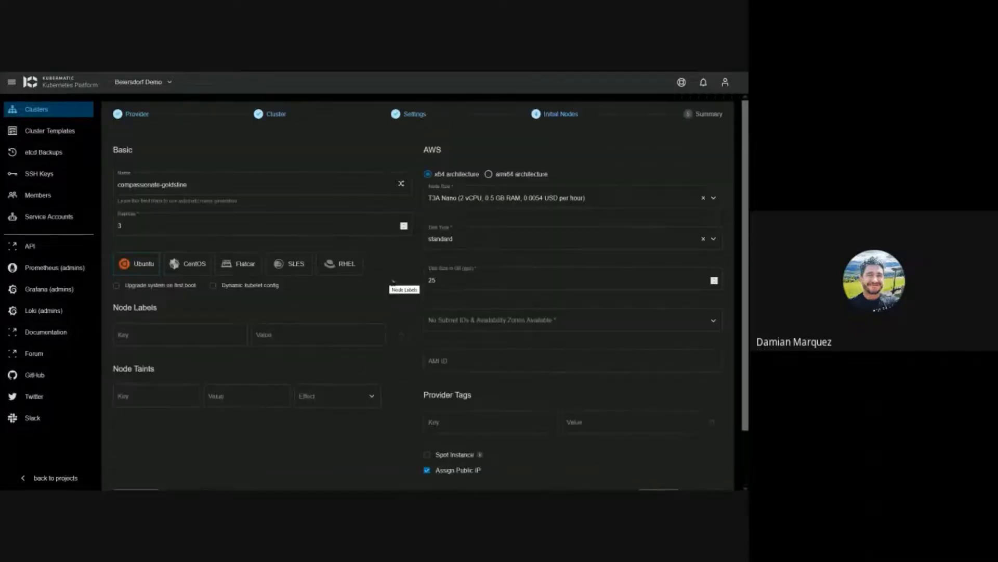
{"action": "left_click", "coordinate": [158, 289]}
{"action": "left_click", "coordinate": [620, 202]}
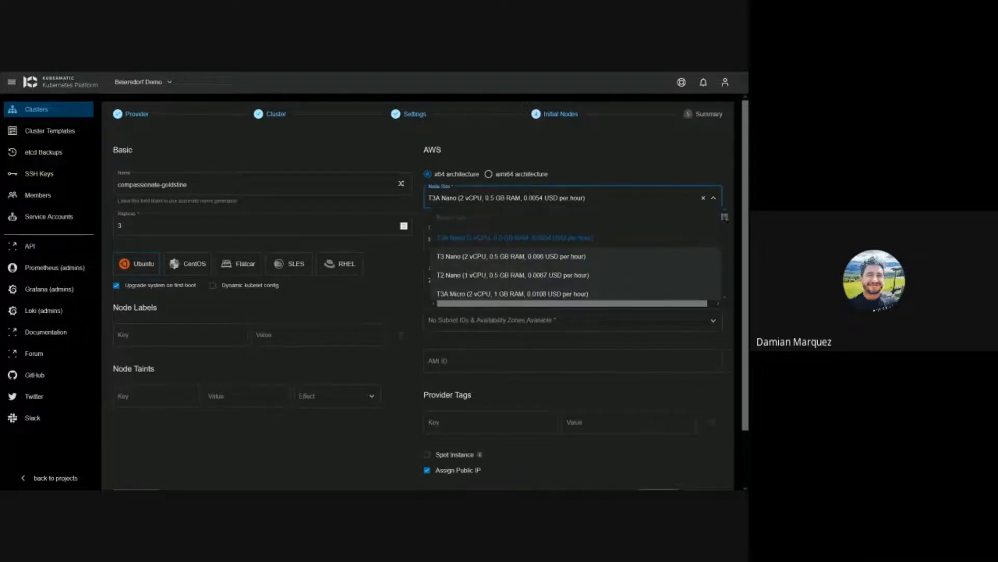
{"action": "scroll", "coordinate": [572, 255], "scroll_direction": "down", "scroll_amount": 5}
{"action": "scroll", "coordinate": [572, 255], "scroll_direction": "up", "scroll_amount": 4}
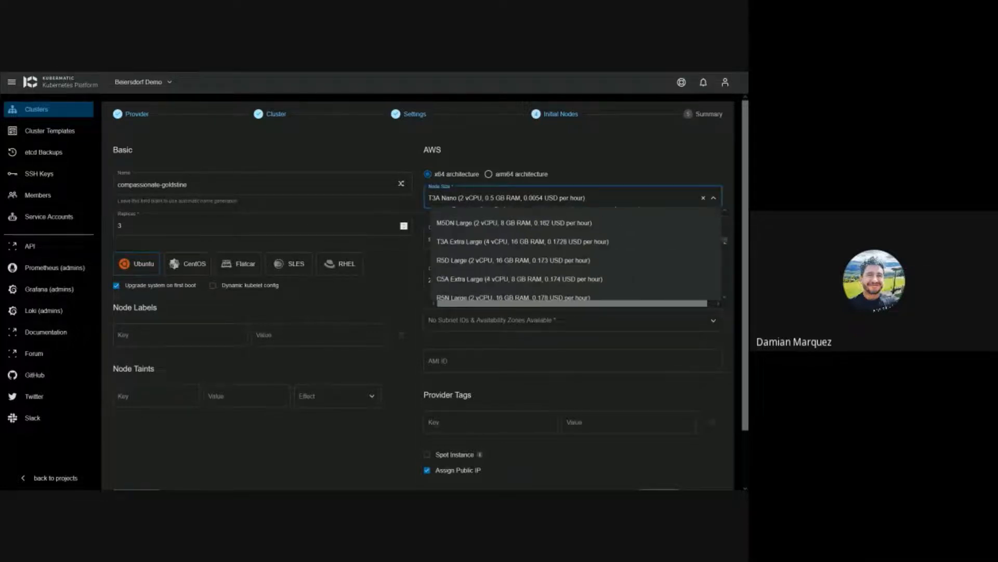
{"action": "scroll", "coordinate": [652, 212], "scroll_direction": "up", "scroll_amount": 3}
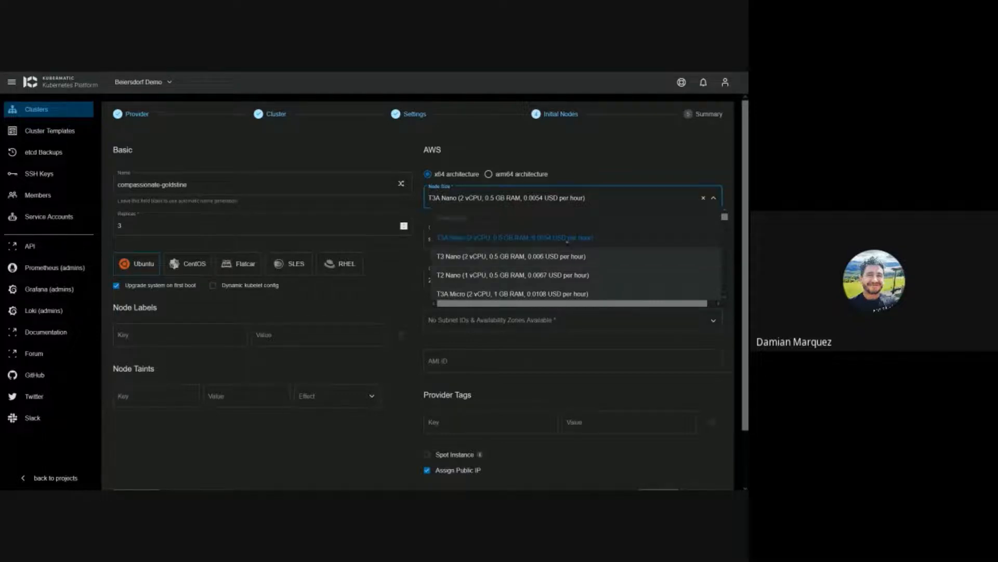
{"action": "left_click", "coordinate": [533, 237]}
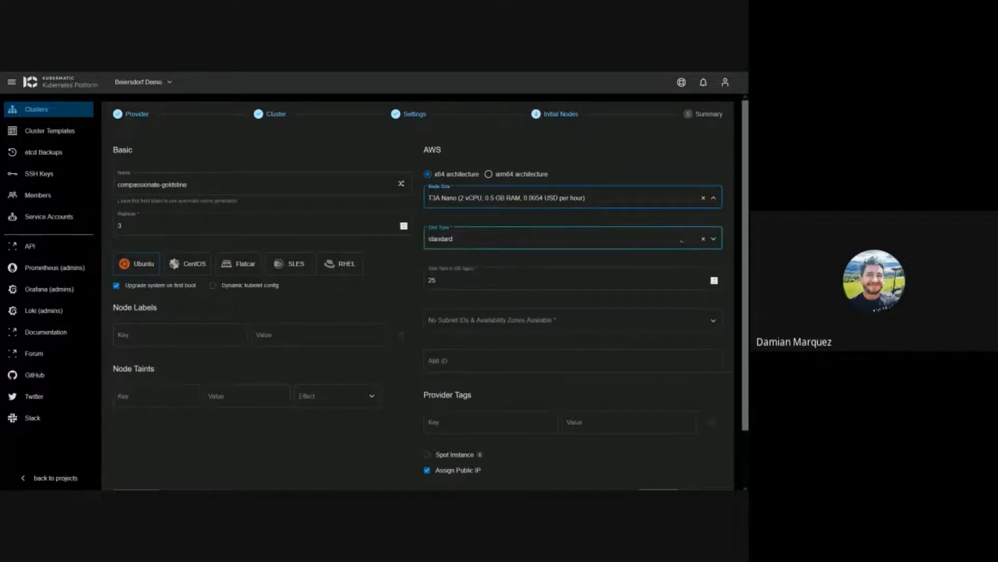
{"action": "left_click", "coordinate": [531, 237]}
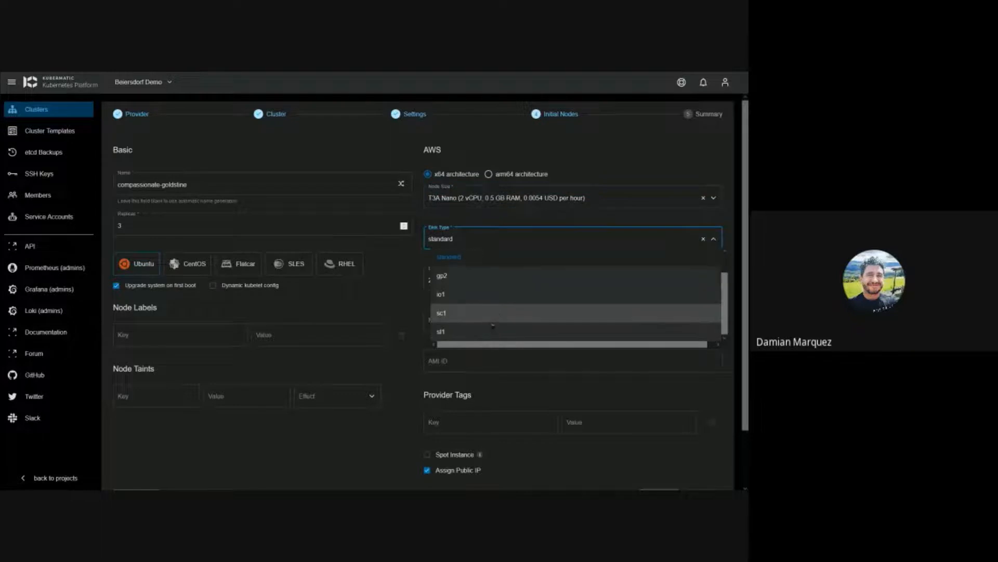
{"action": "scroll", "coordinate": [486, 273], "scroll_direction": "down", "scroll_amount": 1}
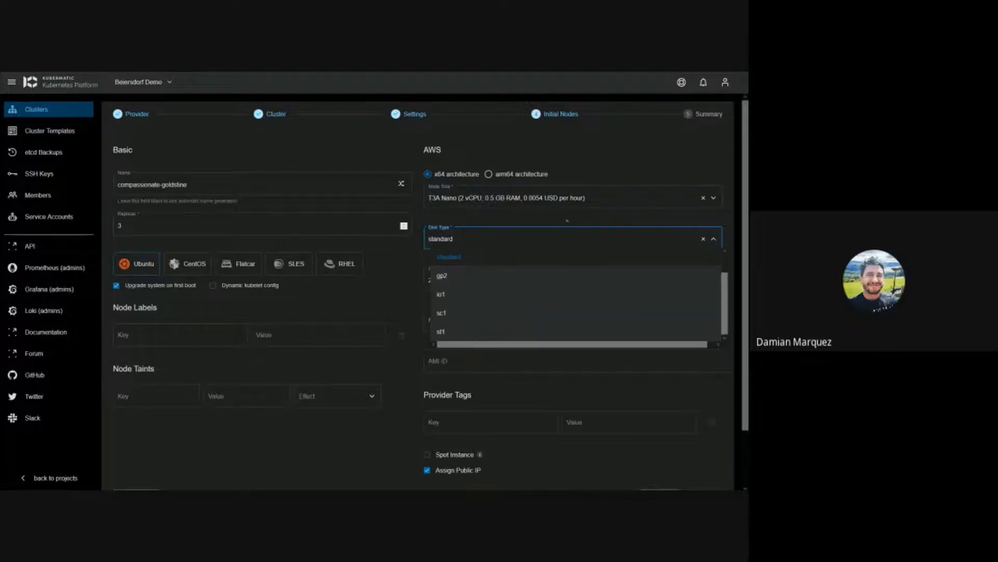
{"action": "left_click", "coordinate": [566, 221]}
{"action": "scroll", "coordinate": [520, 234], "scroll_direction": "down", "scroll_amount": 2}
{"action": "left_click", "coordinate": [487, 263]}
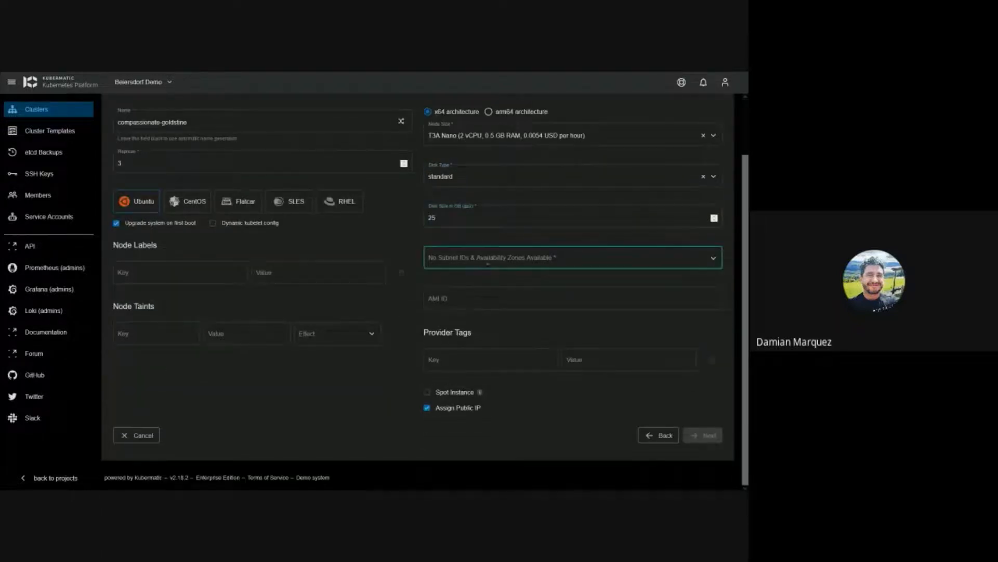
{"action": "left_click", "coordinate": [605, 261]}
Step: Close the empty subnet and zone lists and select the AMI ID field
{"action": "left_click", "coordinate": [426, 282]}
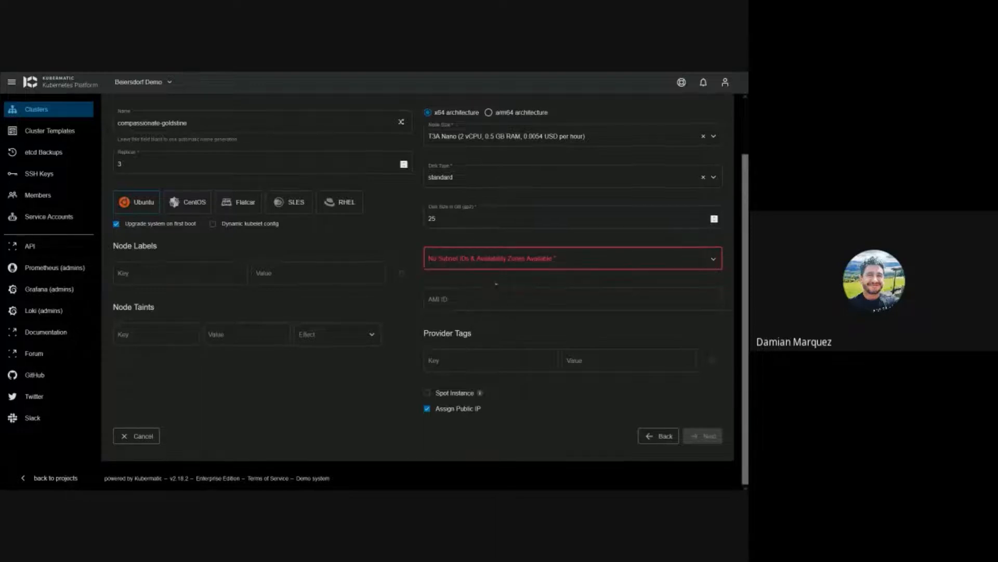
{"action": "scroll", "coordinate": [497, 284], "scroll_direction": "up", "scroll_amount": 2}
{"action": "scroll", "coordinate": [505, 289], "scroll_direction": "down", "scroll_amount": 2}
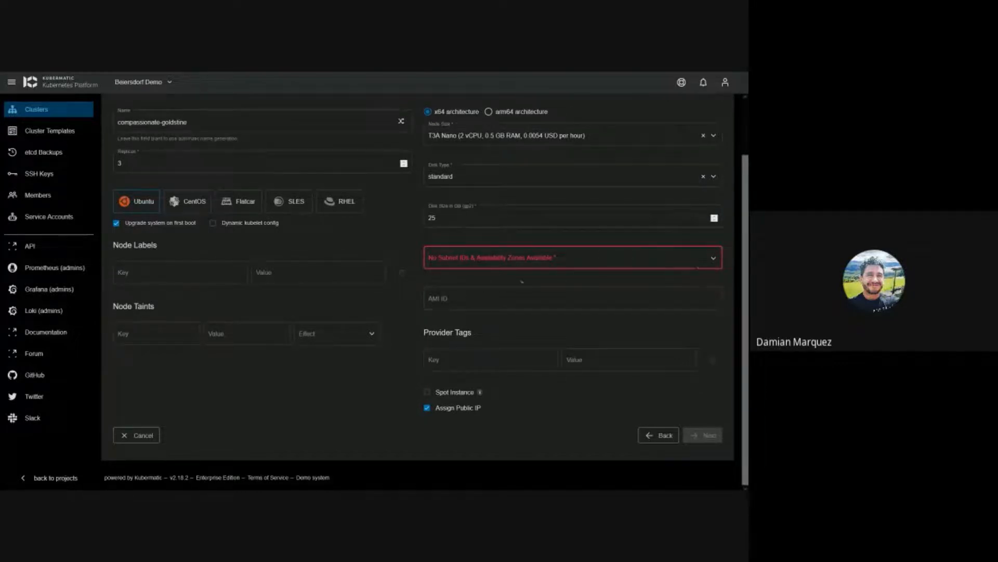
{"action": "left_click", "coordinate": [525, 297]}
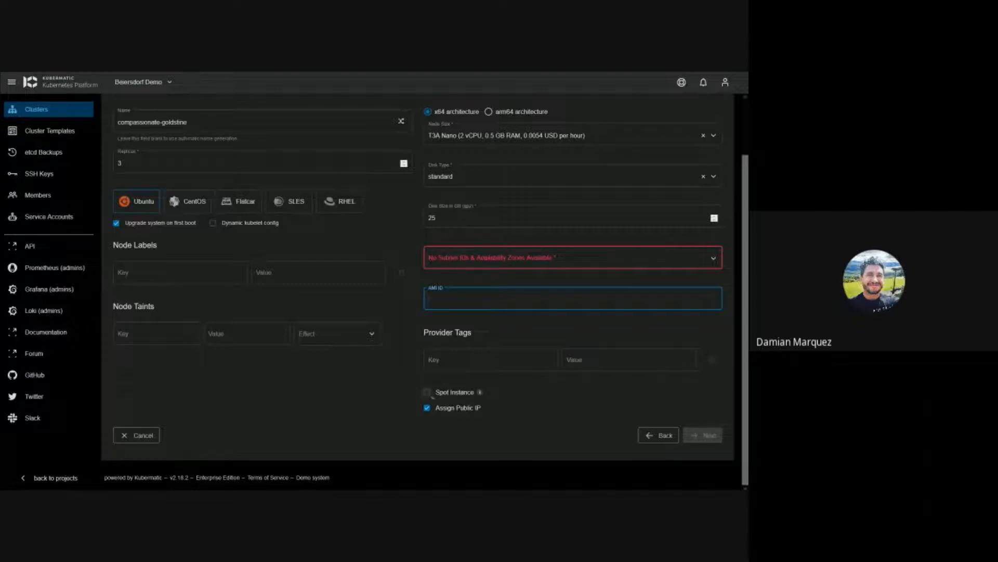
Step: Enable Spot Instance with a maximum price of 4 USD
{"action": "left_click", "coordinate": [480, 392]}
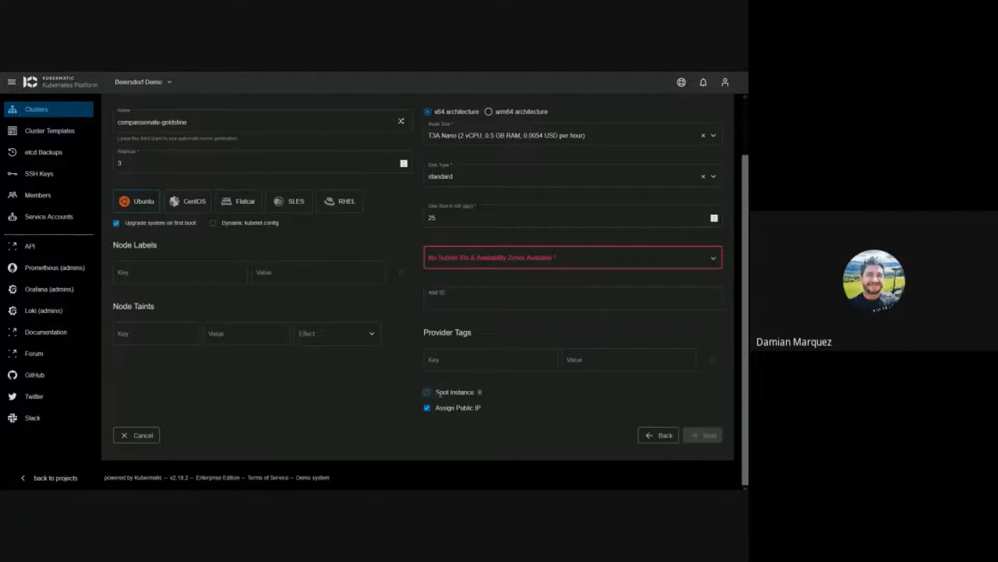
{"action": "scroll", "coordinate": [494, 382], "scroll_direction": "down", "scroll_amount": 1}
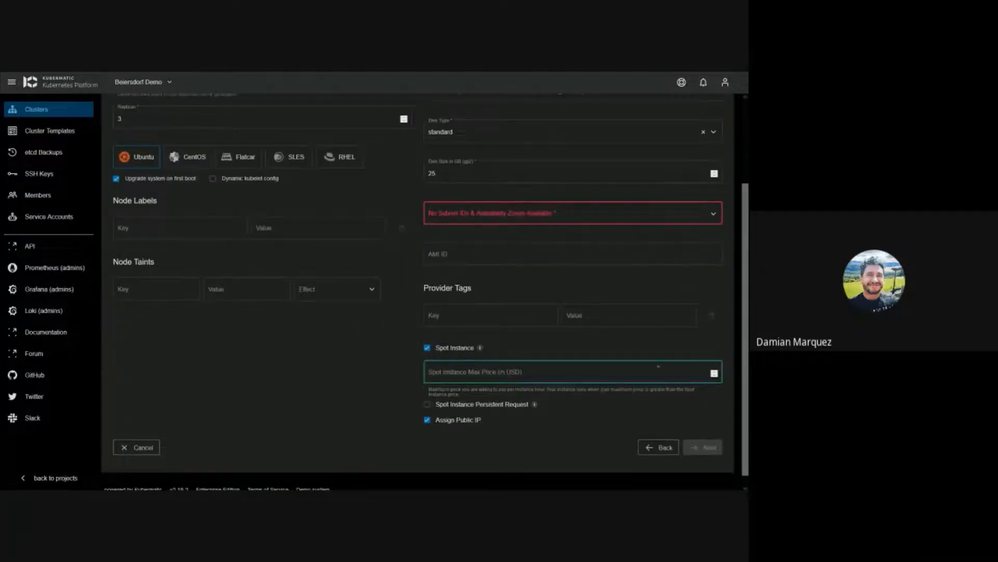
{"action": "left_click", "coordinate": [714, 371]}
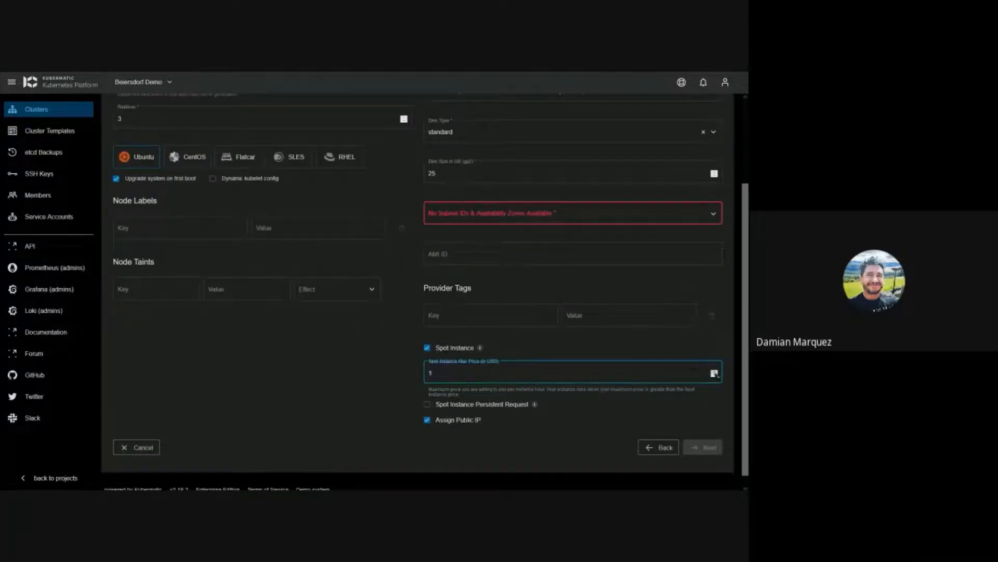
{"action": "left_click", "coordinate": [715, 372]}
{"action": "left_click", "coordinate": [572, 220]}
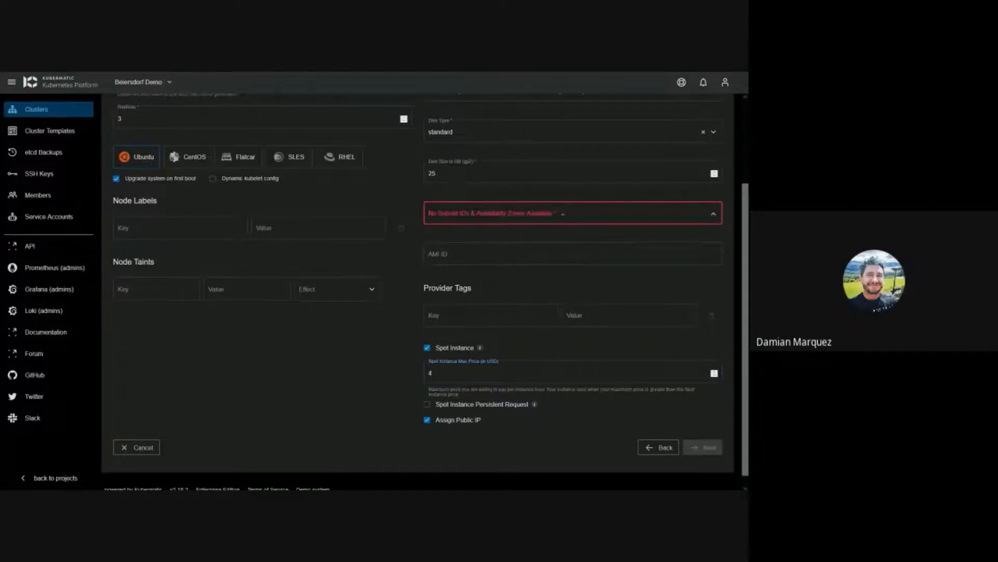
{"action": "scroll", "coordinate": [415, 271], "scroll_direction": "up", "scroll_amount": 1}
{"action": "scroll", "coordinate": [415, 273], "scroll_direction": "up", "scroll_amount": 2}
{"action": "scroll", "coordinate": [588, 323], "scroll_direction": "down", "scroll_amount": 2}
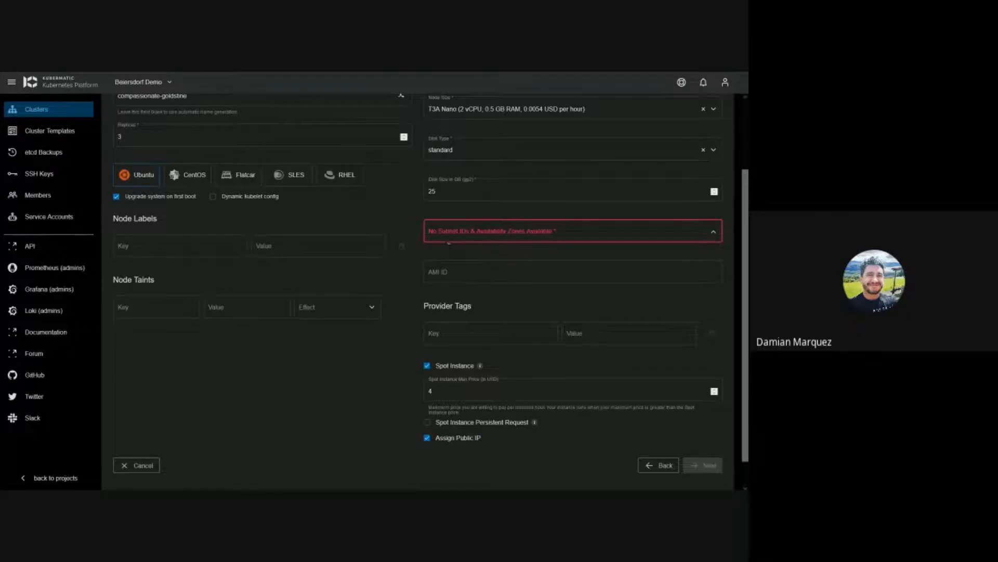
{"action": "scroll", "coordinate": [449, 242], "scroll_direction": "up", "scroll_amount": 2}
{"action": "scroll", "coordinate": [560, 341], "scroll_direction": "down", "scroll_amount": 2}
Step: Cancel the AWS cluster wizard and return to the Clusters list
{"action": "scroll", "coordinate": [560, 341], "scroll_direction": "up", "scroll_amount": 2}
{"action": "scroll", "coordinate": [560, 341], "scroll_direction": "down", "scroll_amount": 3}
{"action": "left_click", "coordinate": [142, 436]}
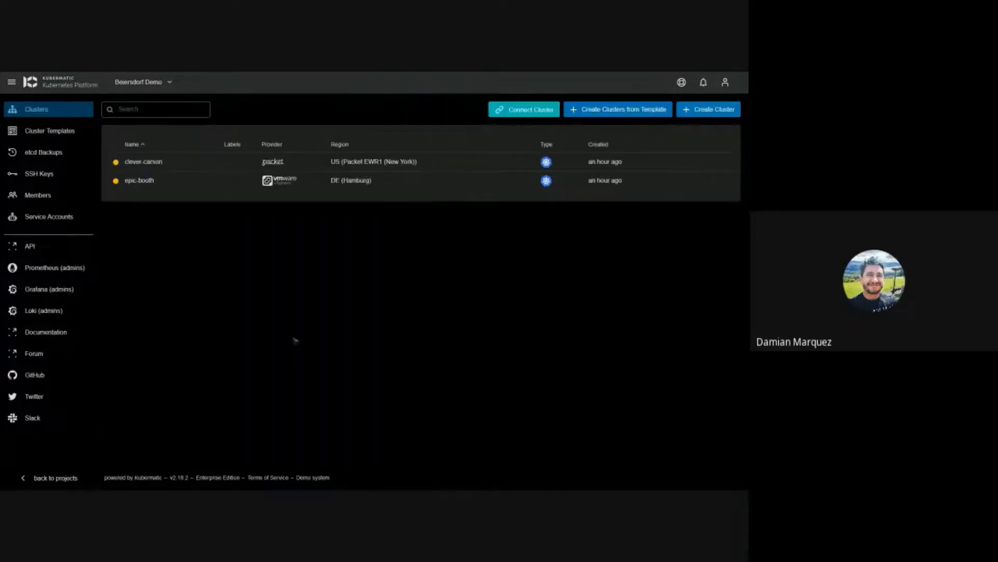
Step: Start a Google Cloud cluster in Frankfurt named romantic-heisenberg on version 1.19.15
{"action": "left_click", "coordinate": [692, 110]}
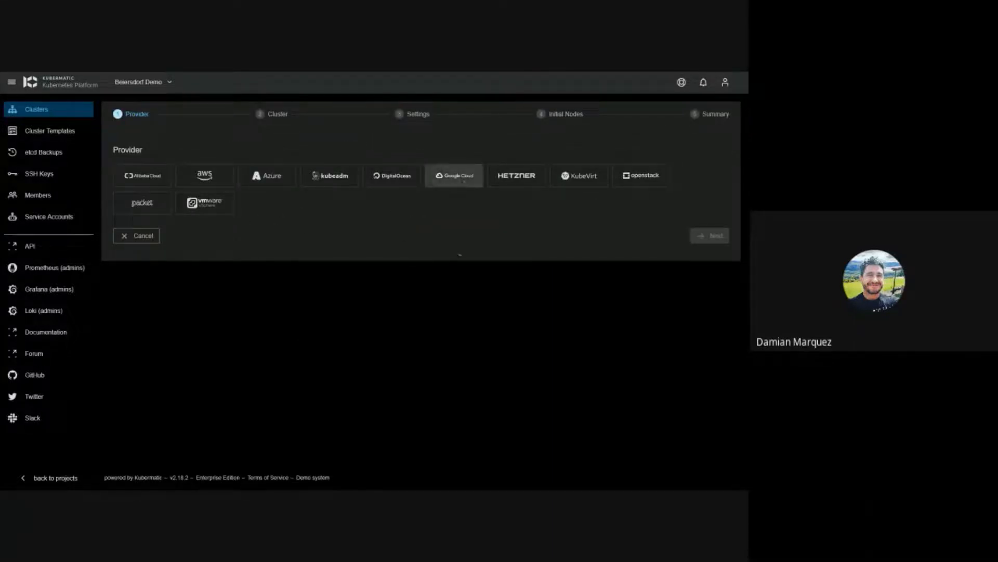
{"action": "left_click", "coordinate": [454, 176]}
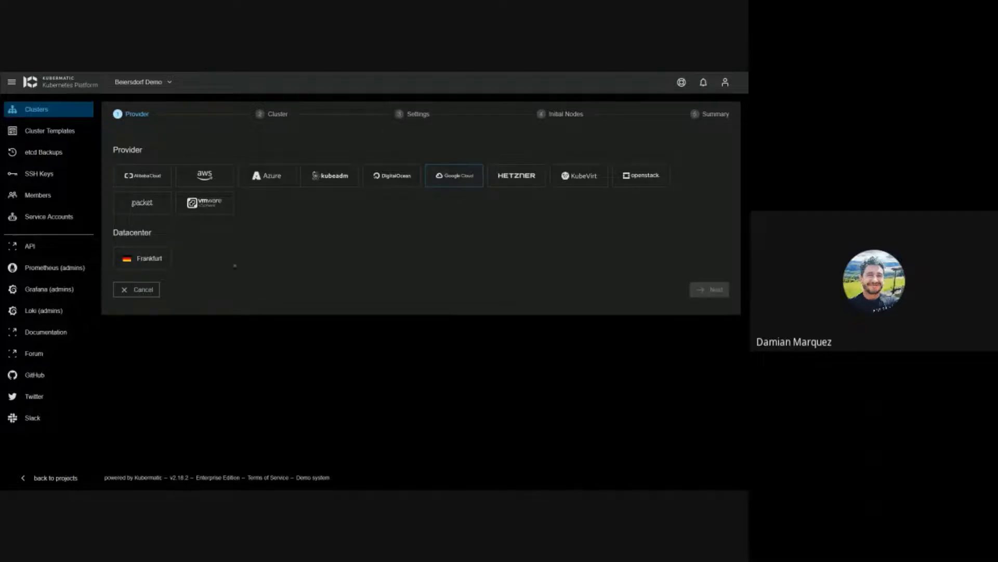
{"action": "left_click", "coordinate": [154, 266]}
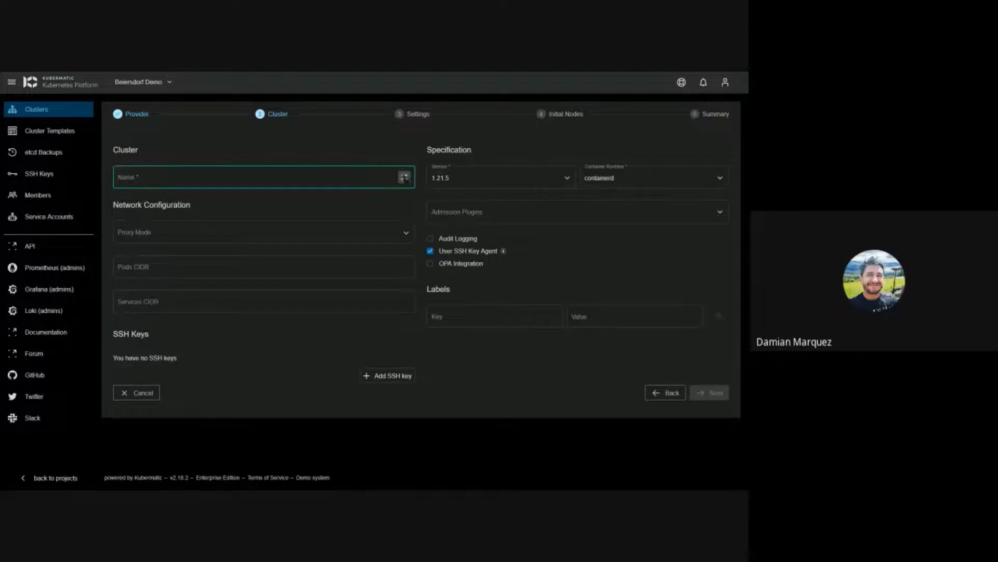
{"action": "left_click", "coordinate": [405, 177]}
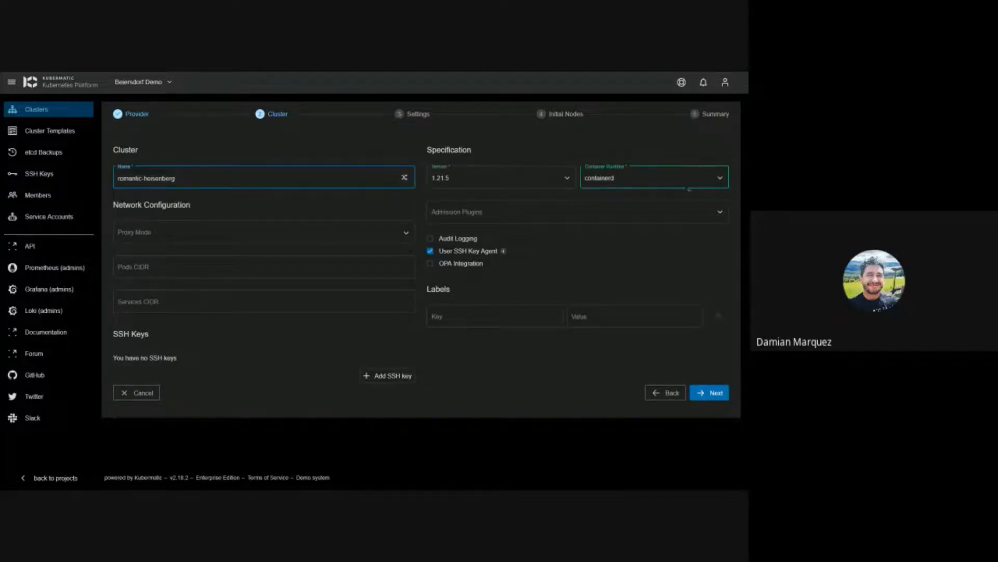
{"action": "left_click", "coordinate": [527, 179]}
{"action": "left_click", "coordinate": [478, 198]}
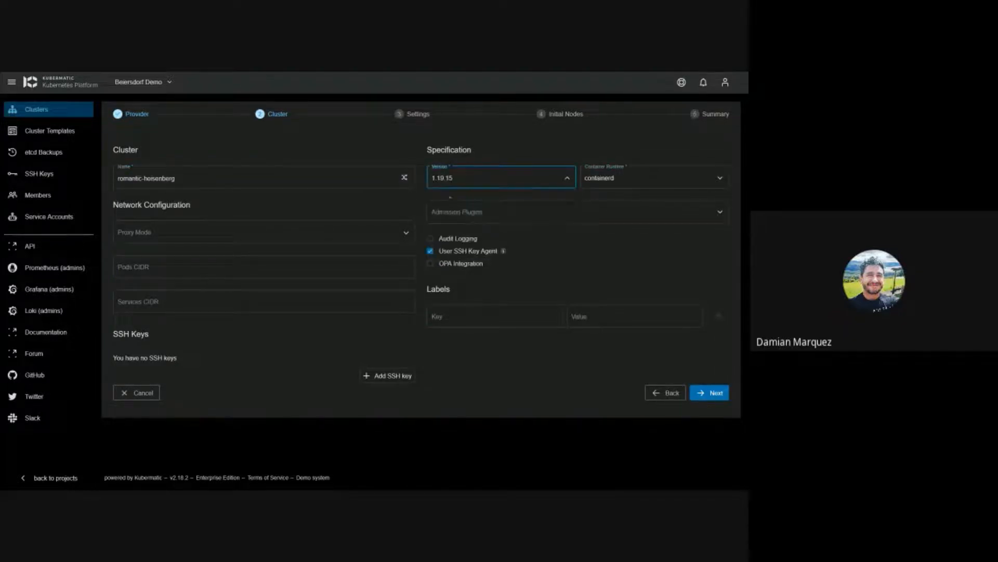
{"action": "left_click", "coordinate": [709, 392]}
Step: Apply the kubermatic-com provider preset and continue to Initial Nodes
{"action": "left_click", "coordinate": [370, 192]}
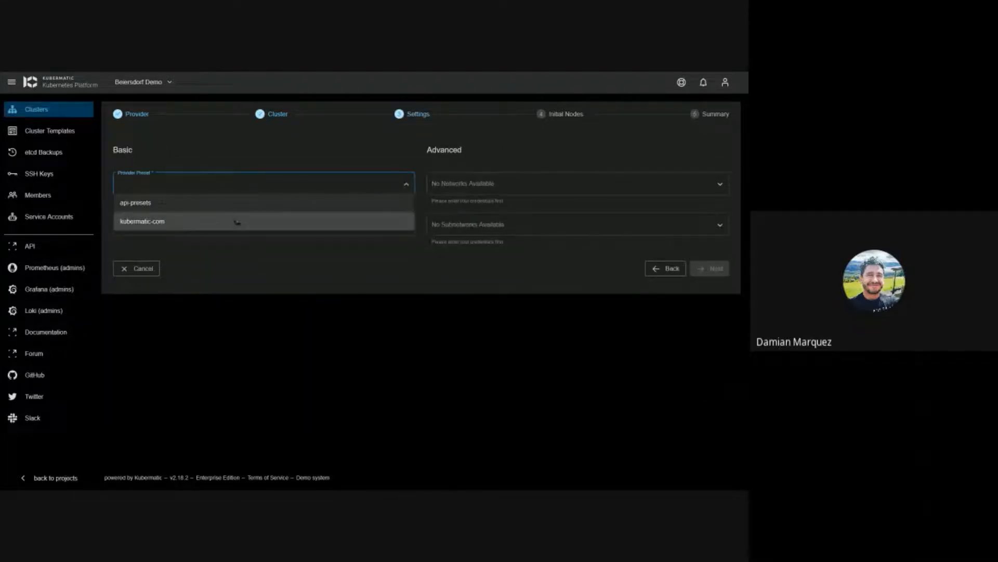
{"action": "left_click", "coordinate": [327, 289]}
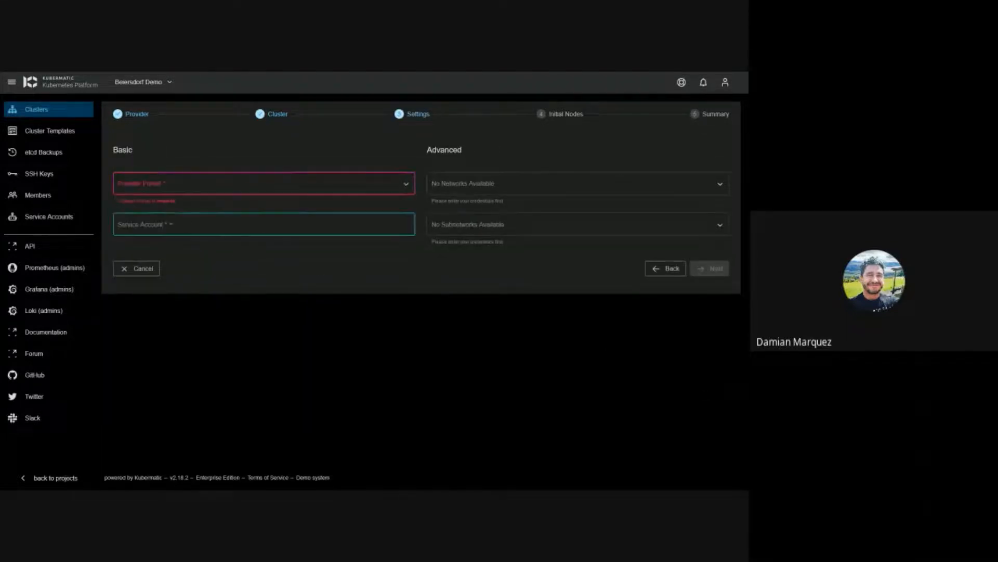
{"action": "left_click", "coordinate": [203, 187]}
{"action": "left_click", "coordinate": [178, 221]}
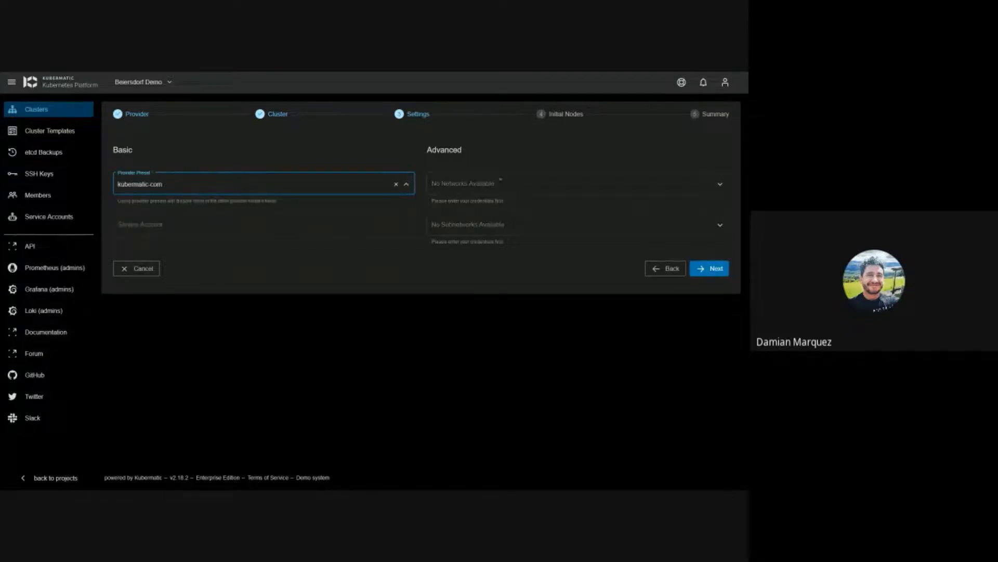
{"action": "left_click", "coordinate": [712, 269]}
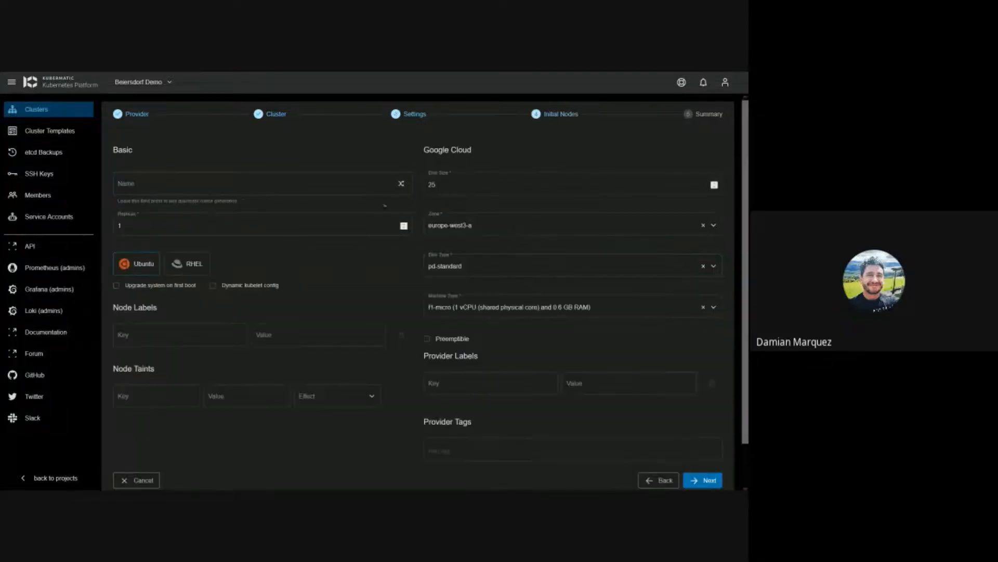
Step: Name the nodes hardcore-murdock and set 3 replicas
{"action": "left_click", "coordinate": [401, 183]}
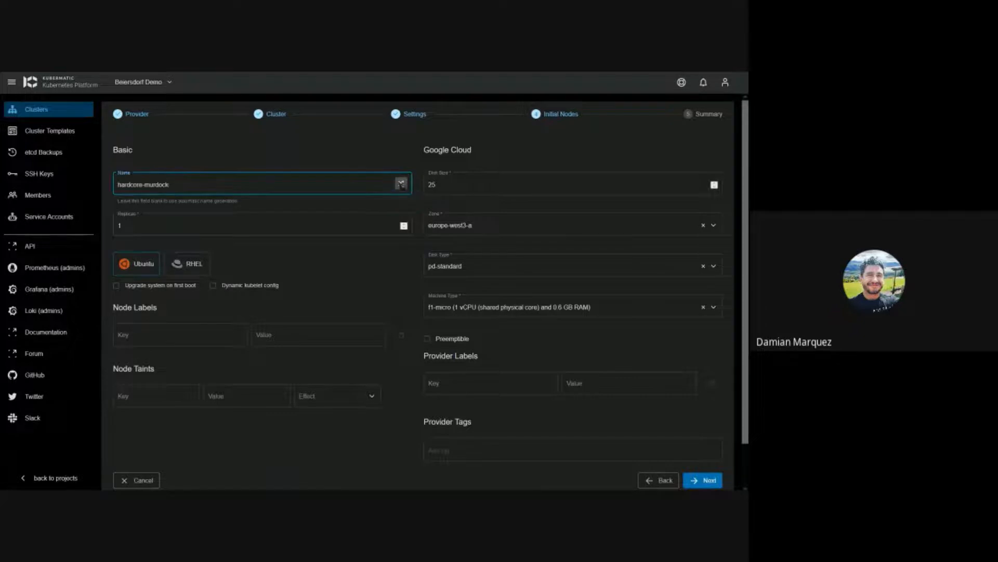
{"action": "left_click", "coordinate": [403, 223]}
{"action": "left_click", "coordinate": [403, 223]}
{"action": "left_click", "coordinate": [404, 223]}
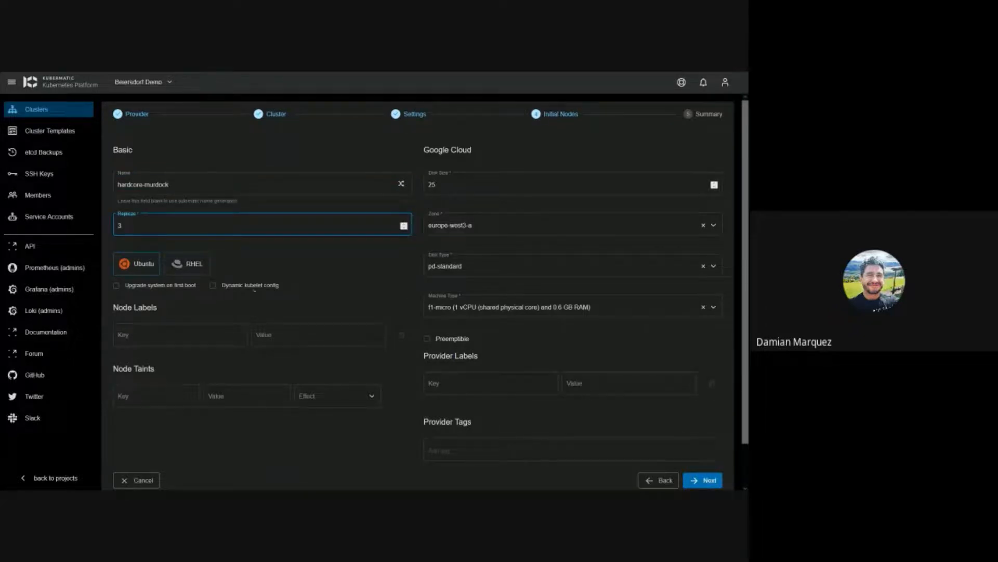
Step: Review disk size and zone, keeping pd-standard disks and the f1-micro machine type
{"action": "left_click", "coordinate": [678, 188]}
{"action": "left_click", "coordinate": [546, 232]}
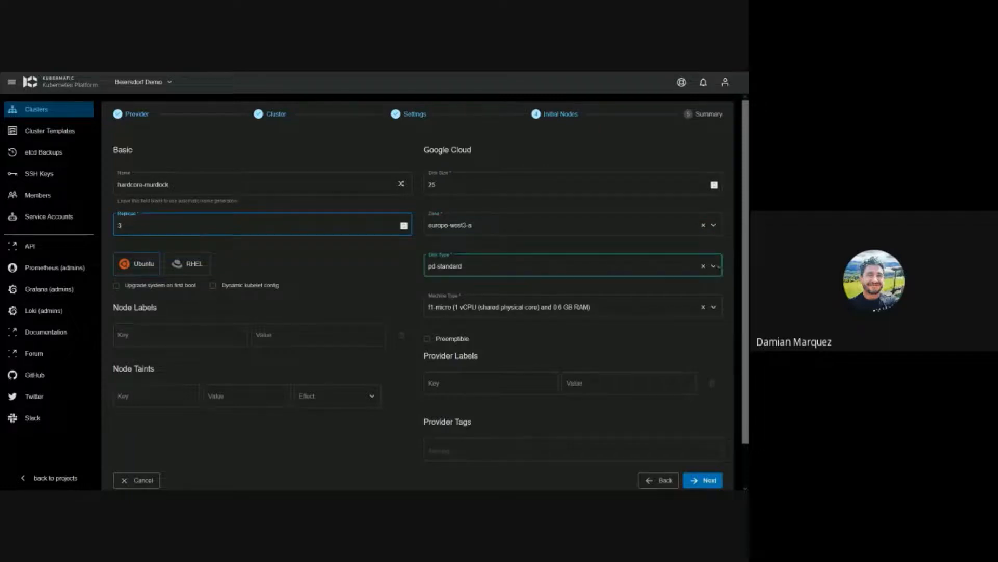
{"action": "left_click", "coordinate": [714, 266]}
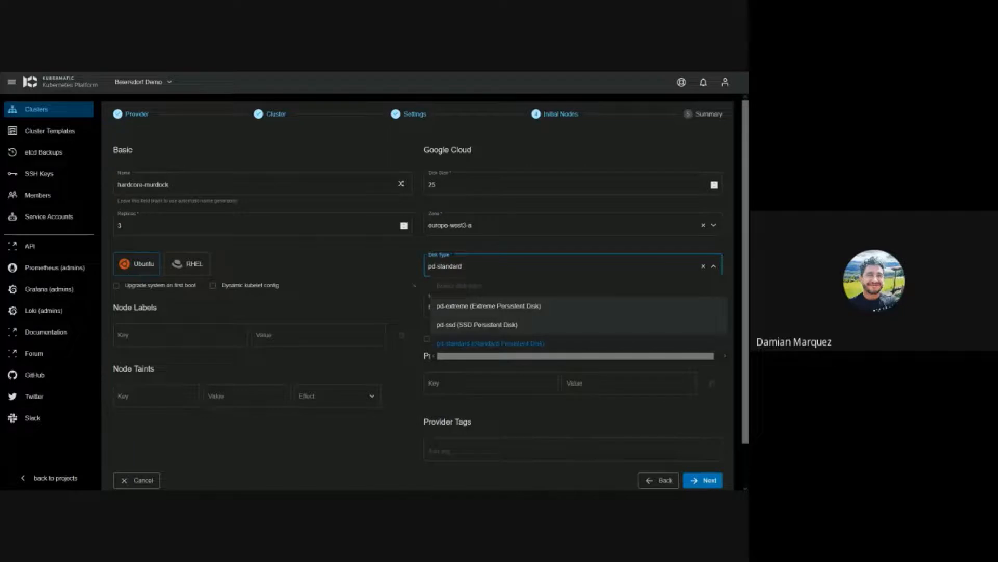
{"action": "left_click", "coordinate": [379, 281]}
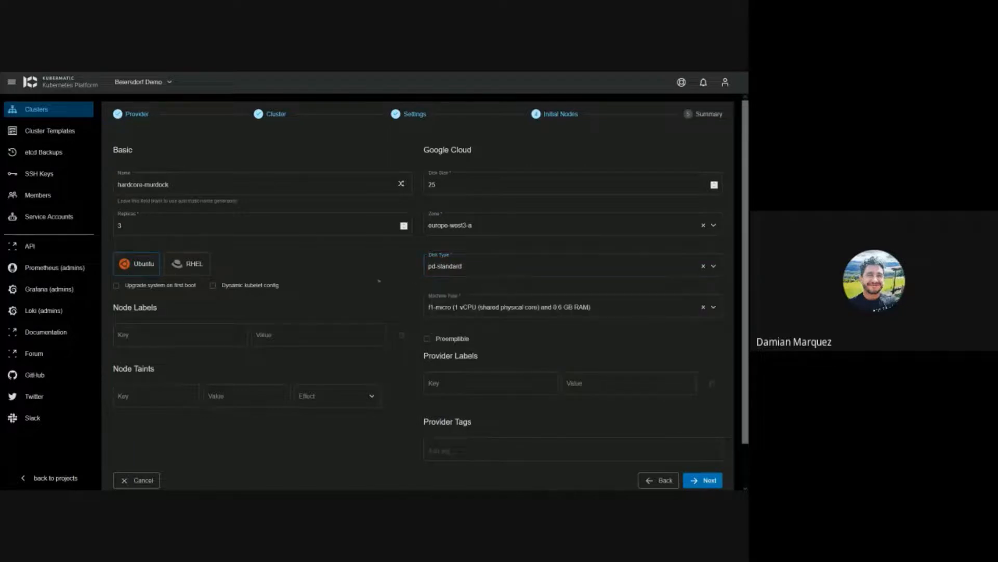
{"action": "scroll", "coordinate": [379, 281], "scroll_direction": "down", "scroll_amount": 1}
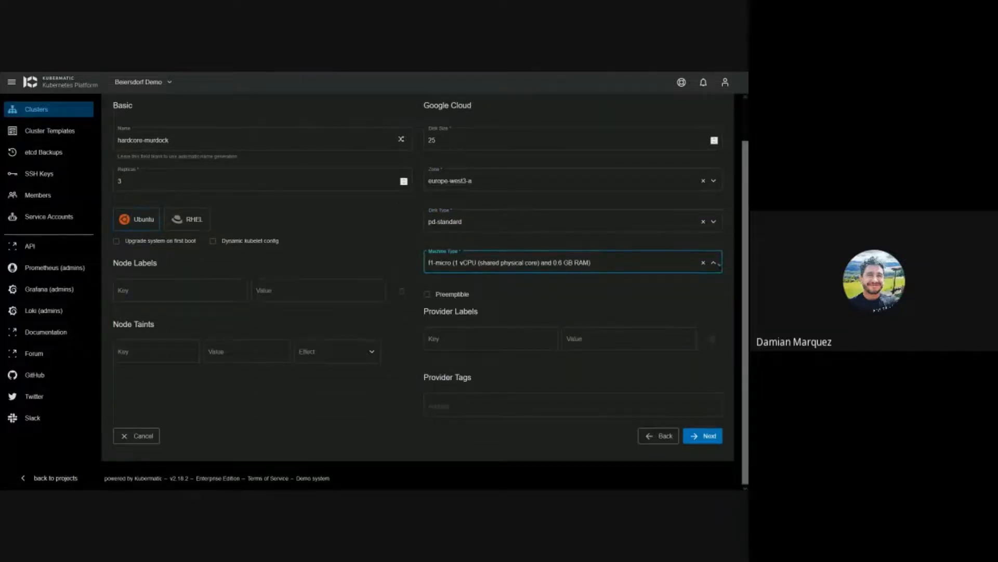
{"action": "left_click", "coordinate": [719, 264]}
{"action": "scroll", "coordinate": [671, 320], "scroll_direction": "down", "scroll_amount": 10}
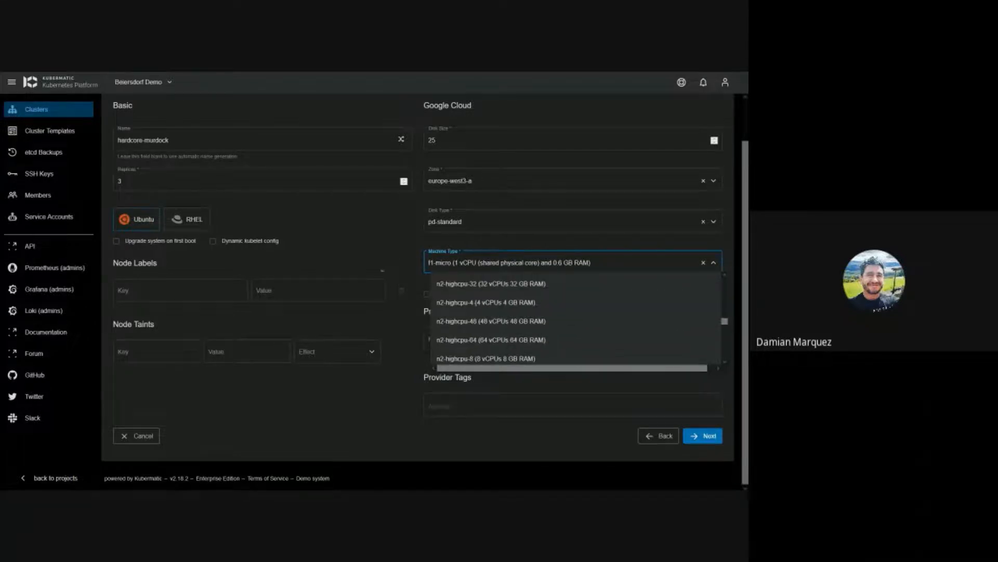
{"action": "left_click", "coordinate": [412, 255]}
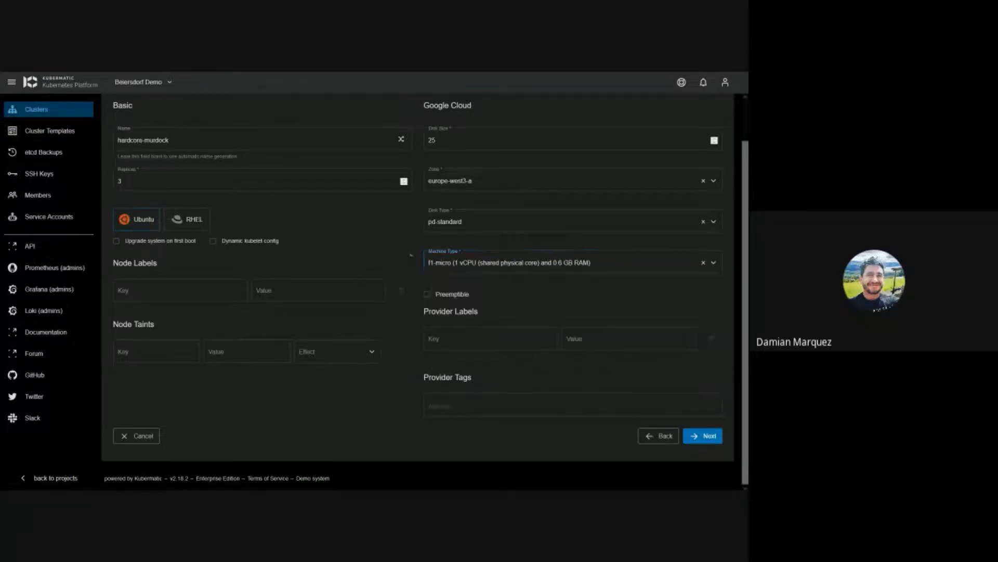
{"action": "scroll", "coordinate": [418, 284], "scroll_direction": "down", "scroll_amount": 1}
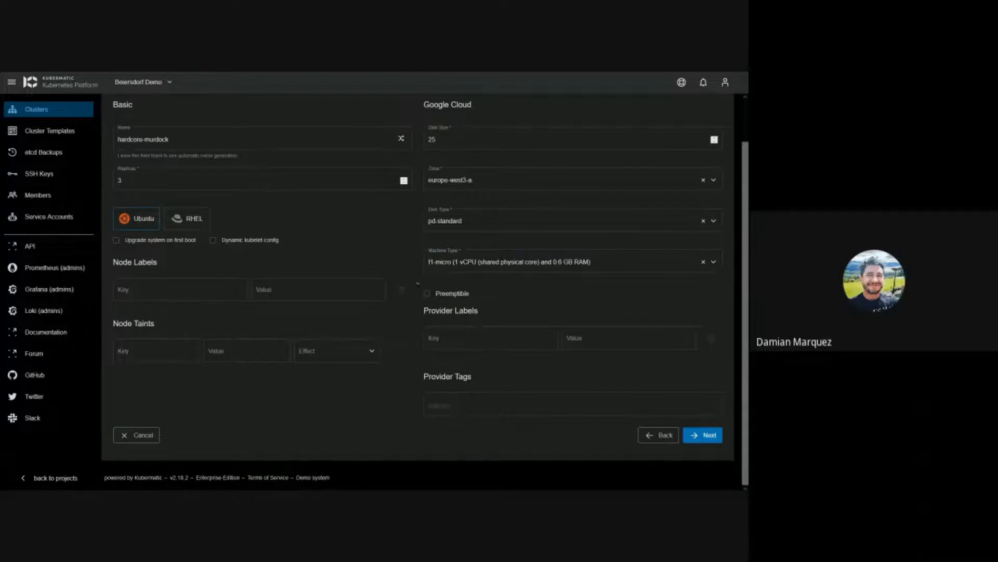
Step: Review the summary for romantic-heisenberg with hardcore-murdock nodes and create the cluster
{"action": "left_click", "coordinate": [697, 434]}
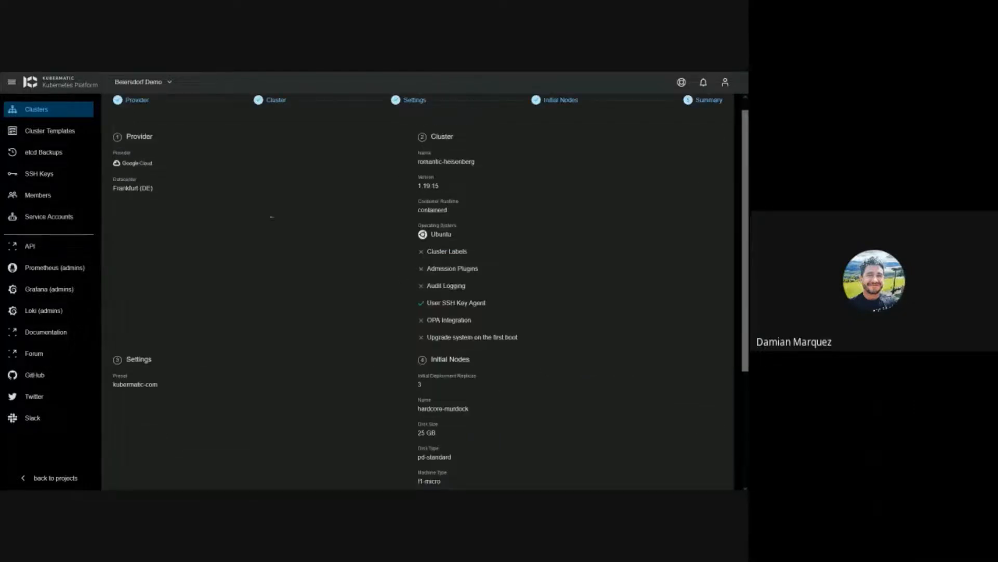
{"action": "scroll", "coordinate": [370, 285], "scroll_direction": "up", "scroll_amount": 1}
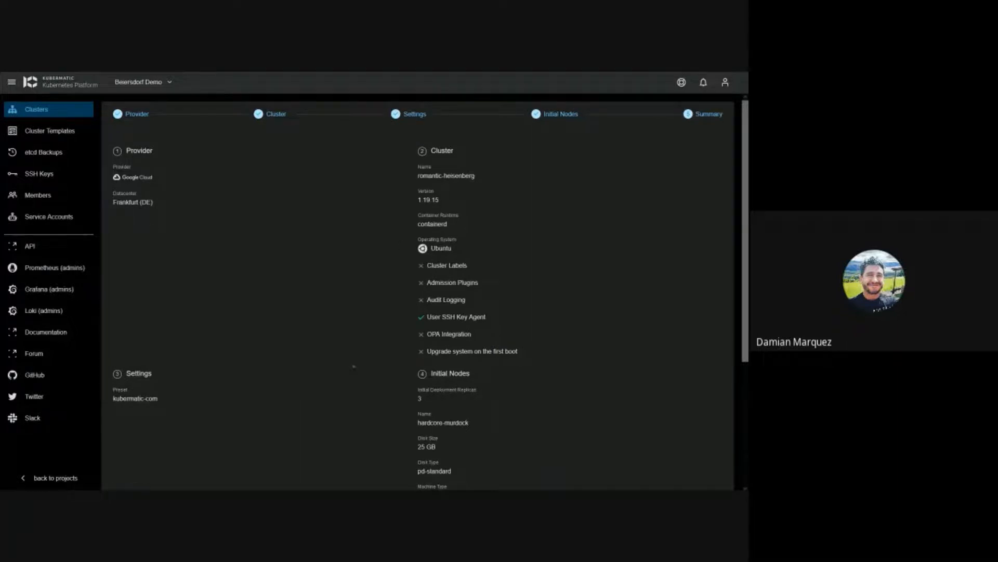
{"action": "scroll", "coordinate": [354, 366], "scroll_direction": "down", "scroll_amount": 1}
{"action": "scroll", "coordinate": [406, 299], "scroll_direction": "down", "scroll_amount": 3}
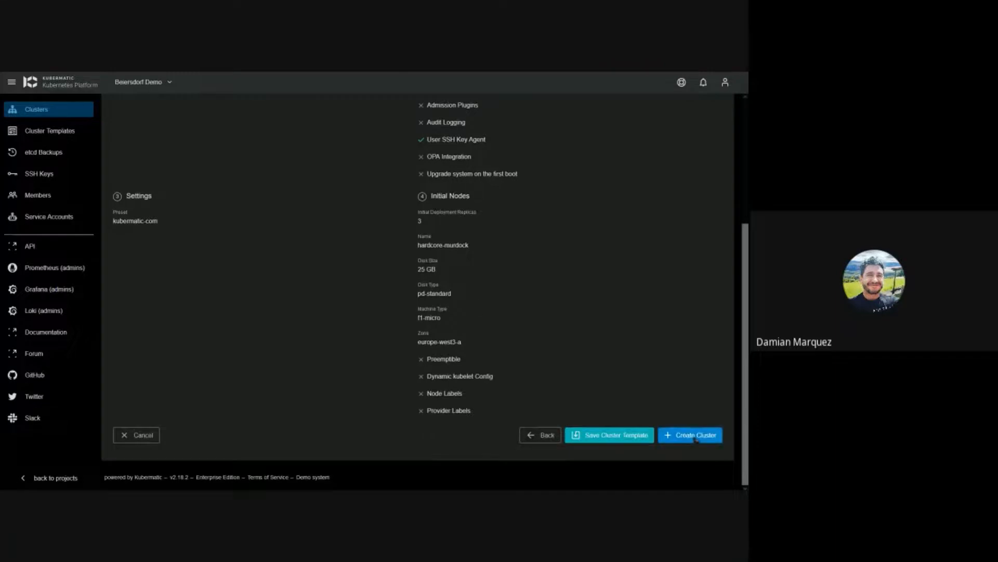
{"action": "left_click", "coordinate": [696, 440]}
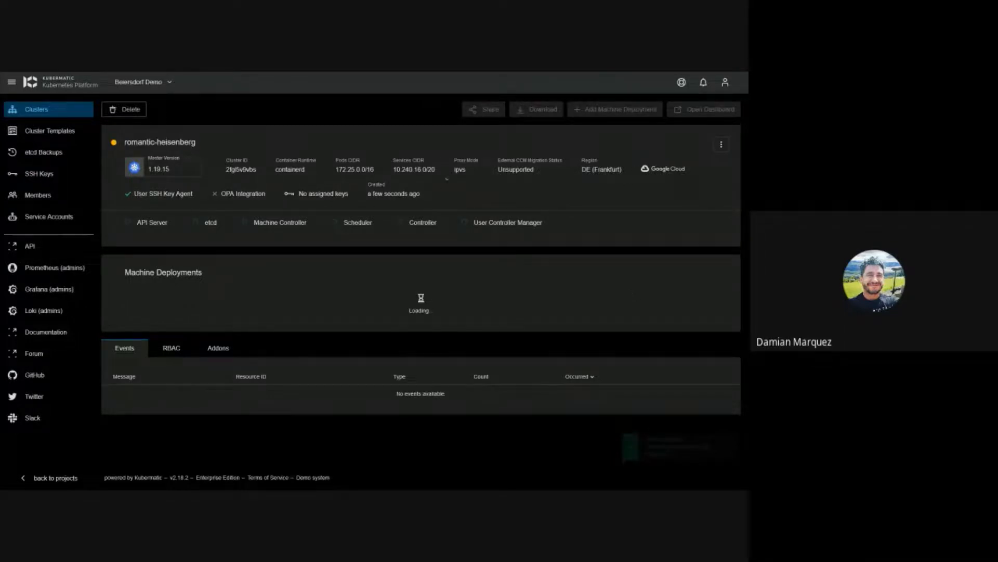
Step: Go back to the projects list and open the Beiersdorf Demo project's clusters
{"action": "mouse_move", "coordinate": [130, 224]}
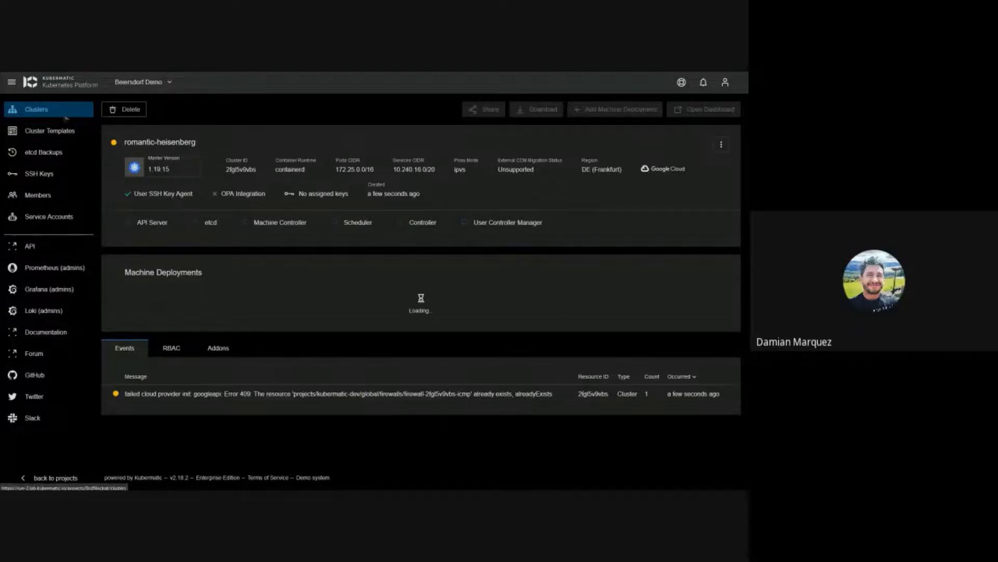
{"action": "left_click", "coordinate": [52, 477]}
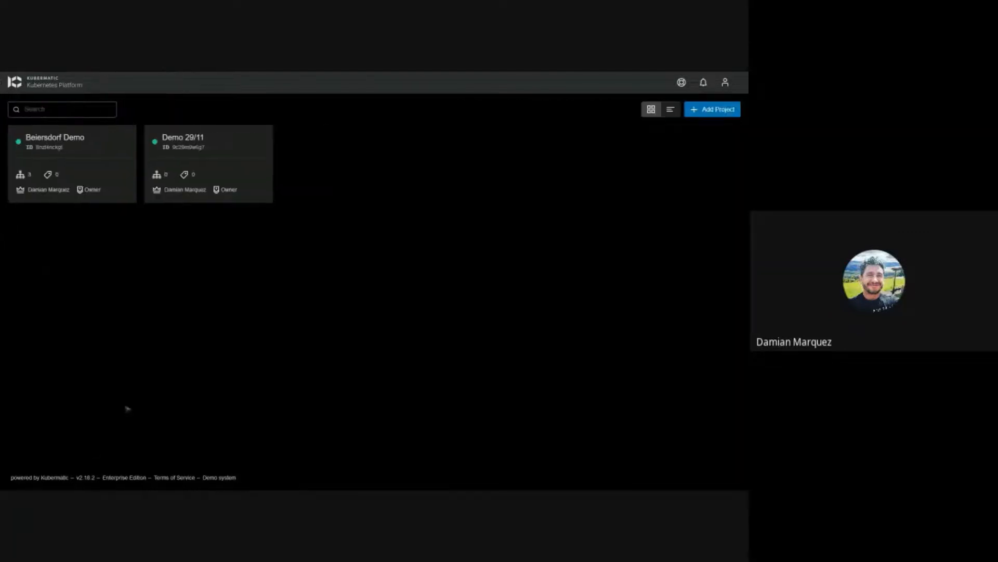
{"action": "left_click", "coordinate": [60, 153]}
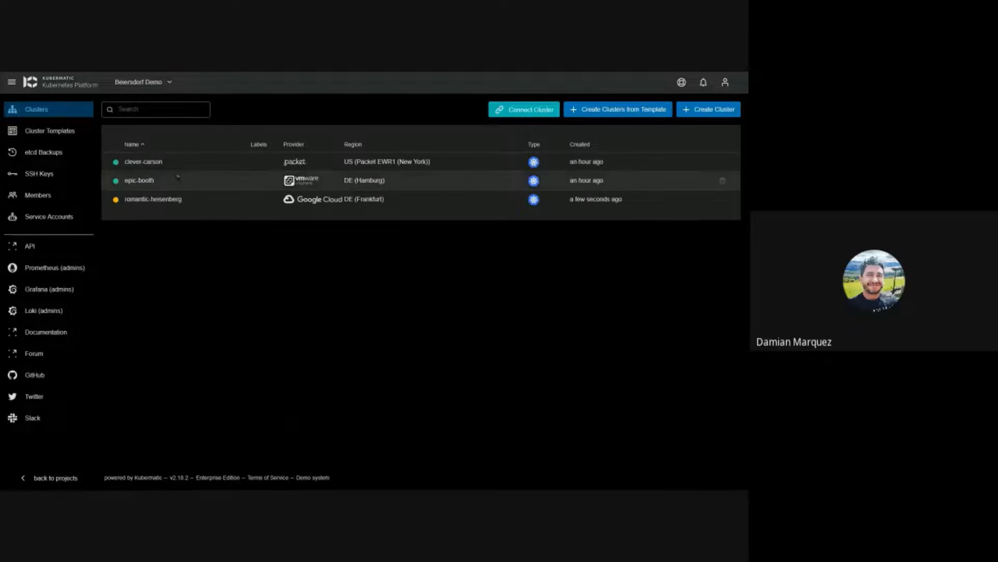
Step: Open clever-carson's kind-banach machine deployment and page through its event log
{"action": "left_click", "coordinate": [224, 165]}
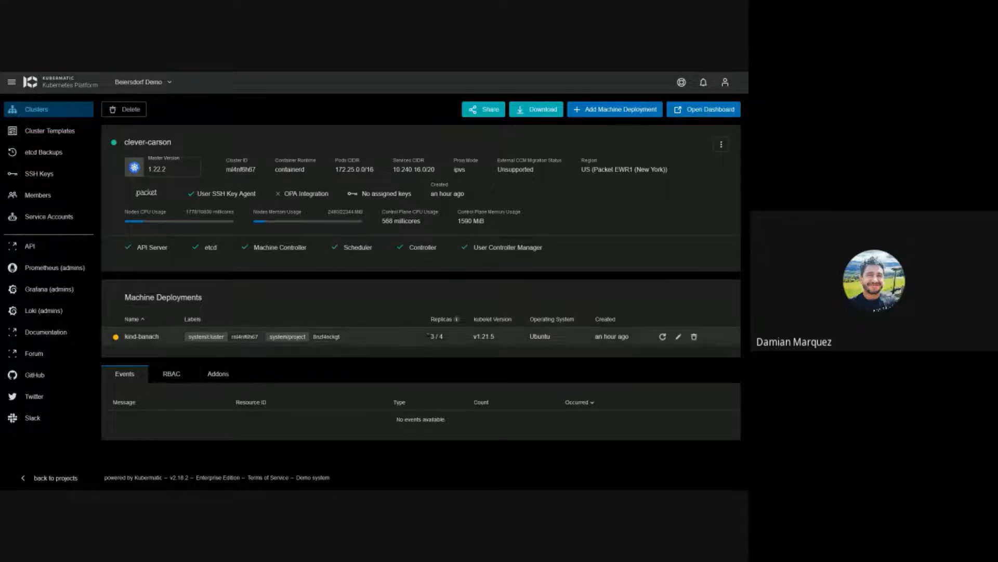
{"action": "left_click", "coordinate": [426, 337]}
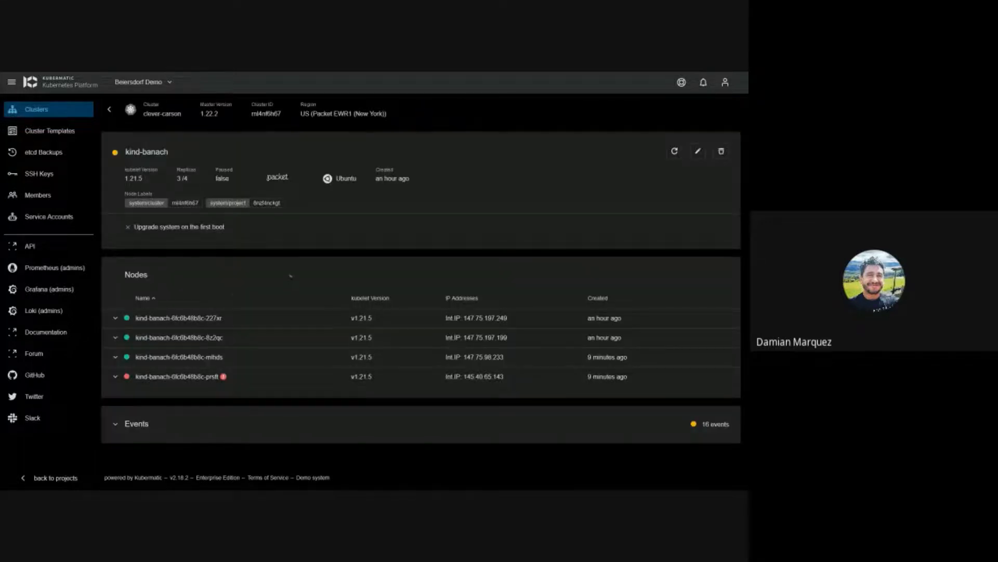
{"action": "left_click", "coordinate": [183, 415]}
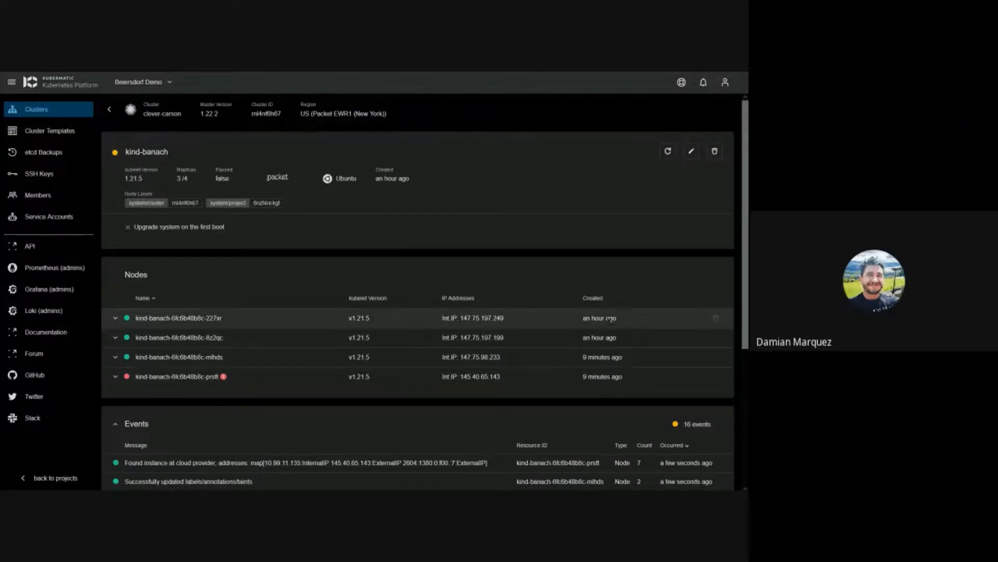
{"action": "scroll", "coordinate": [179, 188], "scroll_direction": "down", "scroll_amount": 5}
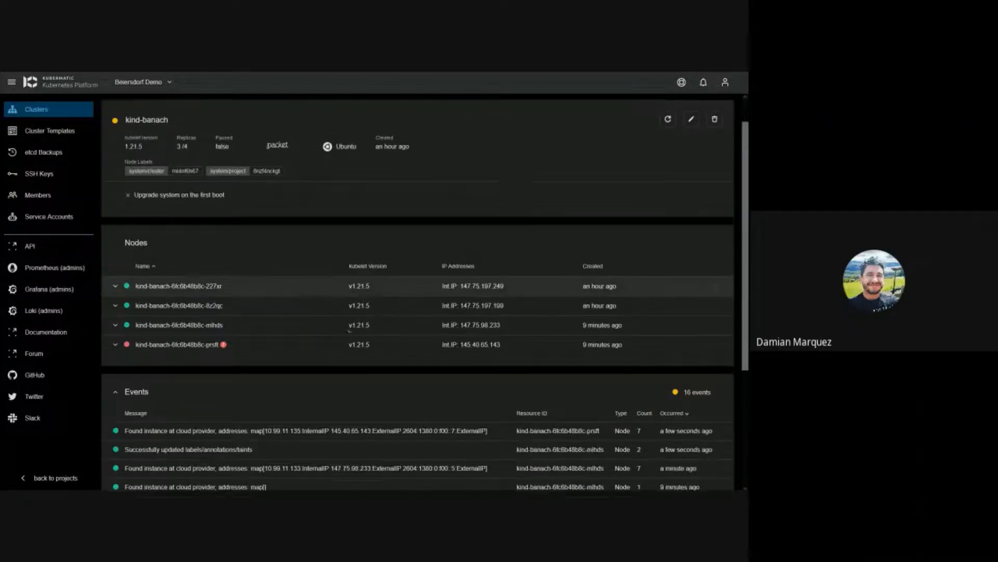
{"action": "left_click", "coordinate": [183, 248]}
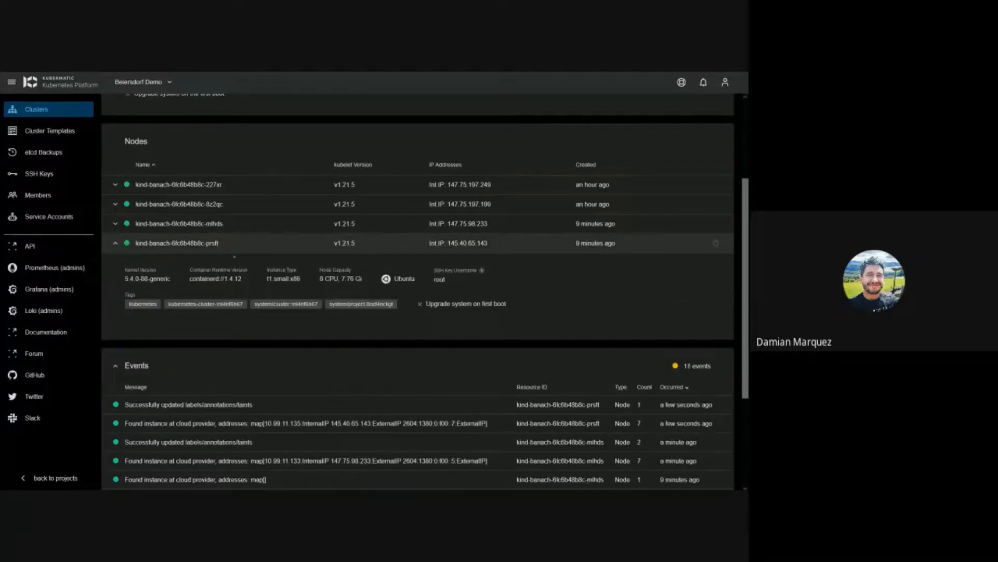
{"action": "scroll", "coordinate": [346, 347], "scroll_direction": "down", "scroll_amount": 5}
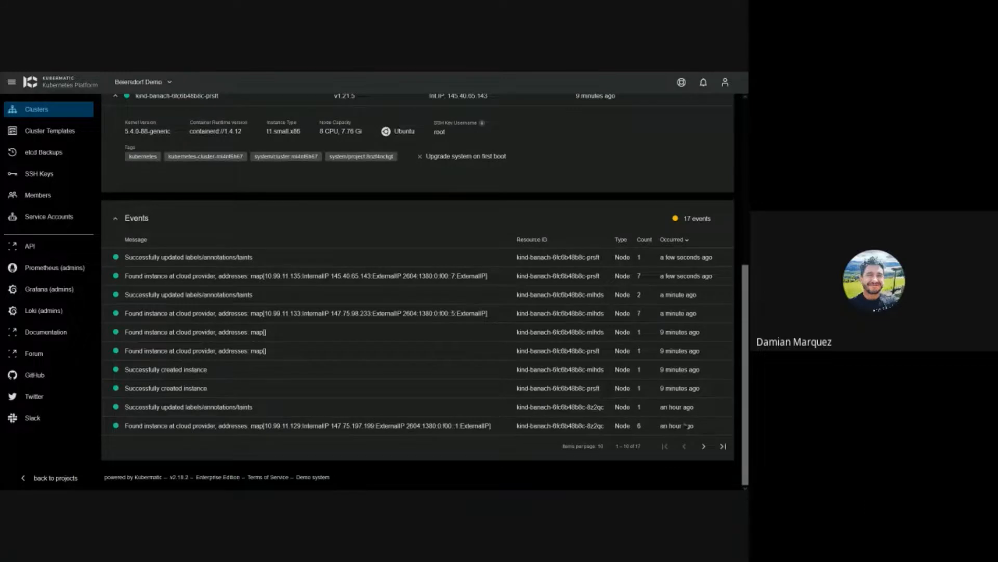
{"action": "left_click", "coordinate": [704, 446]}
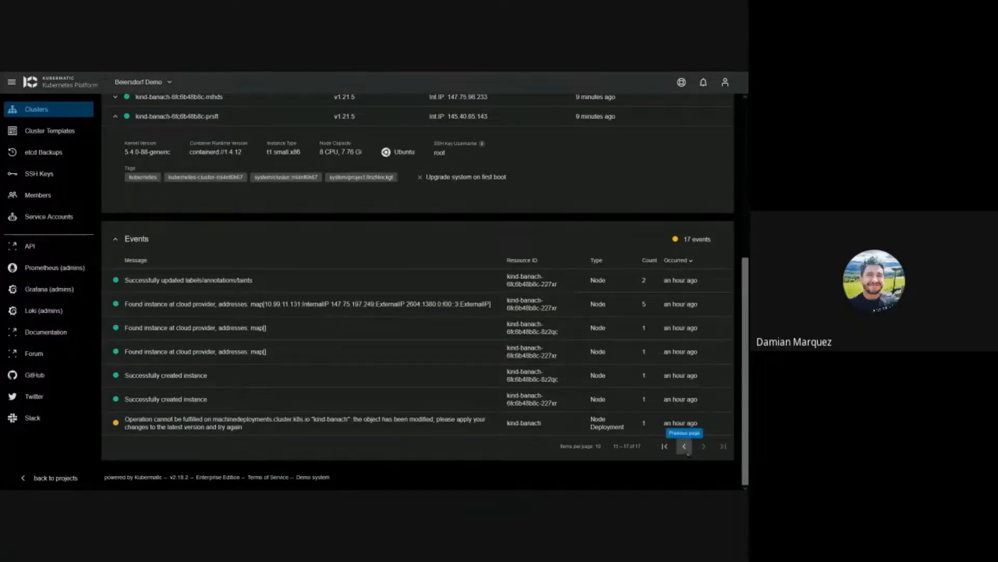
{"action": "left_click", "coordinate": [685, 447]}
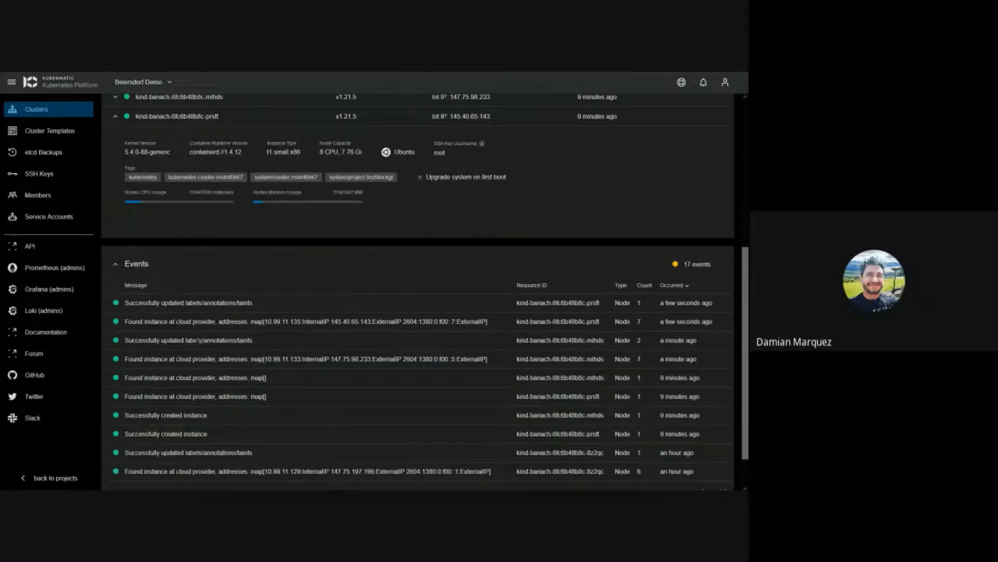
Step: Expand the mihds, prsft, 227xr and 8z2qc node rows to view their details
{"action": "left_click_drag", "start_coordinate": [129, 303], "coordinate": [252, 303]}
{"action": "left_click", "coordinate": [252, 302]}
{"action": "scroll", "coordinate": [241, 270], "scroll_direction": "up", "scroll_amount": 2}
{"action": "scroll", "coordinate": [242, 271], "scroll_direction": "up", "scroll_amount": 4}
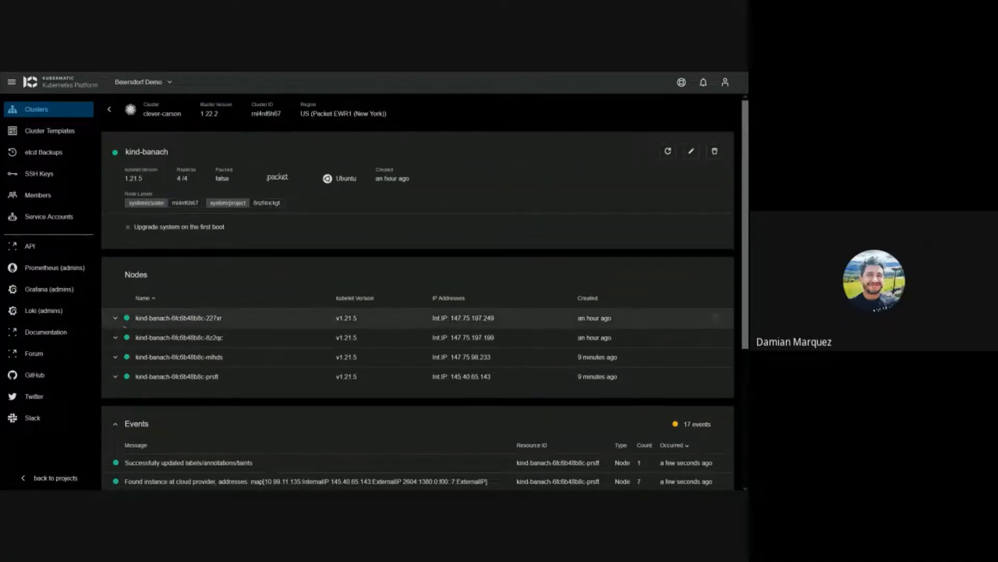
{"action": "left_click", "coordinate": [118, 358]}
{"action": "scroll", "coordinate": [122, 364], "scroll_direction": "down", "scroll_amount": 2}
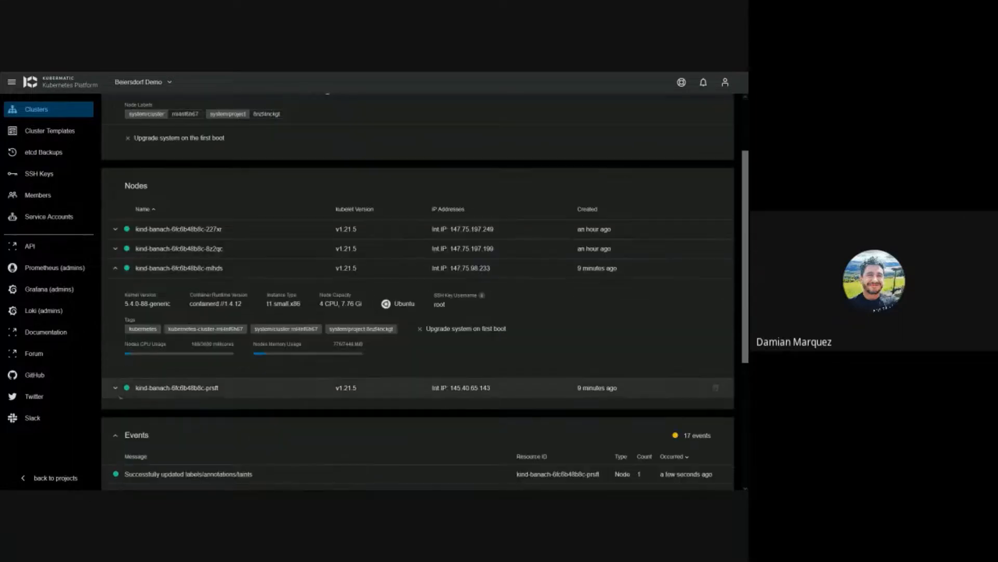
{"action": "left_click", "coordinate": [117, 388]}
{"action": "scroll", "coordinate": [272, 382], "scroll_direction": "down", "scroll_amount": 2}
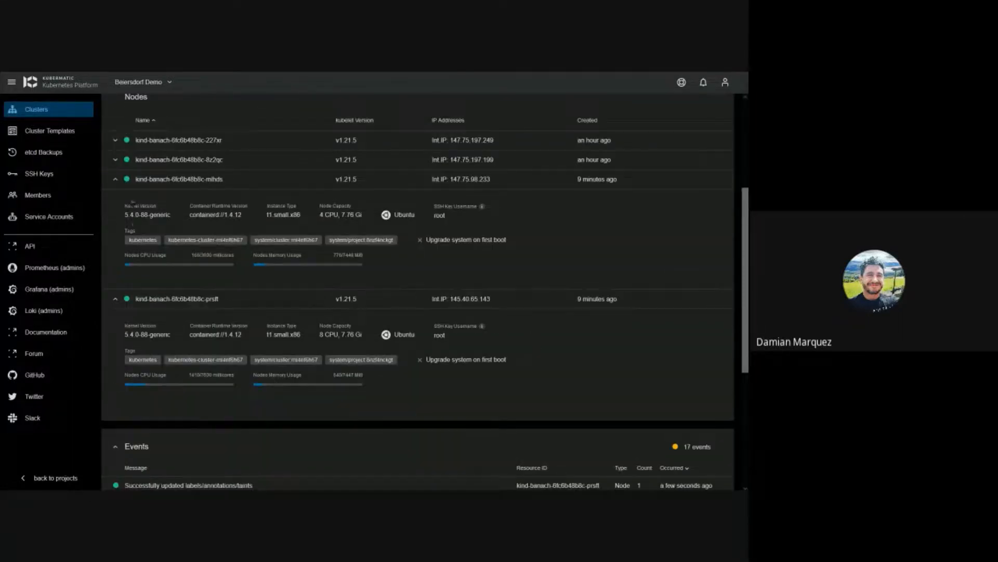
{"action": "left_click", "coordinate": [285, 160]}
{"action": "left_click", "coordinate": [284, 140]}
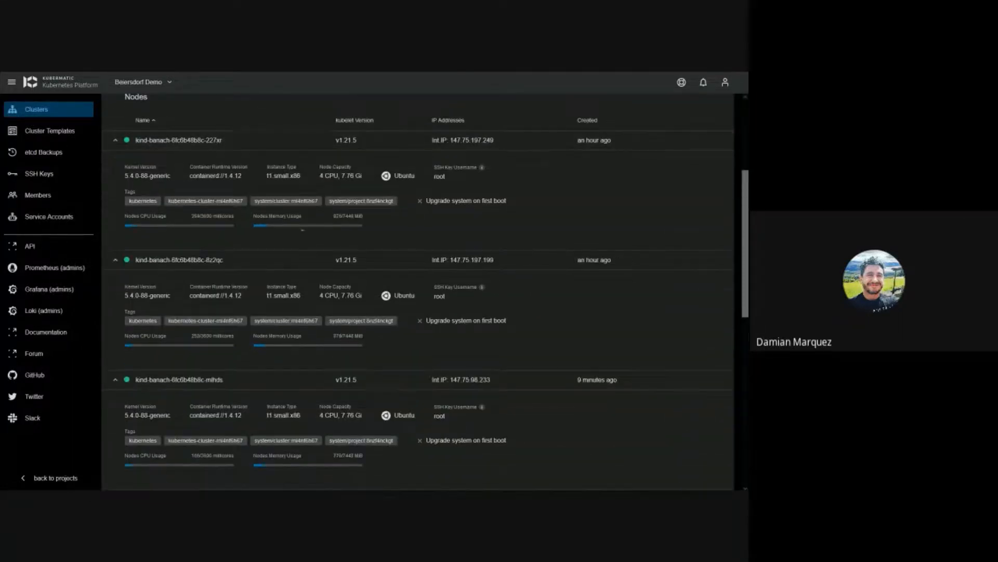
{"action": "scroll", "coordinate": [302, 229], "scroll_direction": "down", "scroll_amount": 5}
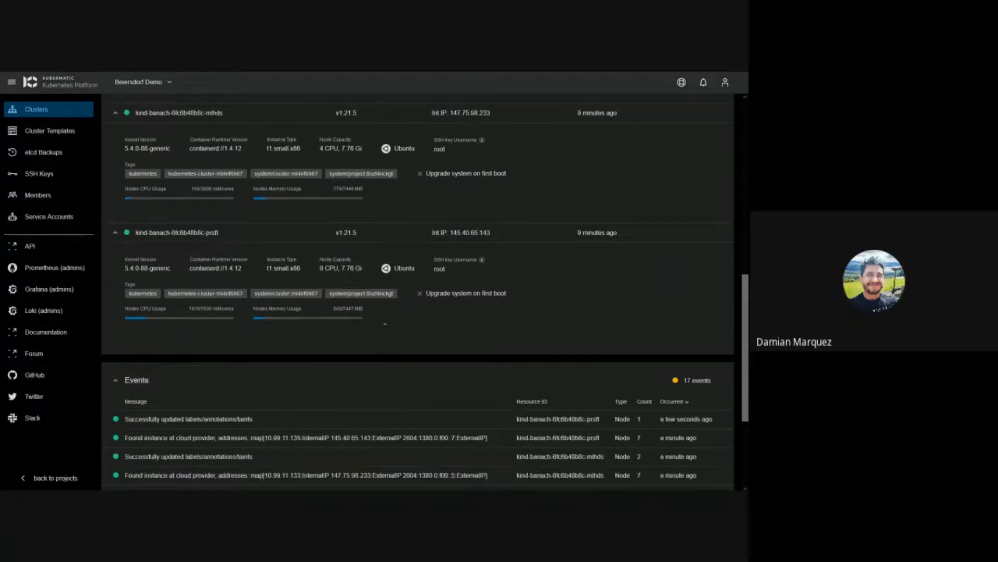
{"action": "scroll", "coordinate": [385, 324], "scroll_direction": "up", "scroll_amount": 6}
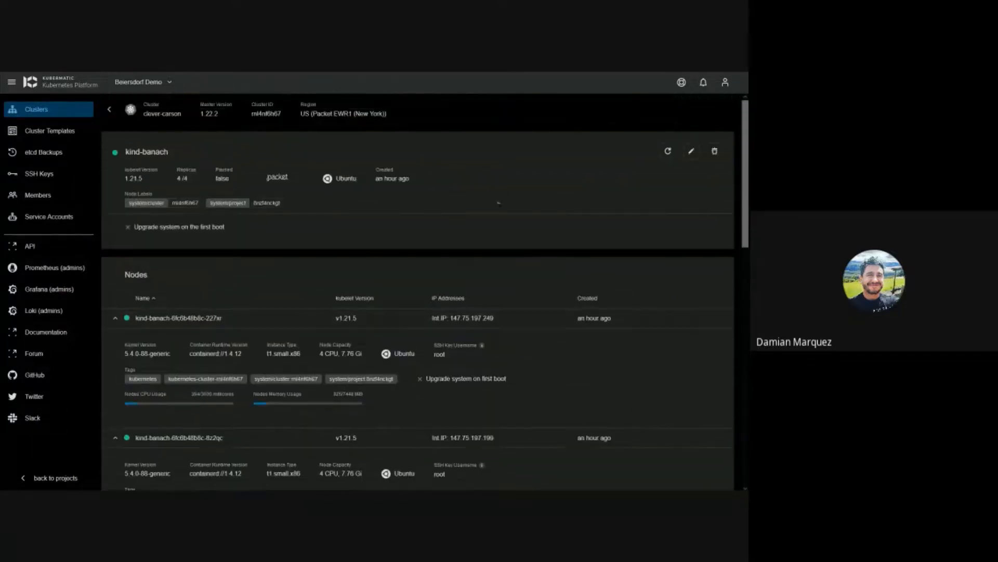
Step: Edit kind-banach to kubelet version 1.20.11, adjust the replica count, and save the changes
{"action": "left_click", "coordinate": [691, 151]}
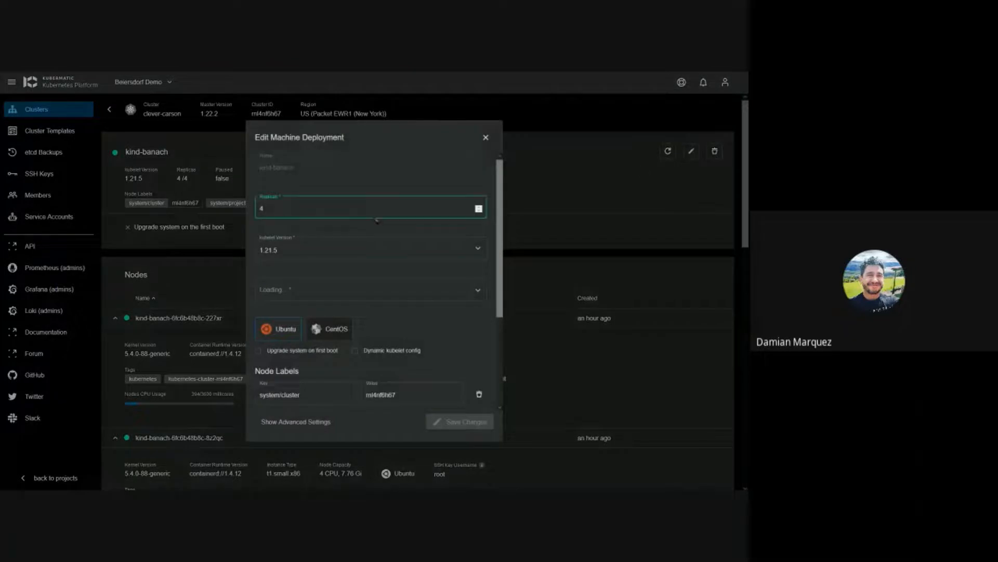
{"action": "left_click", "coordinate": [477, 248]}
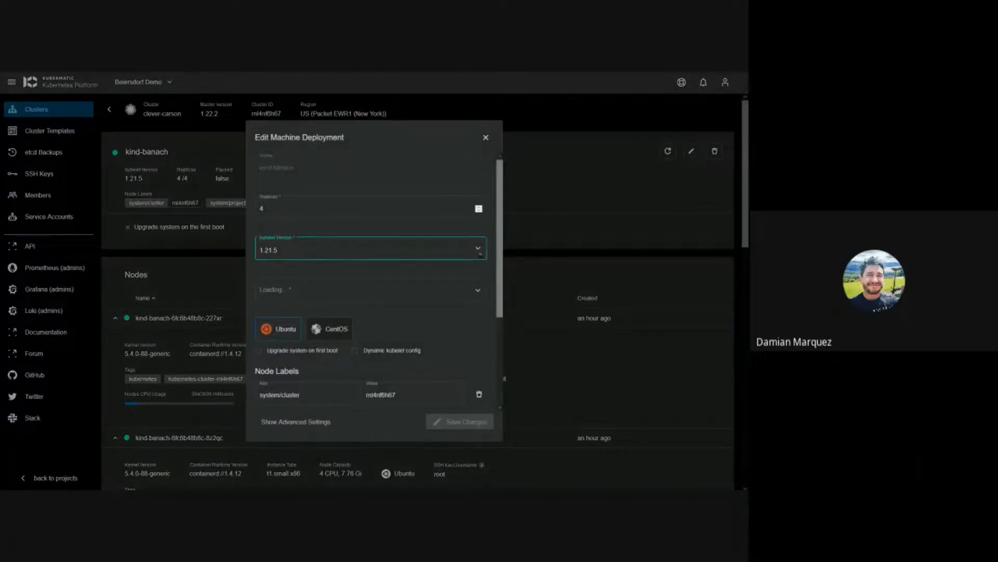
{"action": "left_click", "coordinate": [406, 270]}
{"action": "left_click", "coordinate": [479, 210]}
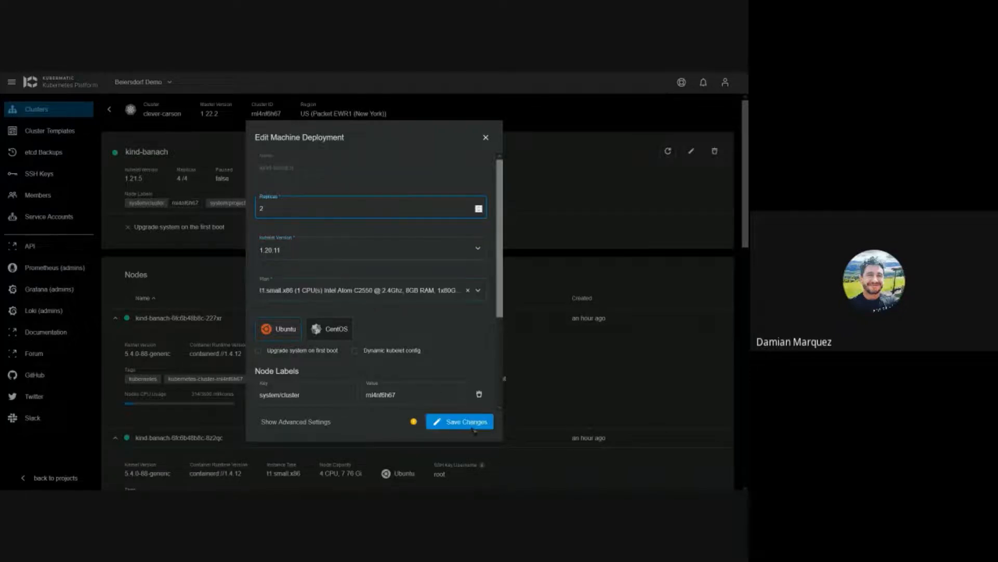
{"action": "mouse_move", "coordinate": [414, 423]}
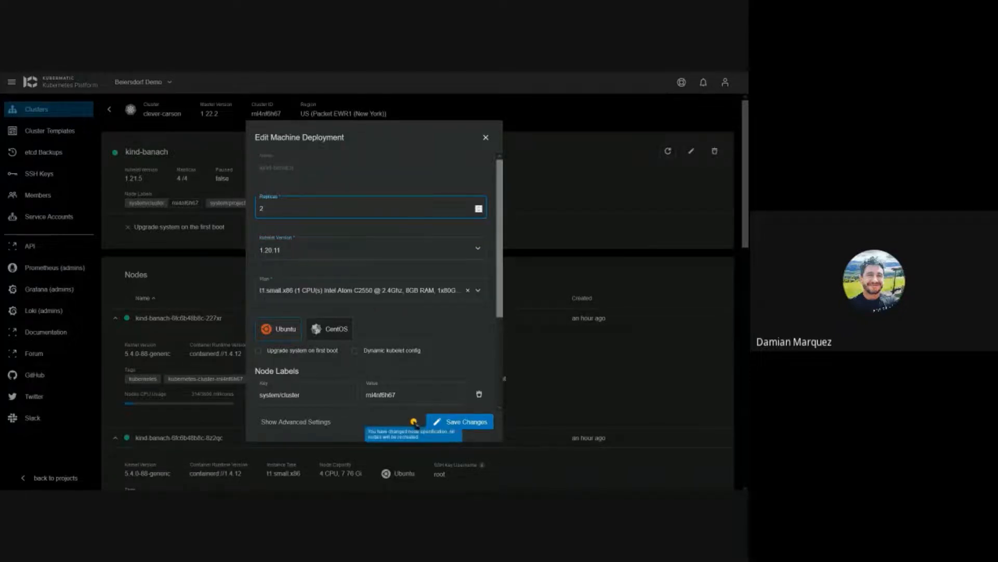
{"action": "scroll", "coordinate": [431, 285], "scroll_direction": "down", "scroll_amount": 3}
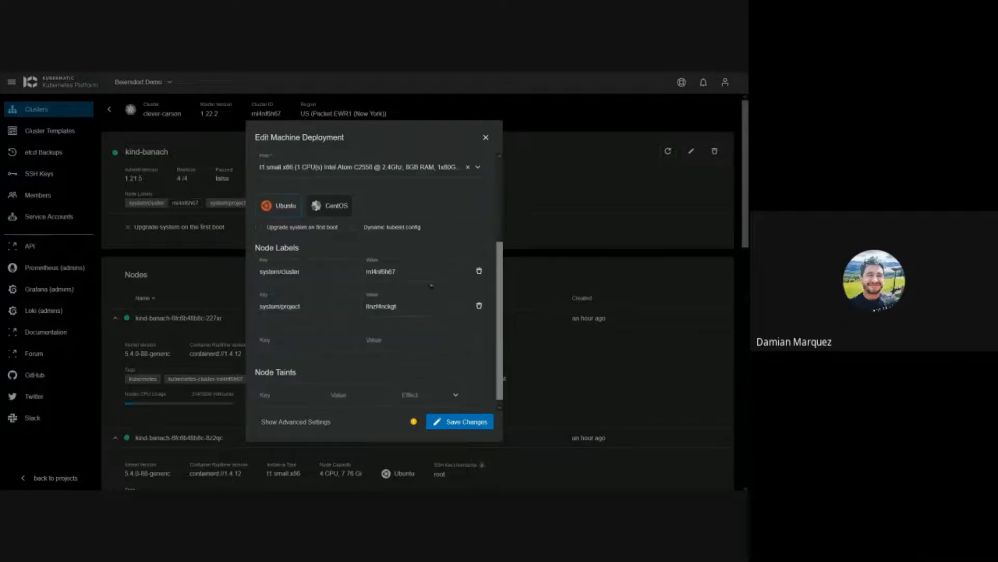
{"action": "scroll", "coordinate": [429, 294], "scroll_direction": "up", "scroll_amount": 3}
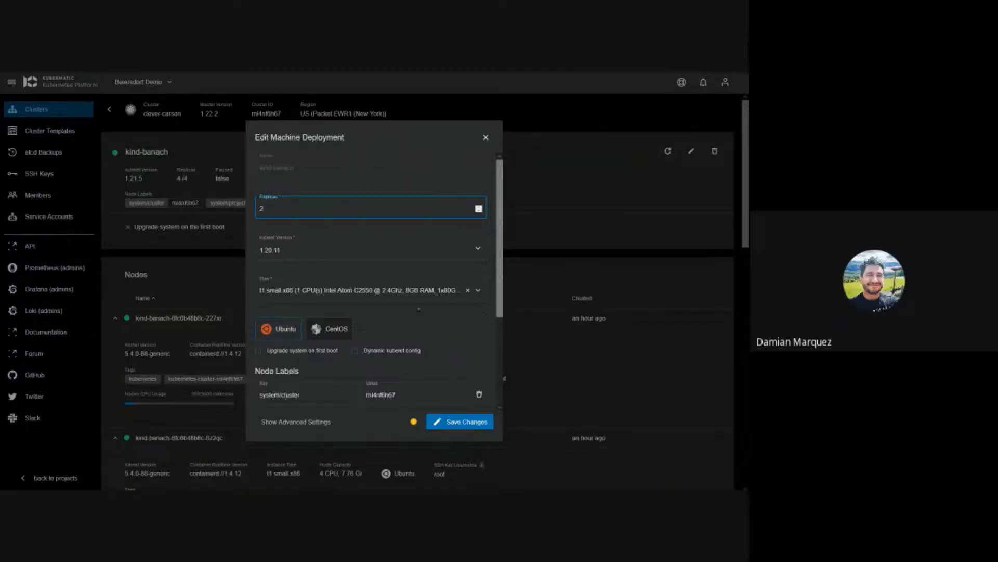
{"action": "left_click", "coordinate": [479, 207]}
{"action": "left_click", "coordinate": [468, 425]}
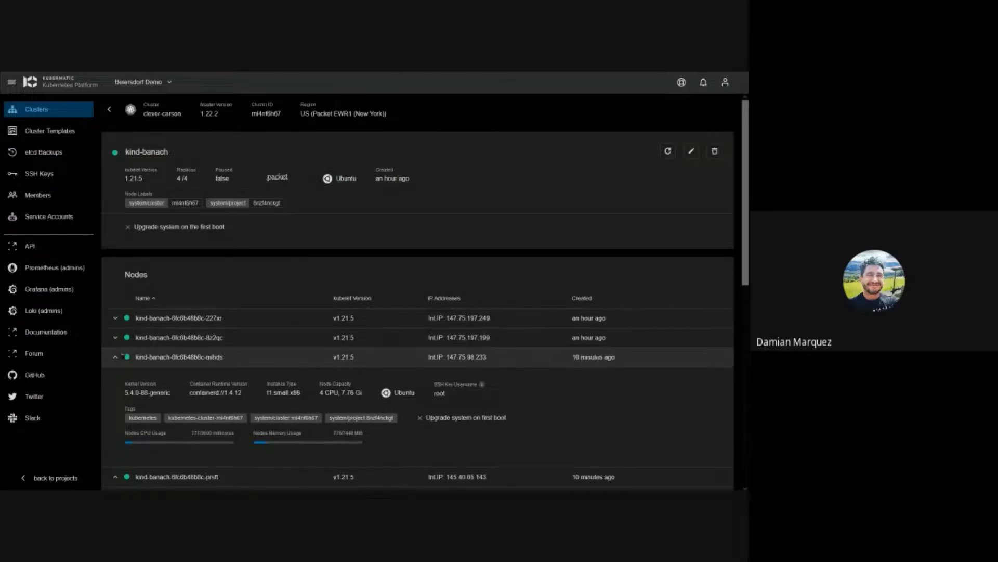
Step: Inspect the new pending pc457 node's details, then return to the clever-carson overview
{"action": "left_click", "coordinate": [303, 379]}
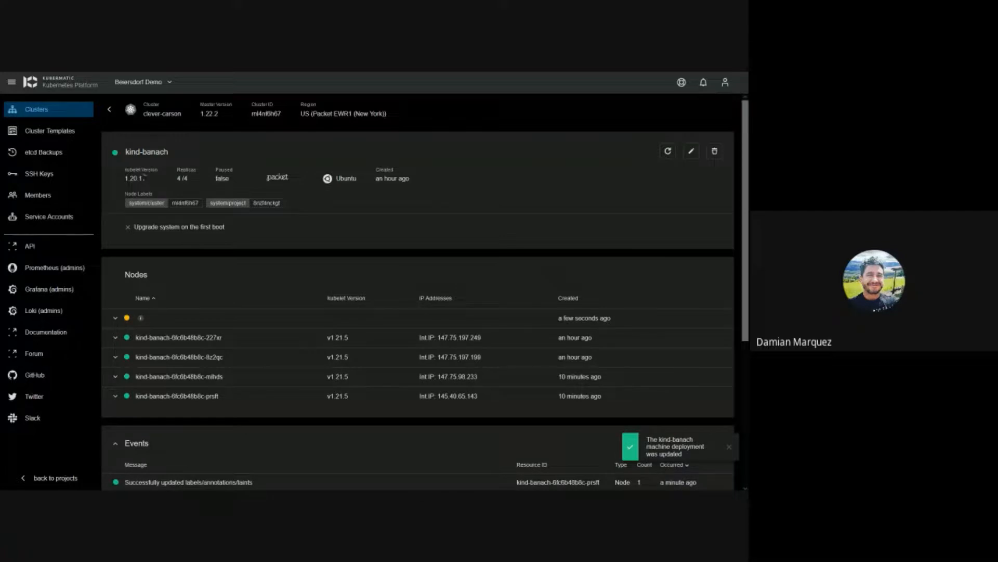
{"action": "scroll", "coordinate": [136, 312], "scroll_direction": "down", "scroll_amount": 1}
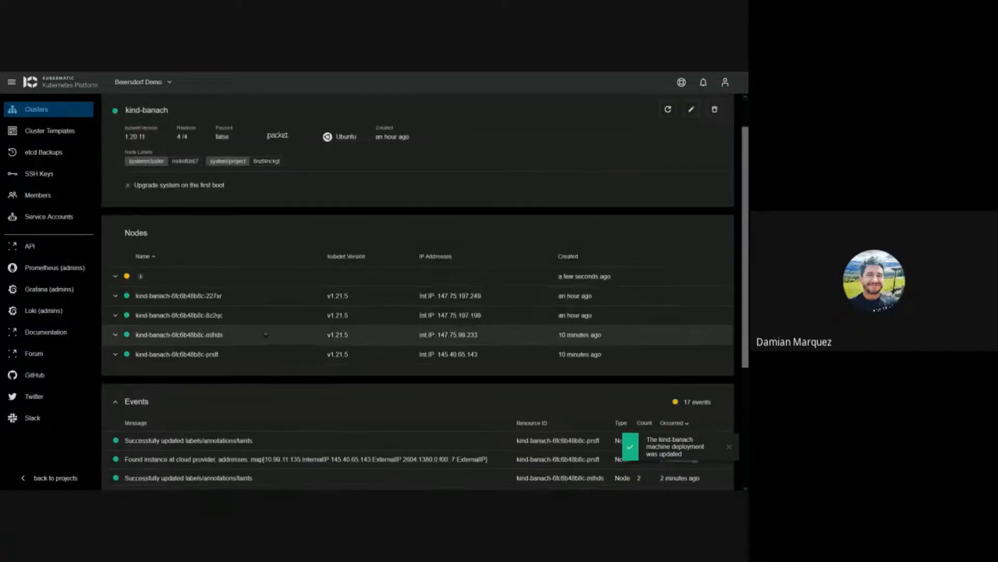
{"action": "left_click", "coordinate": [115, 274]}
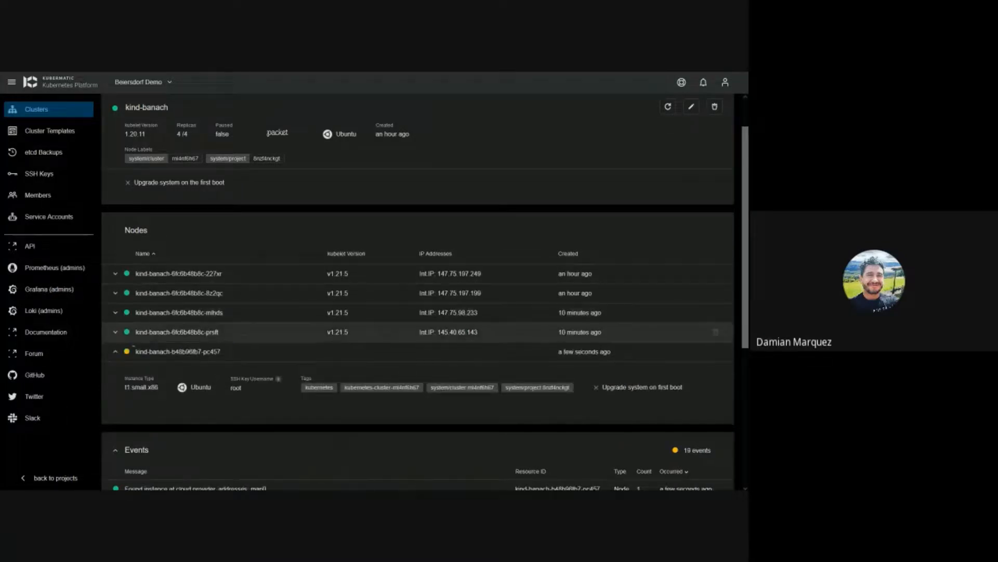
{"action": "left_click", "coordinate": [116, 353]}
{"action": "left_click", "coordinate": [116, 352]}
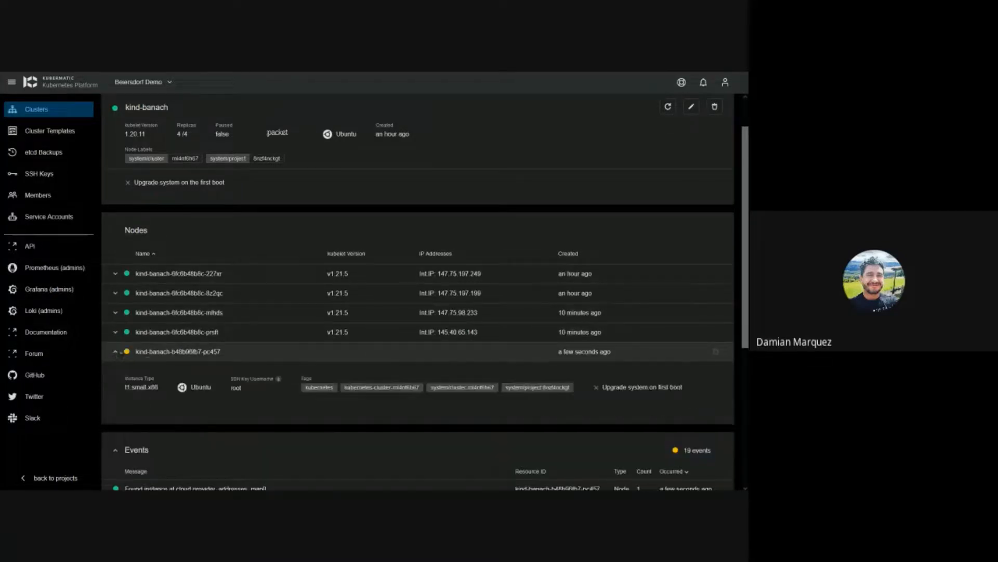
{"action": "left_click", "coordinate": [116, 352]}
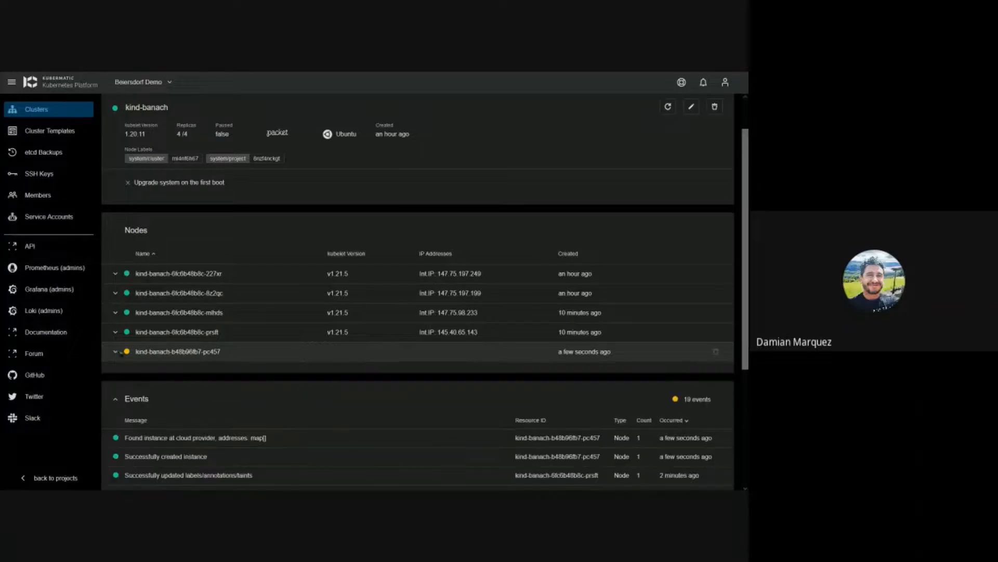
{"action": "left_click", "coordinate": [115, 352]}
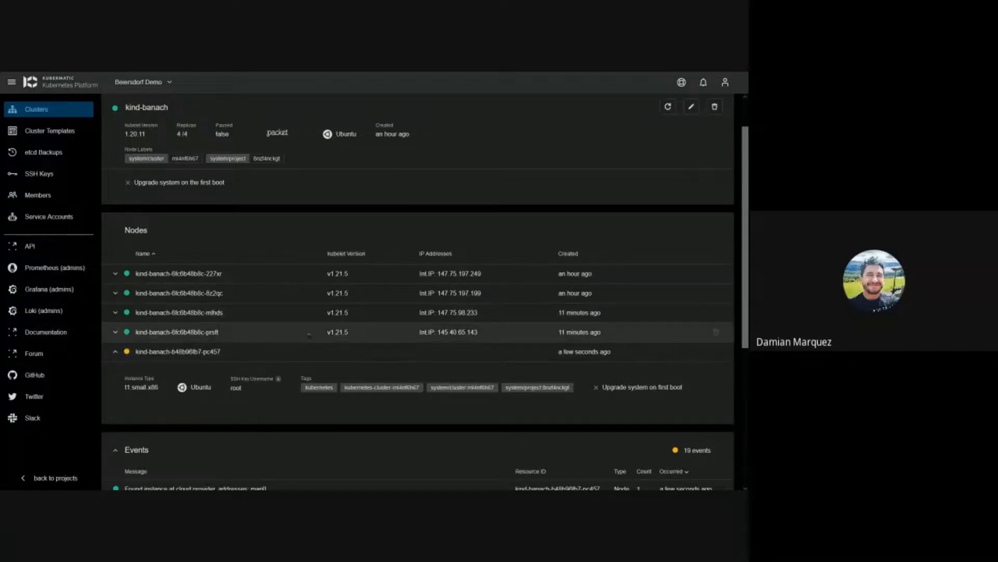
{"action": "scroll", "coordinate": [330, 316], "scroll_direction": "up", "scroll_amount": 2}
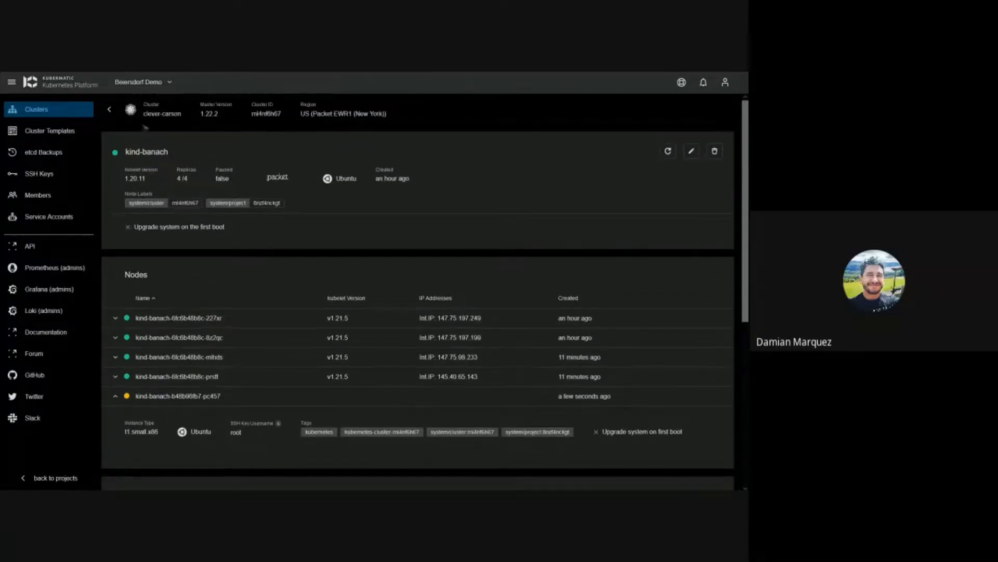
{"action": "left_click", "coordinate": [119, 113]}
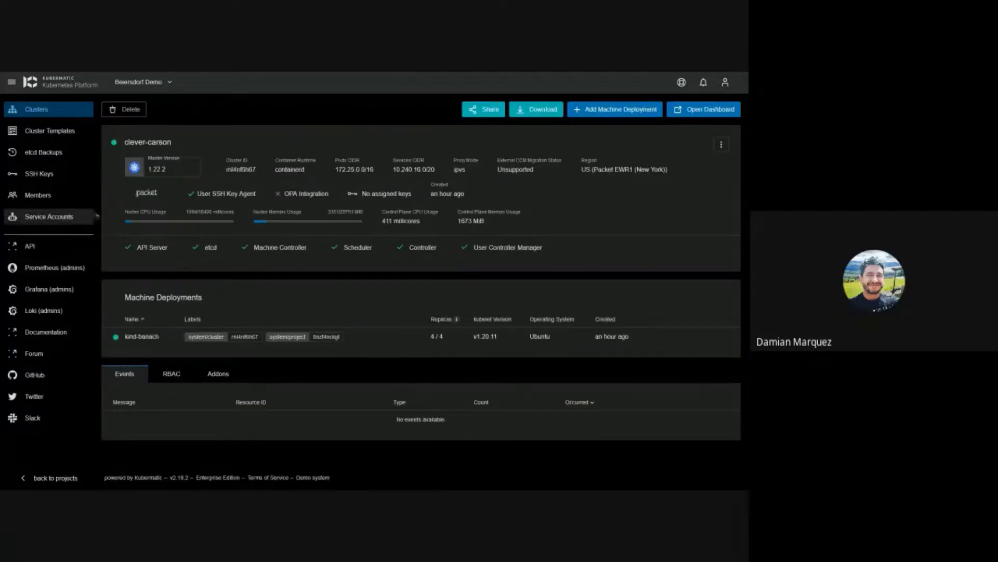
Step: Check romantic-heisenberg's details, then open the epic-booth cluster
{"action": "left_click", "coordinate": [66, 111]}
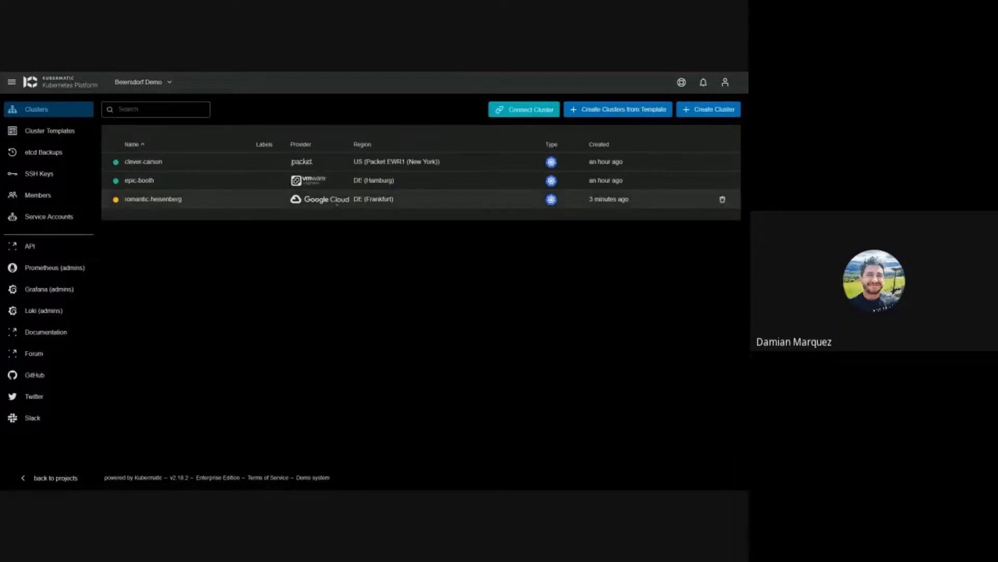
{"action": "left_click", "coordinate": [336, 203]}
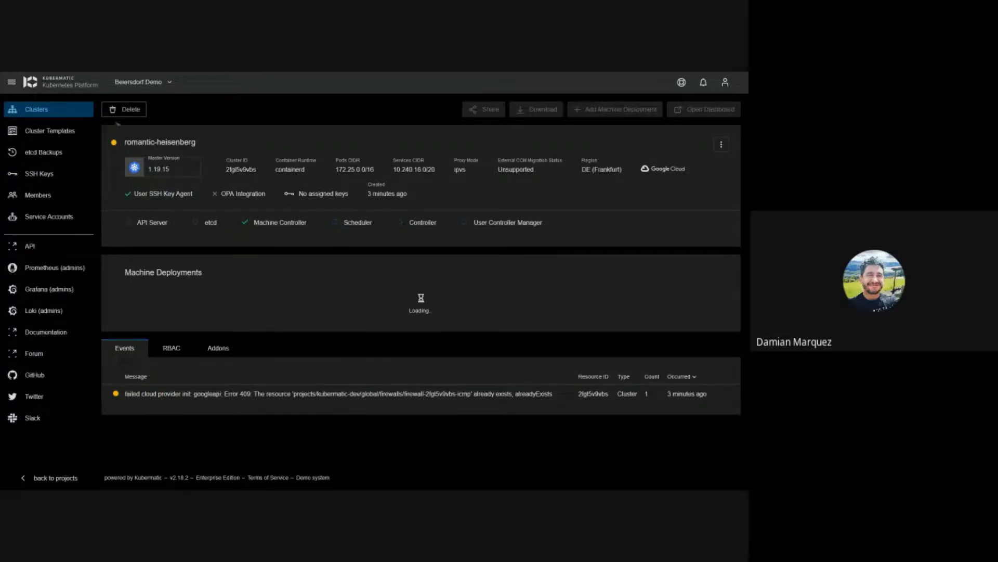
{"action": "left_click", "coordinate": [68, 115]}
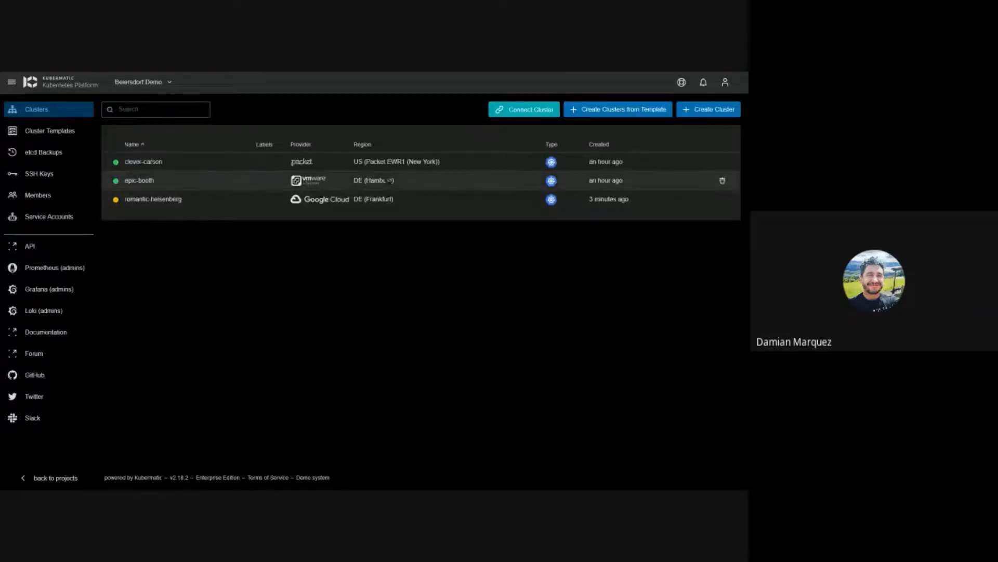
{"action": "left_click", "coordinate": [407, 185]}
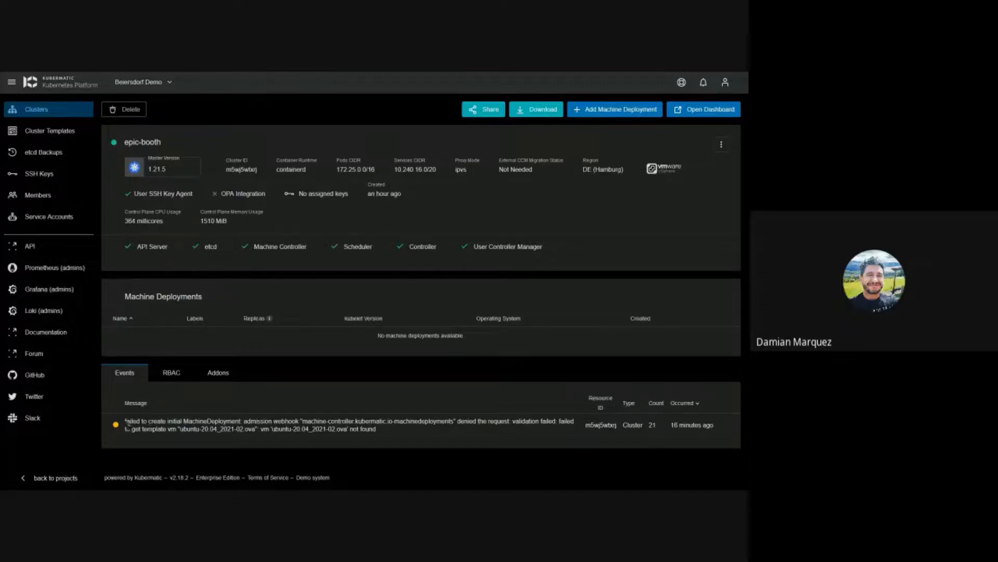
Step: Read epic-booth's VM-template-not-found webhook error event and glance at its extra actions
{"action": "left_click_drag", "start_coordinate": [128, 424], "coordinate": [390, 434]}
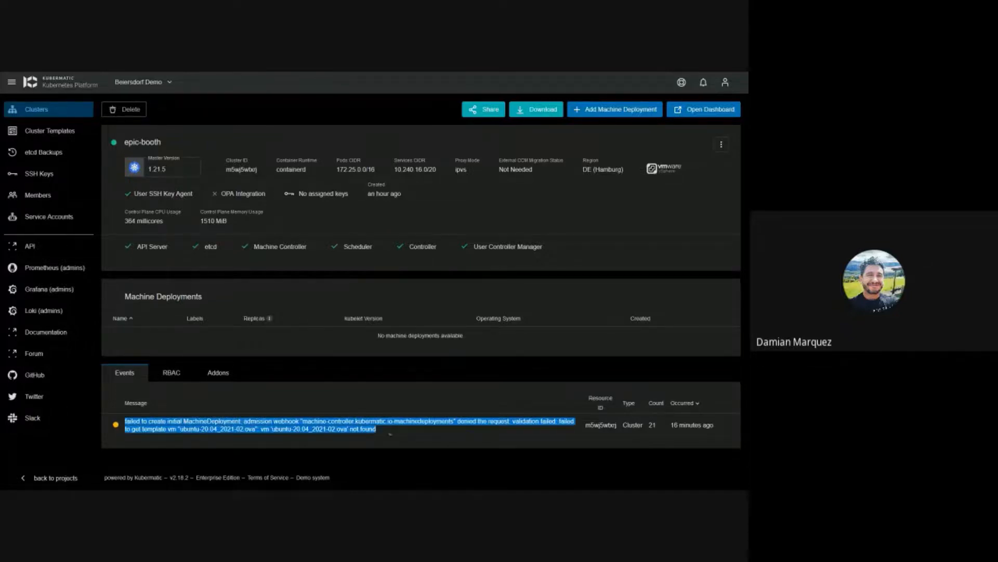
{"action": "left_click", "coordinate": [390, 435]}
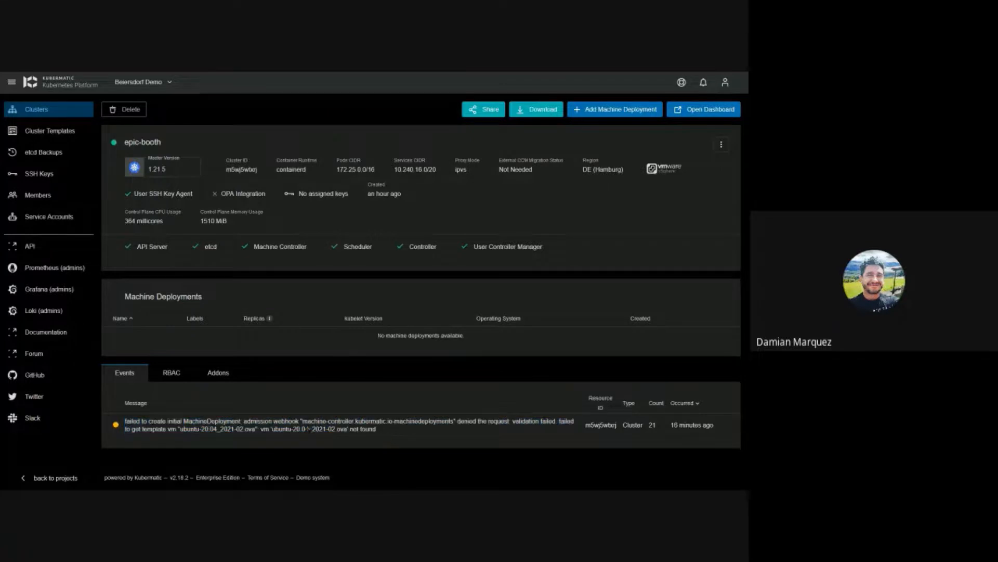
{"action": "left_click_drag", "start_coordinate": [302, 421], "coordinate": [510, 422]}
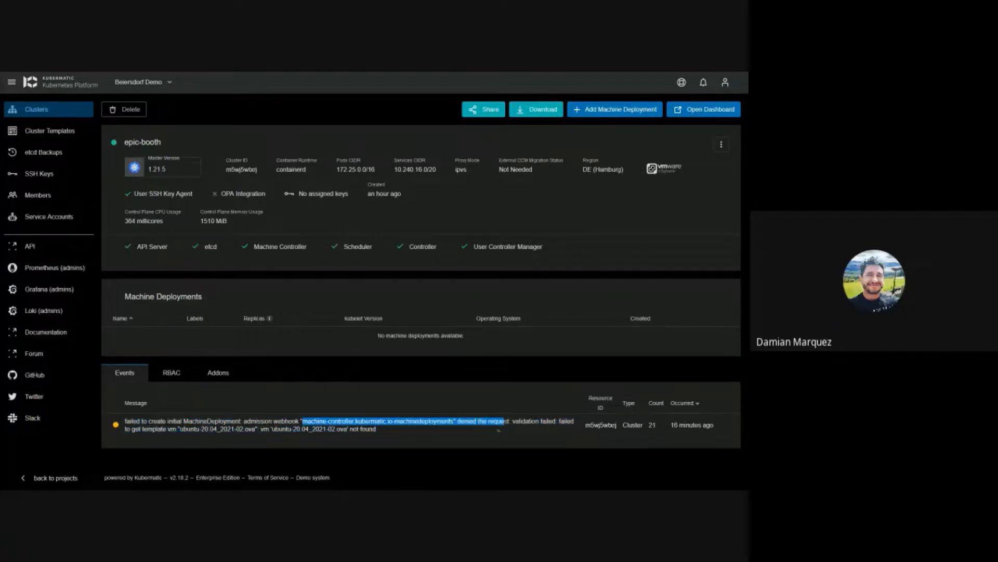
{"action": "left_click", "coordinate": [470, 437]}
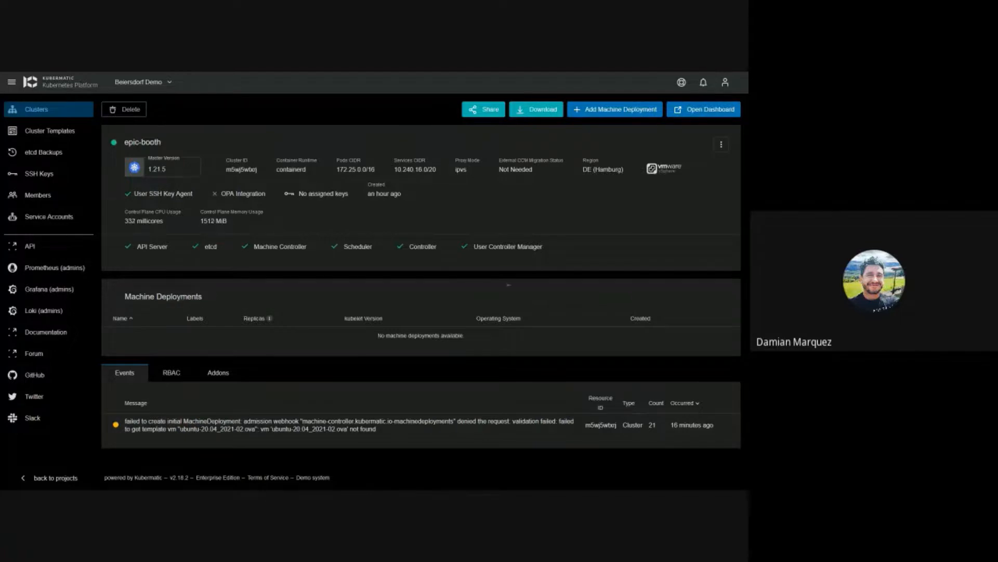
{"action": "left_click", "coordinate": [721, 145]}
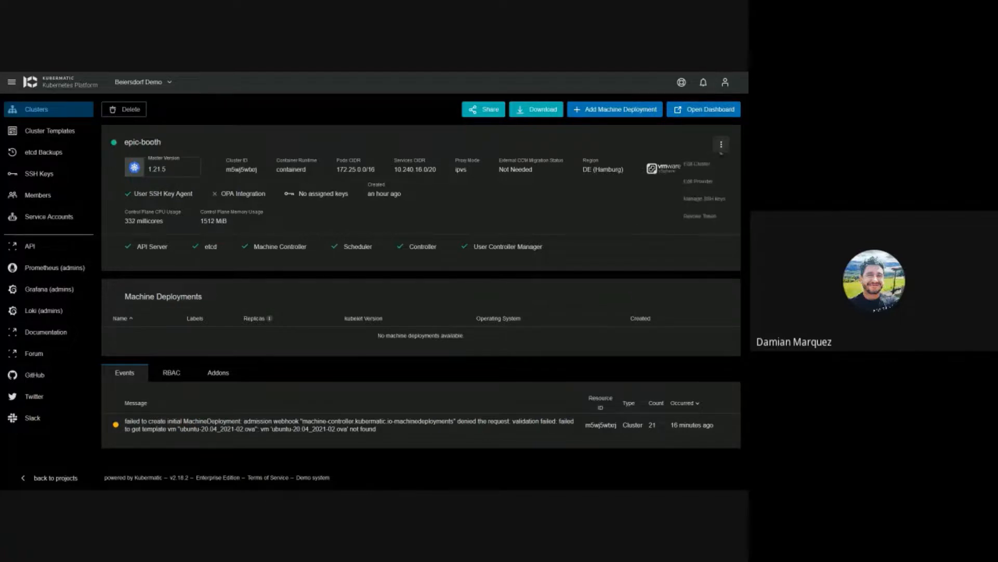
{"action": "left_click", "coordinate": [684, 147]}
Step: Start a new epic-booth machine deployment with a generated name, kubelet 1.21.5 and adjusted CPUs
{"action": "left_click", "coordinate": [630, 110]}
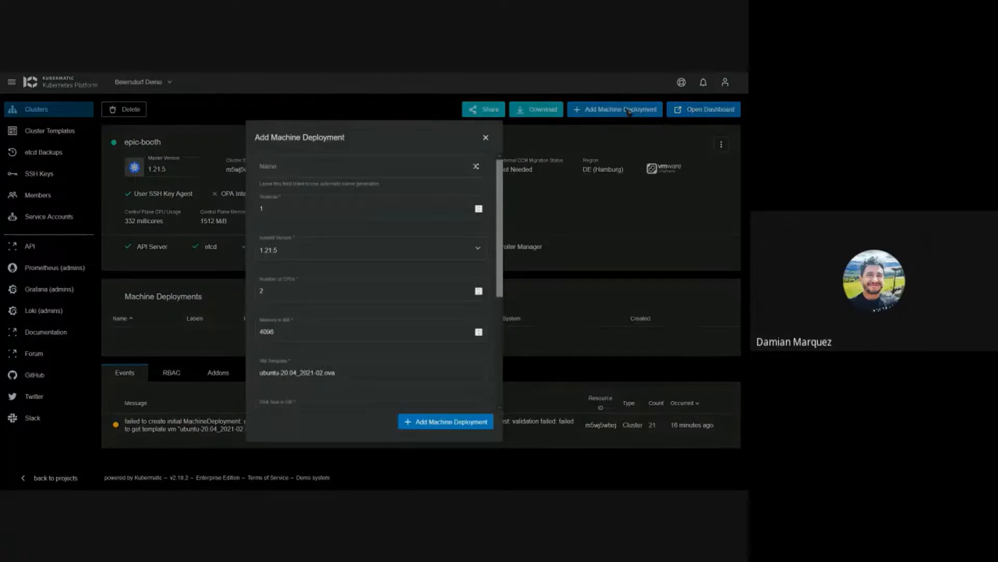
{"action": "left_click", "coordinate": [476, 166]}
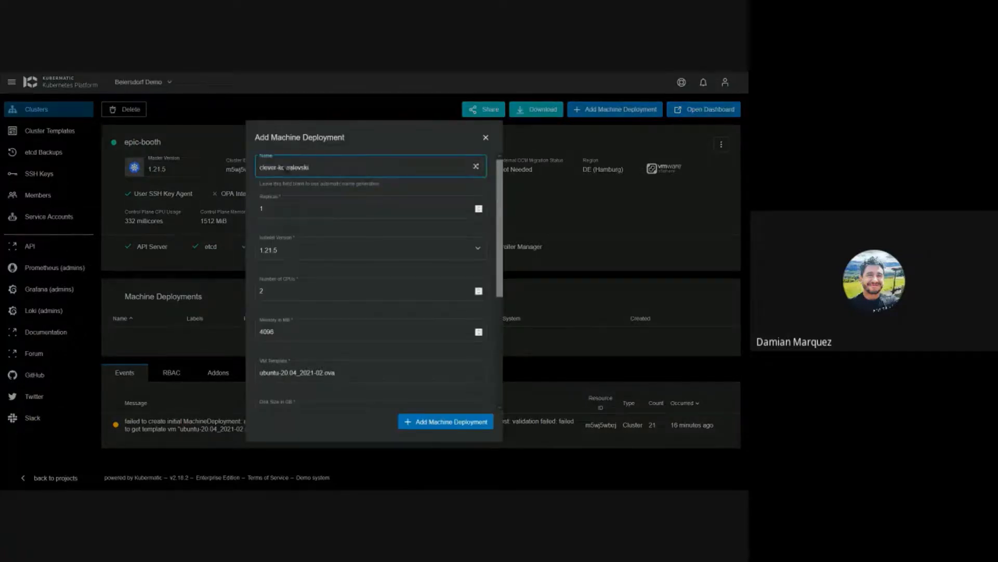
{"action": "left_click", "coordinate": [459, 207]}
{"action": "left_click", "coordinate": [340, 250]}
{"action": "left_click", "coordinate": [295, 309]}
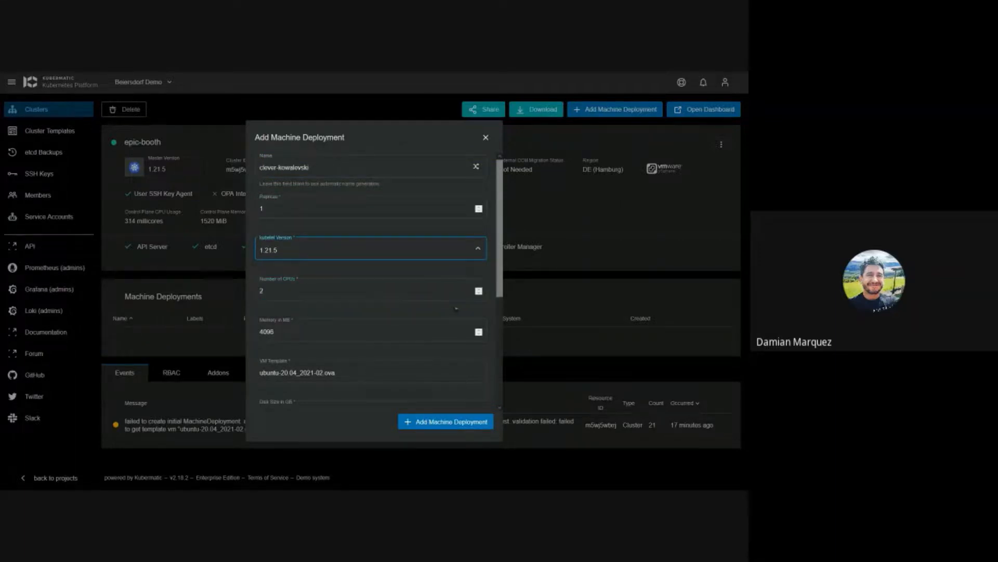
{"action": "scroll", "coordinate": [456, 311], "scroll_direction": "down", "scroll_amount": 1}
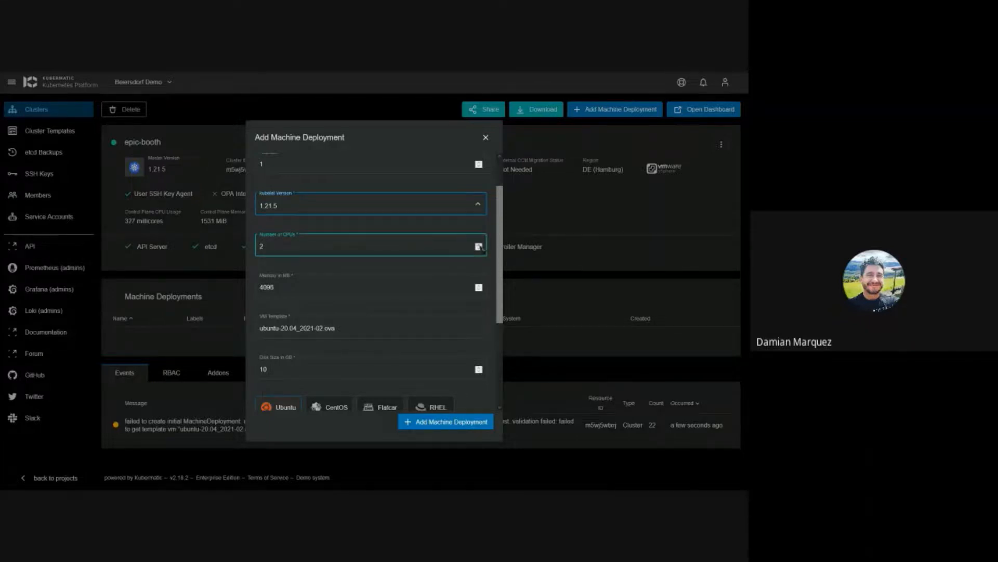
{"action": "left_click", "coordinate": [479, 245]}
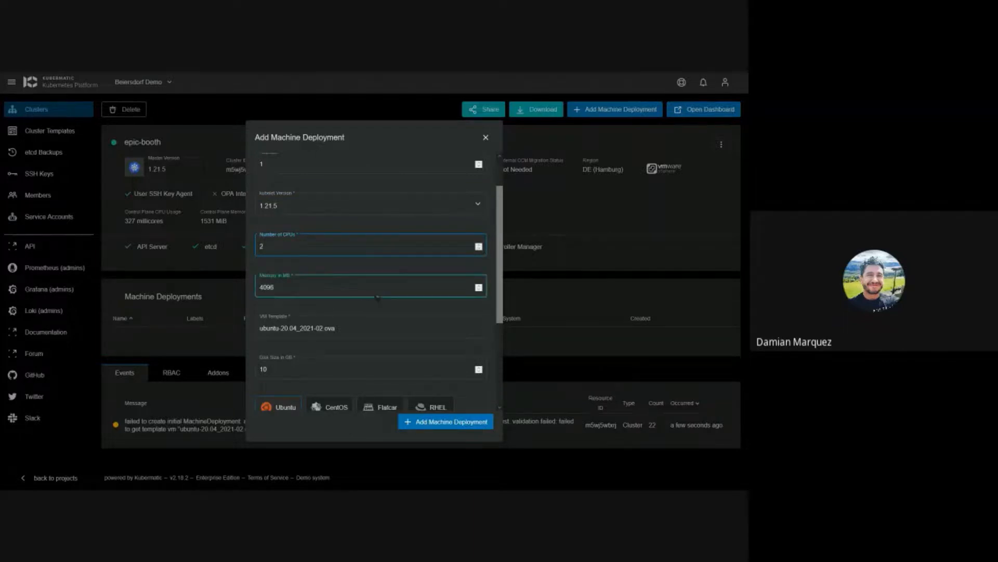
{"action": "scroll", "coordinate": [446, 287], "scroll_direction": "down", "scroll_amount": 2}
Step: Inspect the default VM template value ubuntu-20.04_2021-02.ova
{"action": "left_click", "coordinate": [446, 287]}
{"action": "left_click_drag", "start_coordinate": [446, 287], "coordinate": [260, 292]}
{"action": "left_click_drag", "start_coordinate": [357, 291], "coordinate": [261, 289]}
{"action": "left_click", "coordinate": [366, 291]}
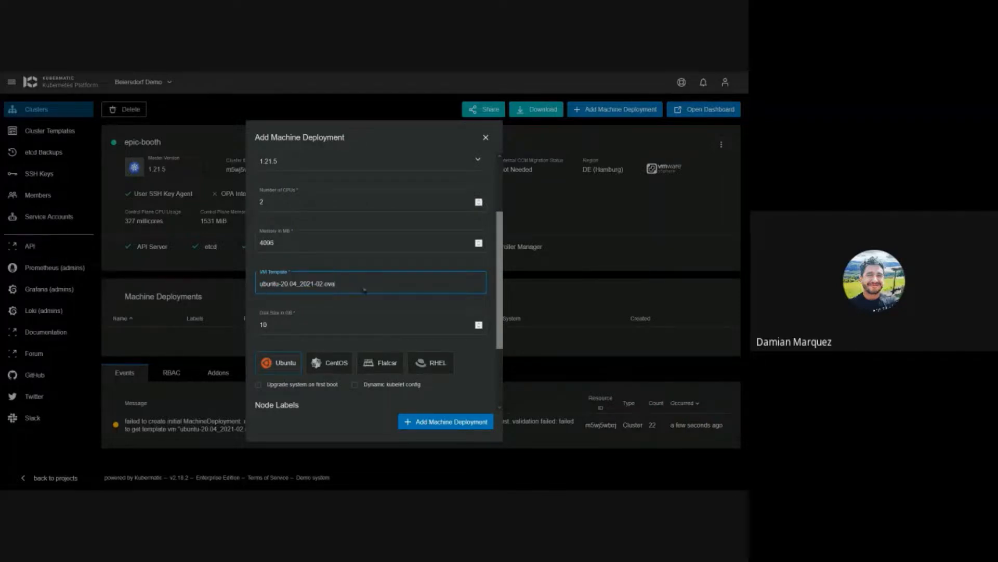
{"action": "left_click_drag", "start_coordinate": [371, 291], "coordinate": [256, 290]}
{"action": "left_click", "coordinate": [338, 292]}
{"action": "scroll", "coordinate": [352, 315], "scroll_direction": "down", "scroll_amount": 3}
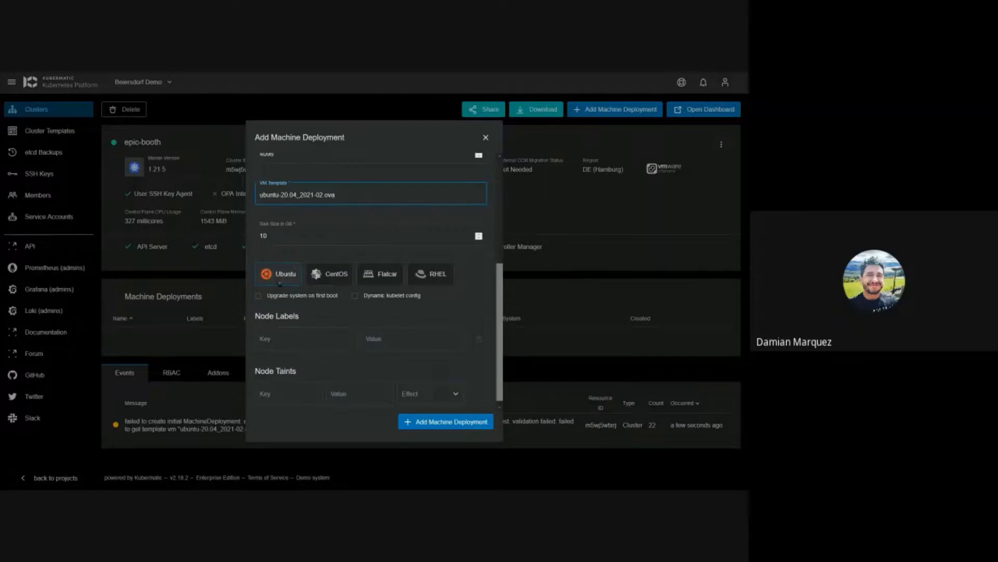
{"action": "scroll", "coordinate": [280, 284], "scroll_direction": "up", "scroll_amount": 1}
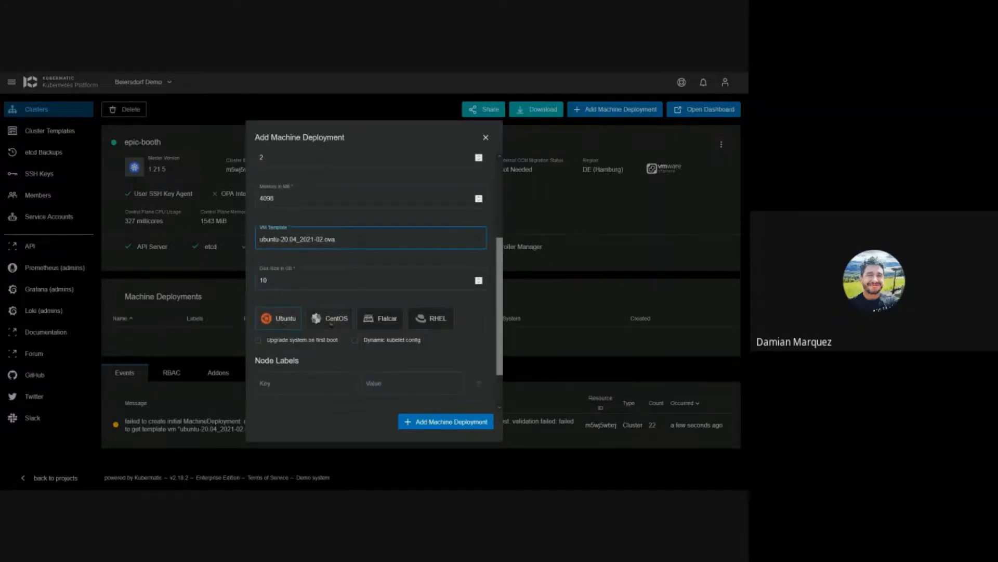
Step: Try CentOS, Flatcar and RHEL, settle on Flatcar with flatcar_2021-02.ova, and submit
{"action": "left_click", "coordinate": [333, 320]}
{"action": "left_click", "coordinate": [320, 249]}
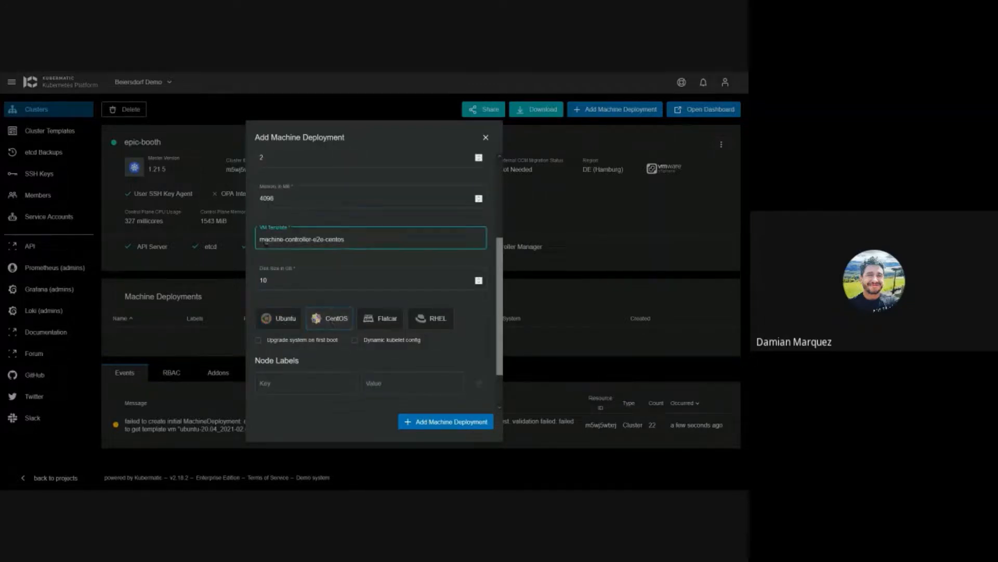
{"action": "left_click", "coordinate": [377, 318]}
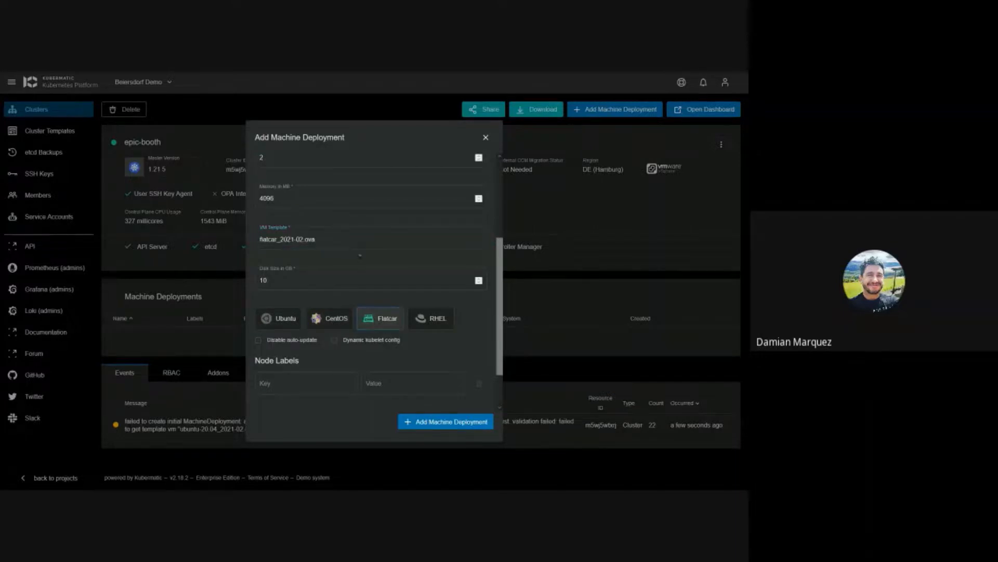
{"action": "left_click", "coordinate": [420, 320]}
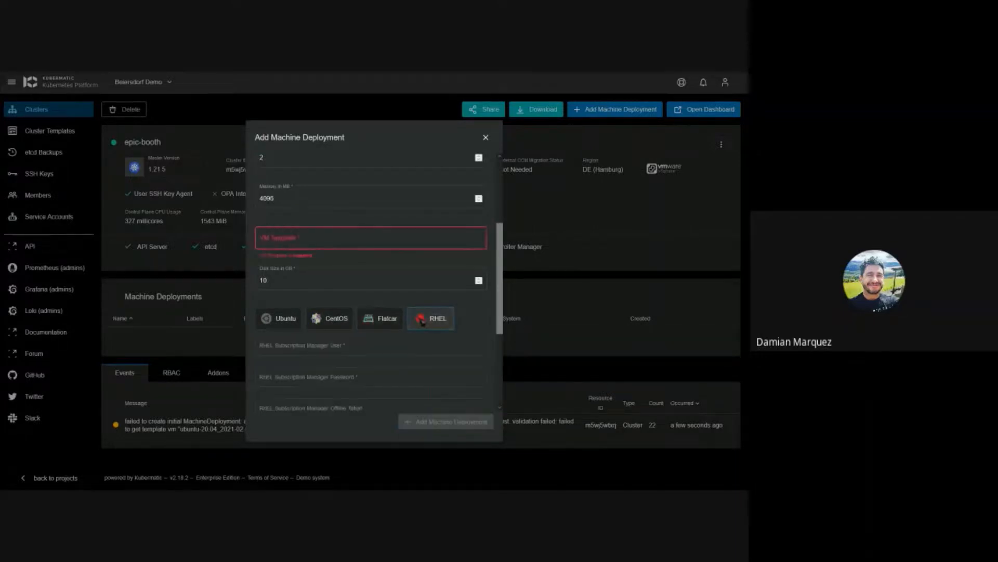
{"action": "left_click", "coordinate": [387, 319]}
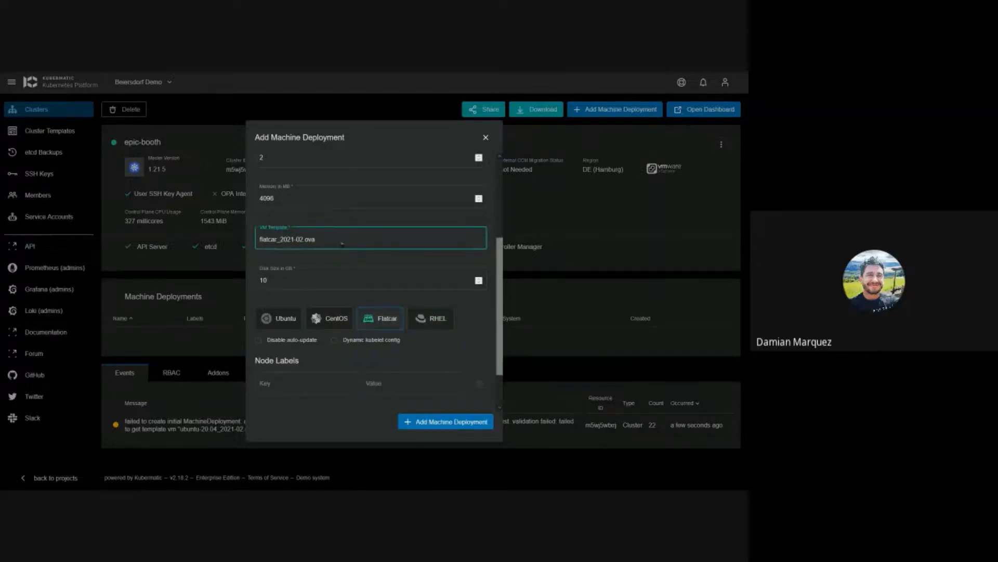
{"action": "left_click", "coordinate": [320, 297]}
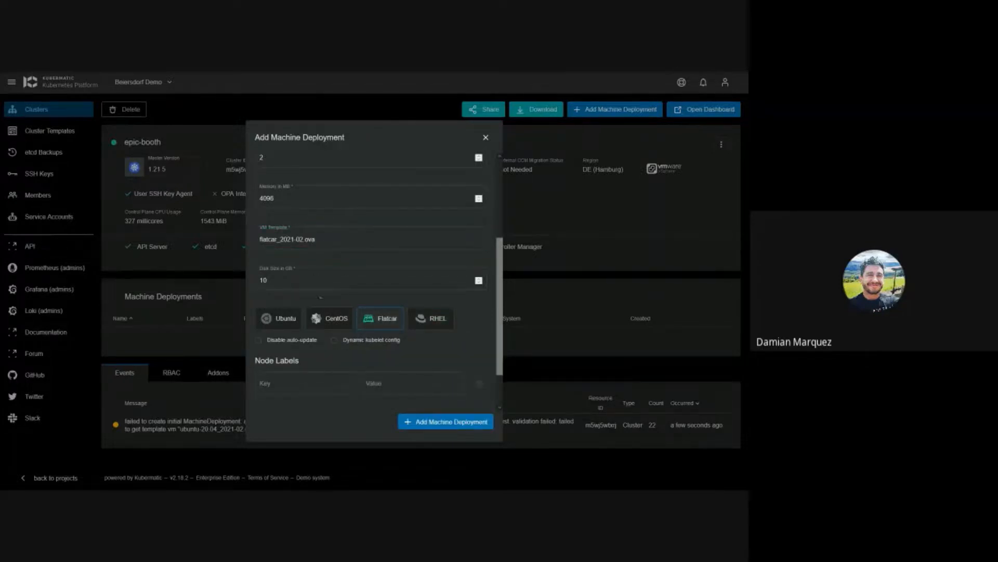
{"action": "scroll", "coordinate": [333, 319], "scroll_direction": "down", "scroll_amount": 1}
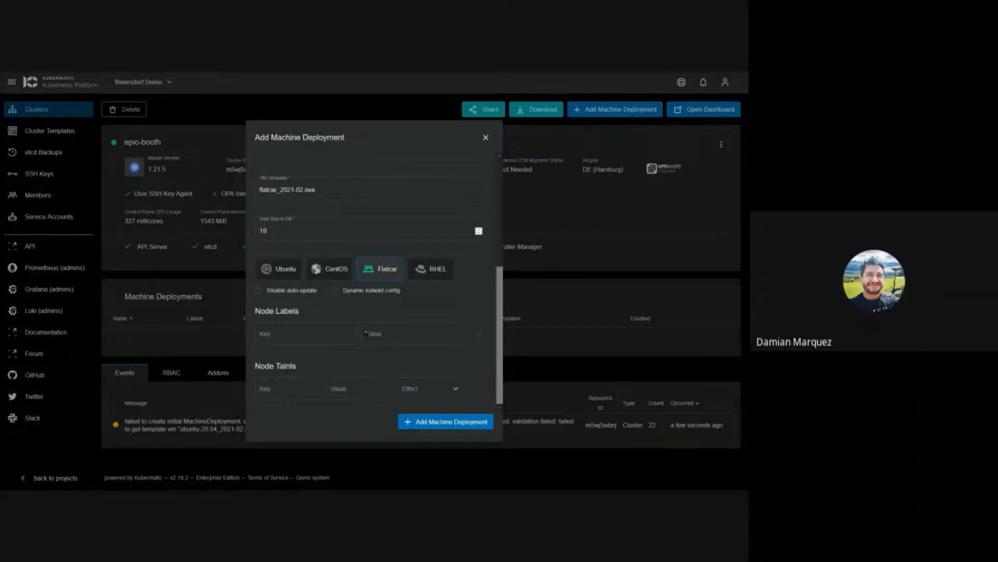
{"action": "left_click", "coordinate": [365, 332]}
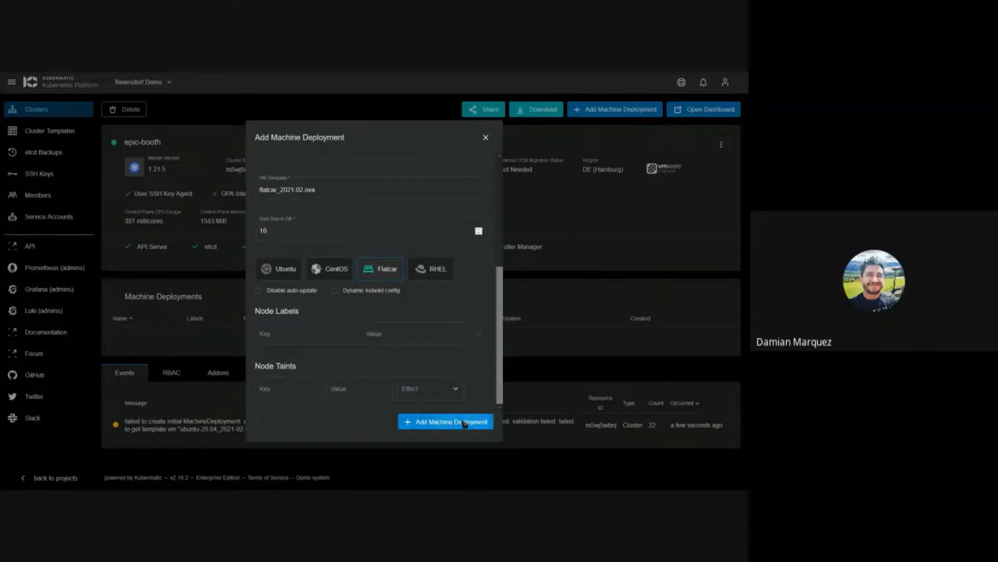
{"action": "left_click", "coordinate": [458, 421]}
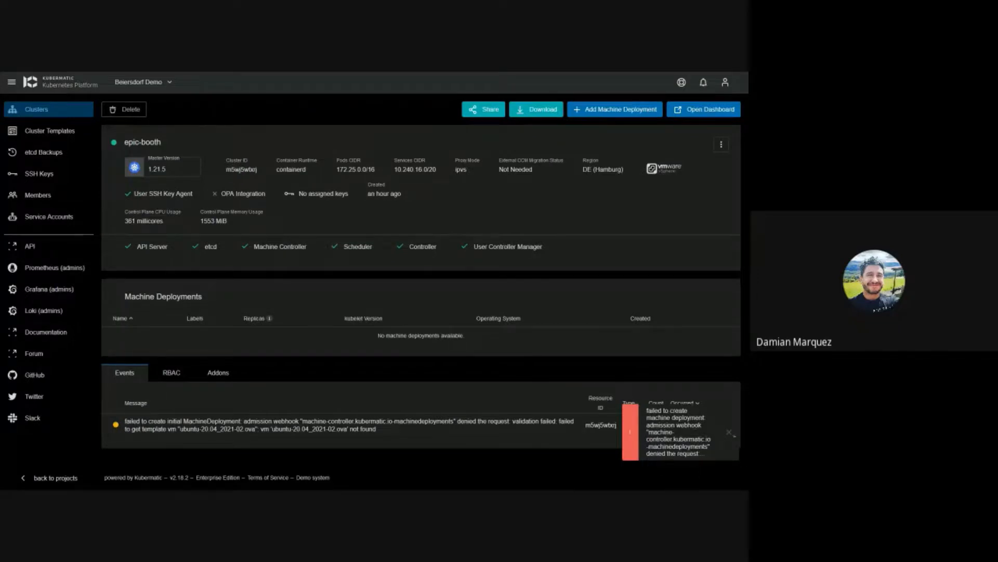
Step: Dismiss the two machine deployment creation error notifications
{"action": "left_click", "coordinate": [731, 433]}
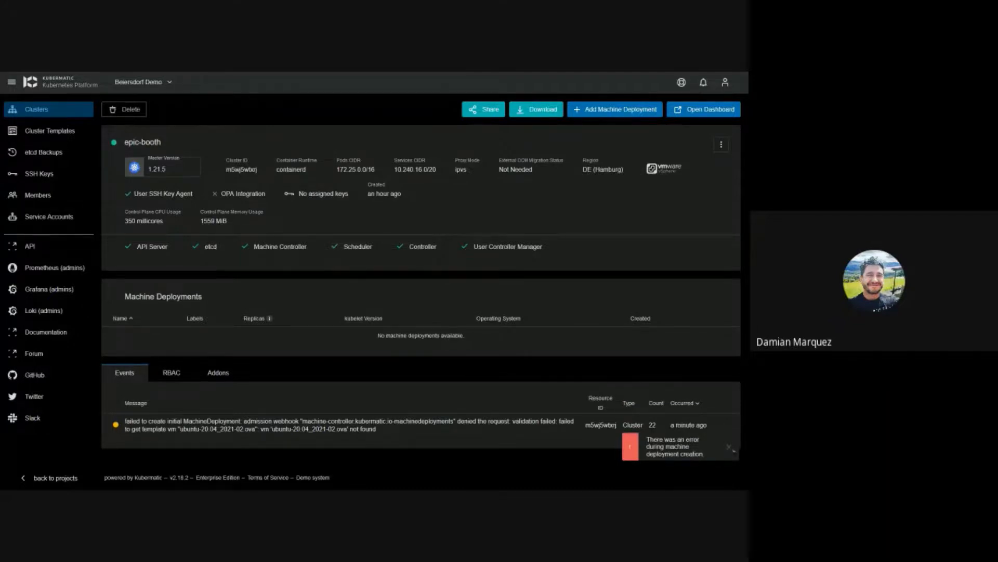
{"action": "left_click", "coordinate": [730, 448]}
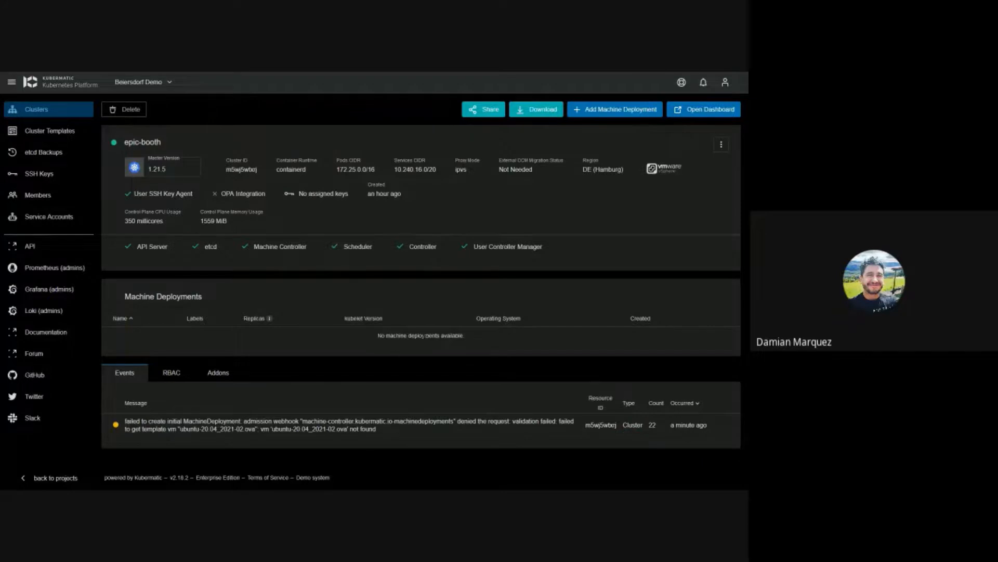
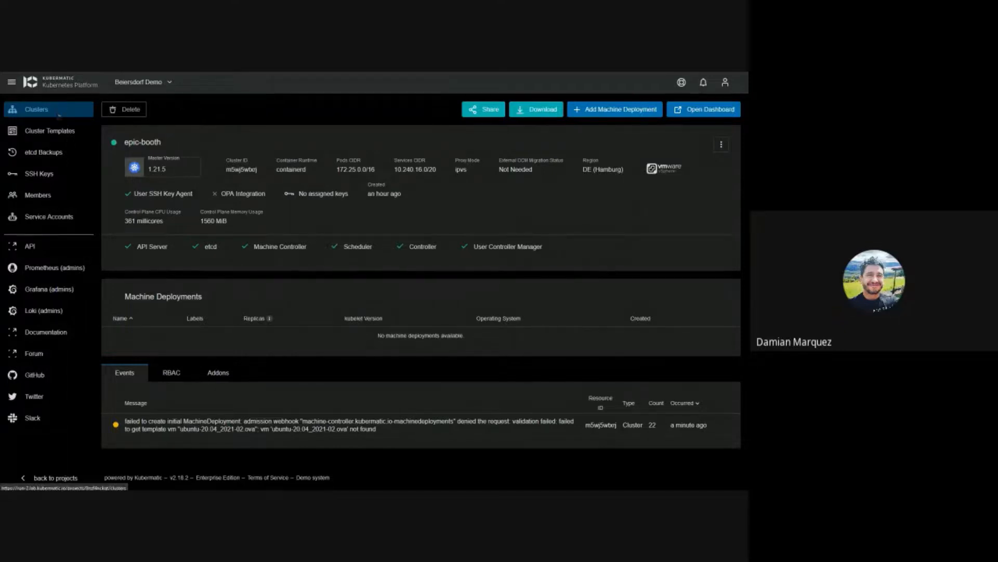
Step: Return to the Clusters list showing clever-carson, epic-booth and romantic-heisenberg
{"action": "left_click", "coordinate": [69, 109]}
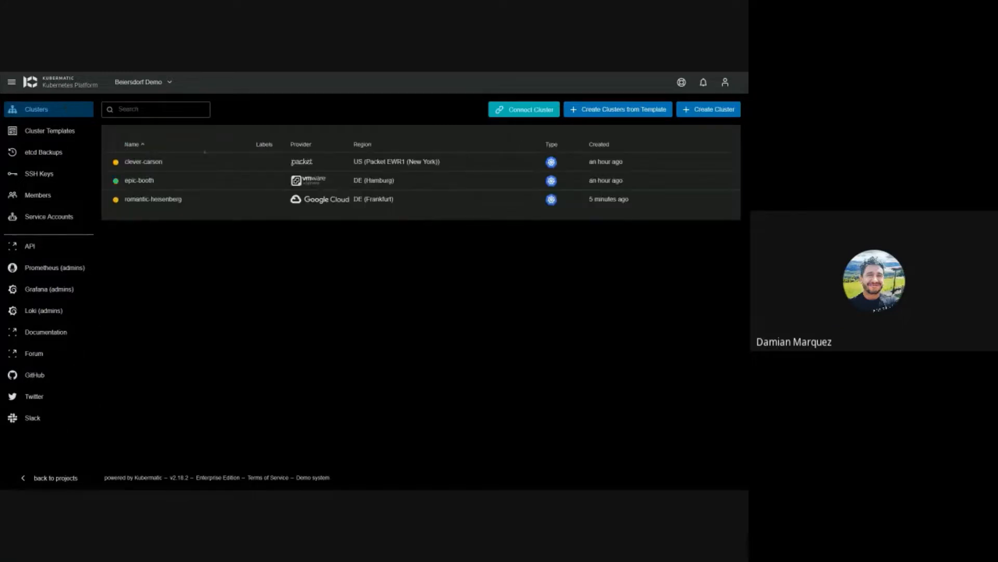
Step: Open clever-carson's kind-banach deployment and expand the newest pc457 node and the events list
{"action": "left_click", "coordinate": [419, 164]}
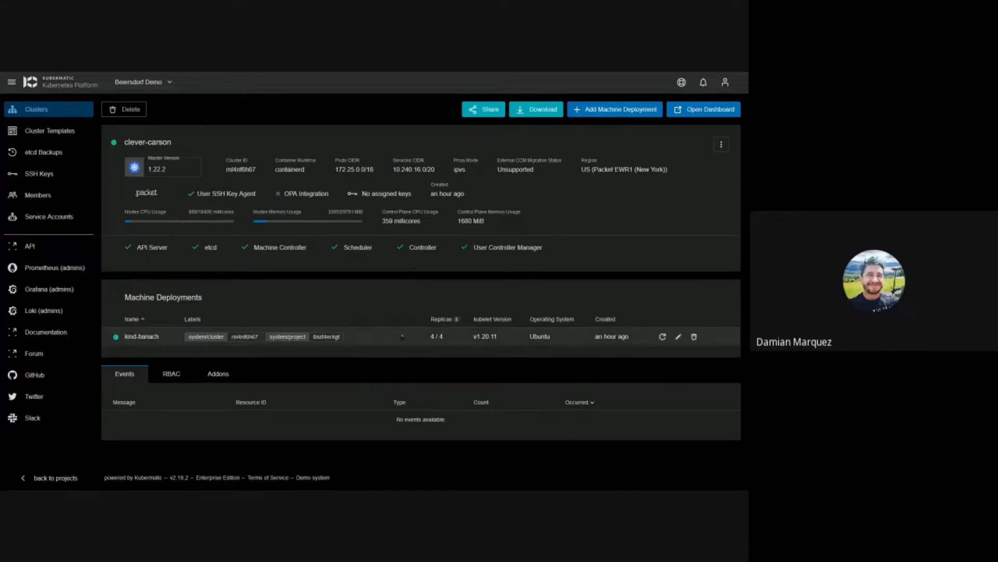
{"action": "left_click", "coordinate": [155, 341]}
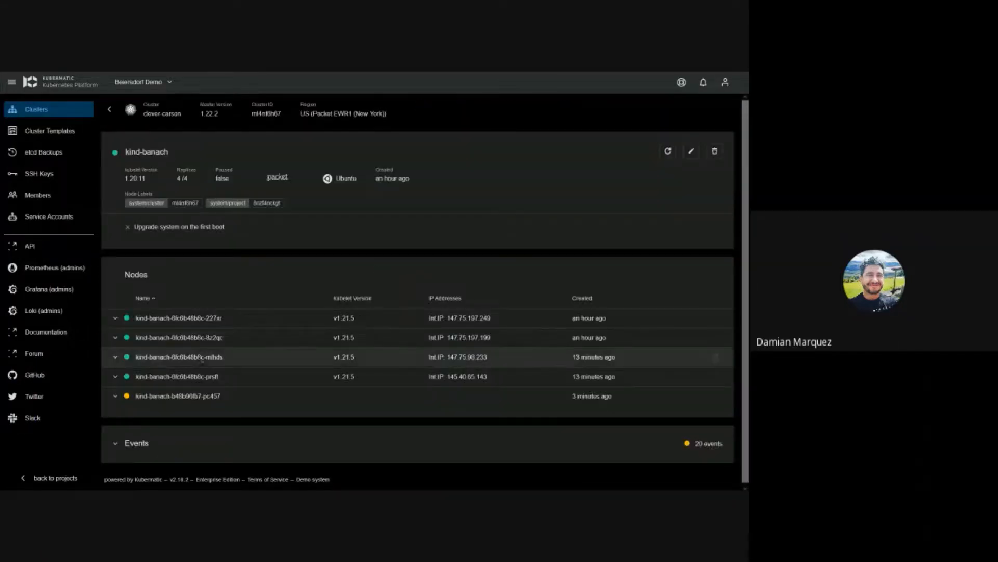
{"action": "left_click", "coordinate": [116, 396]}
{"action": "scroll", "coordinate": [218, 383], "scroll_direction": "down", "scroll_amount": 1}
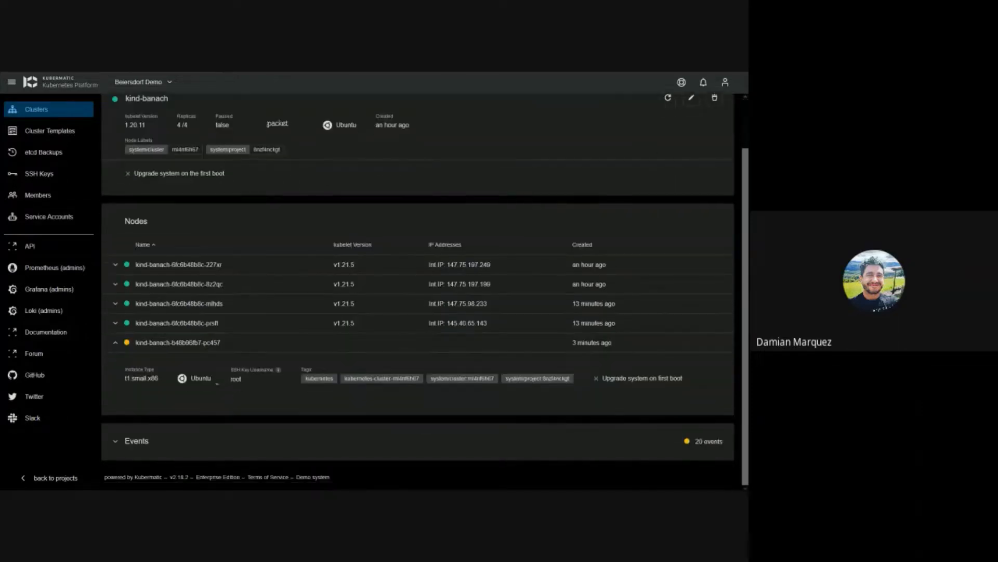
{"action": "left_click", "coordinate": [115, 429]}
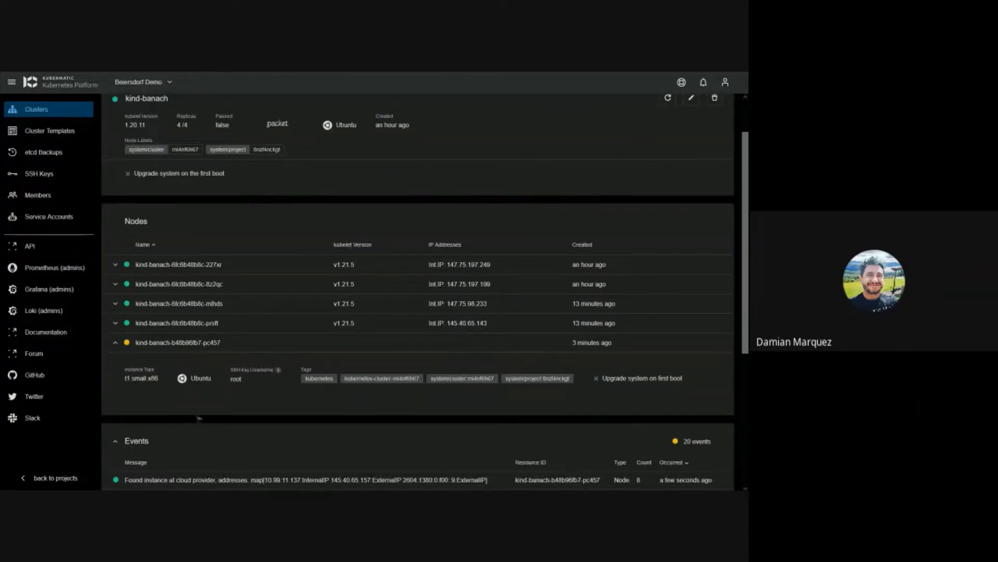
{"action": "scroll", "coordinate": [331, 339], "scroll_direction": "down", "scroll_amount": 3}
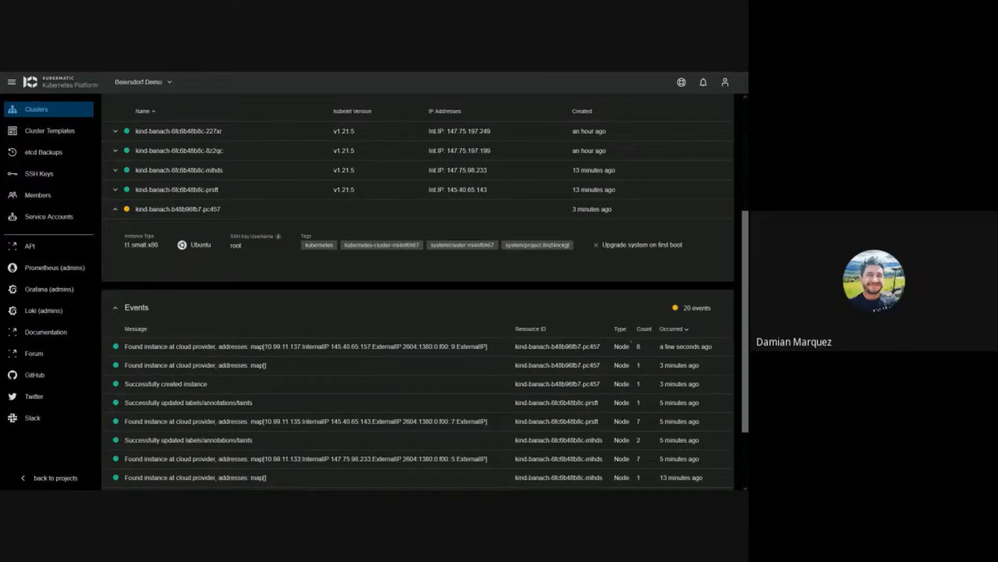
Step: Inspect the first event's message and IP address, collapse the pc457 node, and return to clever-carson
{"action": "left_click_drag", "start_coordinate": [125, 347], "coordinate": [494, 354]}
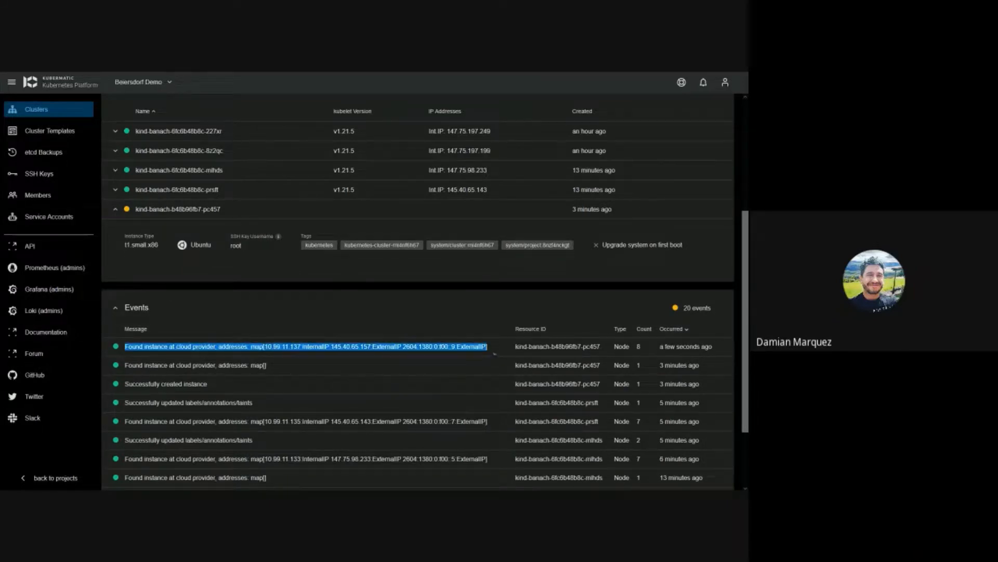
{"action": "left_click", "coordinate": [286, 348]}
{"action": "left_click_drag", "start_coordinate": [272, 346], "coordinate": [337, 349]}
{"action": "left_click", "coordinate": [336, 349]}
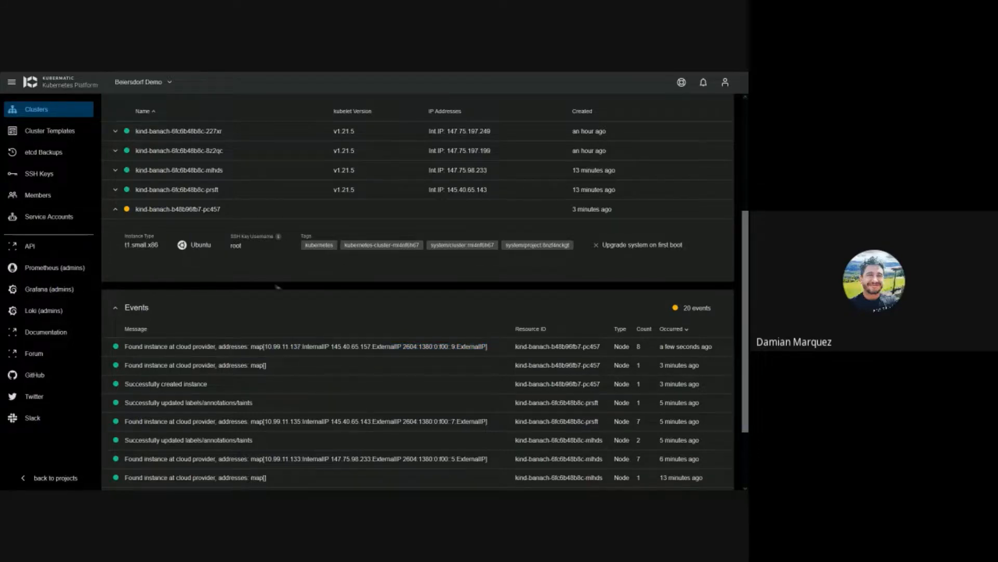
{"action": "scroll", "coordinate": [278, 286], "scroll_direction": "up", "scroll_amount": 2}
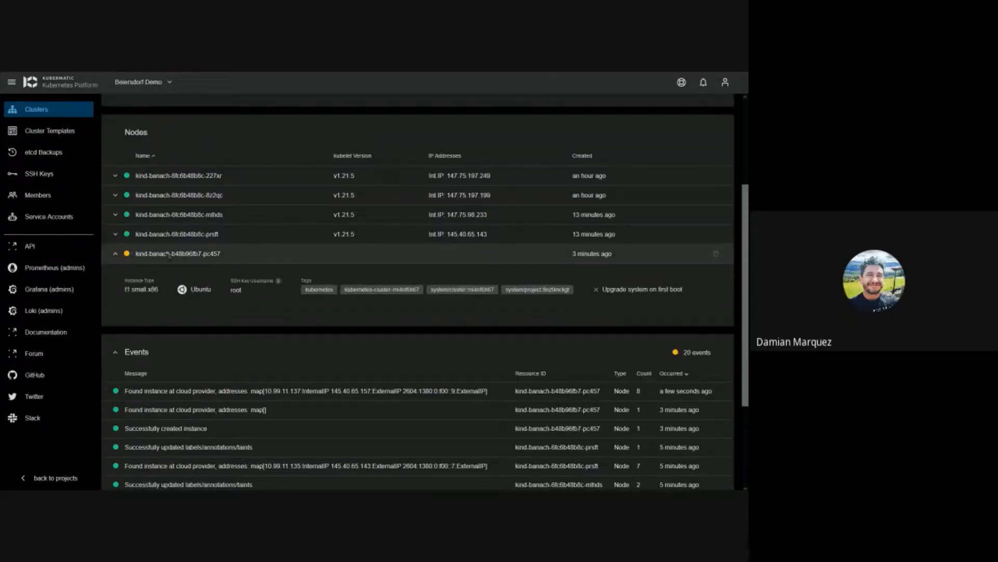
{"action": "left_click", "coordinate": [115, 254]}
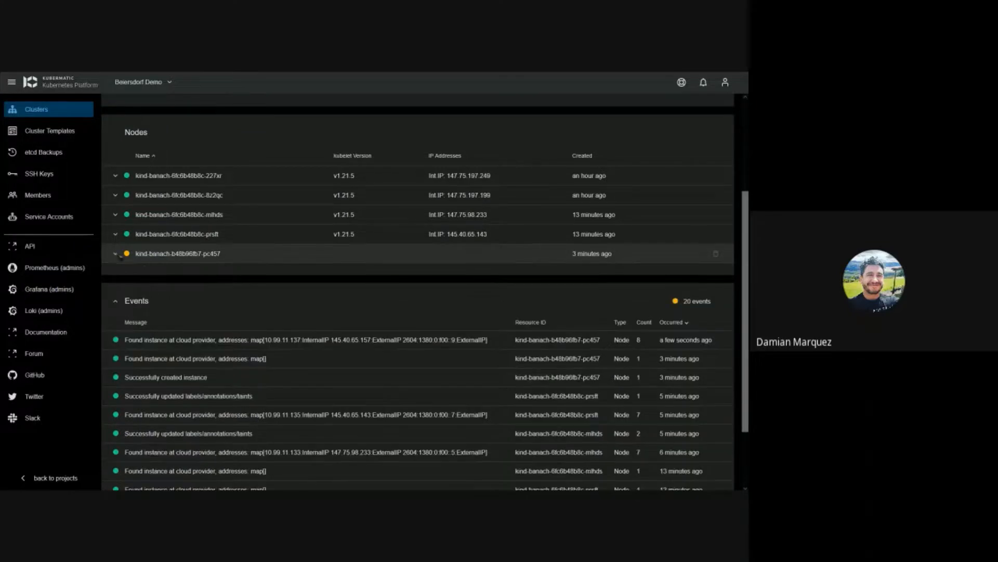
{"action": "scroll", "coordinate": [114, 234], "scroll_direction": "up", "scroll_amount": 3}
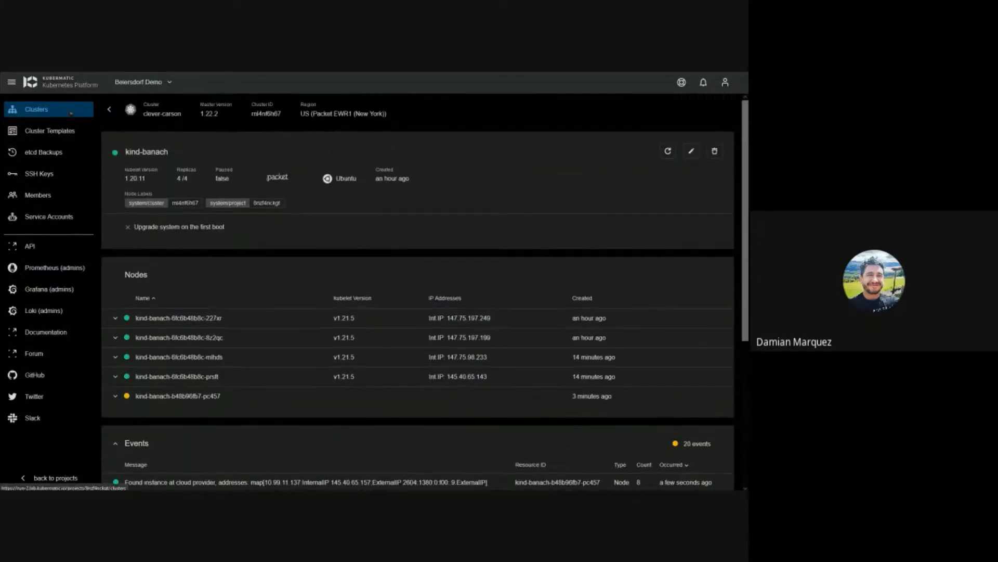
{"action": "left_click", "coordinate": [109, 109]}
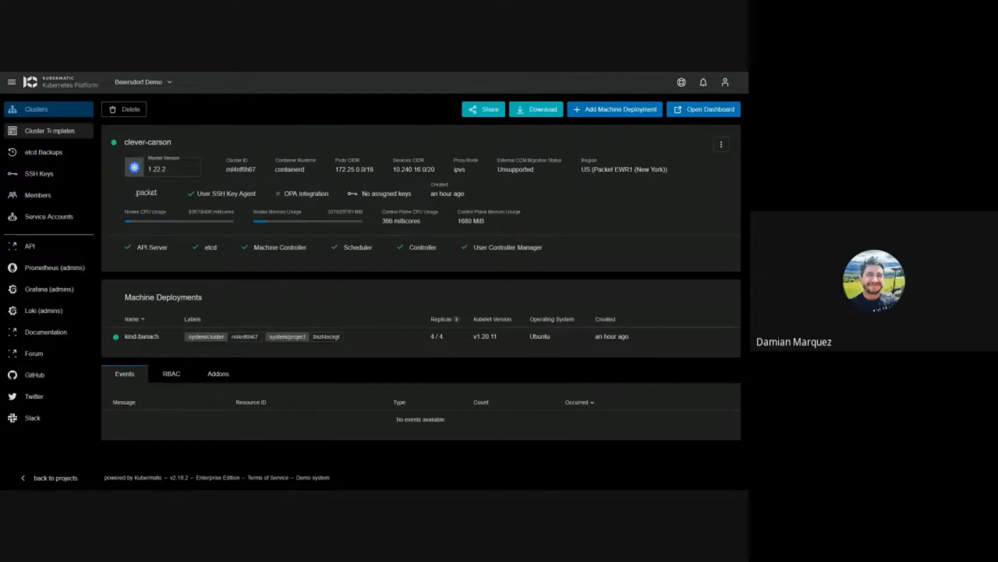
Step: Browse the cluster templates, cancelling both the new-template and from-template dialogs, then return to Clusters
{"action": "left_click", "coordinate": [52, 131]}
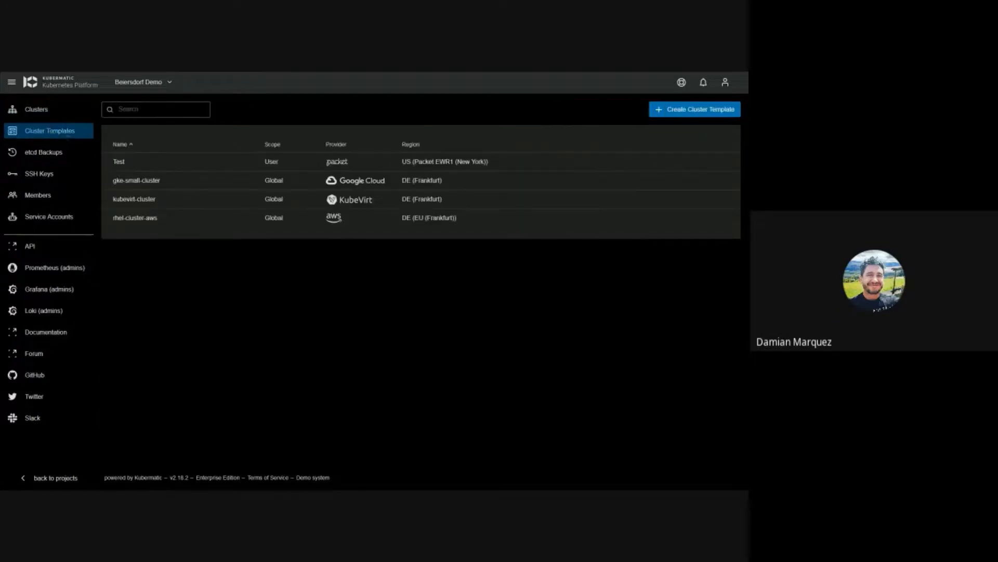
{"action": "left_click", "coordinate": [667, 110]}
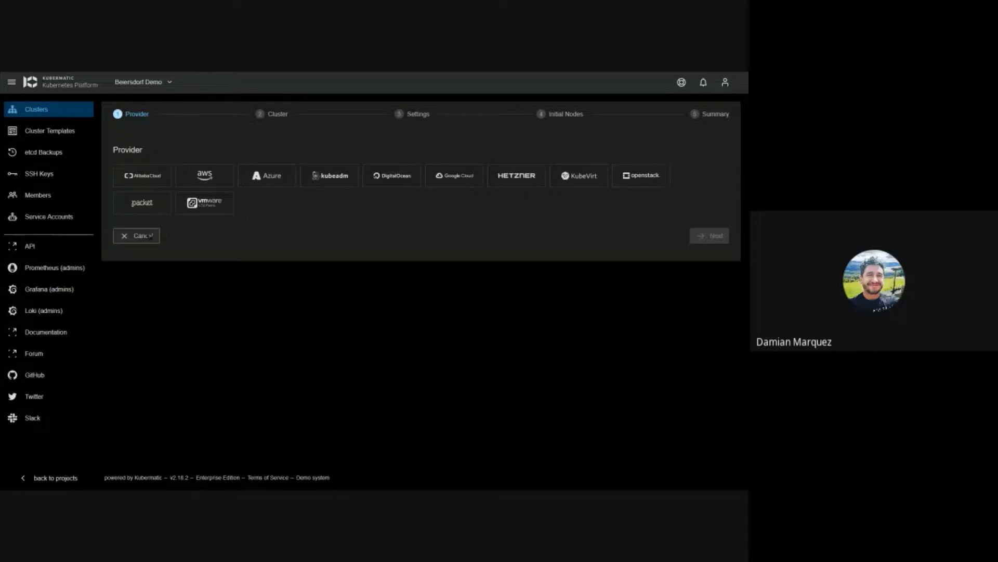
{"action": "left_click", "coordinate": [136, 235]}
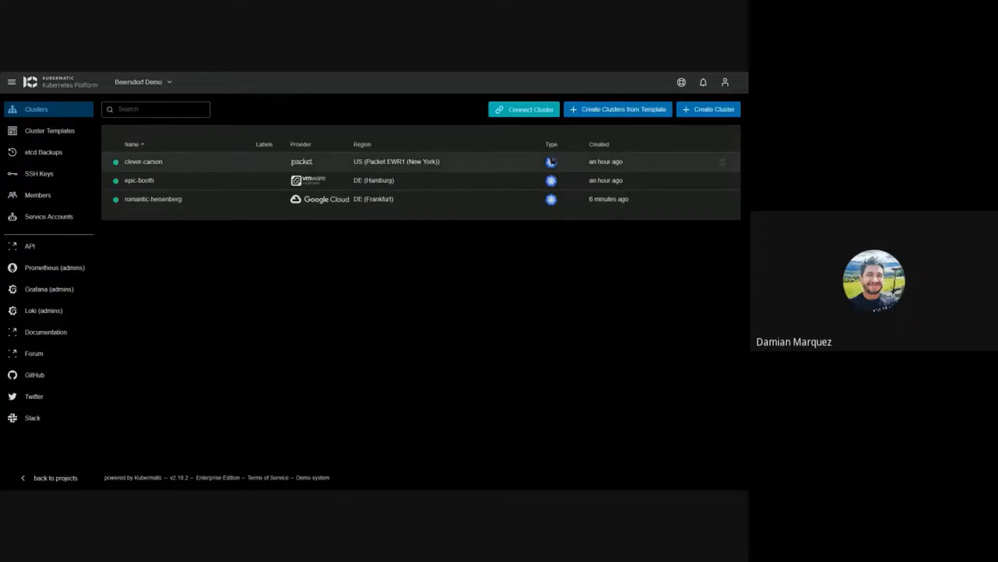
{"action": "left_click", "coordinate": [598, 116]}
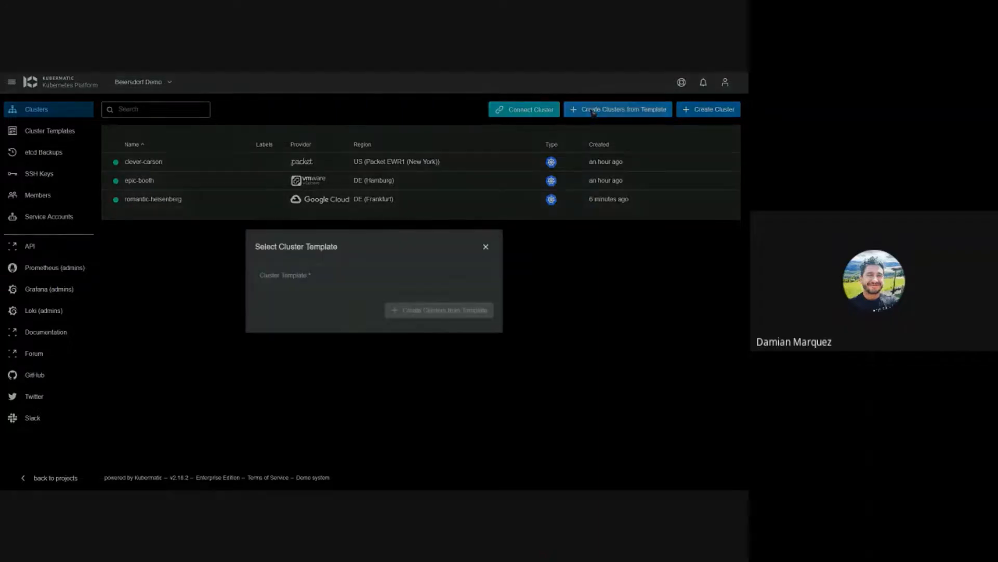
{"action": "left_click", "coordinate": [486, 246]}
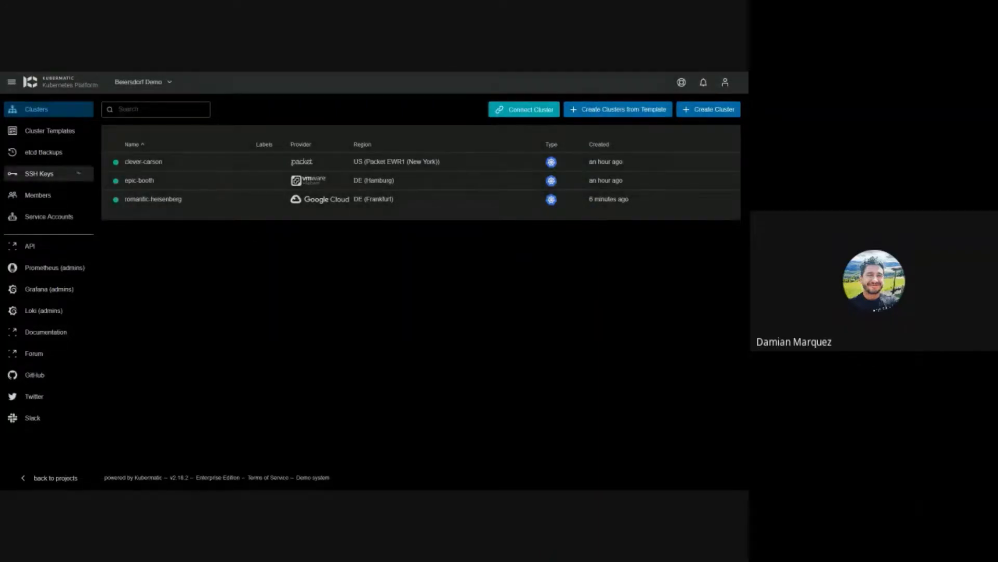
{"action": "left_click", "coordinate": [50, 131]}
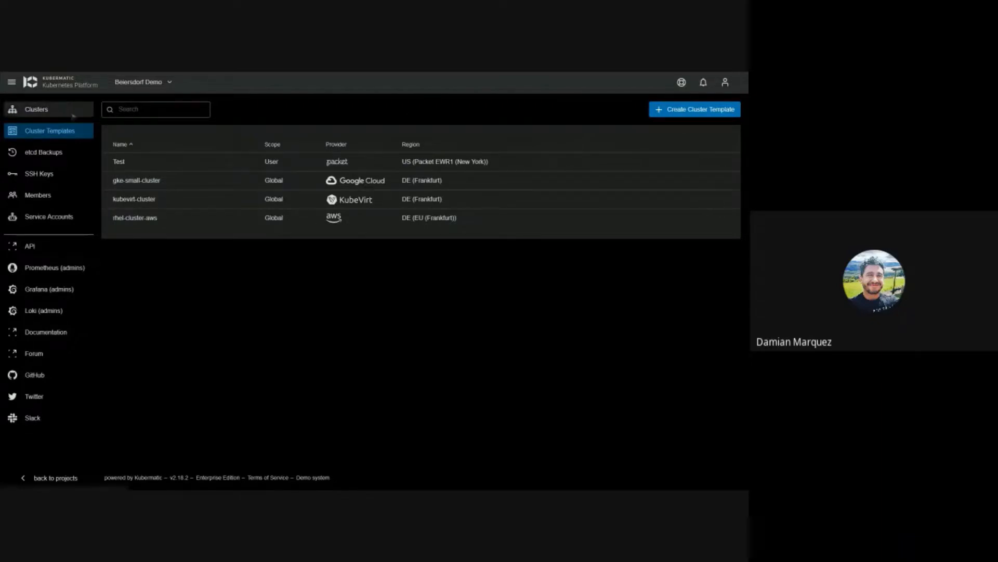
{"action": "left_click", "coordinate": [52, 110]}
Step: Start creating clusters from a template and choose kubevirt-cluster
{"action": "left_click", "coordinate": [653, 110]}
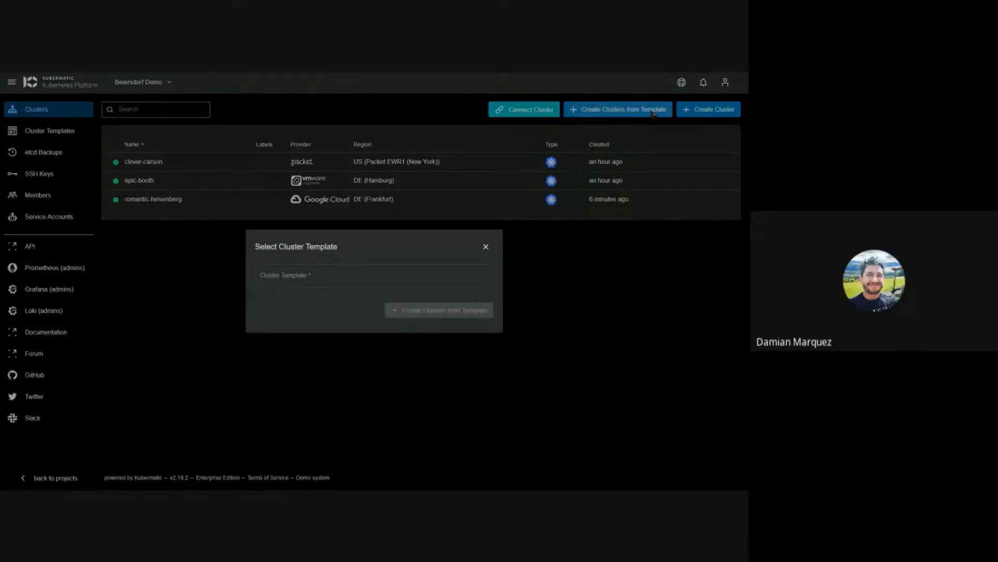
{"action": "left_click", "coordinate": [429, 276]}
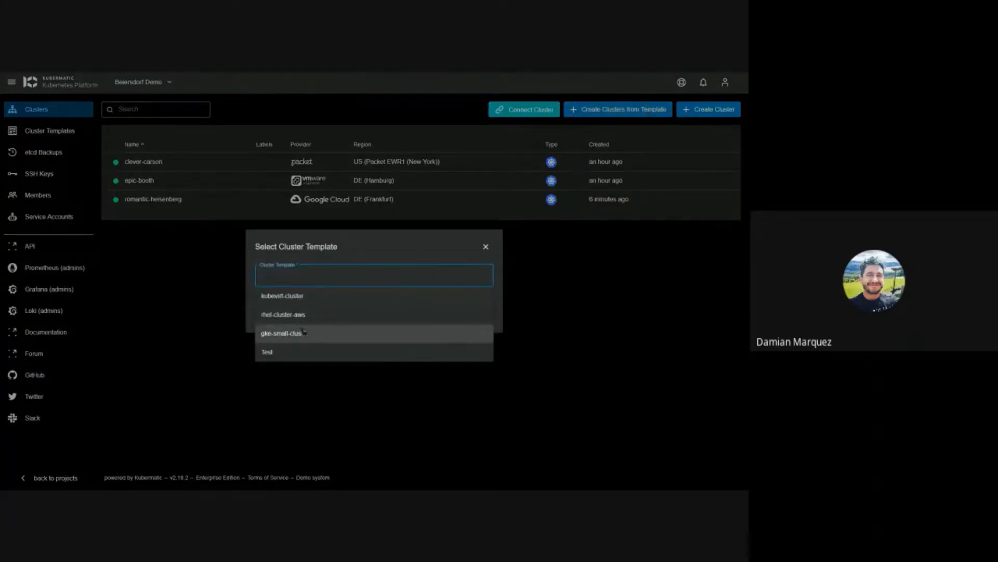
{"action": "left_click", "coordinate": [299, 295]}
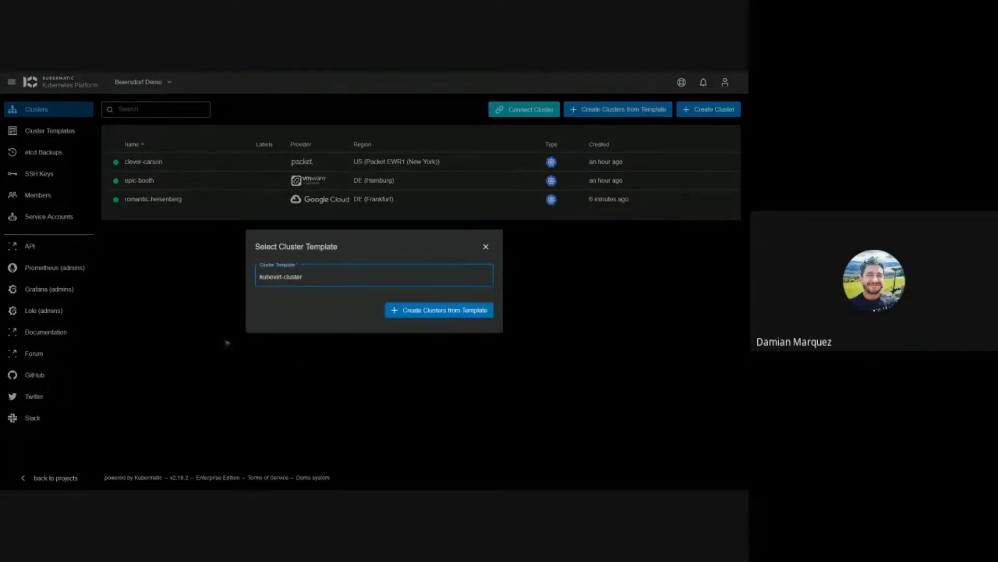
{"action": "left_click", "coordinate": [420, 311]}
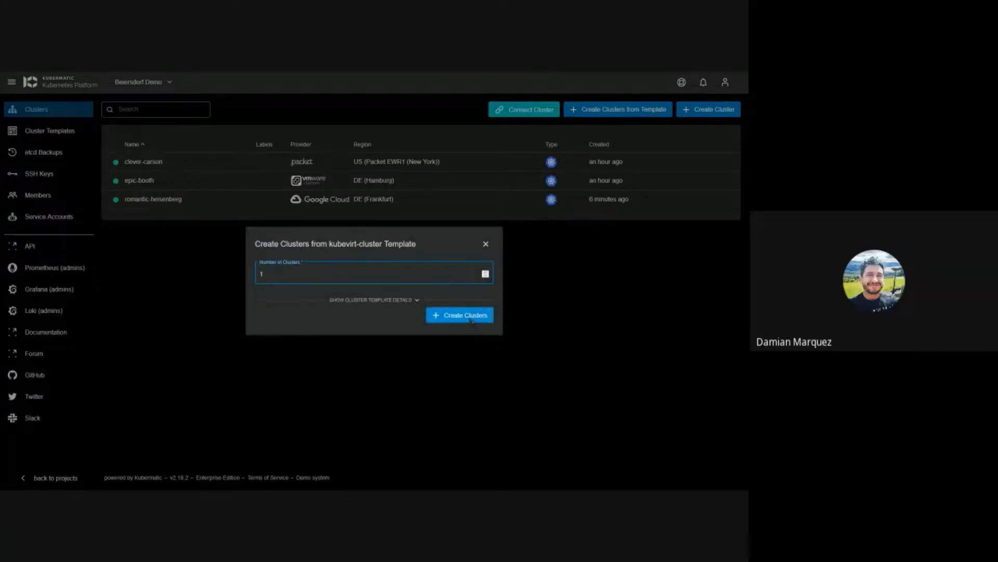
Step: Review the kubevirt-cluster details, such as the preset credential and 4Gi memory, then create one cluster
{"action": "left_click", "coordinate": [411, 300]}
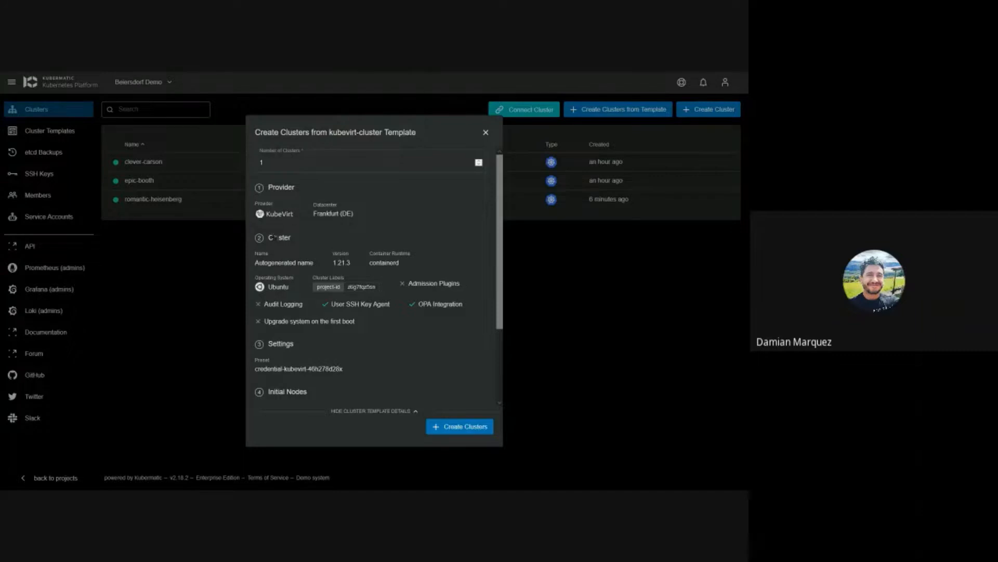
{"action": "scroll", "coordinate": [301, 282], "scroll_direction": "down", "scroll_amount": 3}
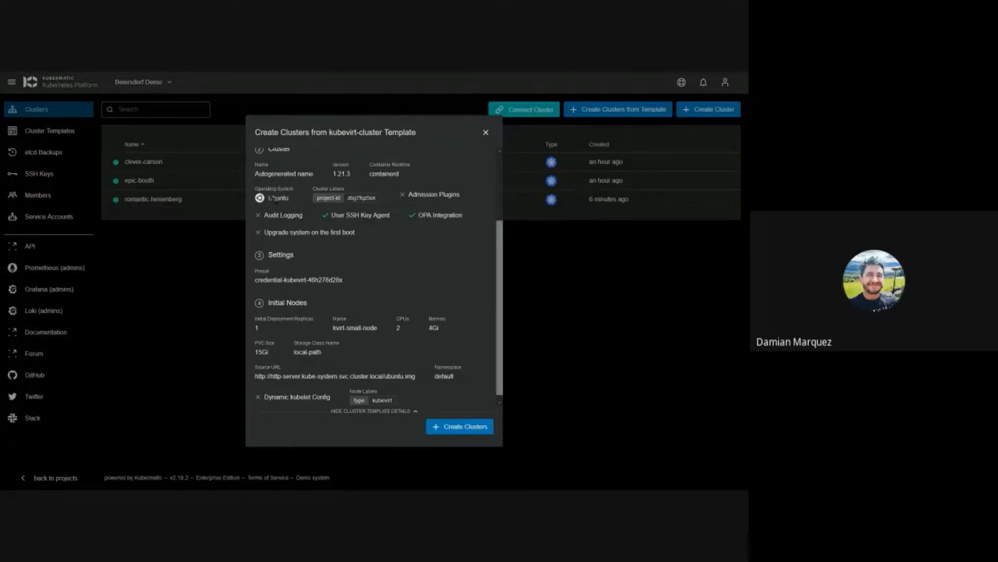
{"action": "scroll", "coordinate": [281, 273], "scroll_direction": "down", "scroll_amount": 1}
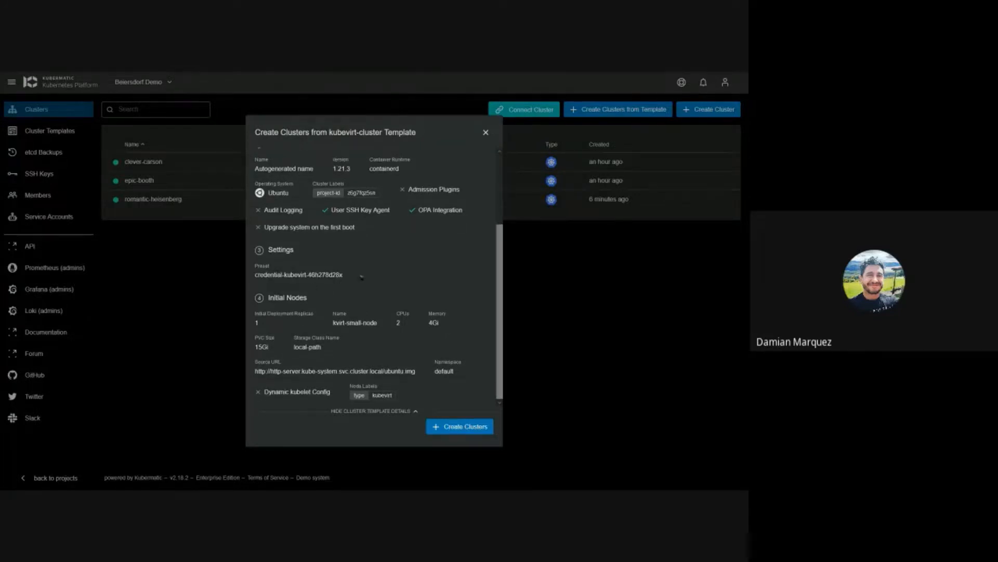
{"action": "left_click_drag", "start_coordinate": [361, 277], "coordinate": [256, 278]}
{"action": "double_click", "coordinate": [370, 322]}
{"action": "double_click", "coordinate": [433, 323]}
{"action": "left_click", "coordinate": [431, 343]}
{"action": "left_click", "coordinate": [460, 427]}
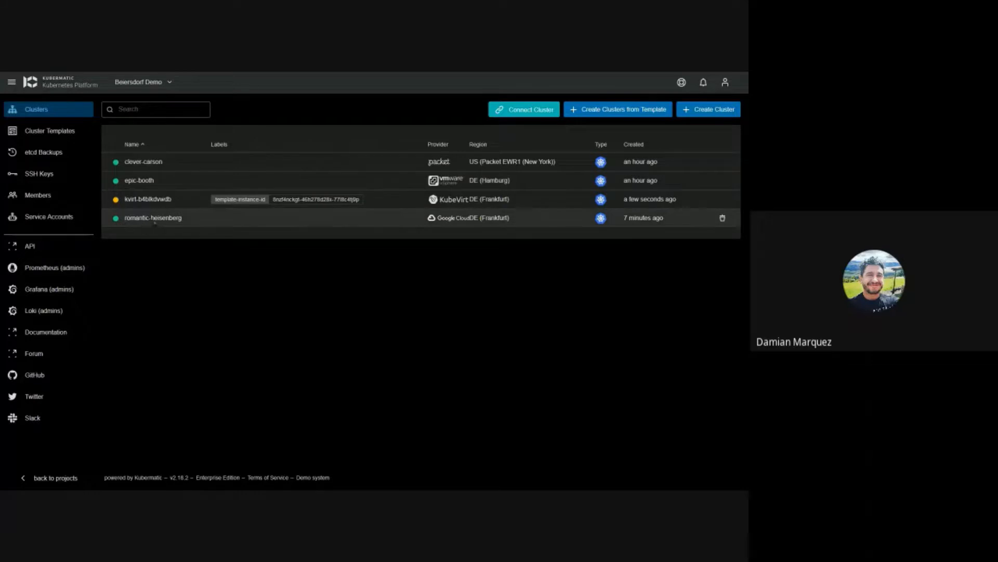
Step: Open romantic-heisenberg's hardcore-murdock deployment and expand its three nodes
{"action": "left_click", "coordinate": [152, 218]}
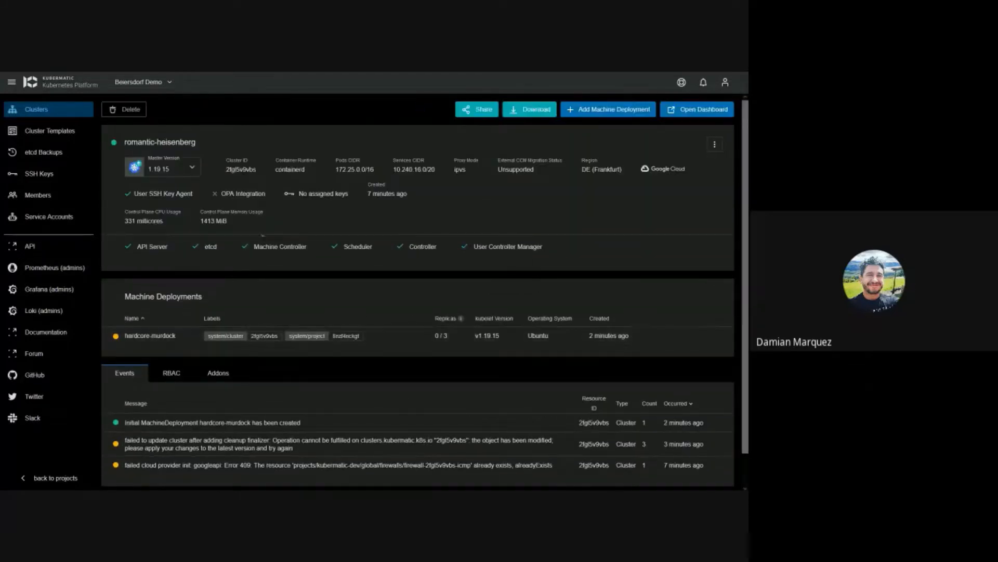
{"action": "left_click", "coordinate": [215, 345]}
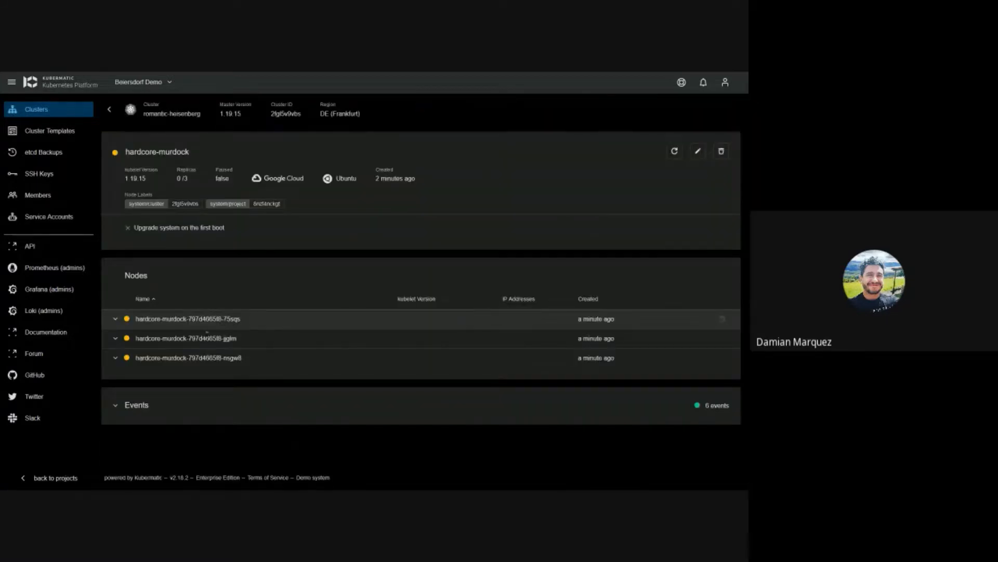
{"action": "left_click", "coordinate": [127, 358]}
{"action": "left_click", "coordinate": [129, 339]}
{"action": "left_click", "coordinate": [131, 319]}
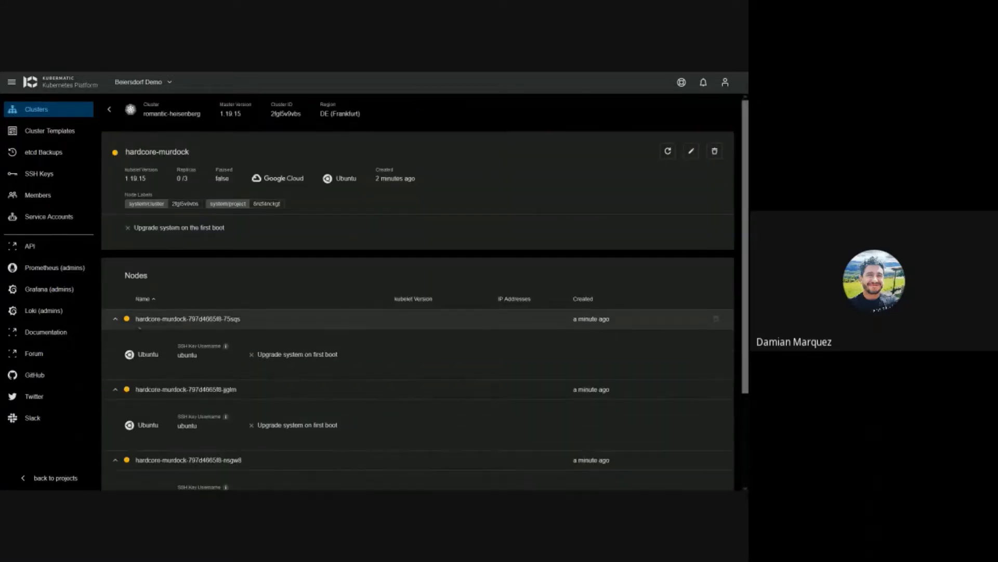
Step: Review the deployment's events, then go to the project's etcd Backups page
{"action": "scroll", "coordinate": [252, 309], "scroll_direction": "down", "scroll_amount": 3}
{"action": "left_click", "coordinate": [148, 432]}
{"action": "scroll", "coordinate": [278, 314], "scroll_direction": "down", "scroll_amount": 3}
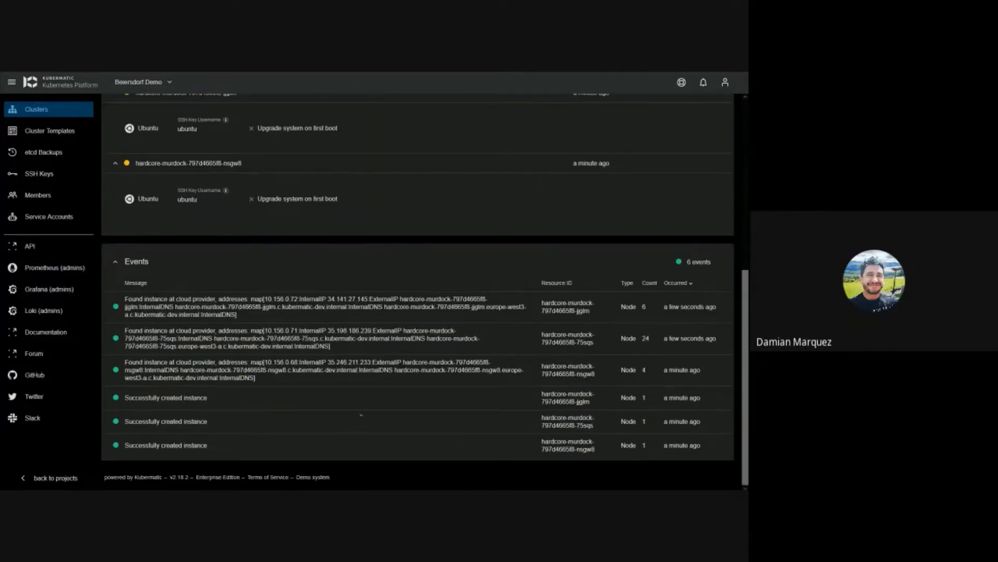
{"action": "scroll", "coordinate": [314, 339], "scroll_direction": "up", "scroll_amount": 10}
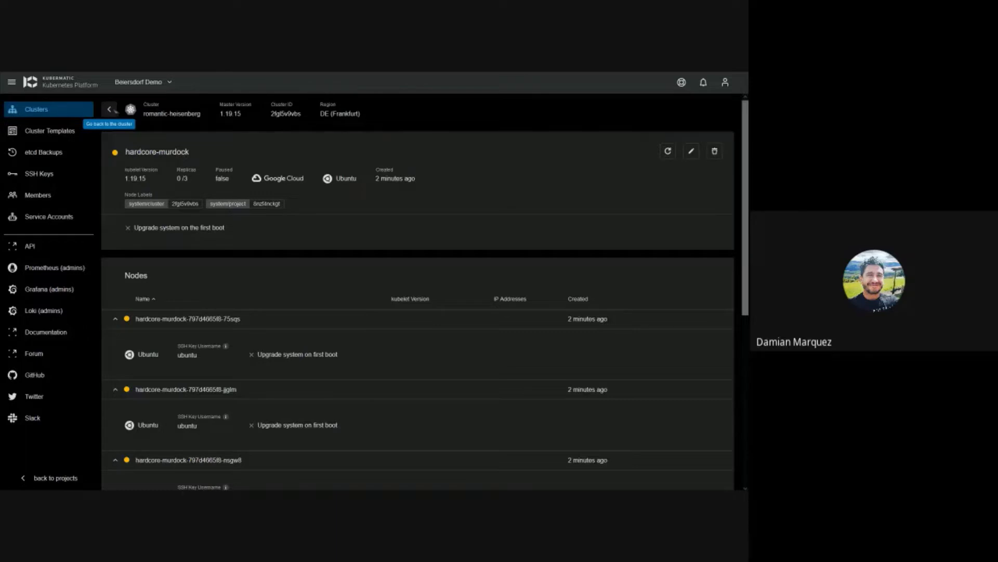
{"action": "left_click", "coordinate": [110, 110]}
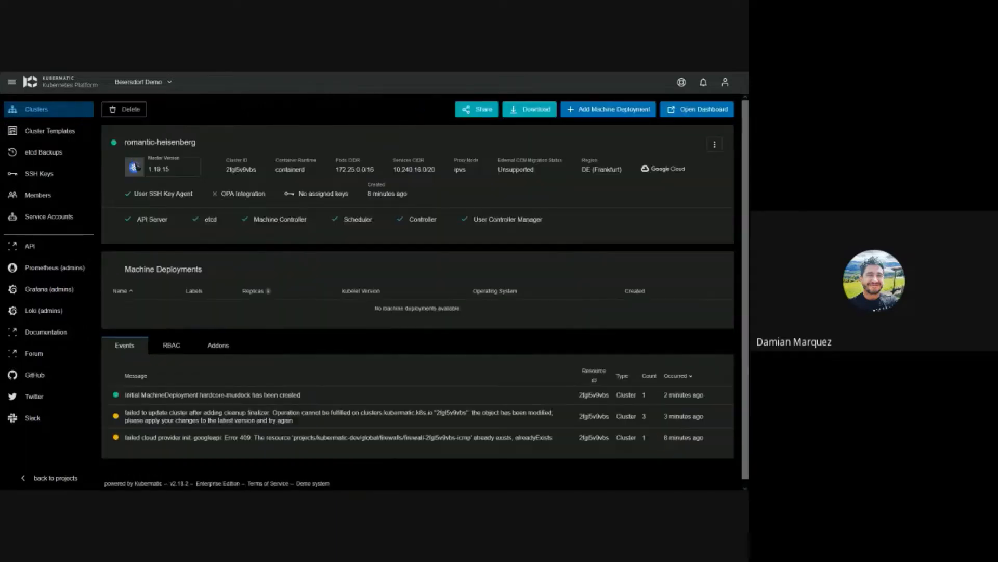
{"action": "left_click", "coordinate": [50, 156]}
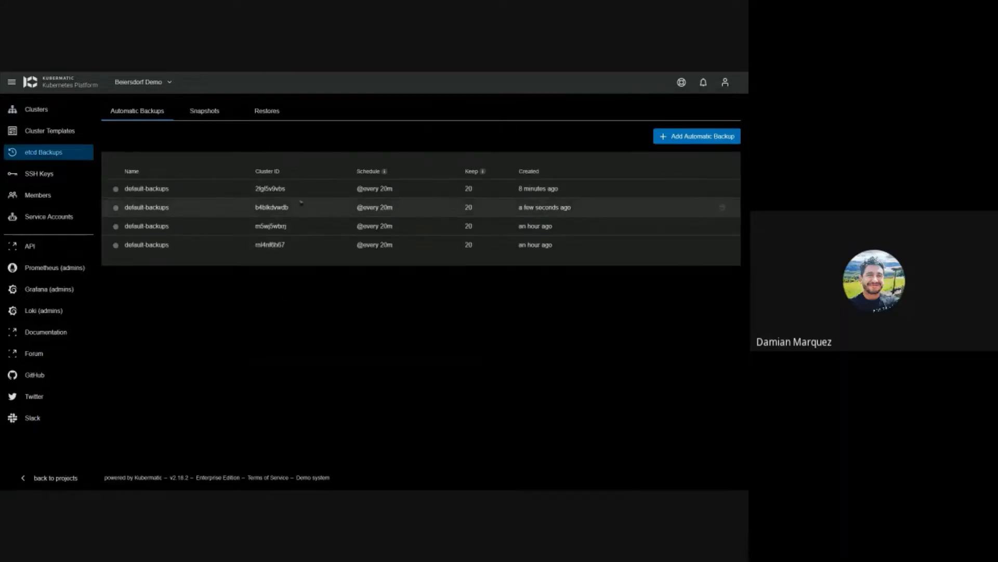
Step: Start a new automatic backup for romantic-heisenberg named Demo Backup
{"action": "left_click", "coordinate": [675, 137]}
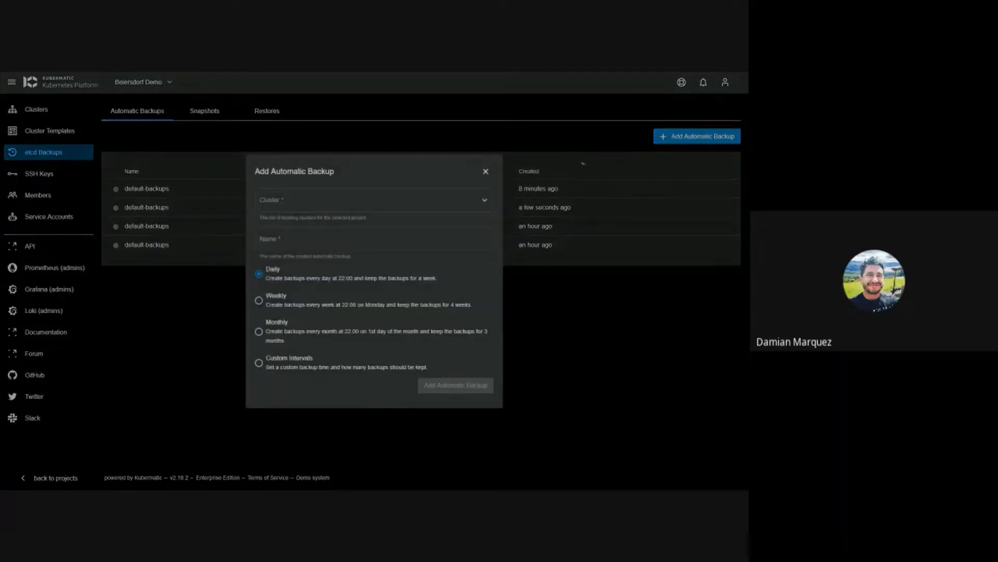
{"action": "left_click", "coordinate": [318, 200]}
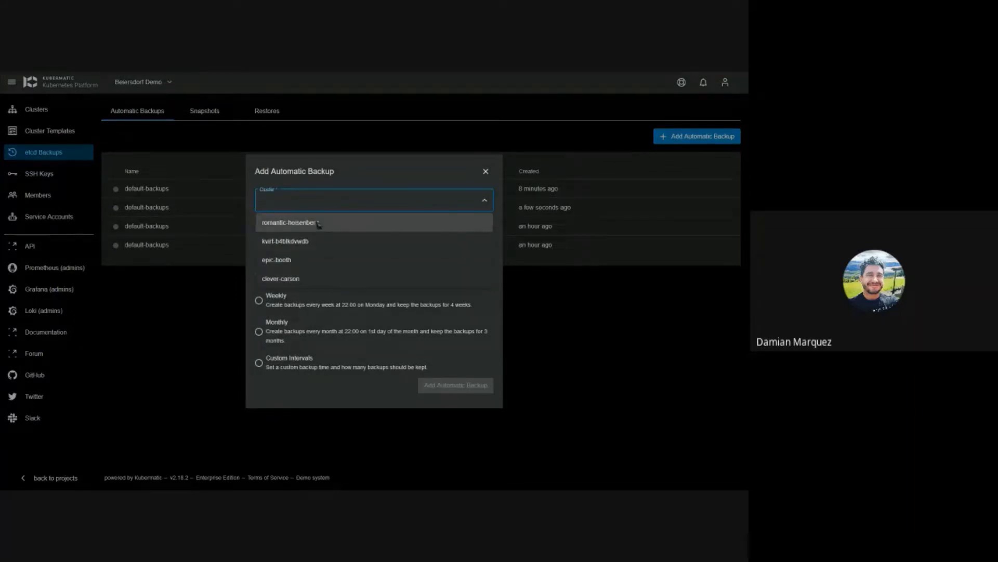
{"action": "left_click", "coordinate": [319, 223]}
{"action": "left_click", "coordinate": [305, 248]}
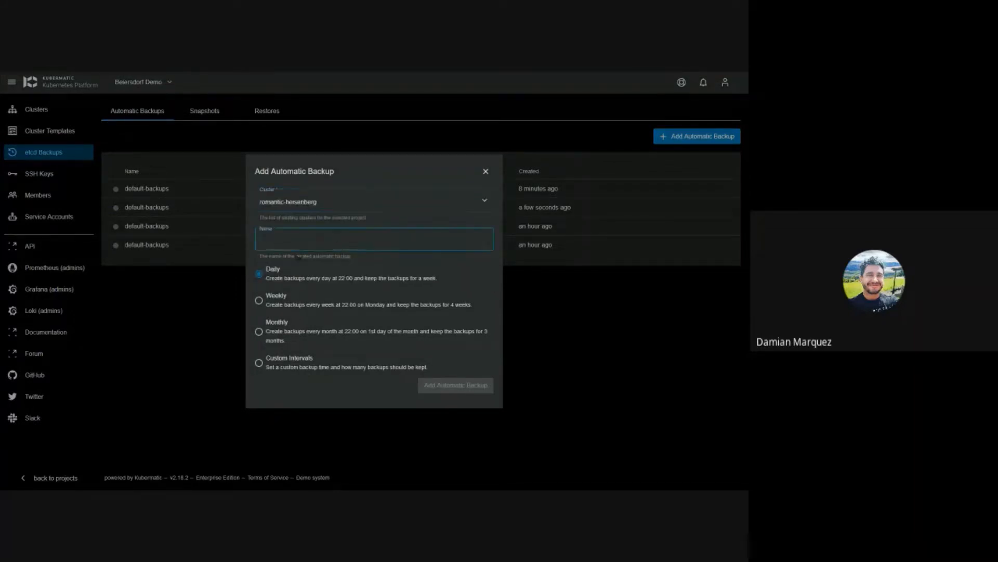
{"action": "type", "text": "Demo"}
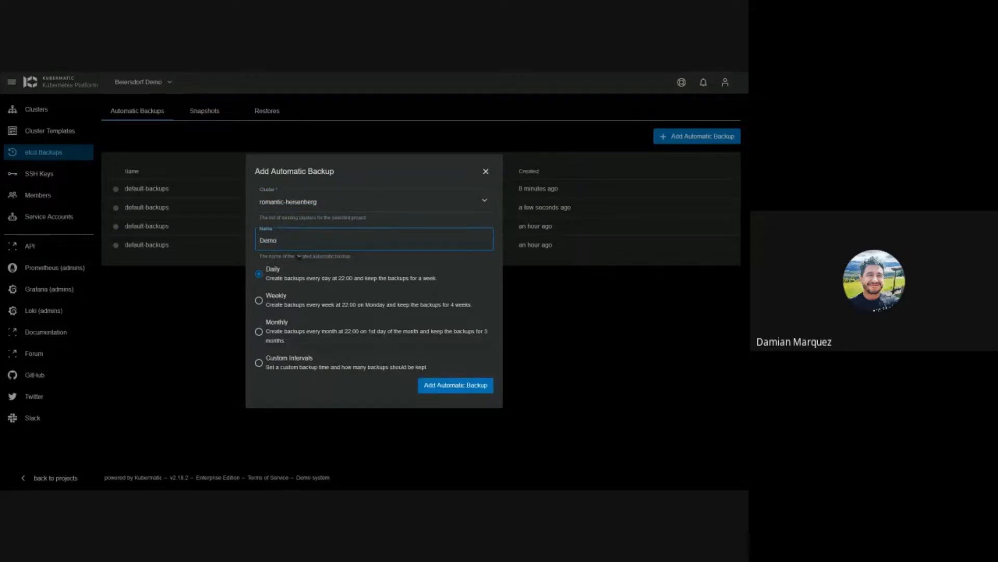
{"action": "type", "text": " Backup"}
Step: Set a custom cron schedule of * * * 15, keep 2 backups, and create it
{"action": "left_click", "coordinate": [266, 364]}
{"action": "left_click", "coordinate": [311, 356]}
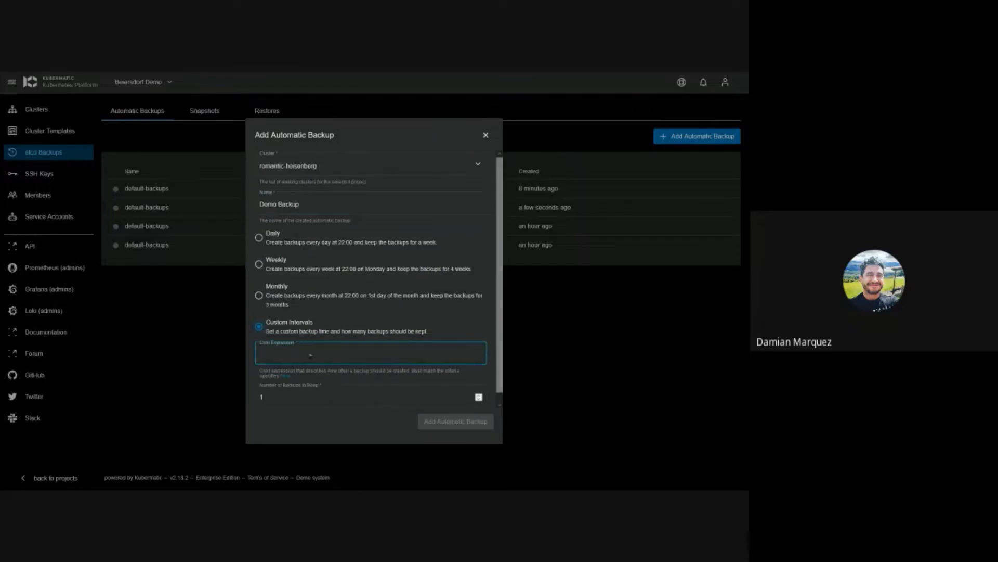
{"action": "type", "text": "*"}
{"action": "key", "text": "BackSpace"}
{"action": "type", "text": "*"}
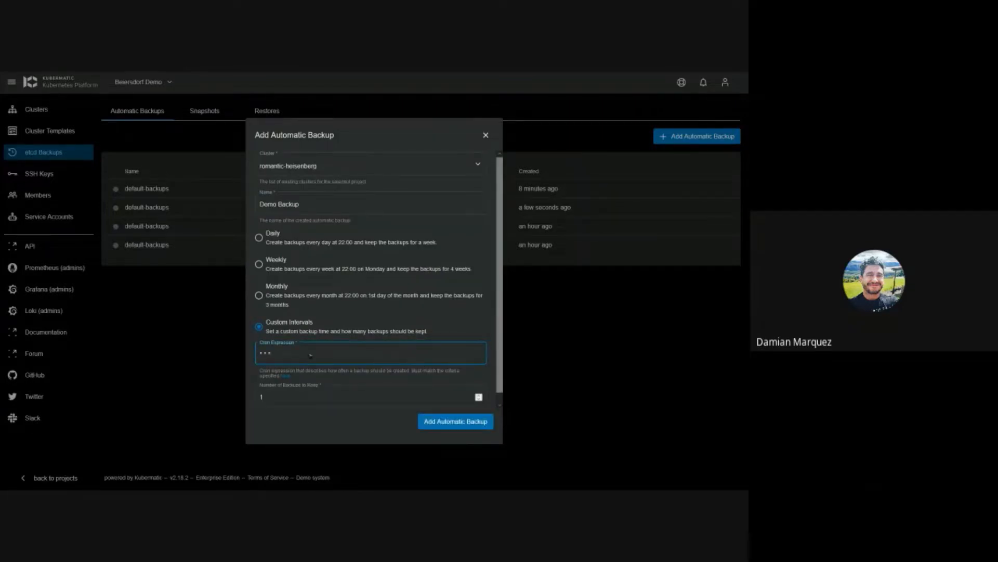
{"action": "left_click", "coordinate": [311, 398]}
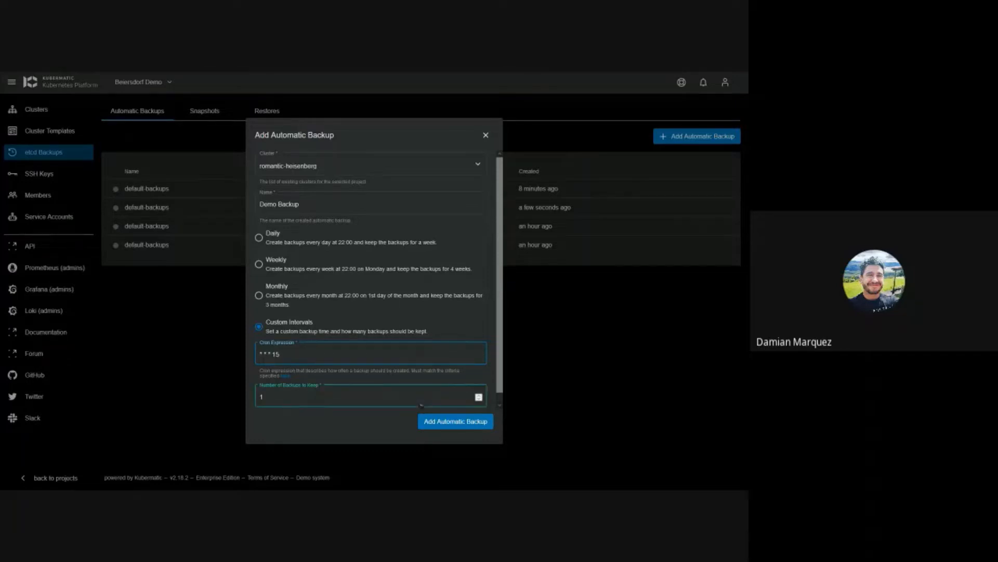
{"action": "left_click", "coordinate": [479, 395]}
{"action": "left_click", "coordinate": [467, 424]}
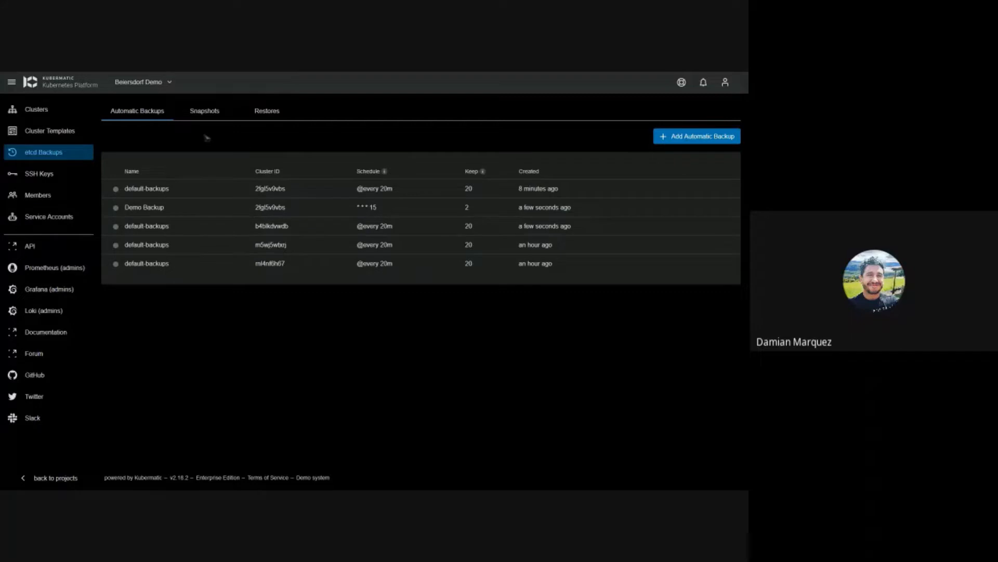
Step: Add a snapshot named T1 of the romantic-heisenberg cluster
{"action": "left_click", "coordinate": [203, 115]}
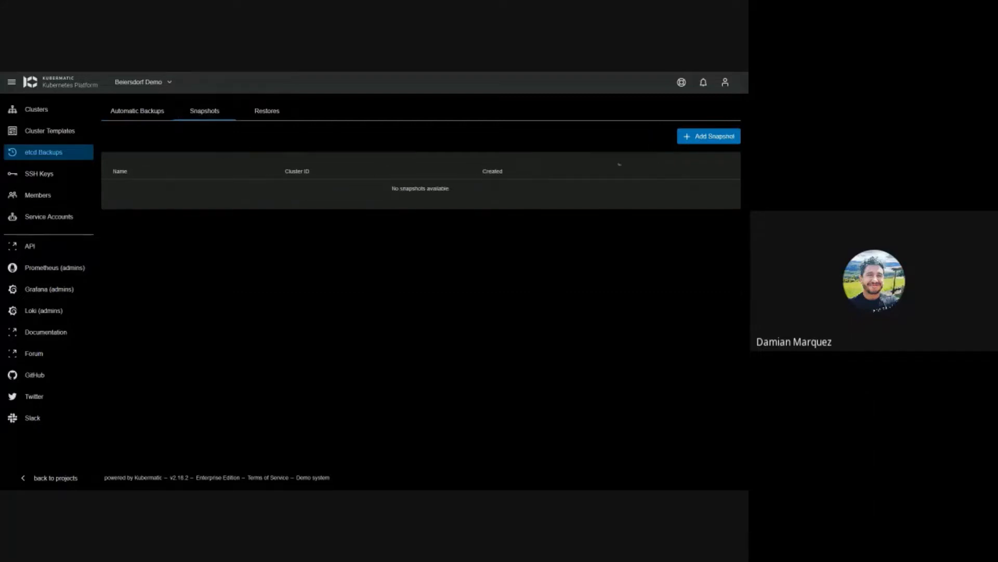
{"action": "left_click", "coordinate": [701, 136]}
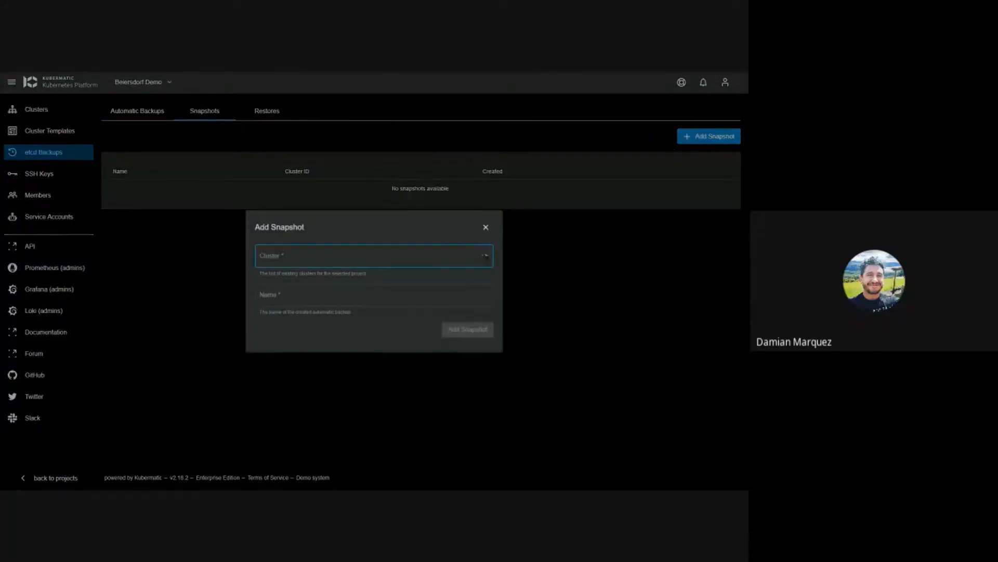
{"action": "left_click", "coordinate": [379, 258]}
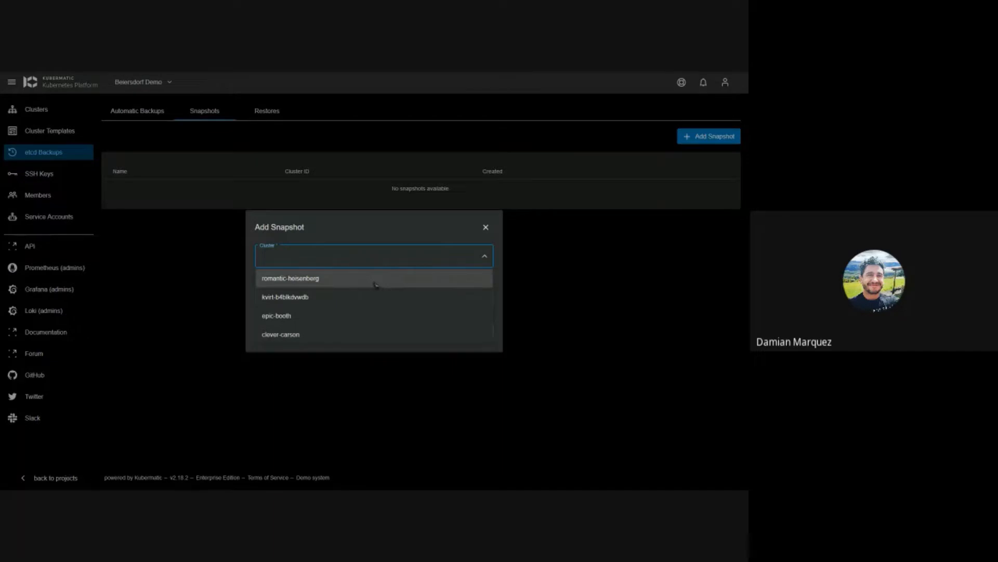
{"action": "left_click", "coordinate": [376, 281]}
{"action": "left_click", "coordinate": [389, 303]}
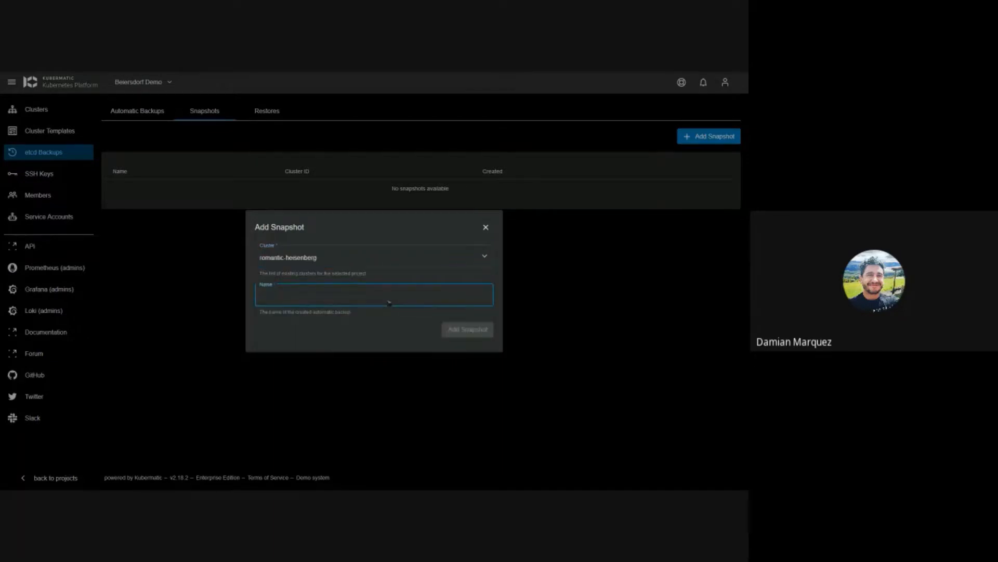
{"action": "type", "text": "T1"}
{"action": "left_click", "coordinate": [481, 329]}
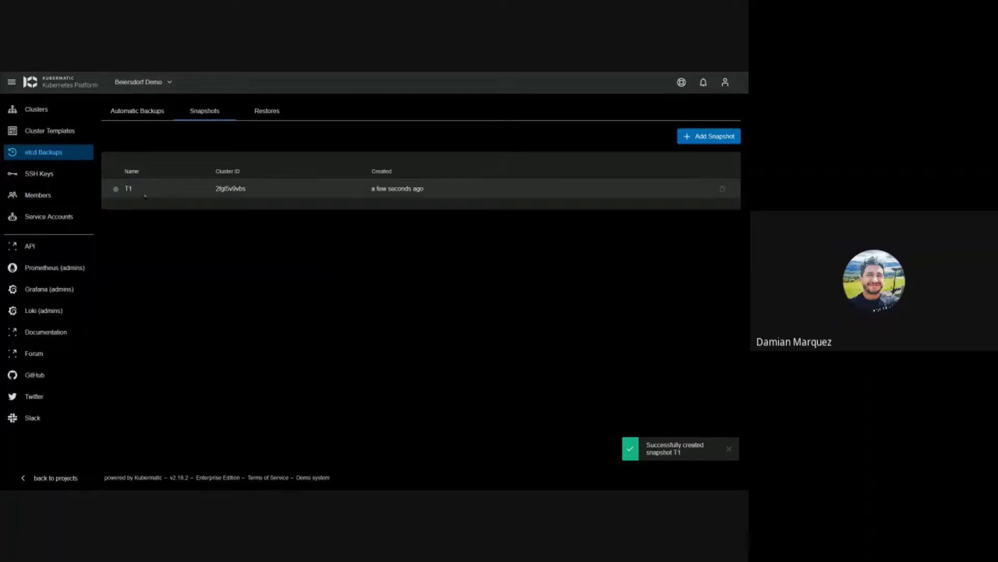
Step: Check the Restores list, return to Automatic Backups, then open the project's Members page
{"action": "left_click", "coordinate": [267, 111]}
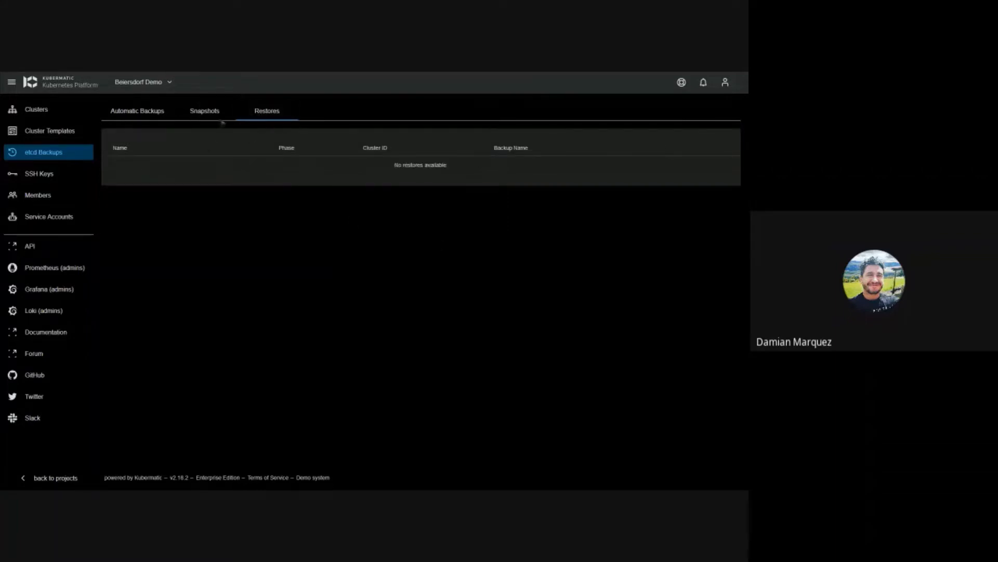
{"action": "left_click", "coordinate": [221, 118]}
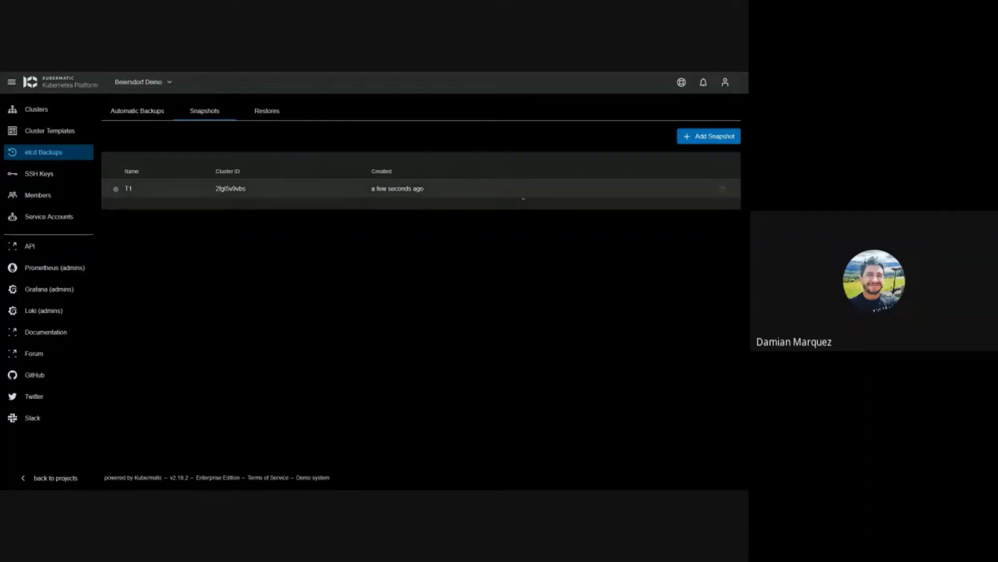
{"action": "left_click", "coordinate": [159, 113]}
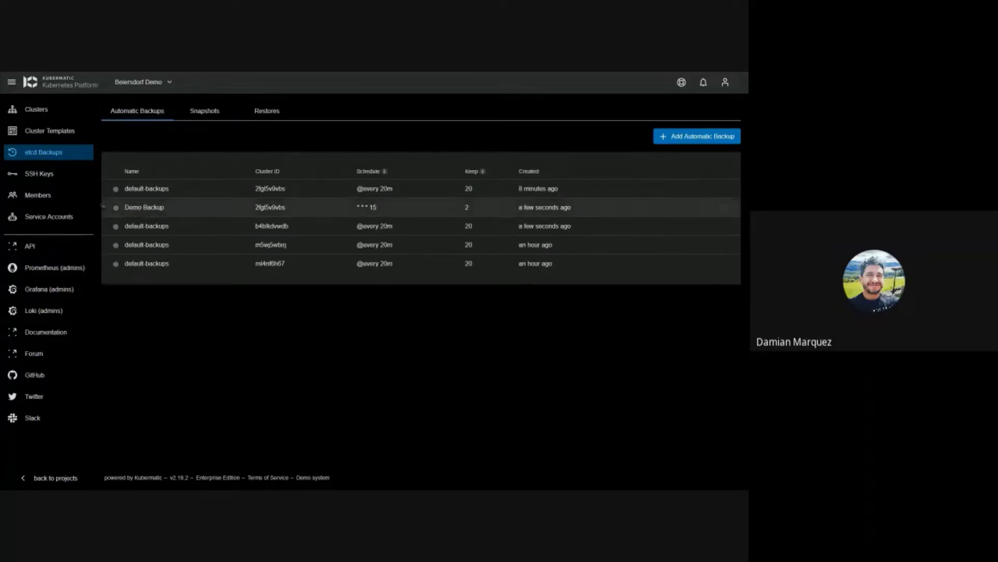
{"action": "left_click", "coordinate": [38, 195]}
Step: Try adding a member with a demo e-mail in the Editor group; it fails because the user doesn't exist
{"action": "left_click", "coordinate": [711, 109]}
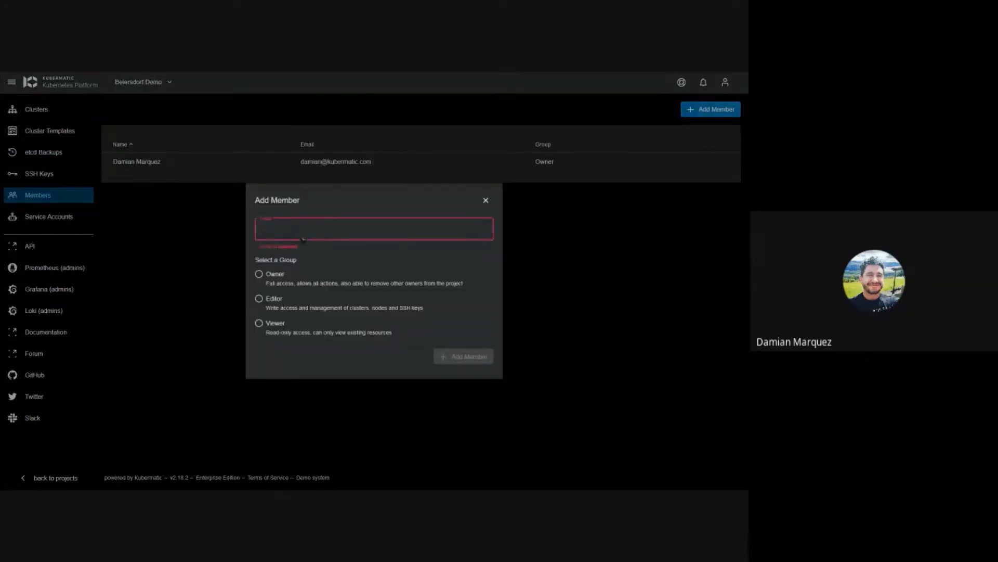
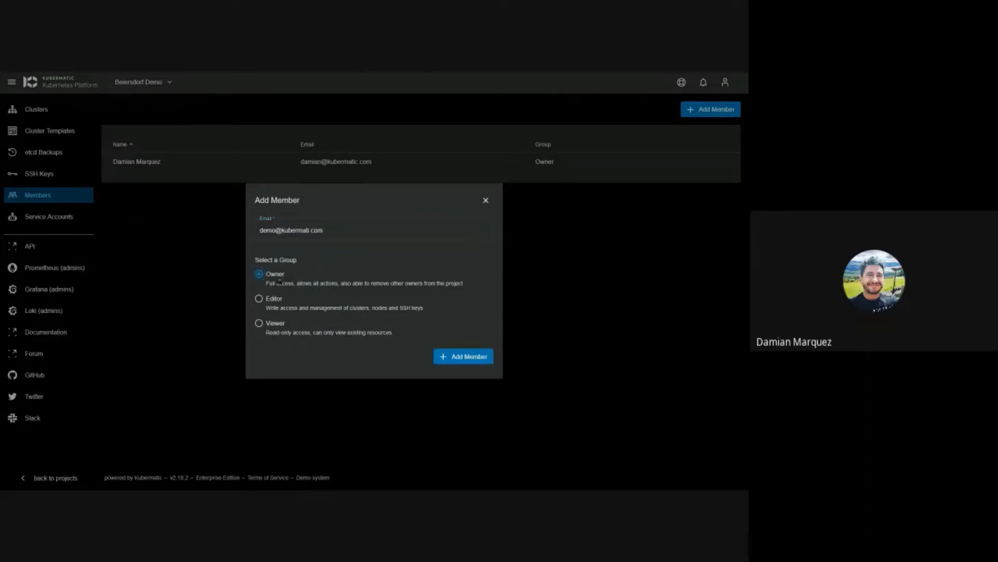
{"action": "left_click", "coordinate": [277, 280]}
{"action": "left_click", "coordinate": [315, 231]}
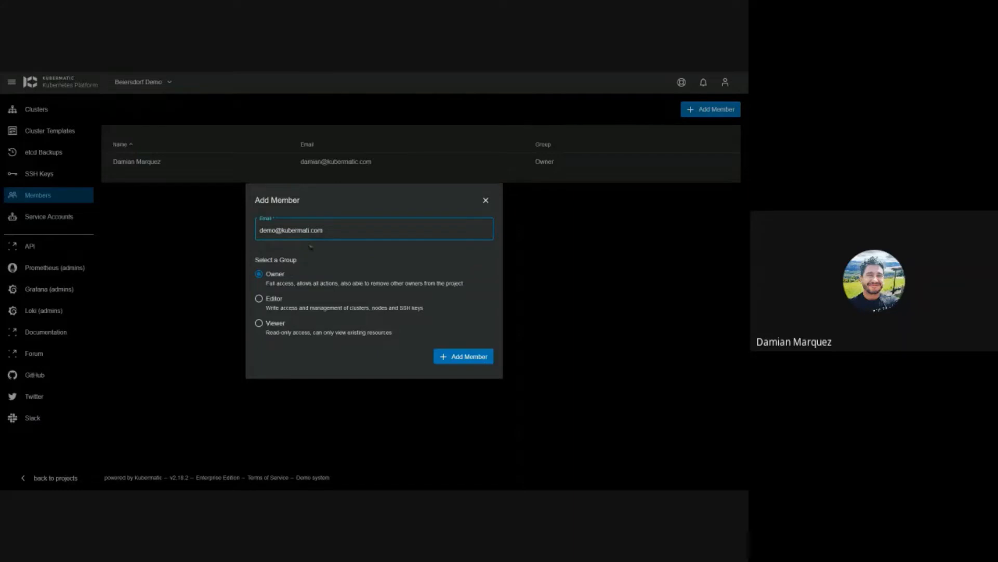
{"action": "type", "text": "c"}
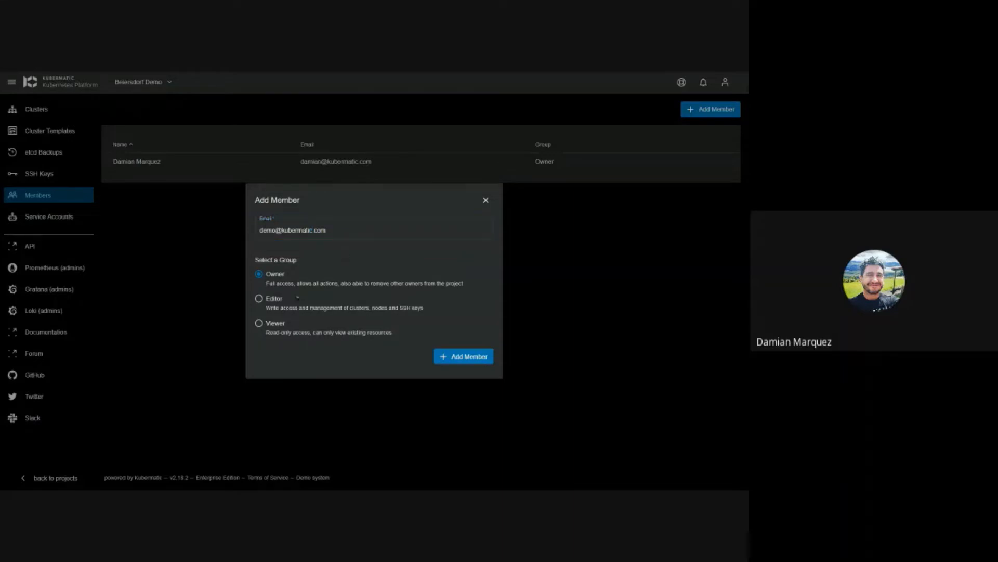
{"action": "left_click", "coordinate": [275, 299]}
{"action": "left_click", "coordinate": [470, 359]}
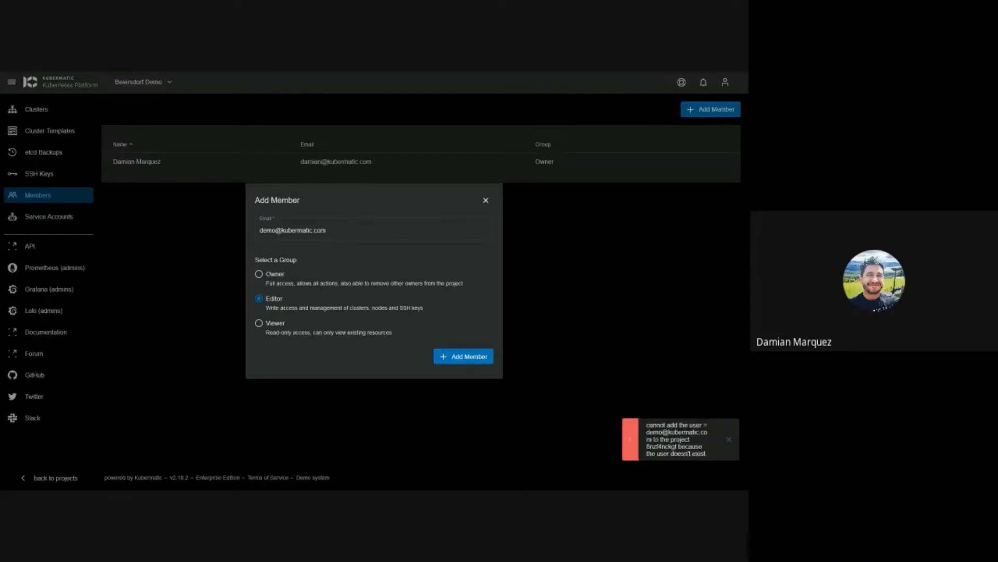
Step: Dismiss the error, switch the group to Viewer, close the form unsaved, and open Service Accounts
{"action": "left_click", "coordinate": [730, 442]}
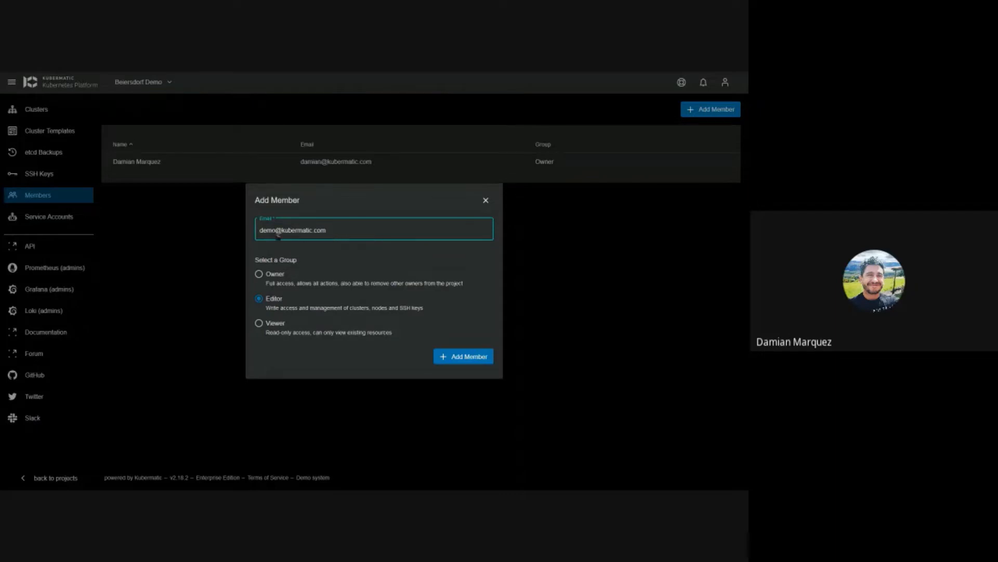
{"action": "left_click_drag", "start_coordinate": [277, 233], "coordinate": [260, 237]}
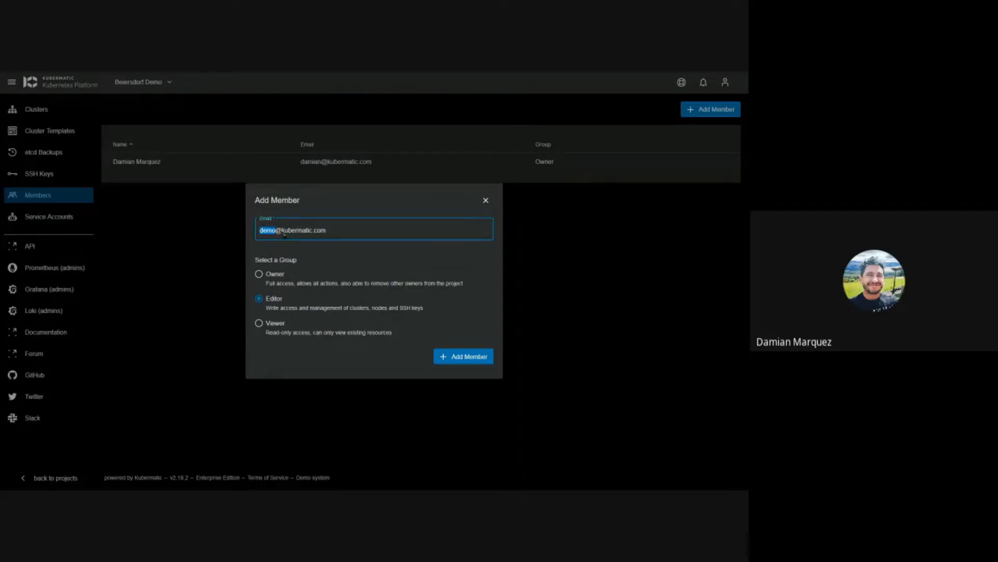
{"action": "left_click", "coordinate": [275, 238]}
{"action": "double_click", "coordinate": [280, 234]}
{"action": "left_click", "coordinate": [410, 263]}
{"action": "left_click", "coordinate": [273, 332]}
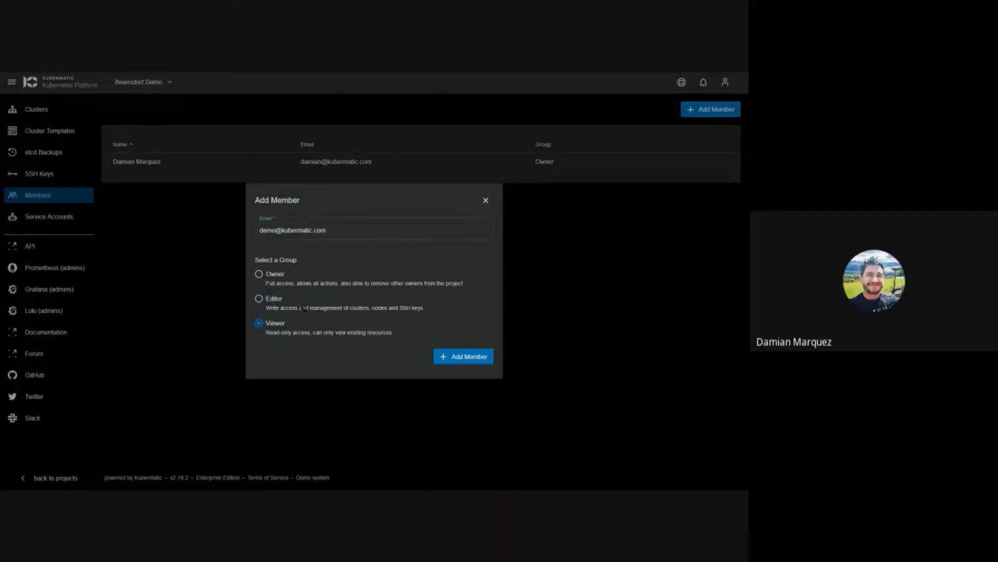
{"action": "left_click", "coordinate": [486, 200]}
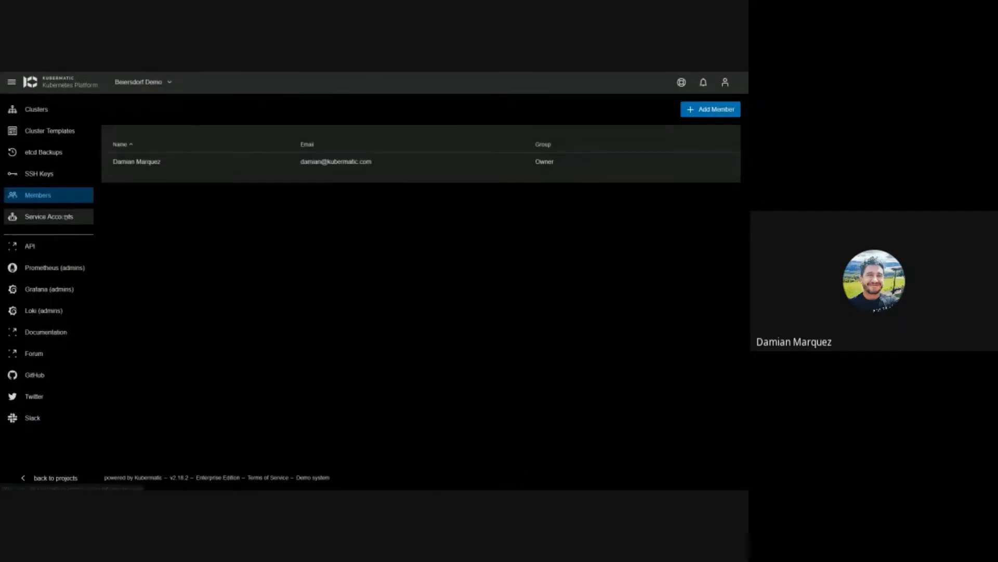
{"action": "left_click", "coordinate": [62, 219]}
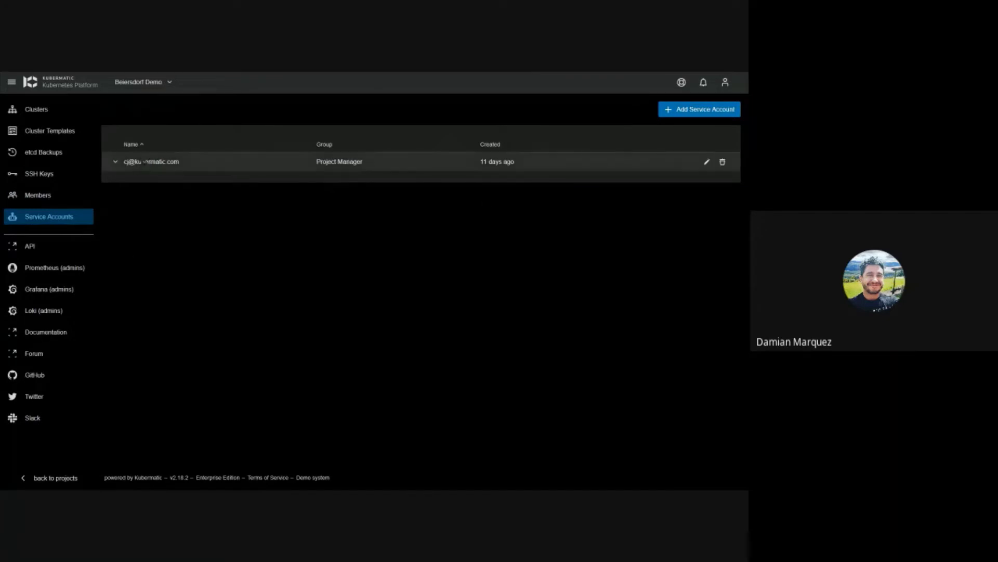
Step: Create an Editor-group service account named with the demo e-mail and expand its empty token list
{"action": "left_click", "coordinate": [670, 109]}
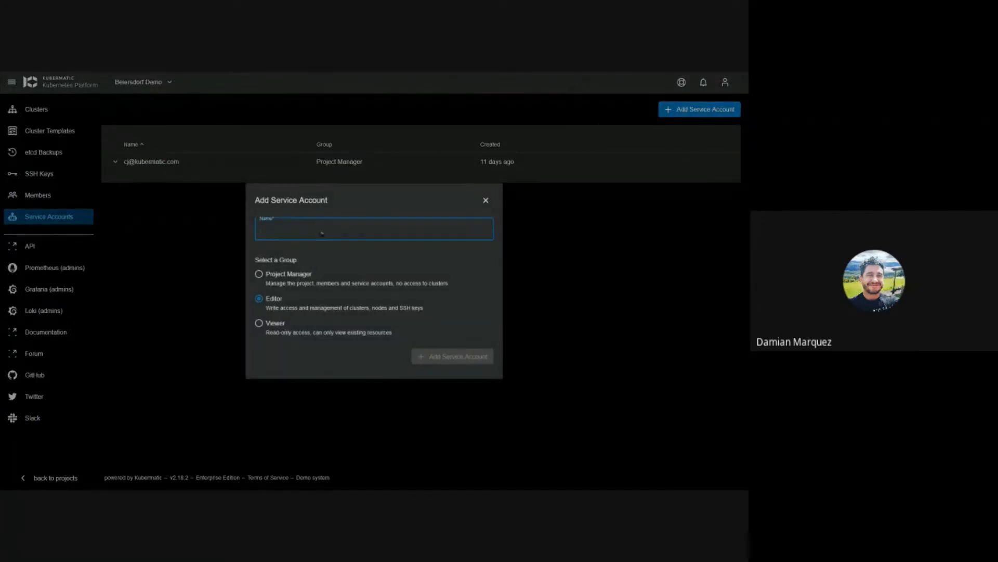
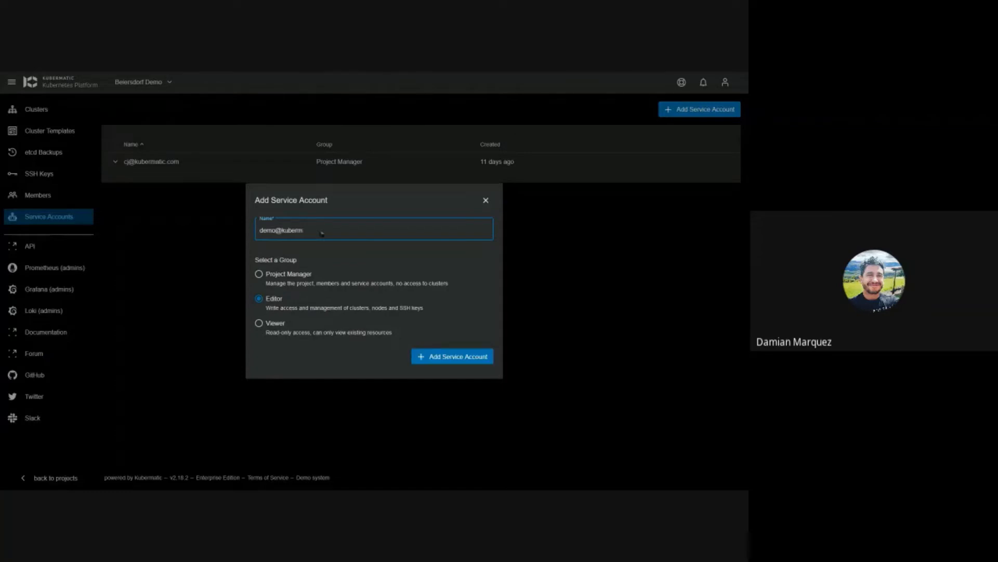
{"action": "left_click", "coordinate": [273, 280]}
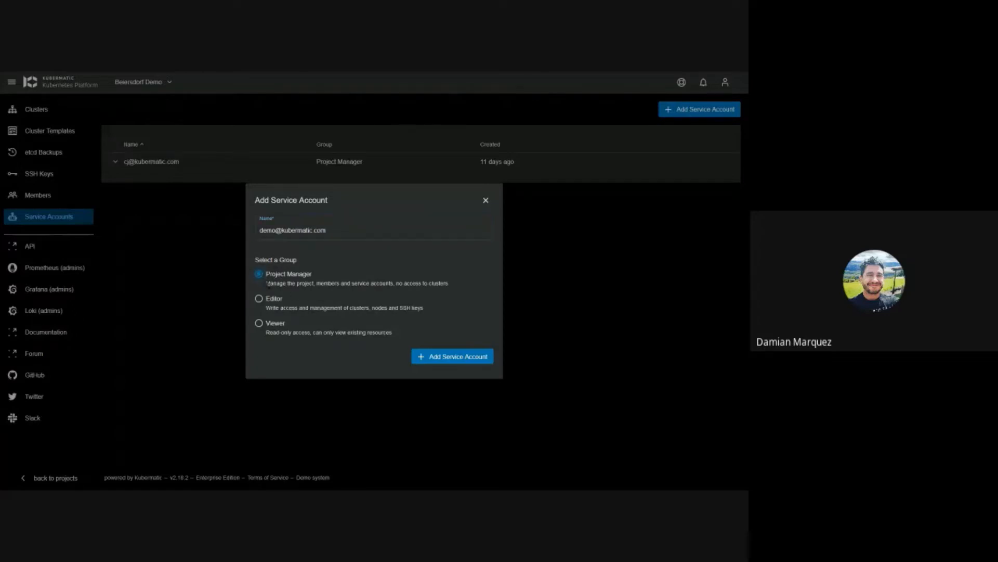
{"action": "left_click", "coordinate": [270, 306]}
{"action": "left_click", "coordinate": [269, 333]}
{"action": "left_click", "coordinate": [470, 359]}
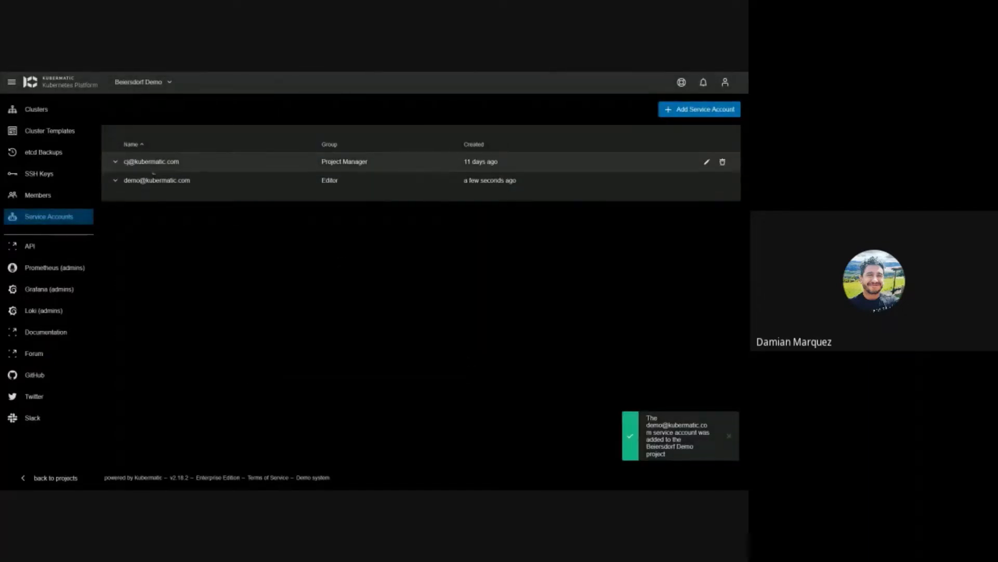
{"action": "left_click", "coordinate": [119, 181]}
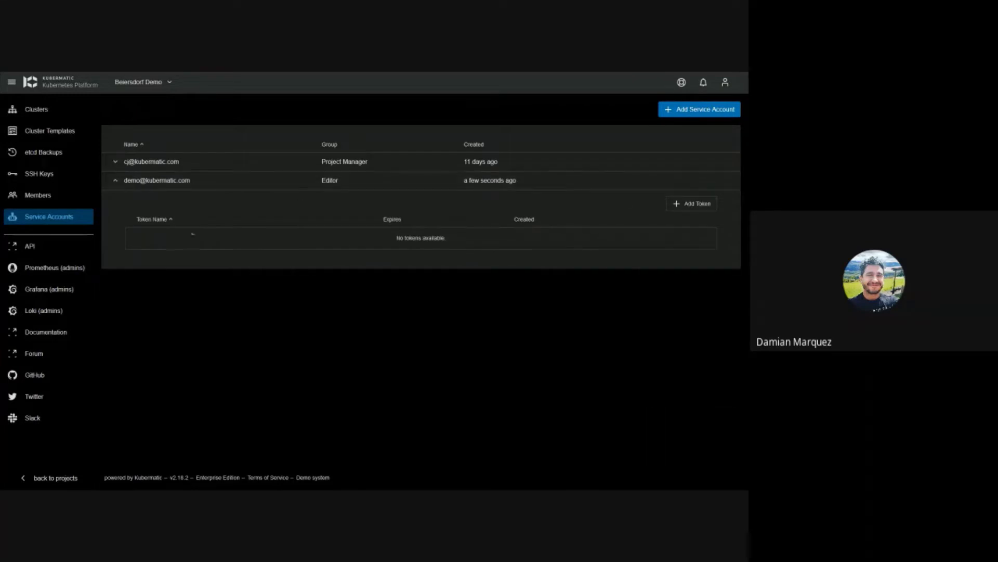
Step: Create a 3-year token for the new Editor service account, then collapse its row
{"action": "left_click", "coordinate": [683, 208]}
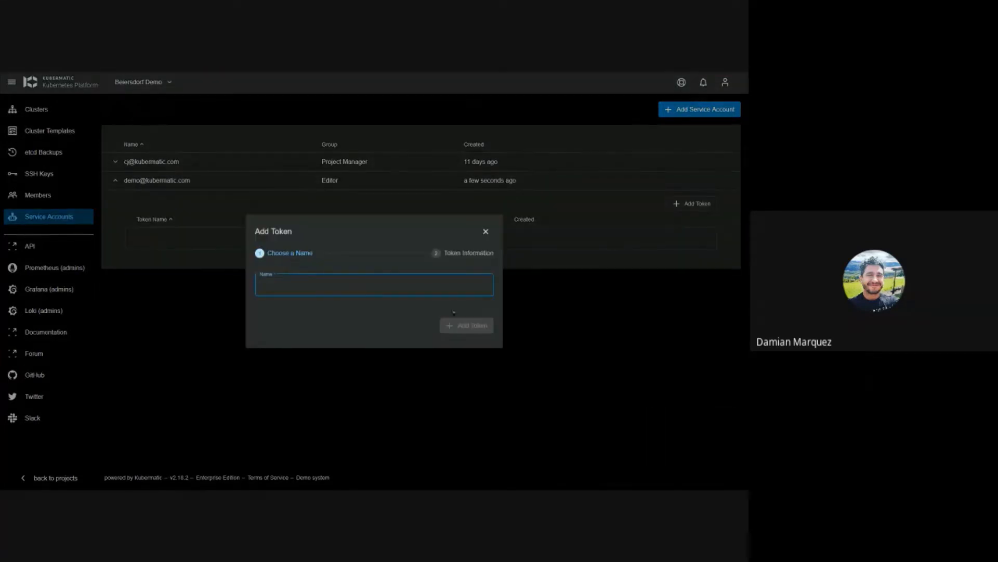
{"action": "type", "text": "test"}
{"action": "left_click", "coordinate": [466, 325]}
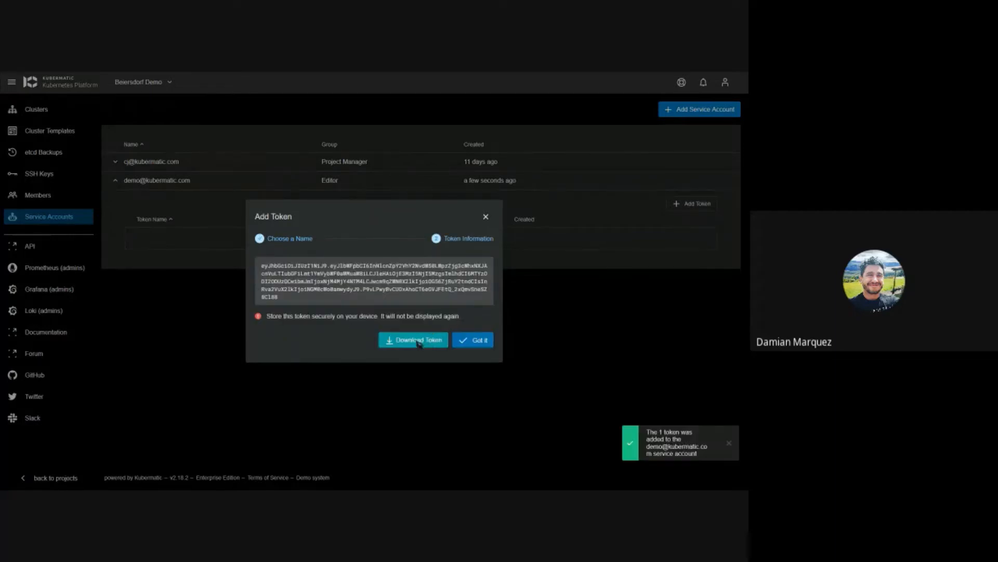
{"action": "left_click", "coordinate": [485, 217]}
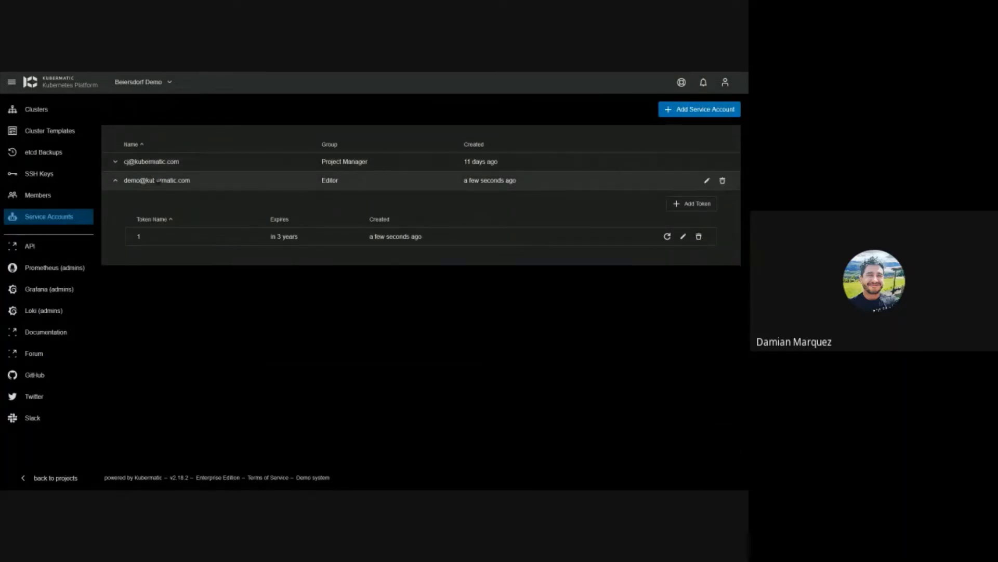
{"action": "left_click", "coordinate": [154, 181]}
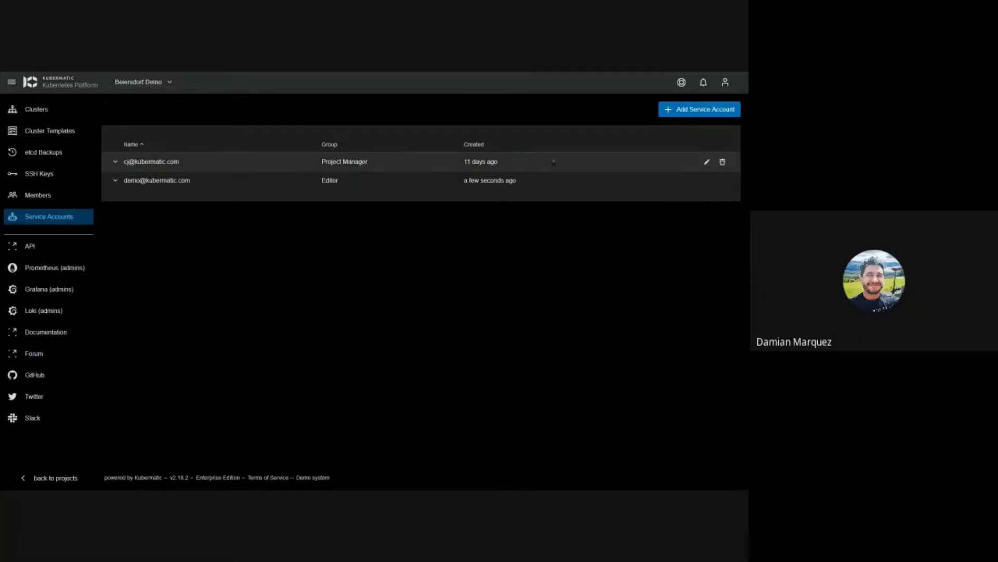
Step: Open clever-carson's kind-banach machine deployment and expand its events to review the five nodes
{"action": "left_click", "coordinate": [40, 111]}
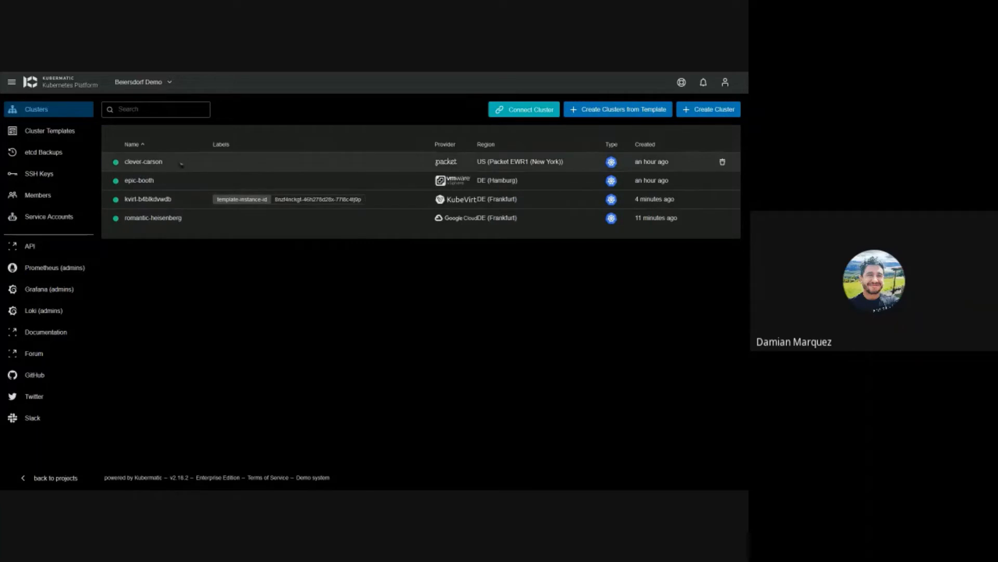
{"action": "left_click", "coordinate": [200, 165]}
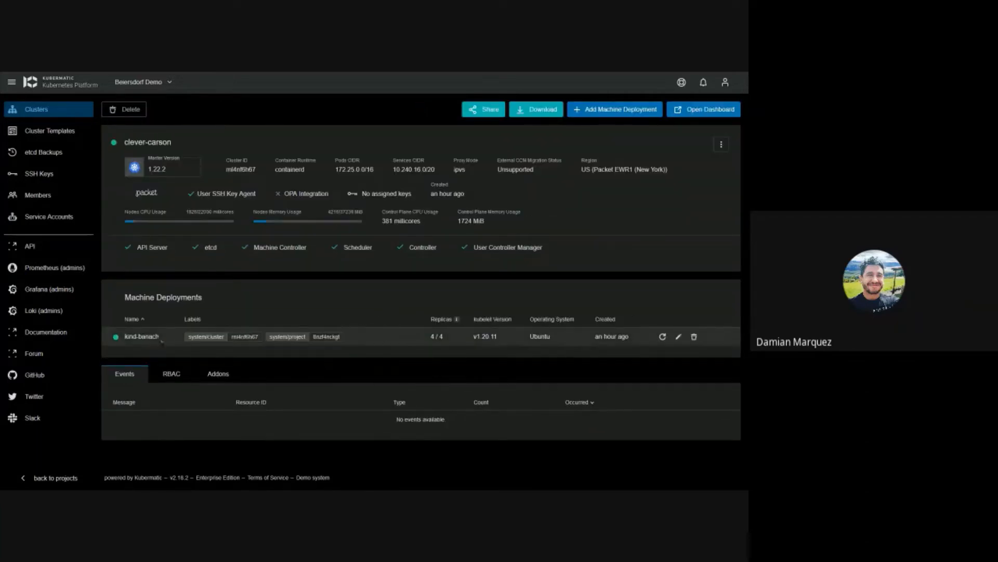
{"action": "left_click", "coordinate": [156, 341]}
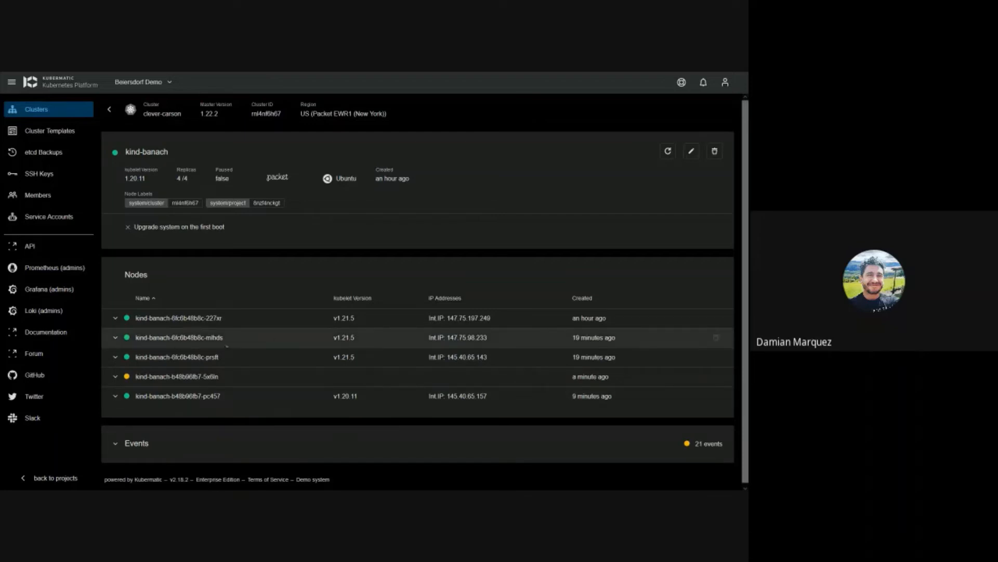
{"action": "left_click", "coordinate": [123, 443]}
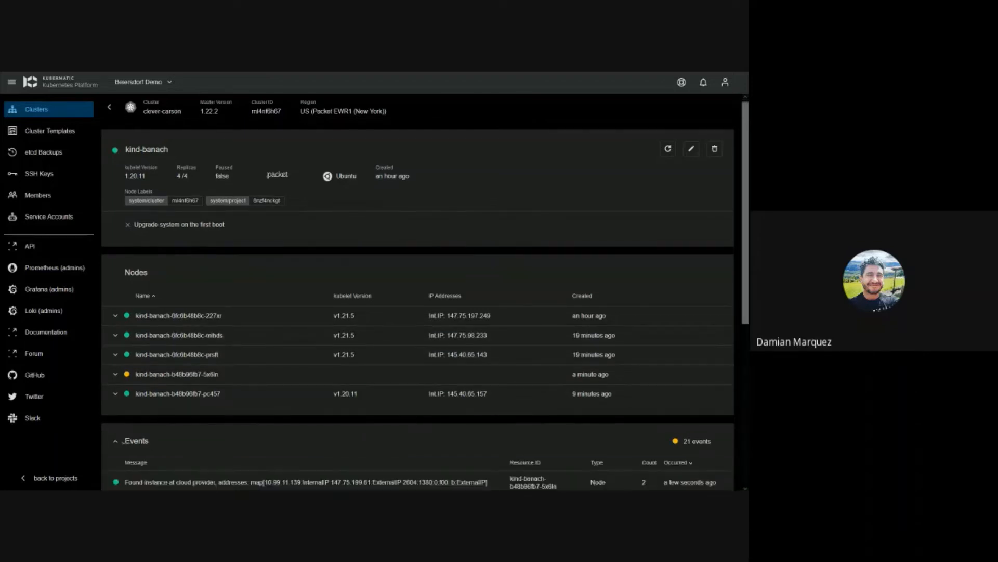
{"action": "scroll", "coordinate": [222, 411], "scroll_direction": "down", "scroll_amount": 4}
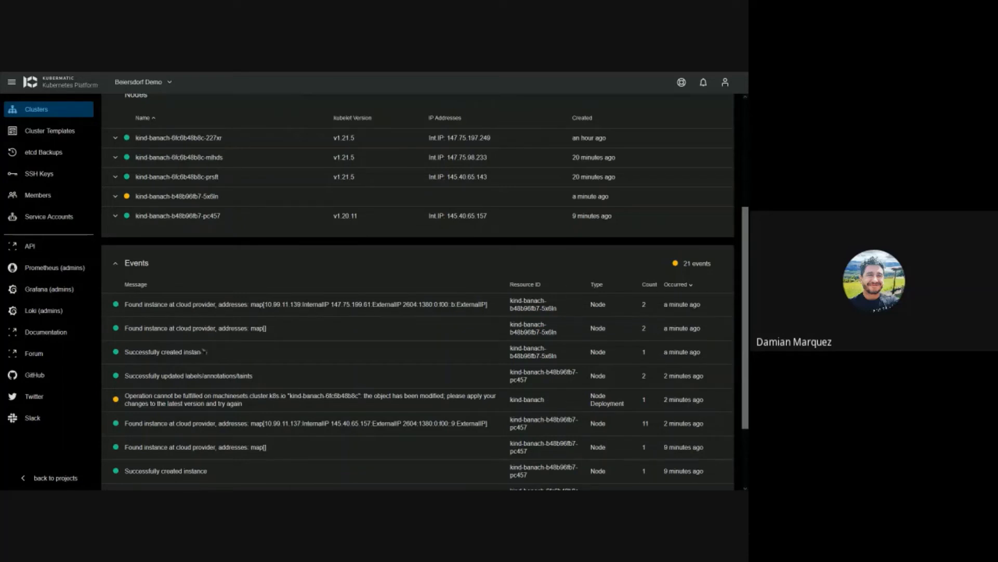
{"action": "scroll", "coordinate": [204, 352], "scroll_direction": "up", "scroll_amount": 4}
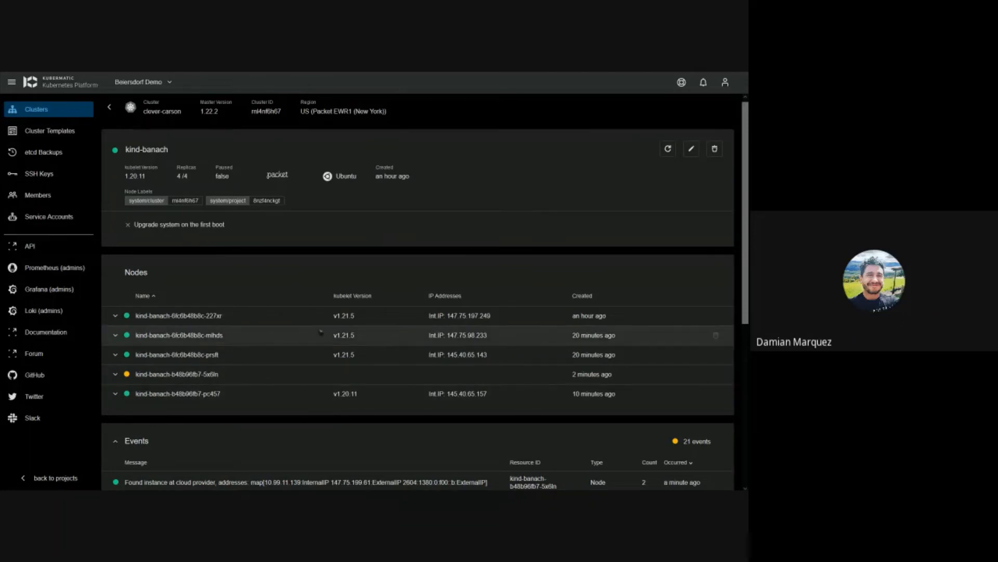
{"action": "scroll", "coordinate": [321, 331], "scroll_direction": "up", "scroll_amount": 1}
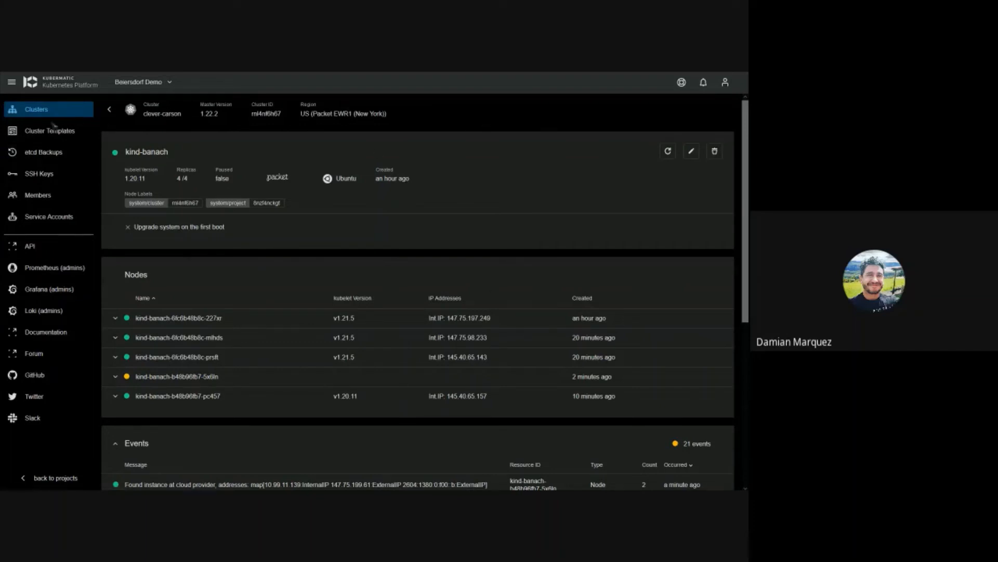
Step: Check Cluster Templates, then inspect a node of romantic-heisenberg's hardcore-murdock deployment and return to Clusters
{"action": "left_click", "coordinate": [60, 136]}
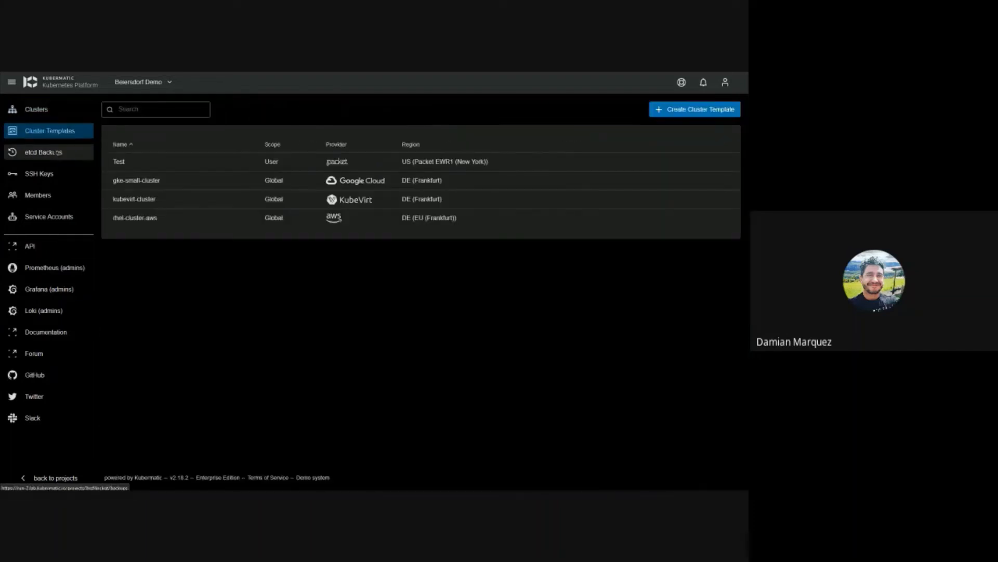
{"action": "left_click", "coordinate": [42, 110]}
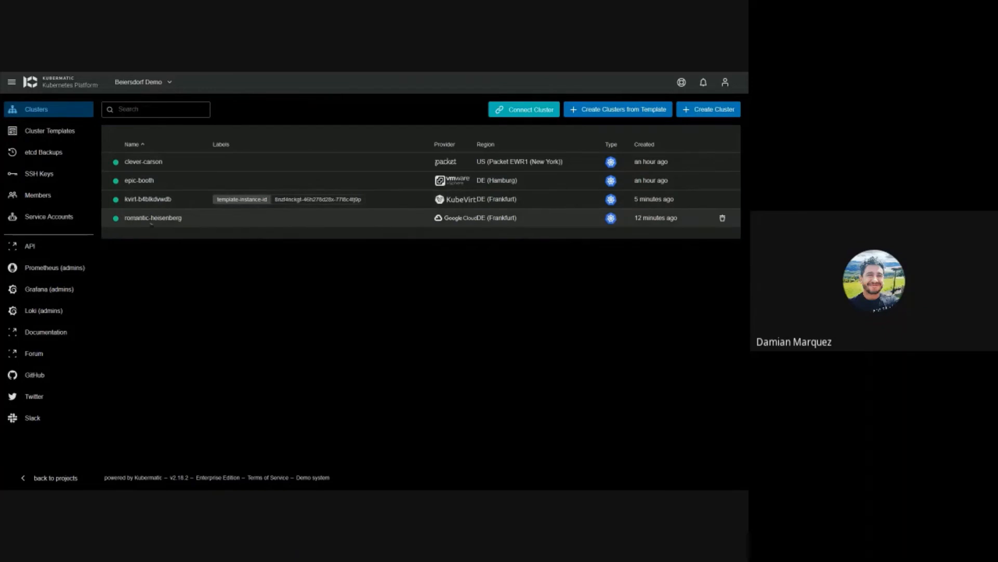
{"action": "left_click", "coordinate": [166, 219]}
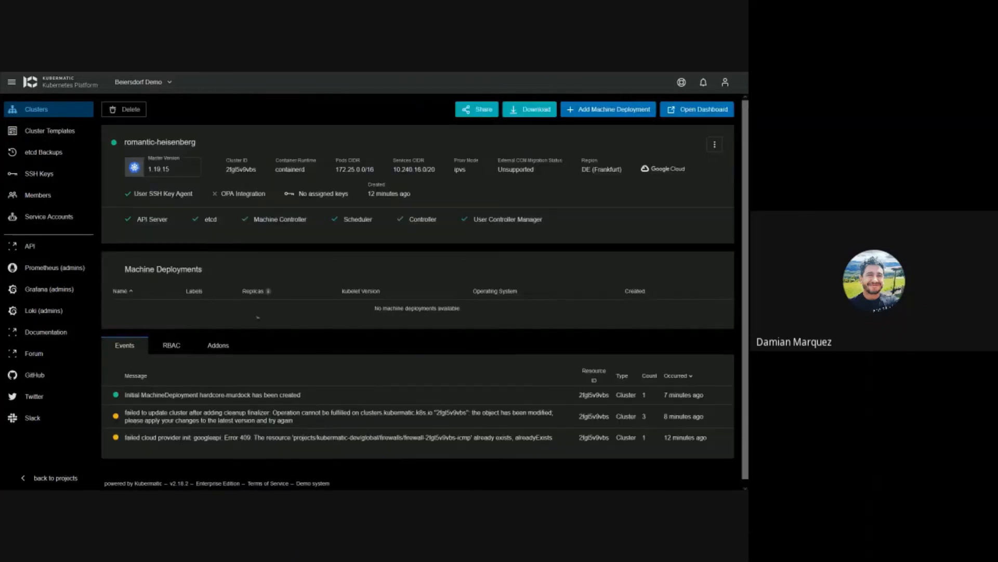
{"action": "left_click", "coordinate": [175, 337]}
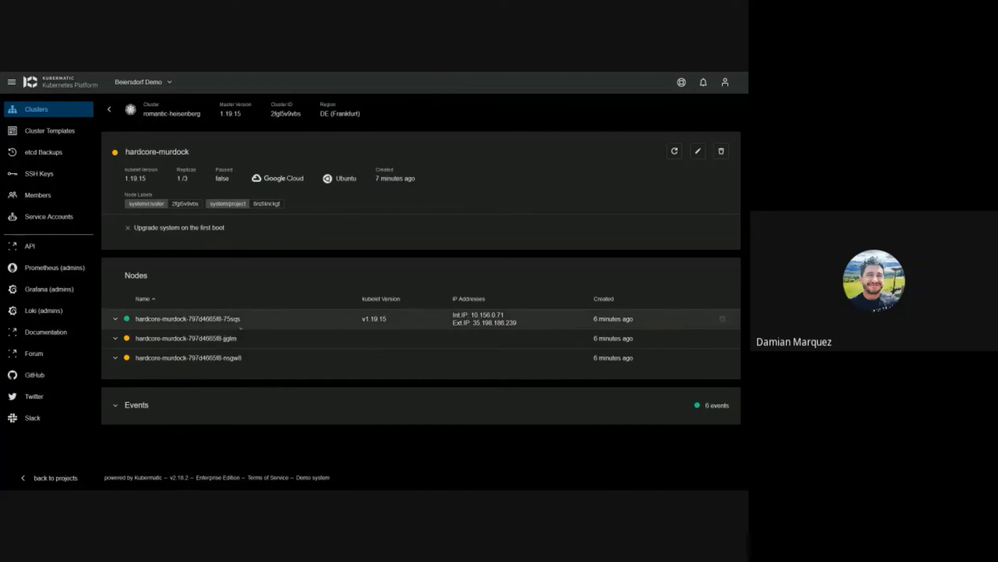
{"action": "left_click", "coordinate": [154, 320]}
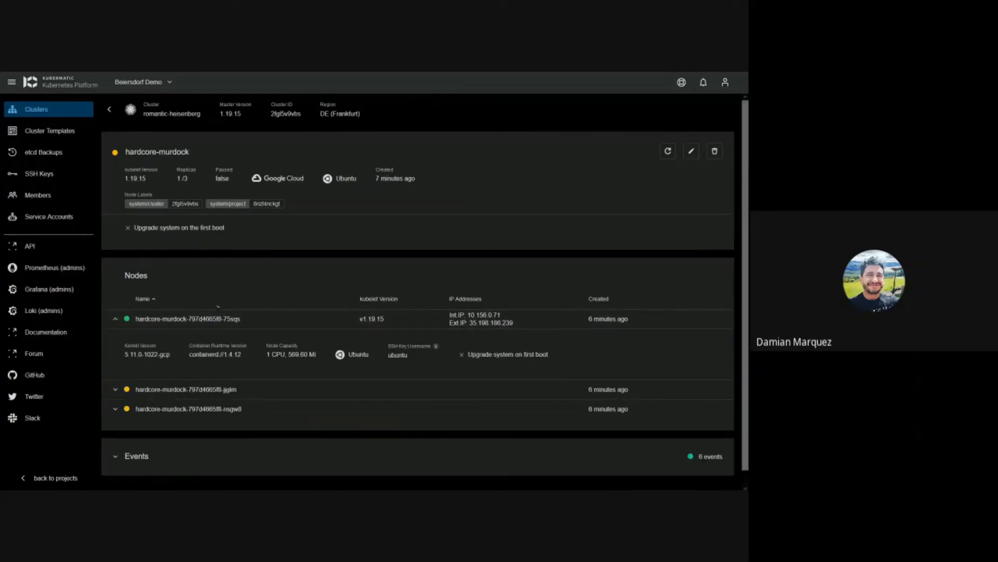
{"action": "left_click", "coordinate": [109, 109]}
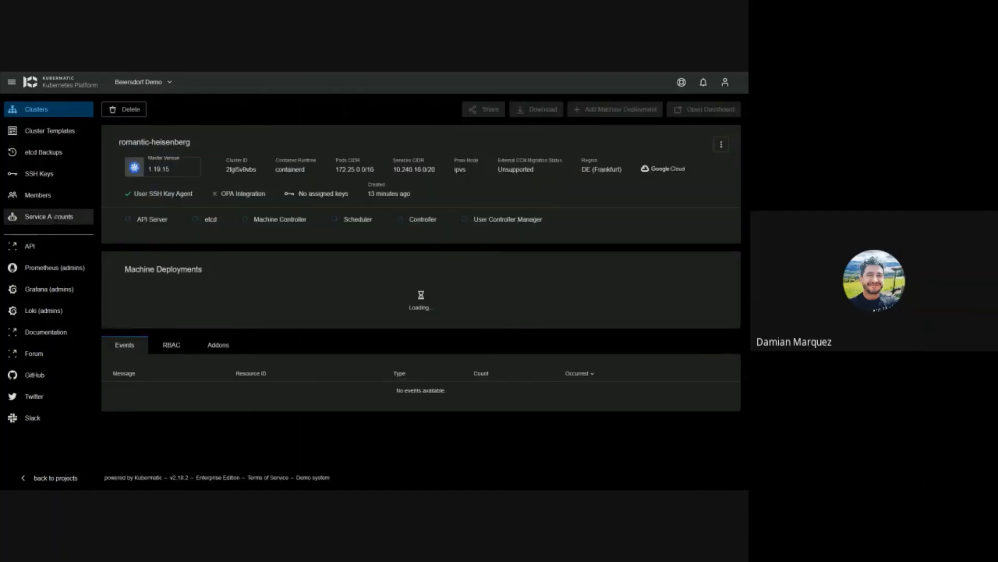
{"action": "left_click", "coordinate": [53, 116]}
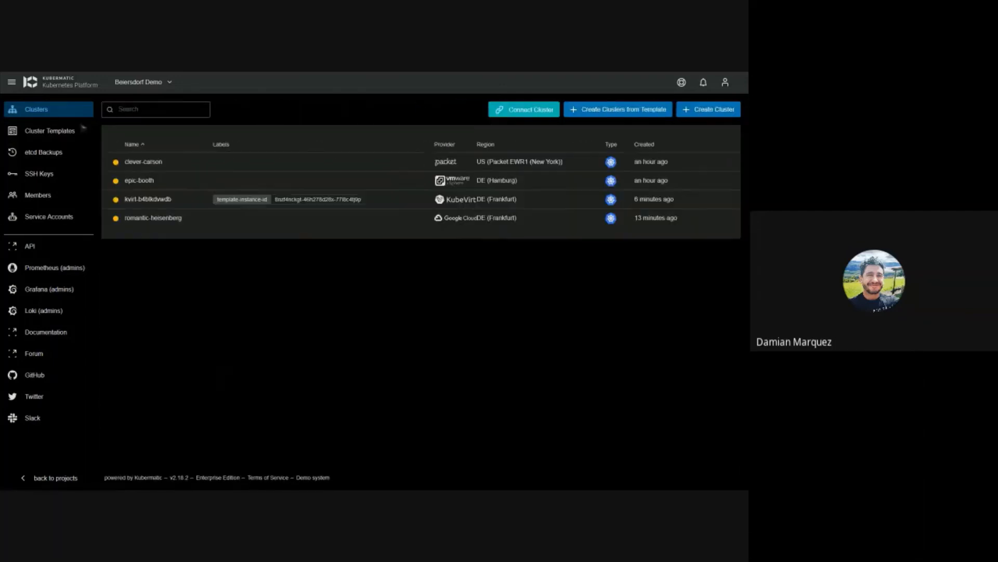
Step: Open kvirt-b4blkdvwdb to review its kvirt-small-node deployment at 1/1 replicas and its events
{"action": "left_click", "coordinate": [160, 200]}
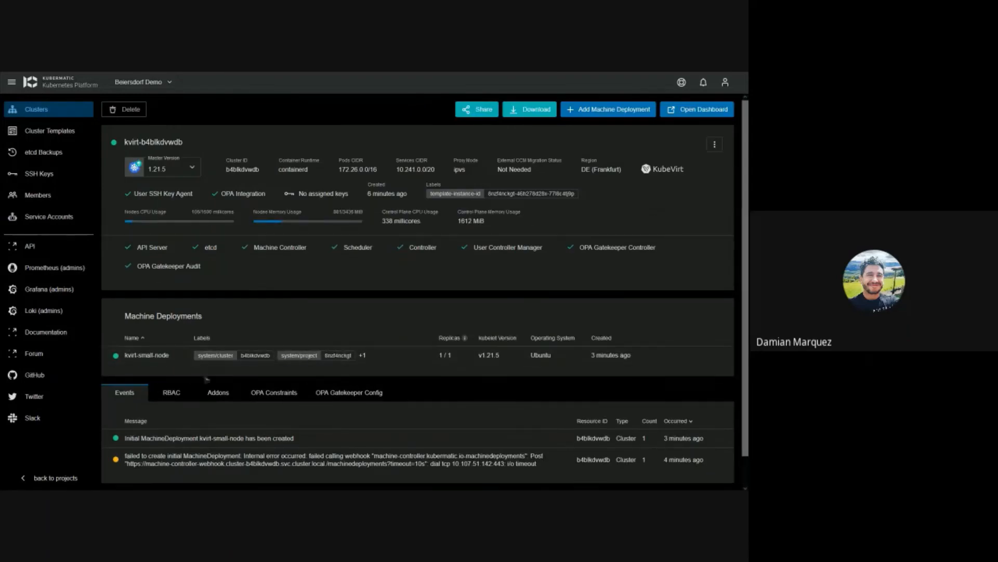
{"action": "scroll", "coordinate": [259, 442], "scroll_direction": "down", "scroll_amount": 2}
{"action": "scroll", "coordinate": [329, 415], "scroll_direction": "up", "scroll_amount": 2}
{"action": "left_click", "coordinate": [64, 376]}
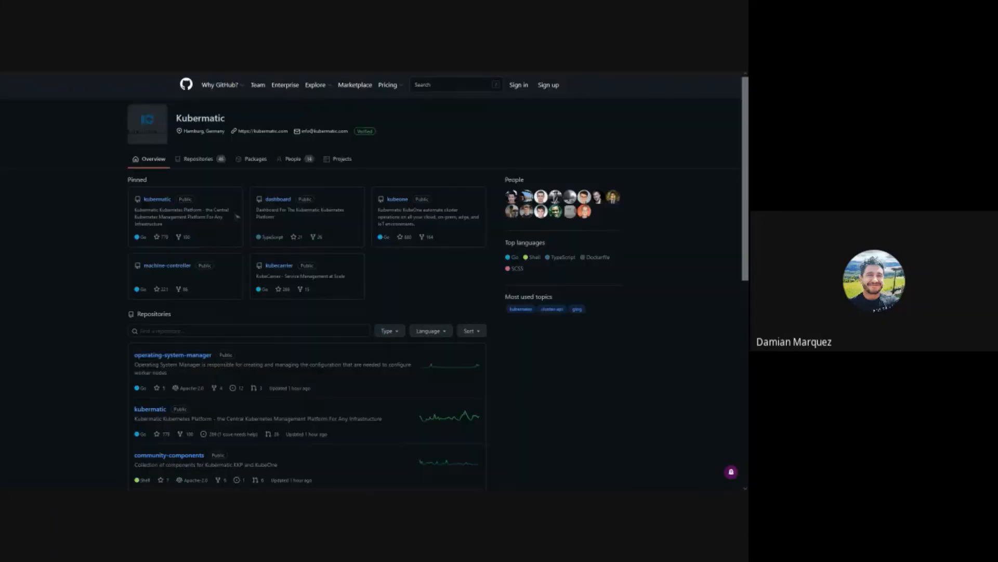
{"action": "mouse_move", "coordinate": [245, 78]}
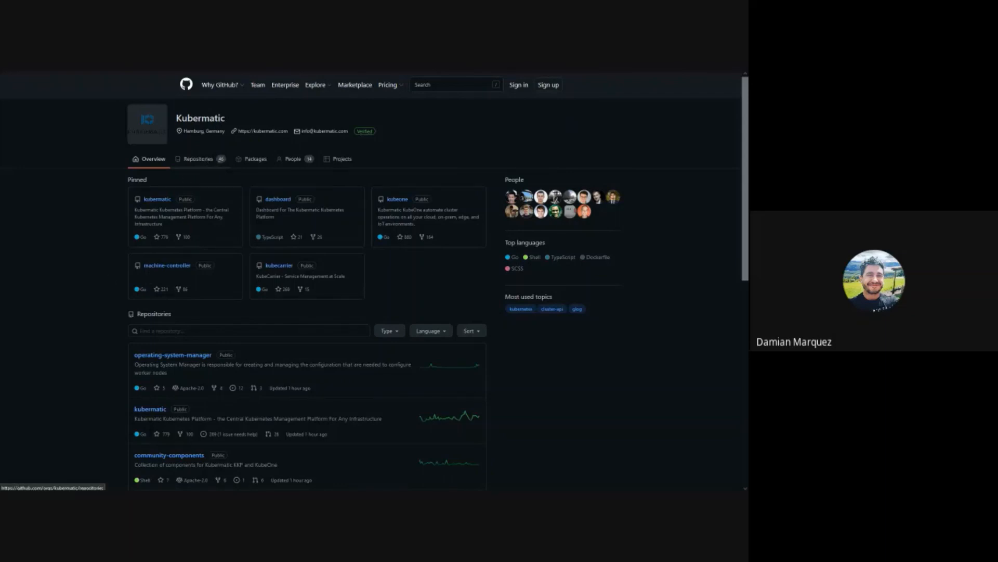
{"action": "left_click", "coordinate": [200, 159]}
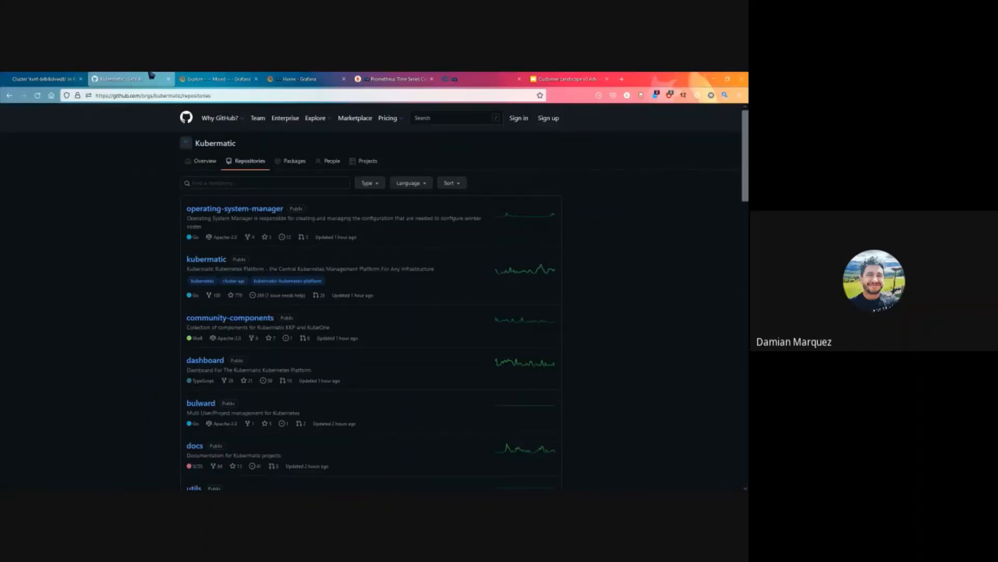
{"action": "left_click", "coordinate": [69, 77]}
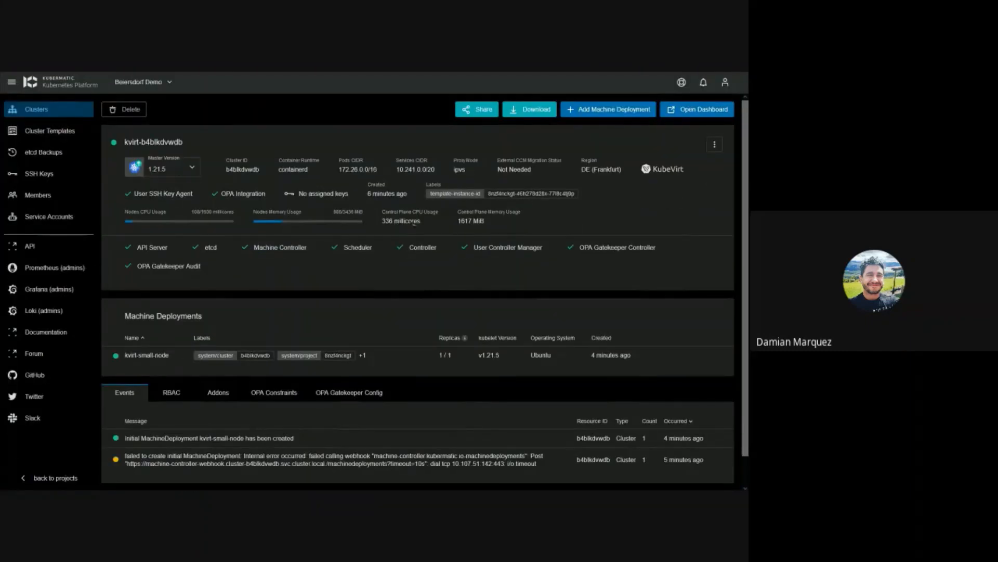